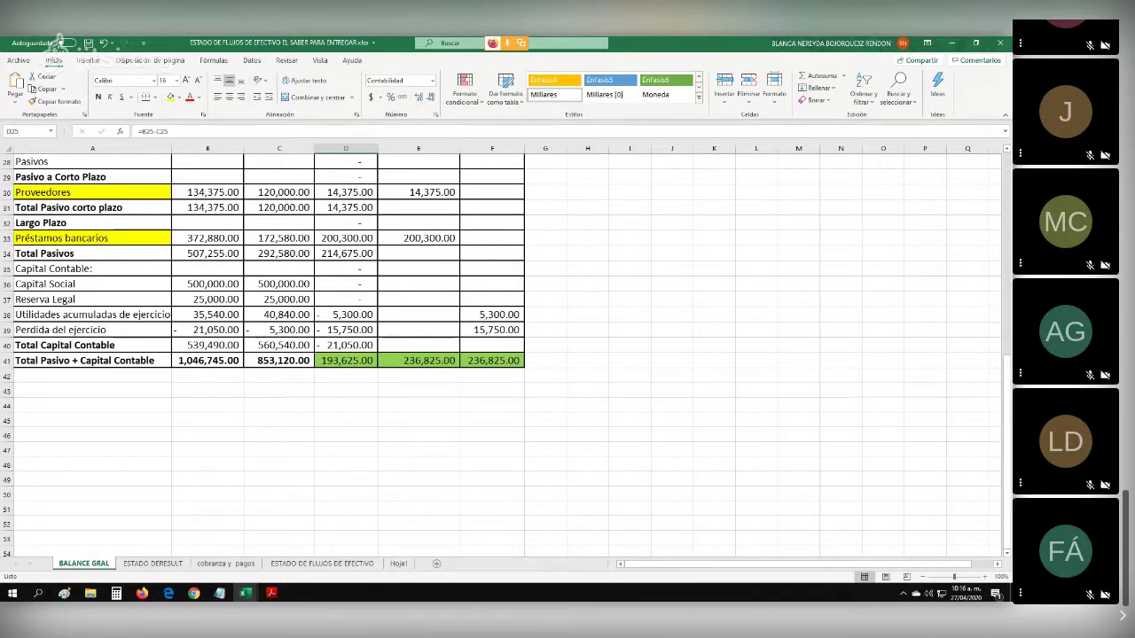
# Review the operating, investing and financing activity sections on the ESTADO DE FLUJOS DE EFECTIVO sheet.
pyautogui.scroll(8, 506, 354)
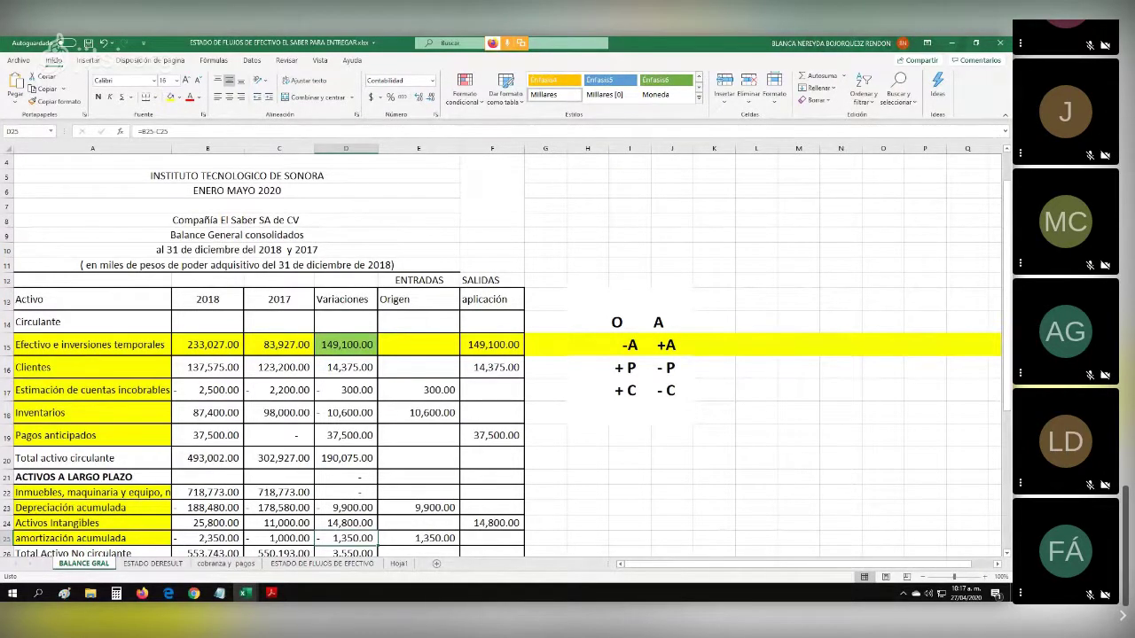
pyautogui.click(322, 564)
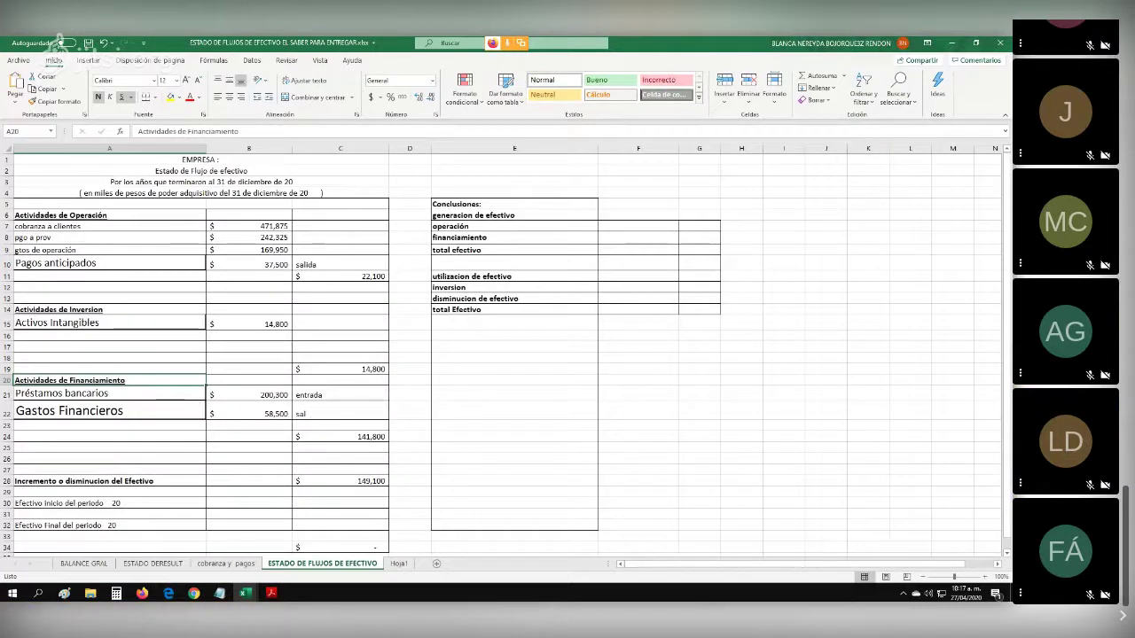
pyautogui.click(97, 216)
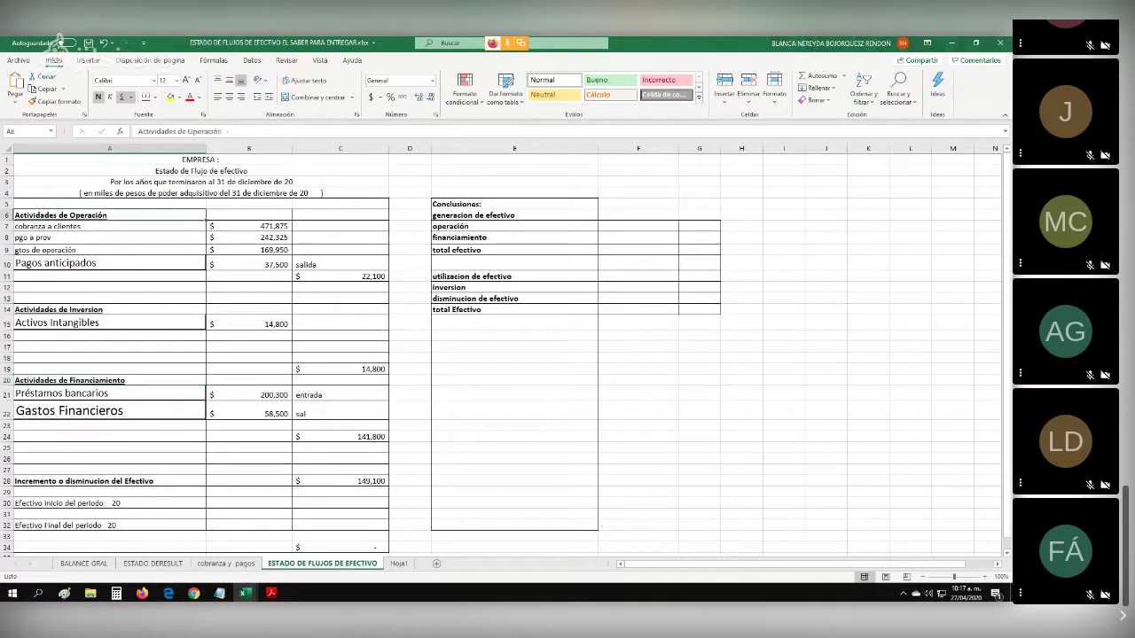
pyautogui.click(97, 310)
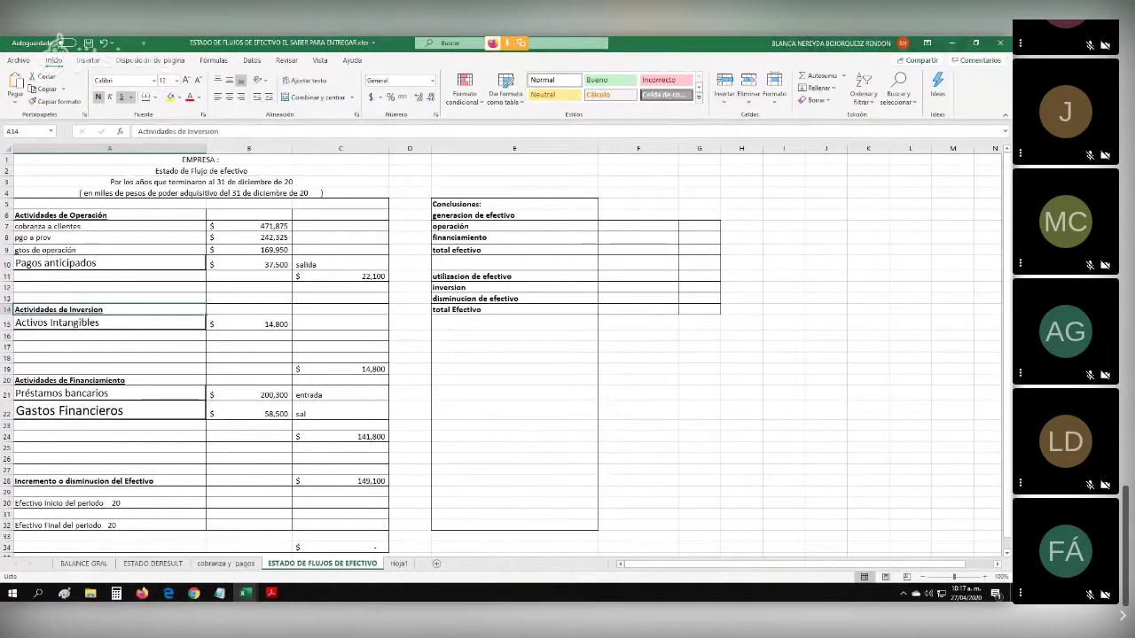
pyautogui.click(98, 381)
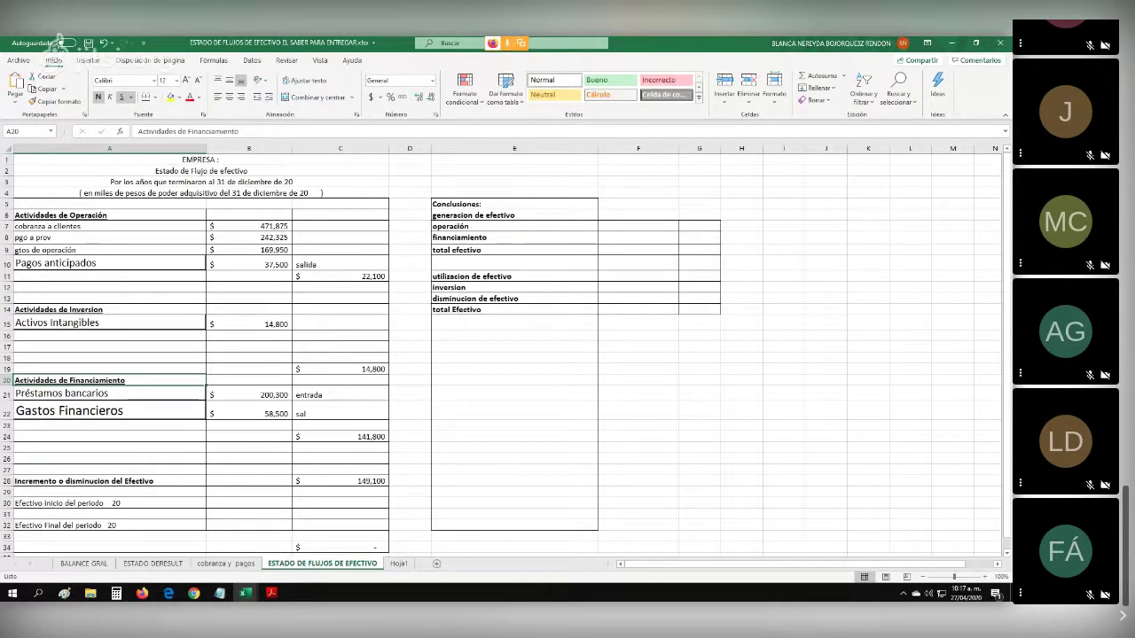
# On the BALANCE GRAL sheet, enter the Efectivo e inversiones temporales variation in D15 as 2018 minus 2017, =B15-C15.
pyautogui.click(84, 564)
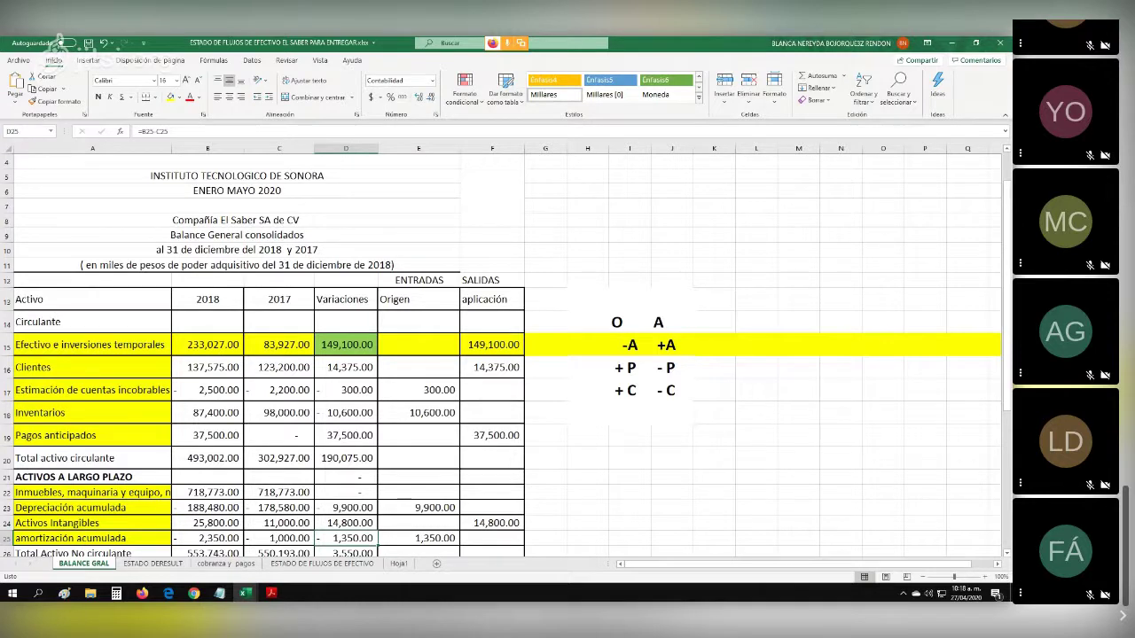
pyautogui.scroll(-1, 506, 355)
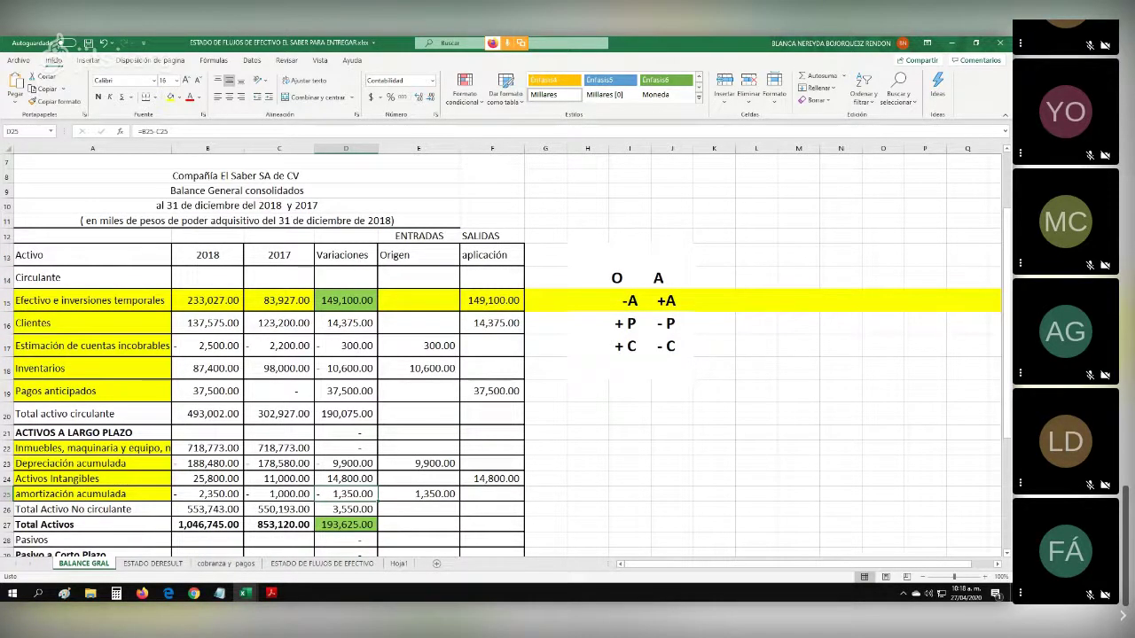
pyautogui.click(346, 301)
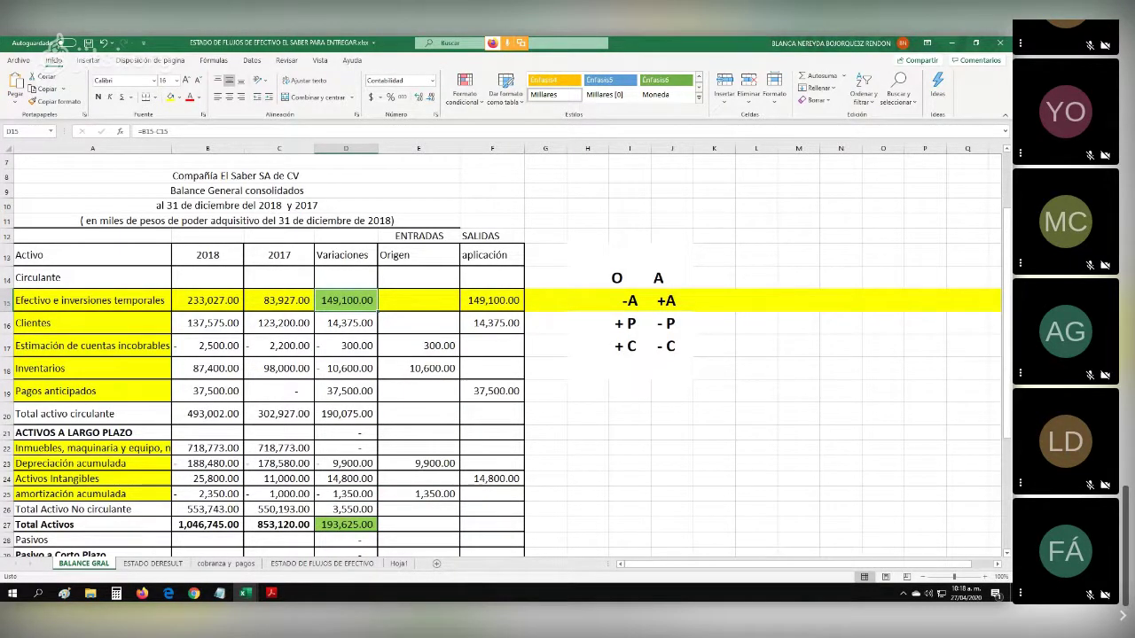
pyautogui.scroll(-1, 505, 355)
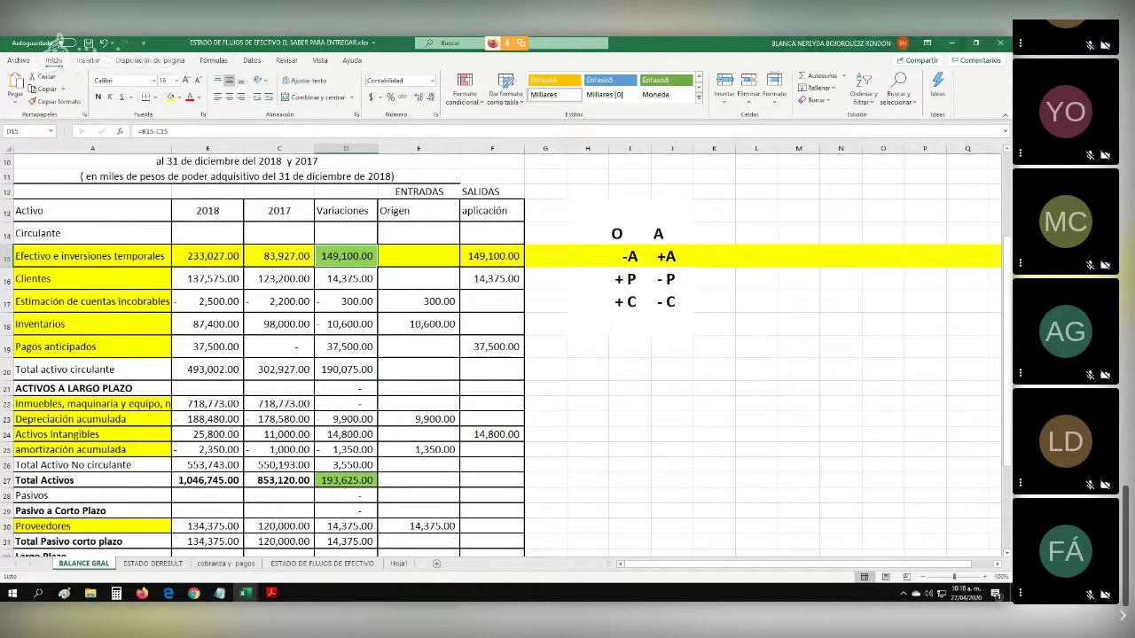
pyautogui.click(208, 211)
pyautogui.click(279, 211)
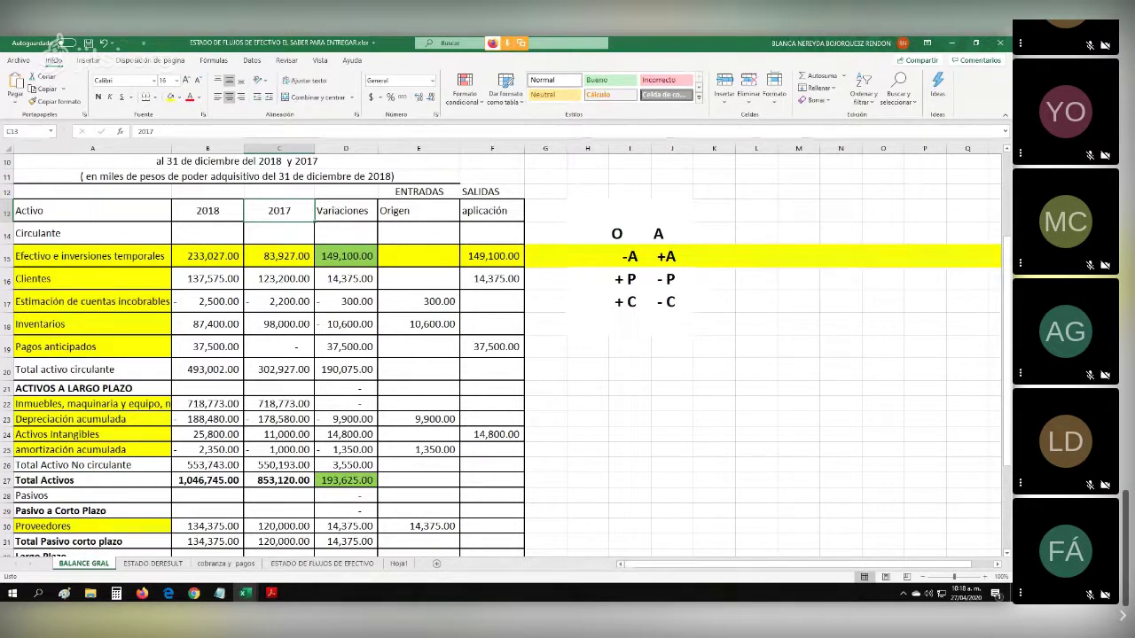
pyautogui.click(345, 256)
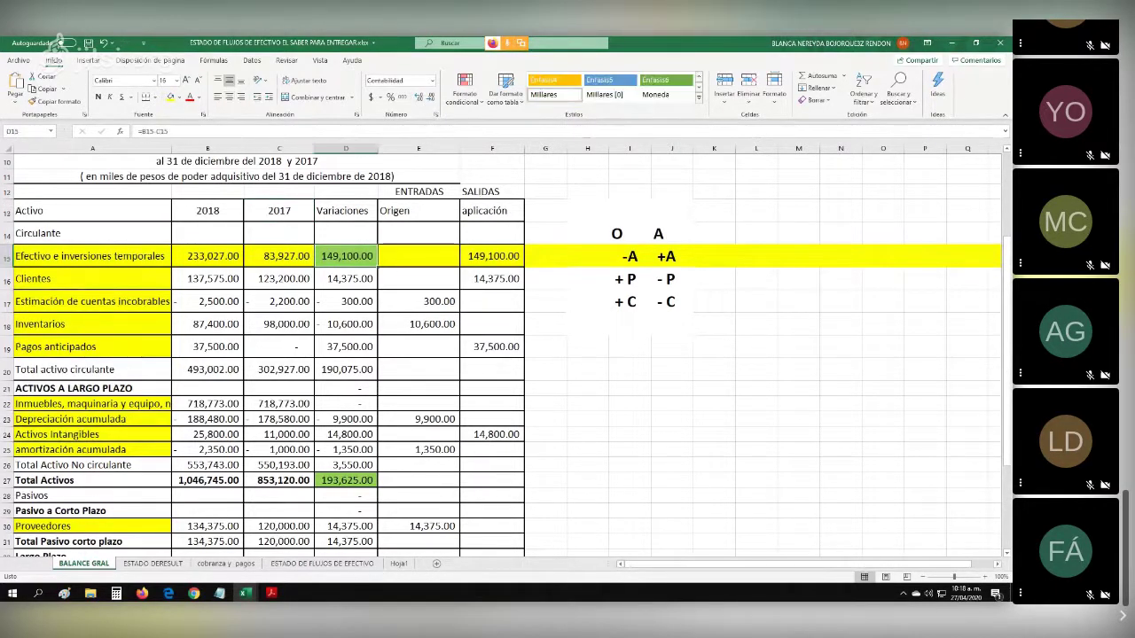
pyautogui.write('=')
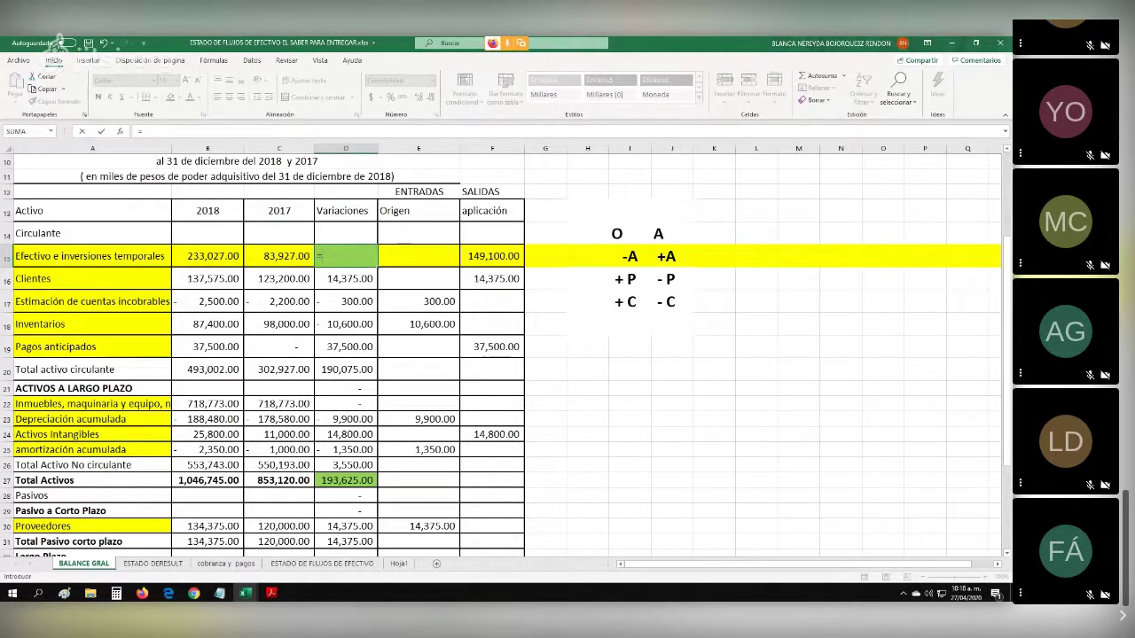
pyautogui.click(208, 257)
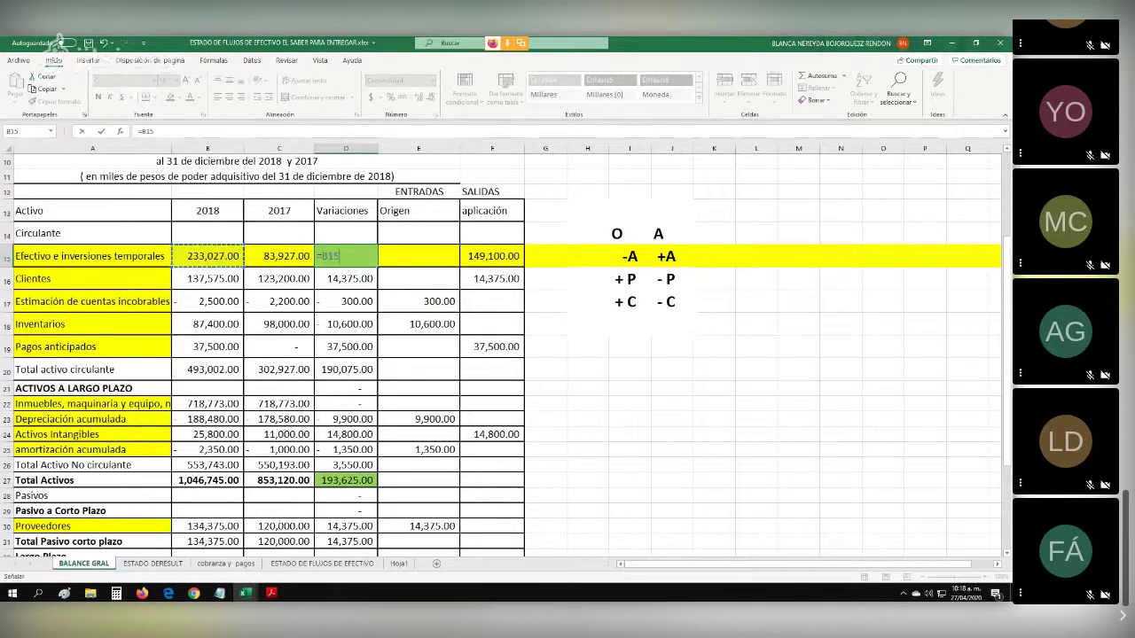
pyautogui.write('--')
pyautogui.click(278, 255)
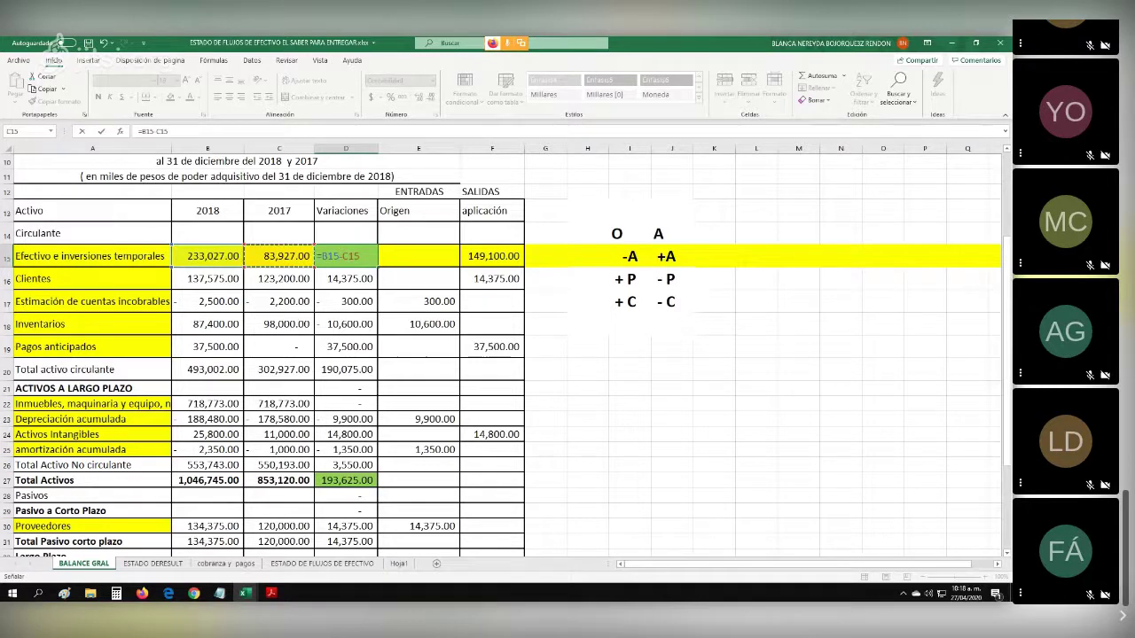
pyautogui.press('Return')
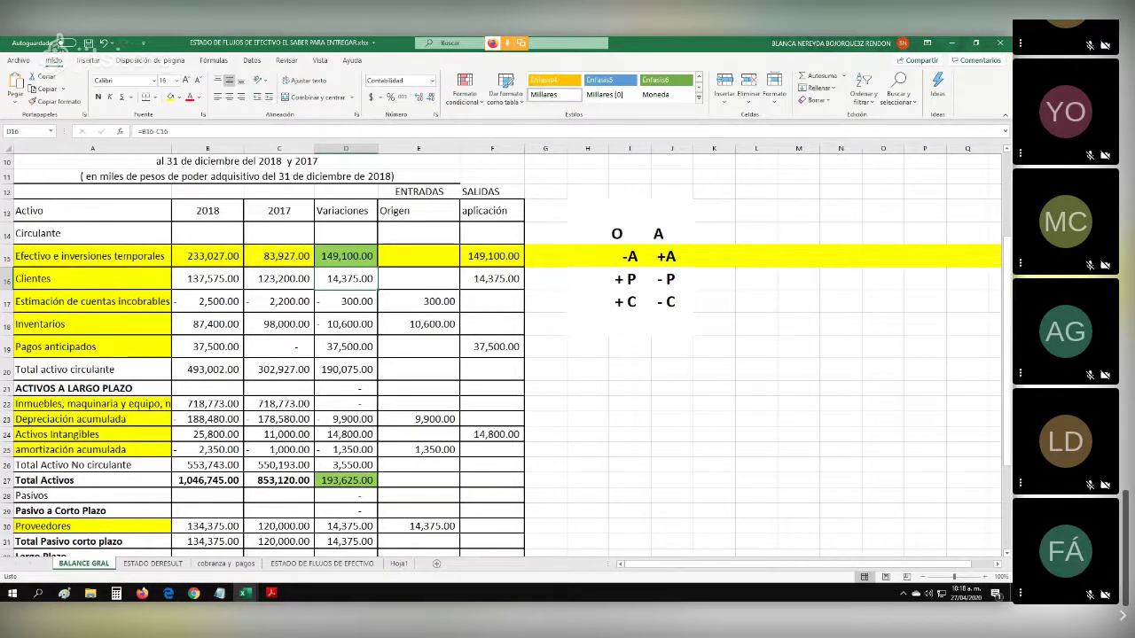
# Make the Efectivo e inversiones temporales variation in D15 bold.
pyautogui.click(346, 256)
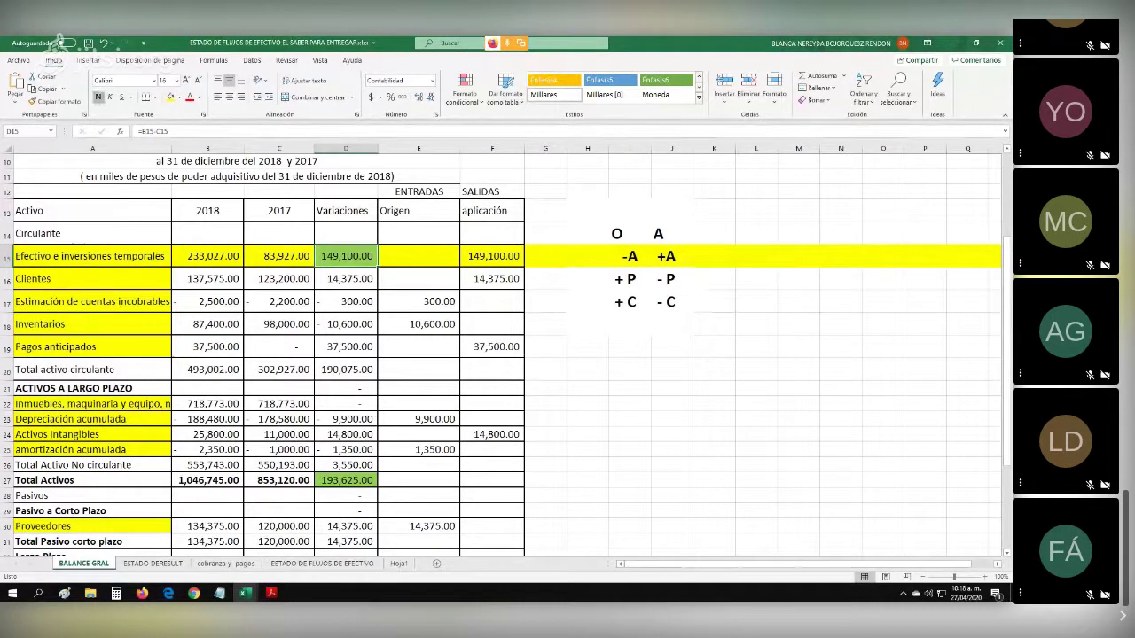
pyautogui.click(98, 97)
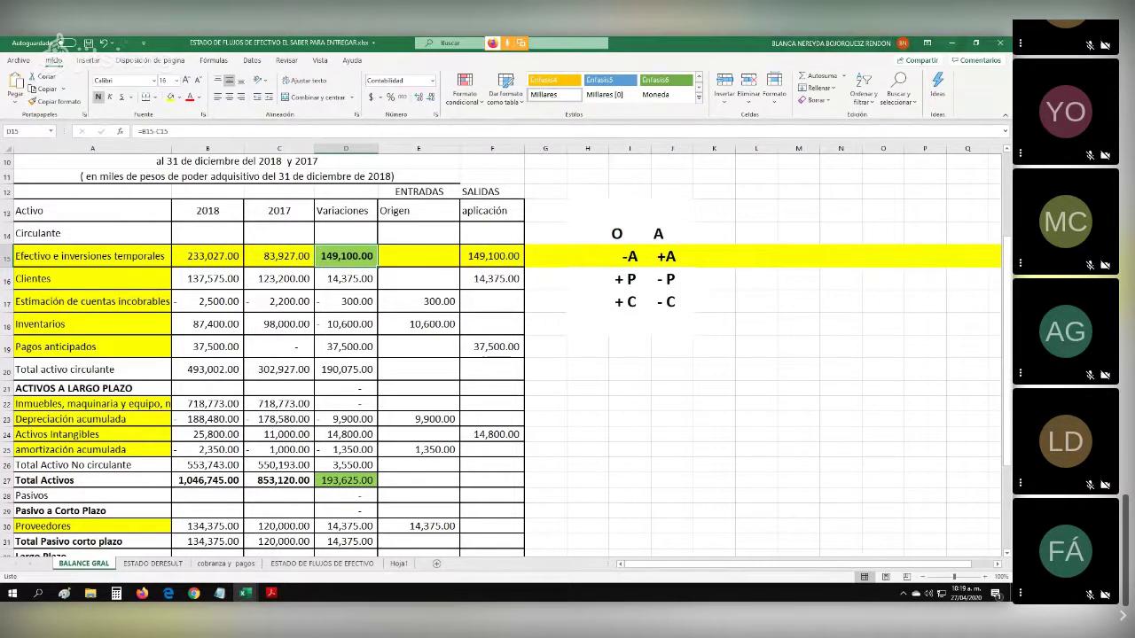
pyautogui.click(124, 257)
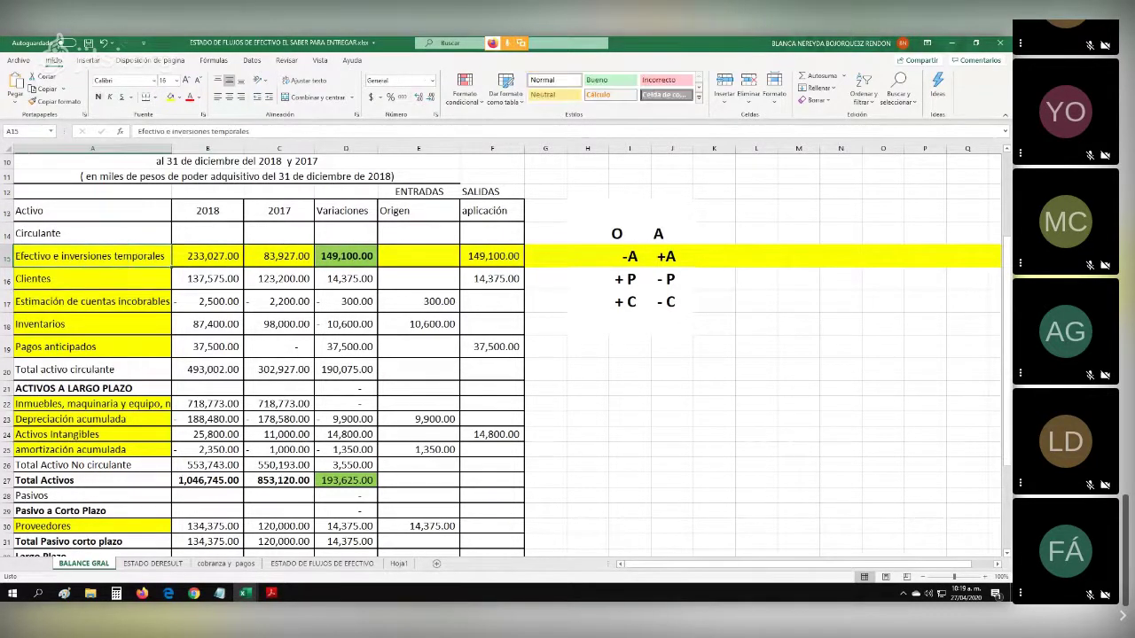
# Make the Origen and aplicación column headings in row 13 bold.
pyautogui.moveTo(419, 255); pyautogui.dragTo(492, 526)
pyautogui.click(587, 449)
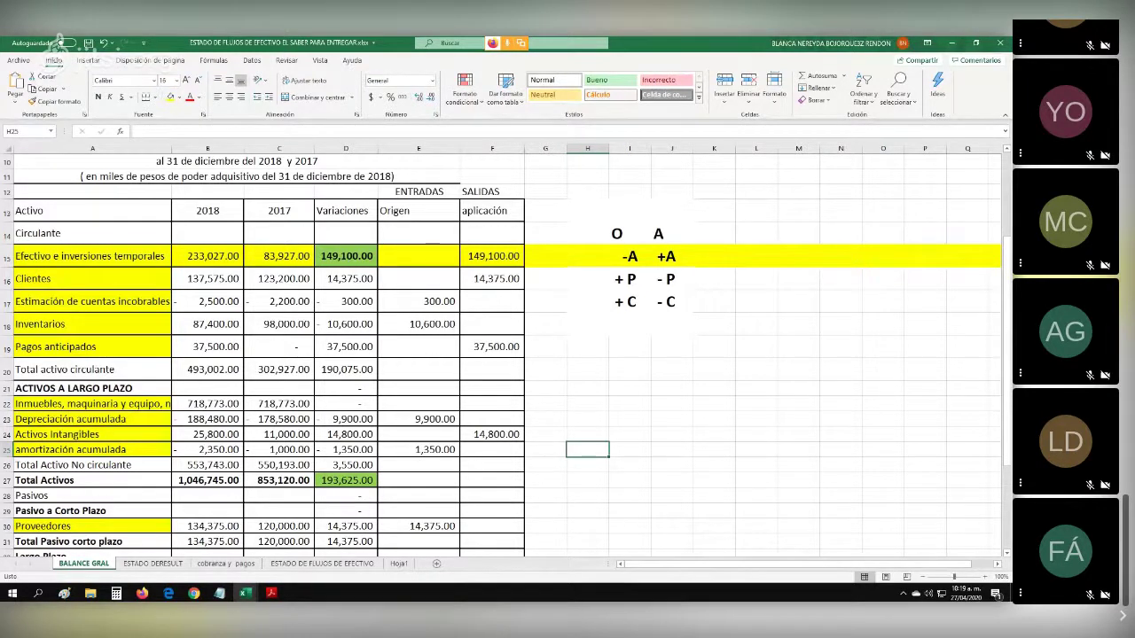
pyautogui.moveTo(345, 280); pyautogui.dragTo(346, 519)
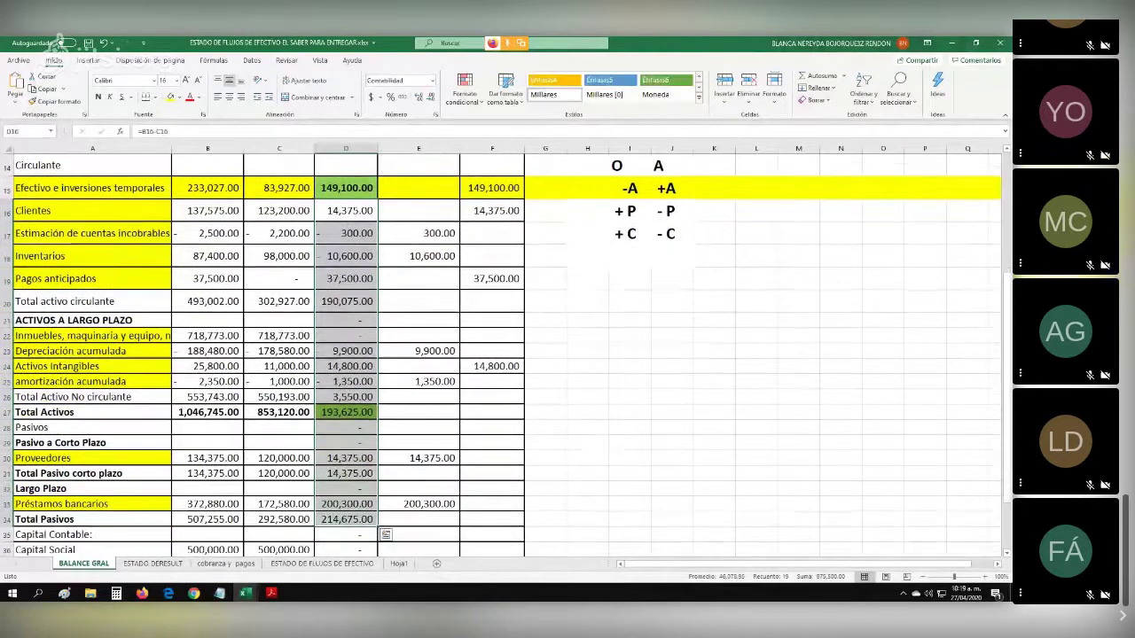
pyautogui.scroll(2, 418, 355)
pyautogui.moveTo(419, 240); pyautogui.dragTo(490, 240)
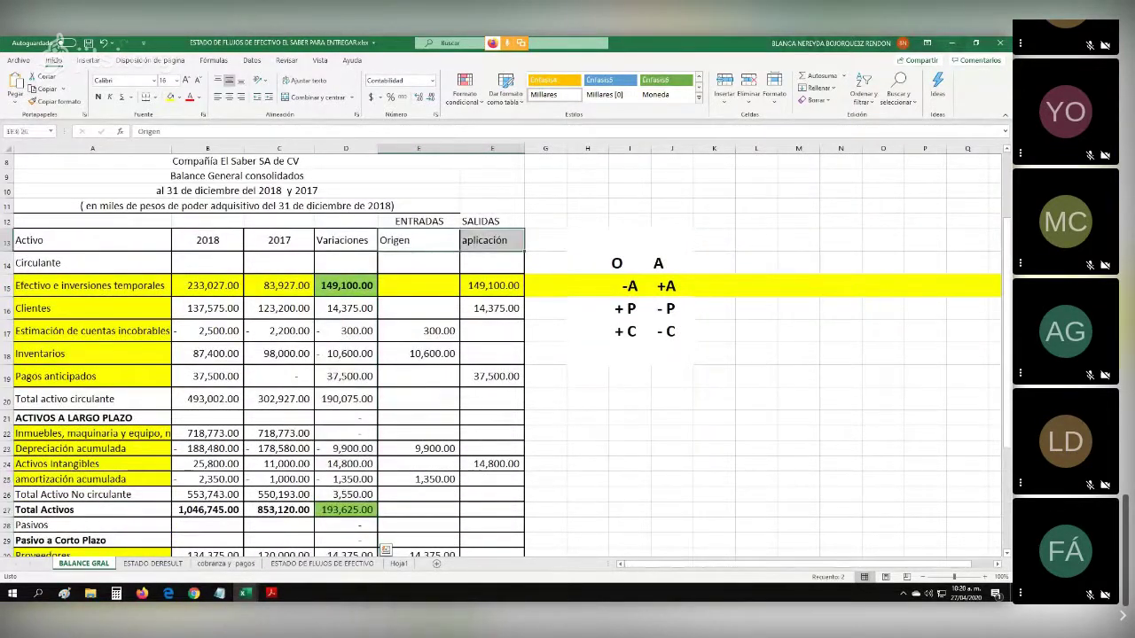
pyautogui.click(99, 96)
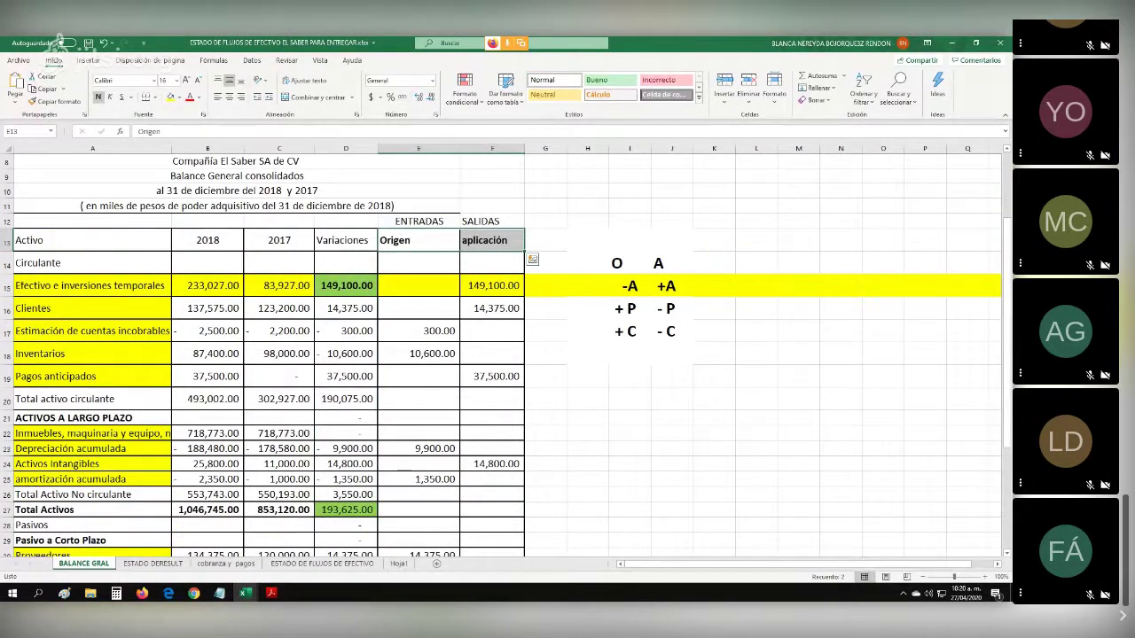
# Check the cash variation in row 15 against the O/A rule table and its placement under Origen or aplicación.
pyautogui.moveTo(587, 264); pyautogui.dragTo(674, 353)
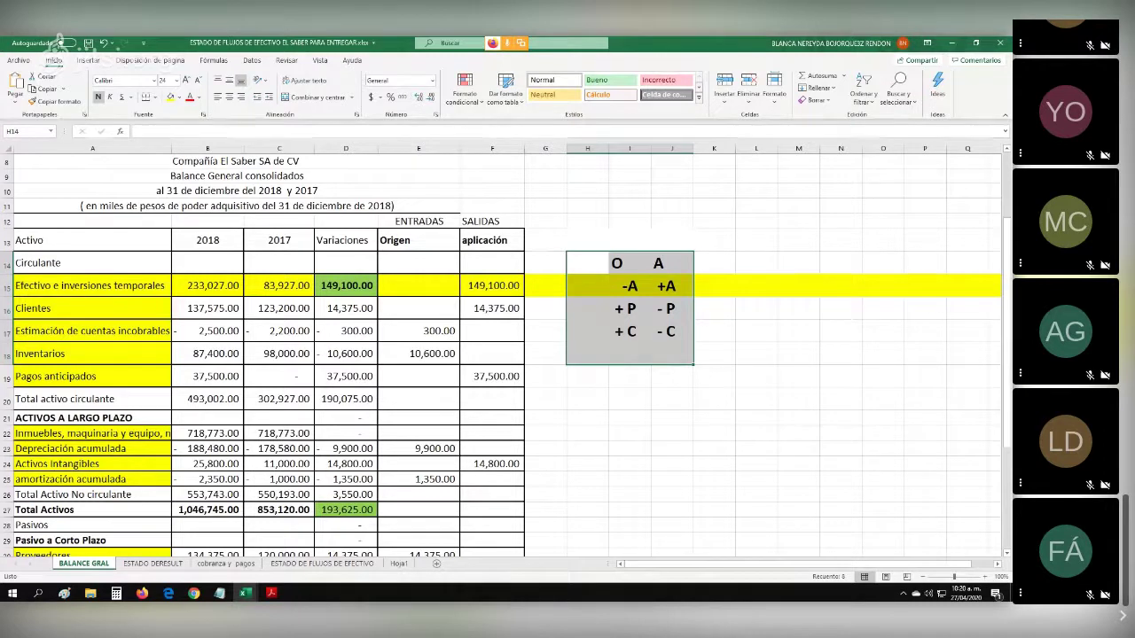
pyautogui.click(345, 285)
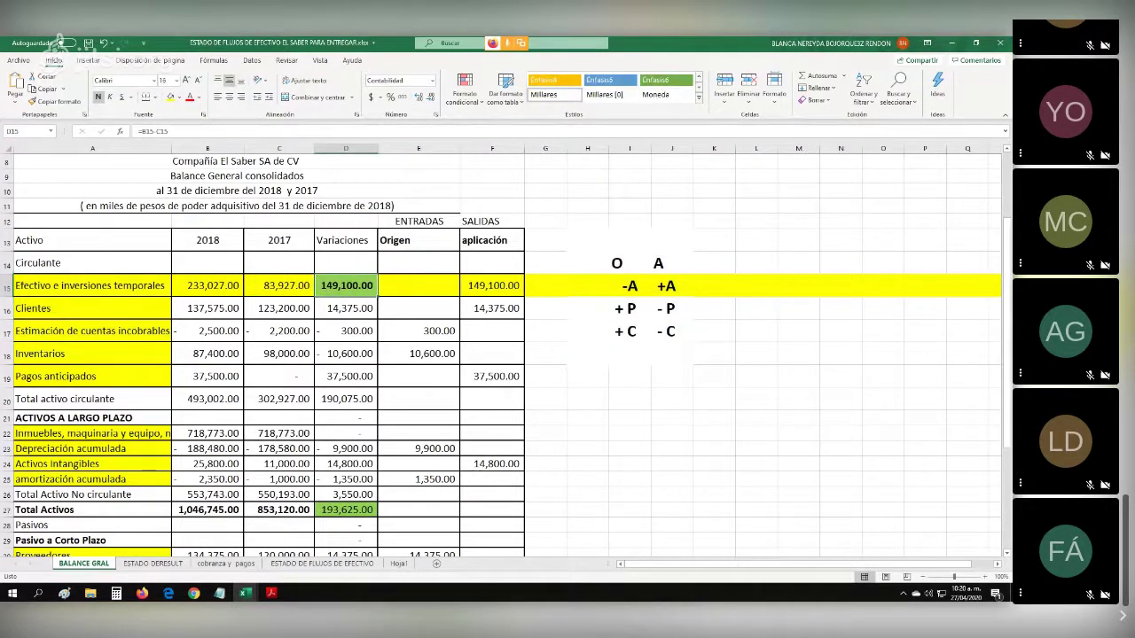
pyautogui.click(630, 286)
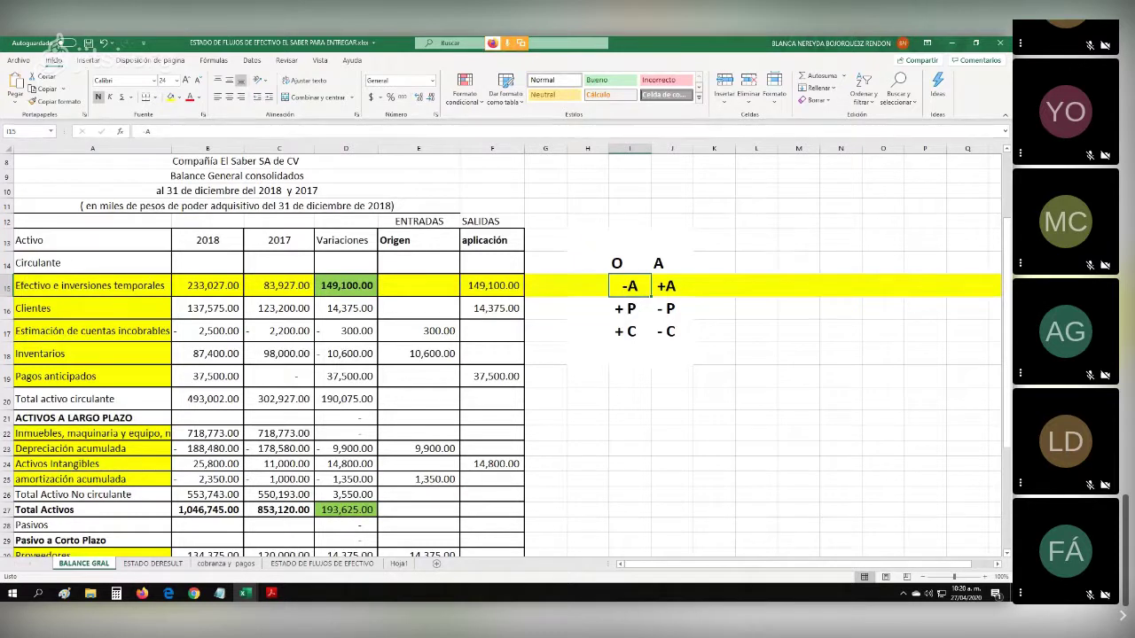
pyautogui.click(587, 263)
pyautogui.click(629, 263)
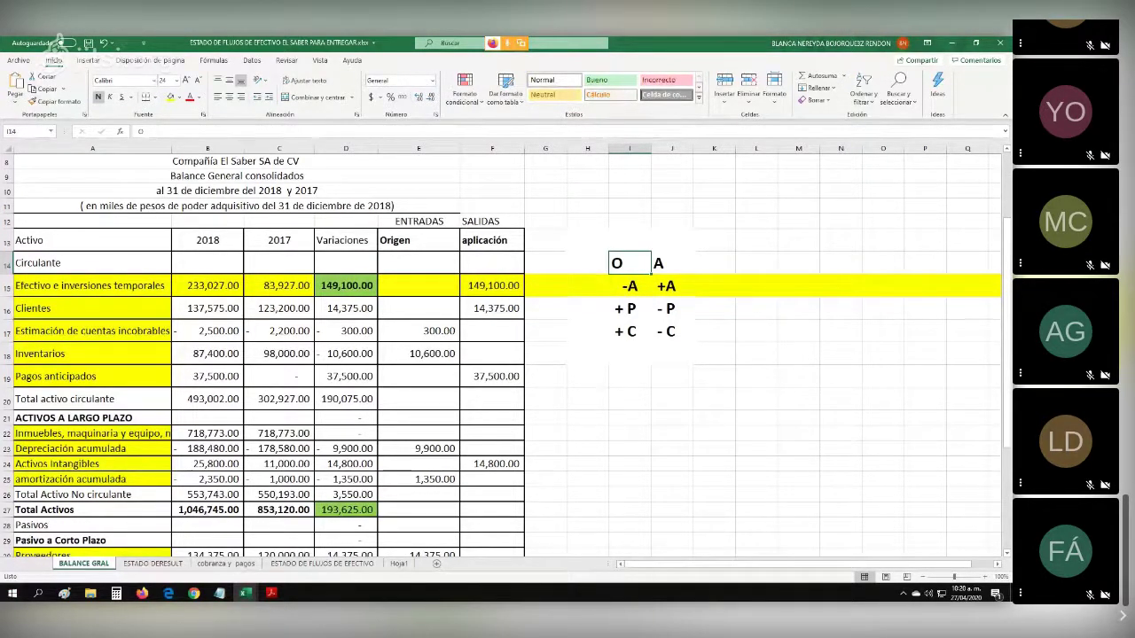
pyautogui.click(672, 286)
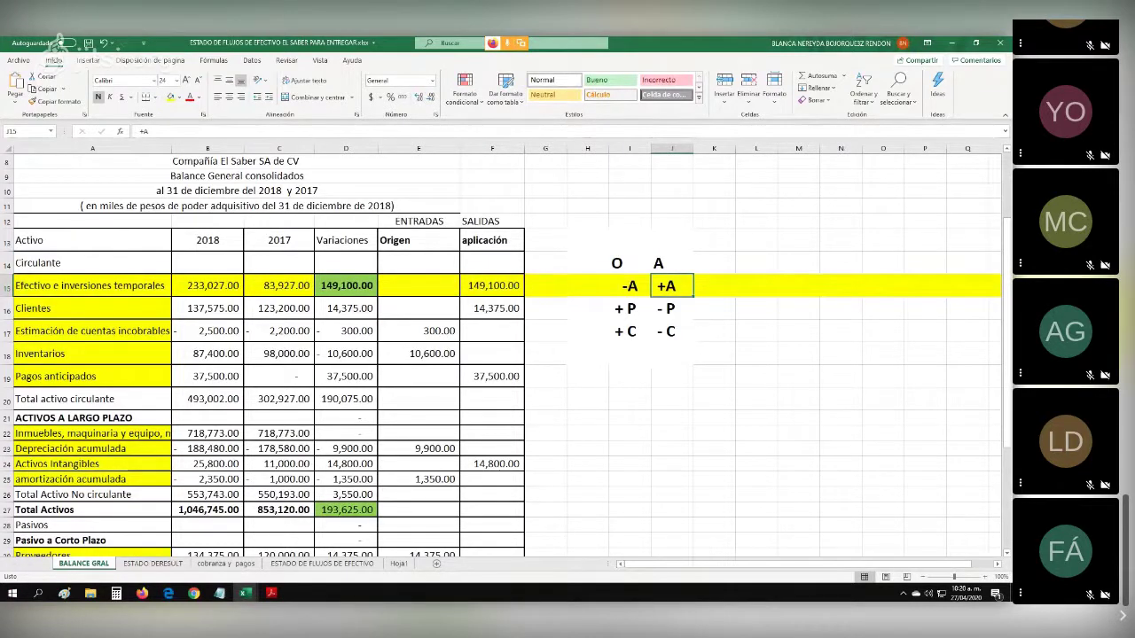
pyautogui.click(672, 264)
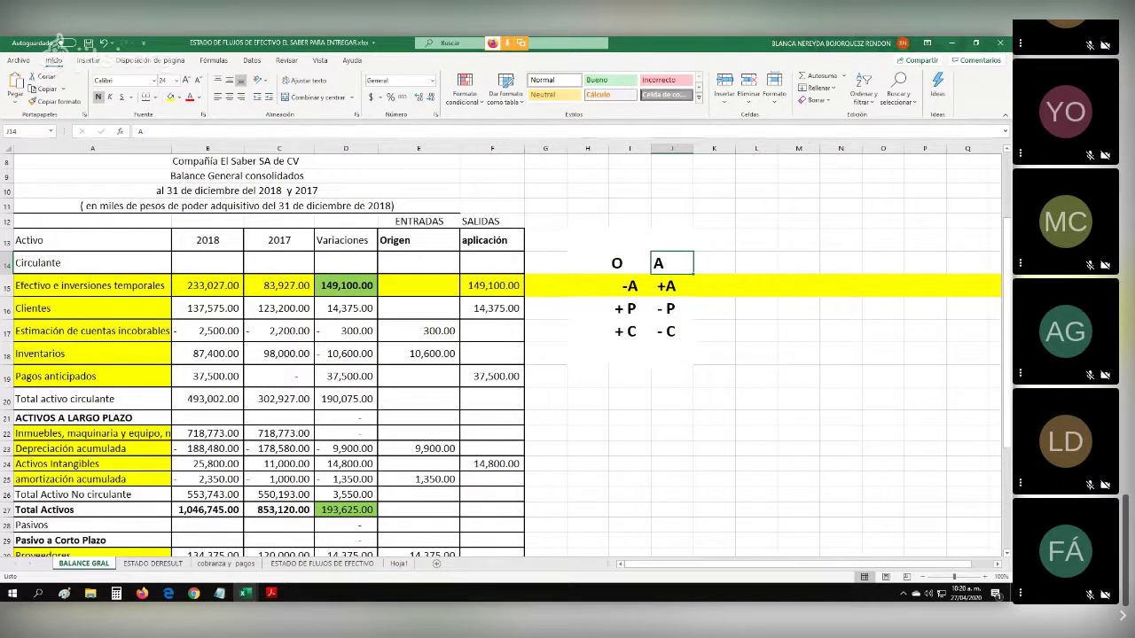
pyautogui.click(345, 286)
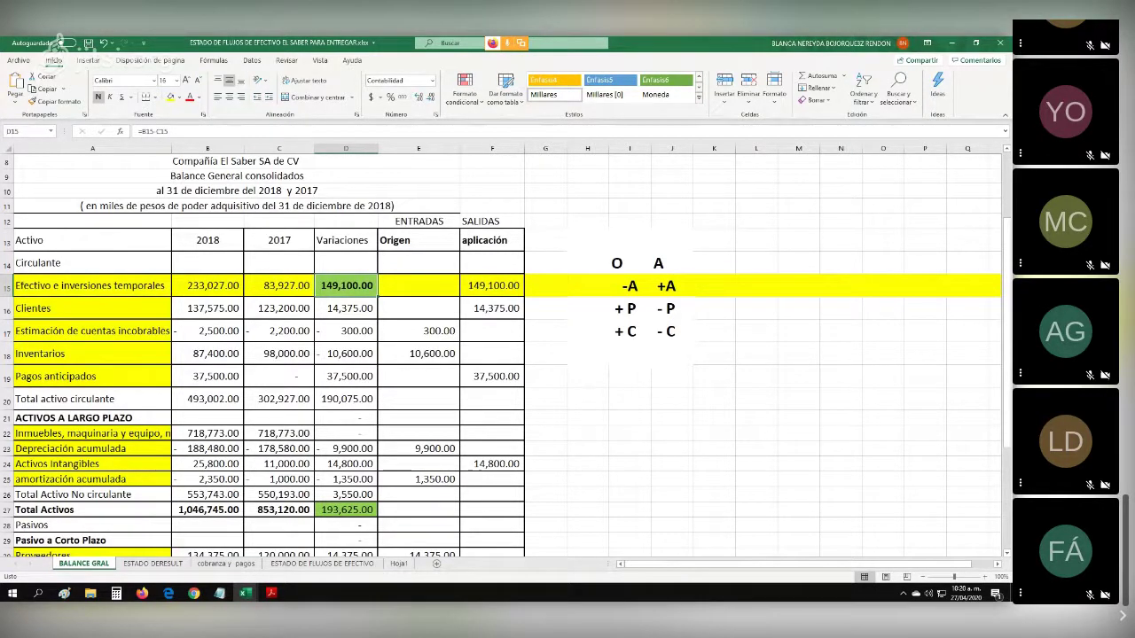
pyautogui.click(492, 285)
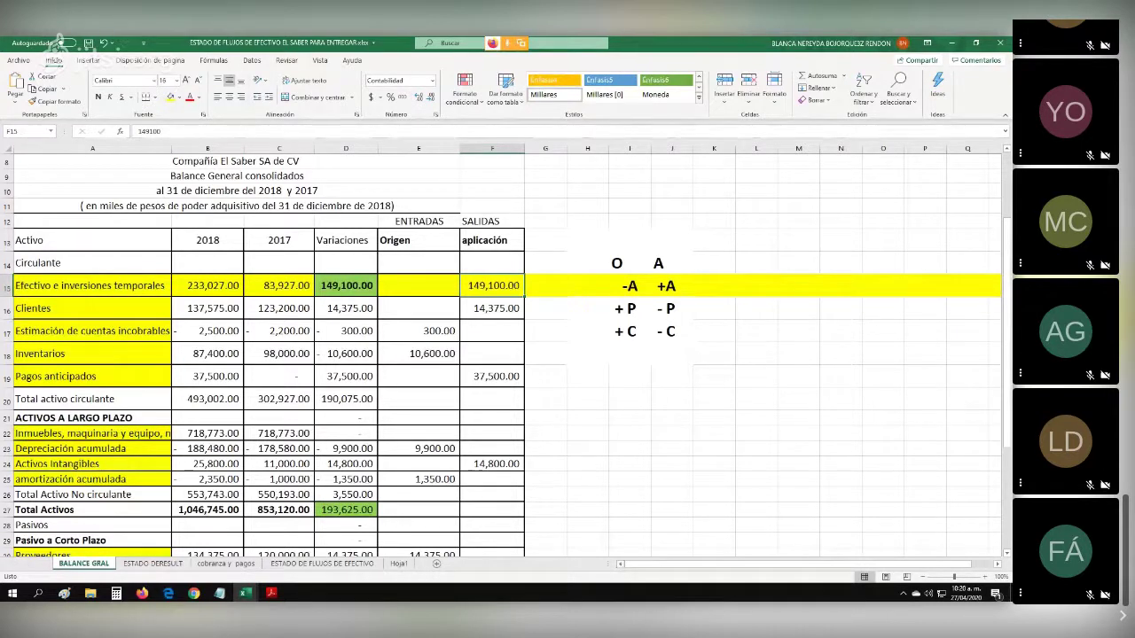
pyautogui.click(346, 285)
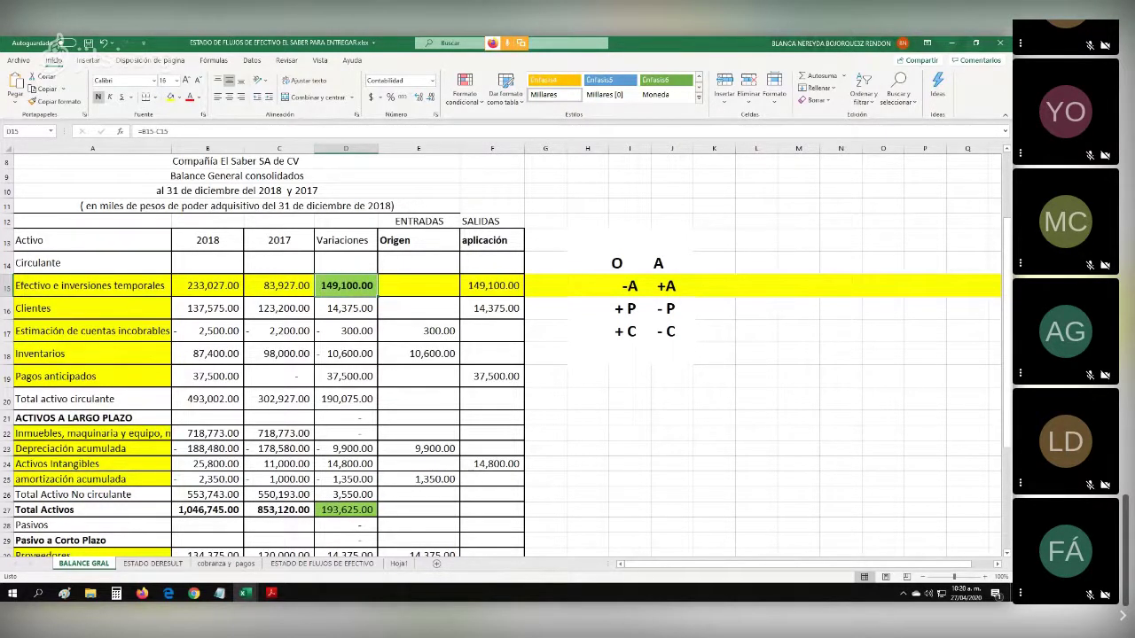
pyautogui.click(478, 285)
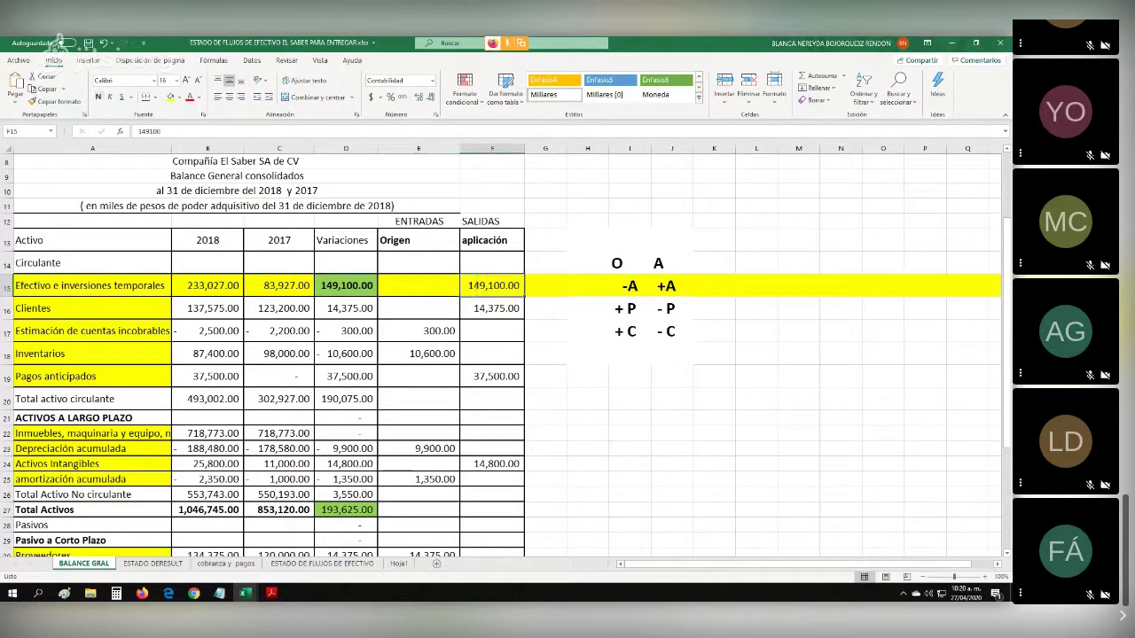
pyautogui.click(418, 285)
# Review the Clientes variation in row 16 against its 2018 and 2017 balances and its placement under Origen or aplicación.
pyautogui.click(346, 308)
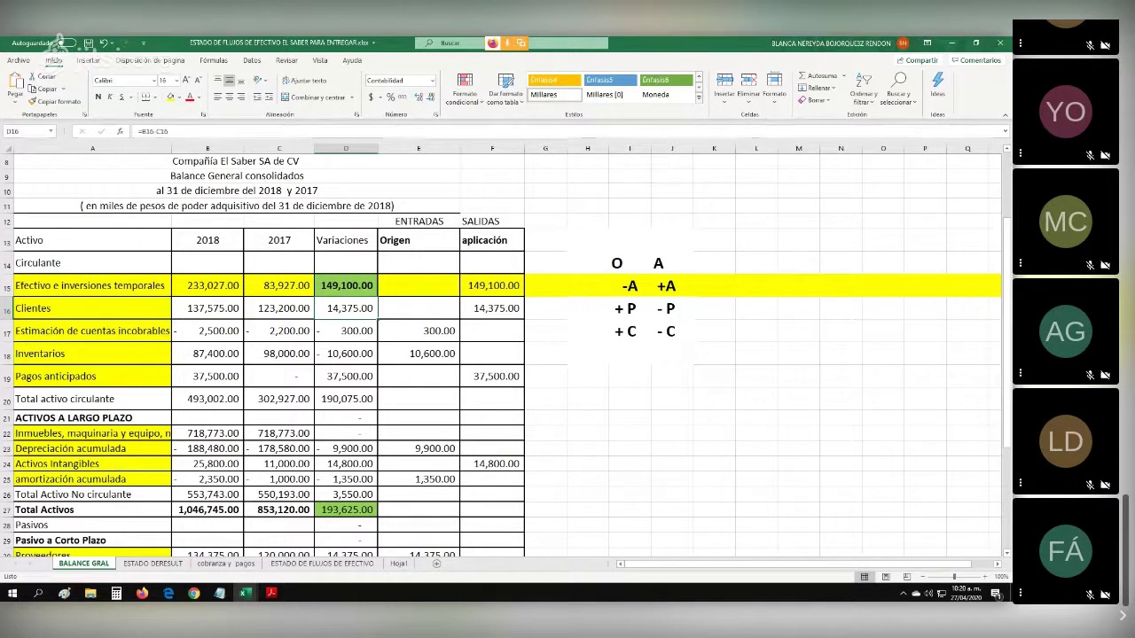
pyautogui.click(279, 309)
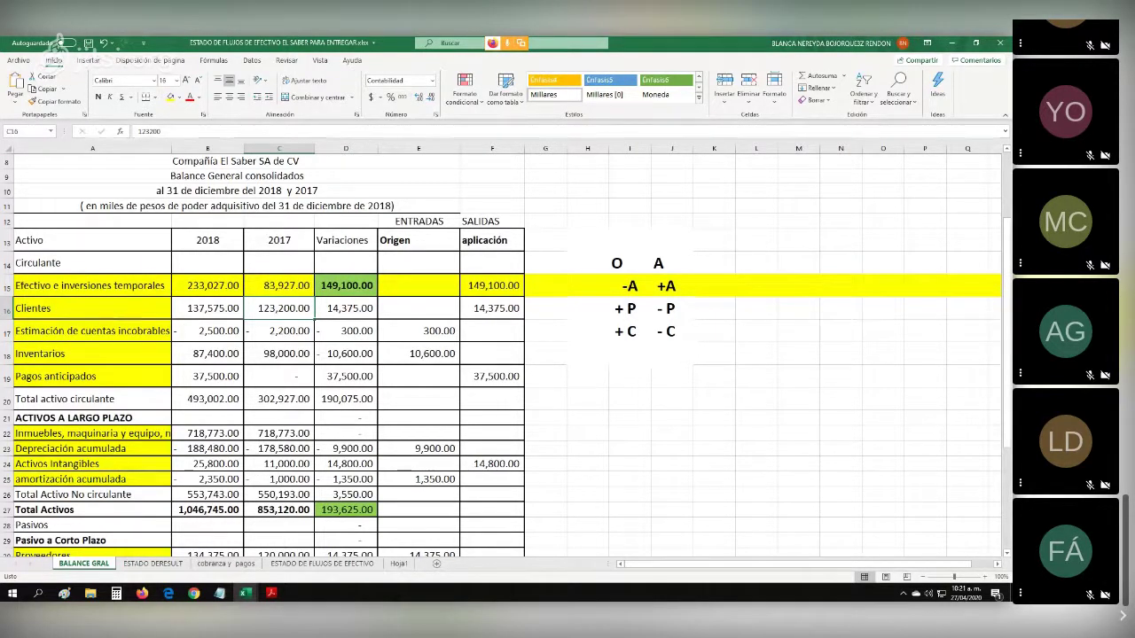
pyautogui.click(207, 309)
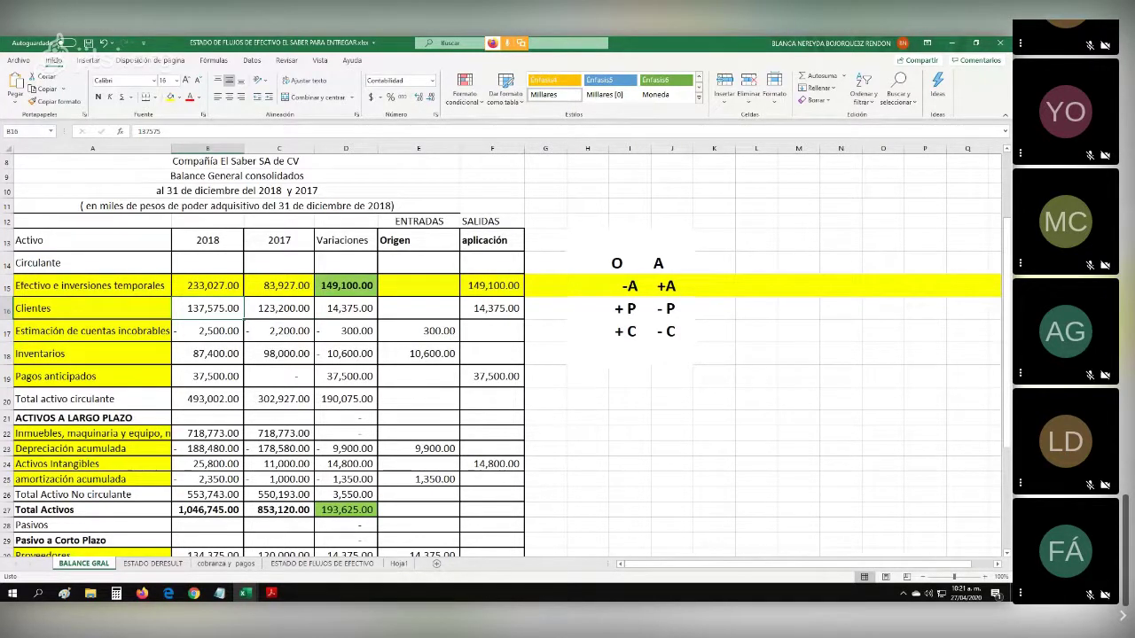
pyautogui.click(346, 309)
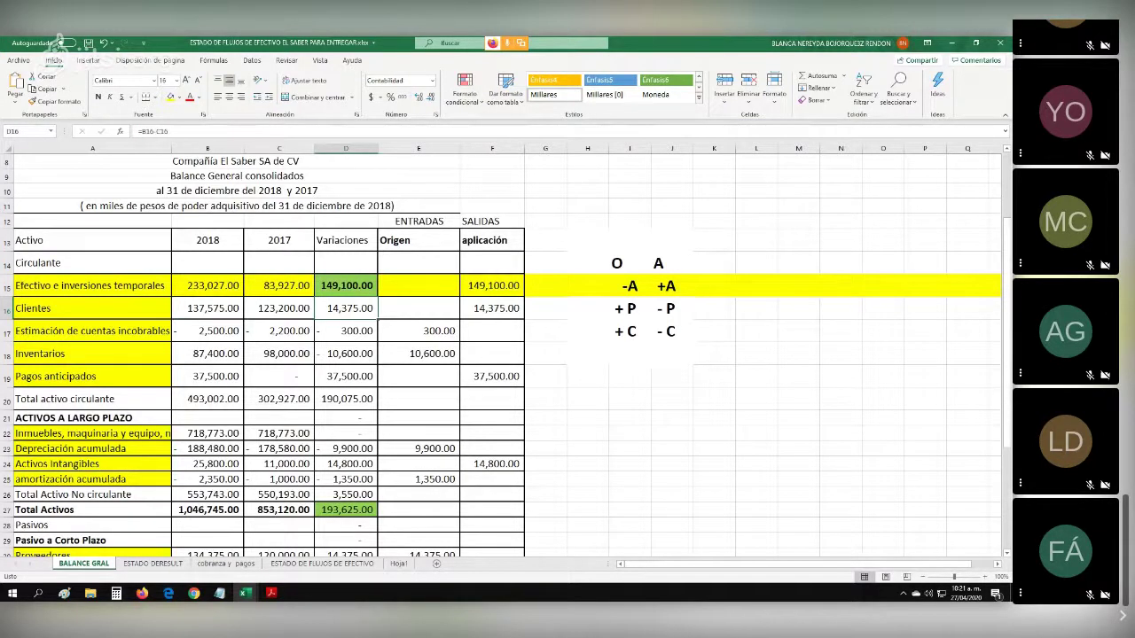
pyautogui.click(492, 308)
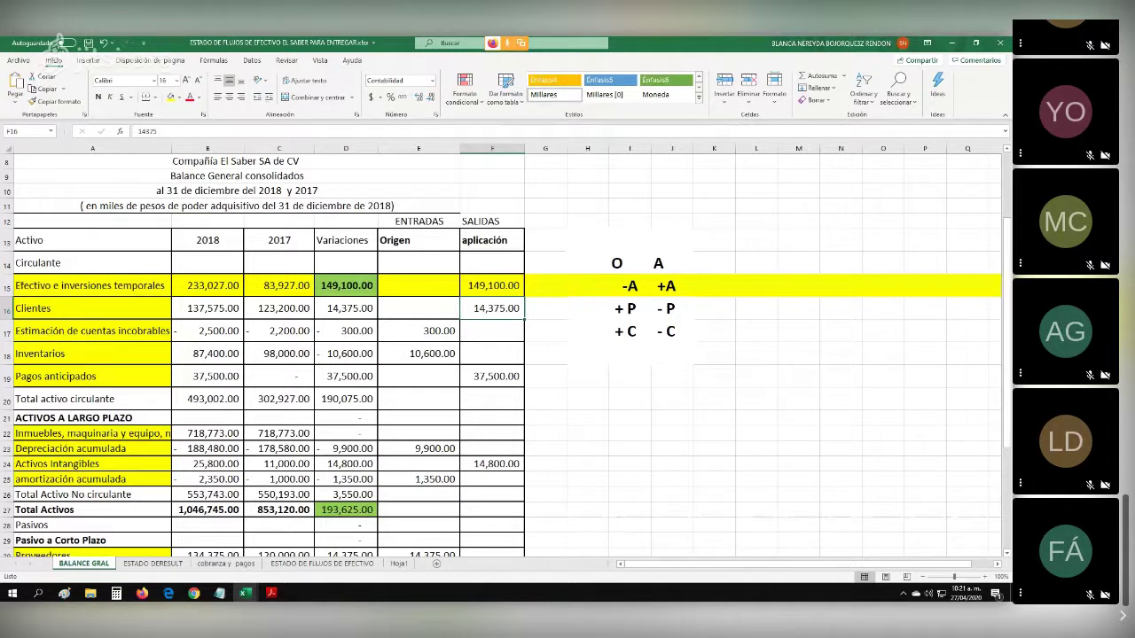
pyautogui.click(419, 309)
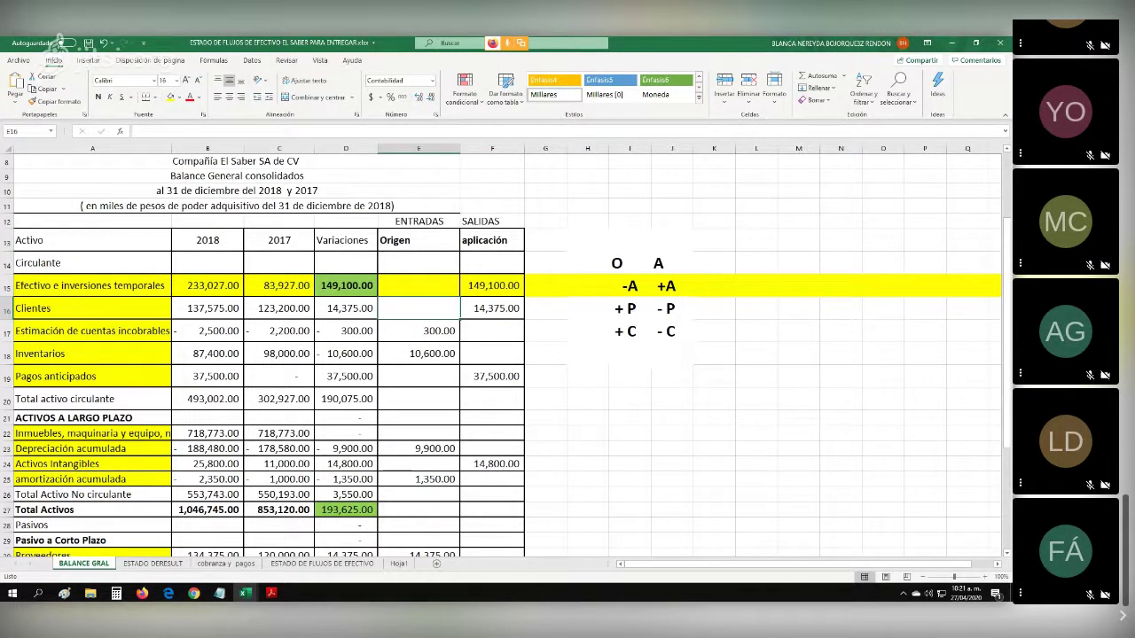
pyautogui.click(346, 308)
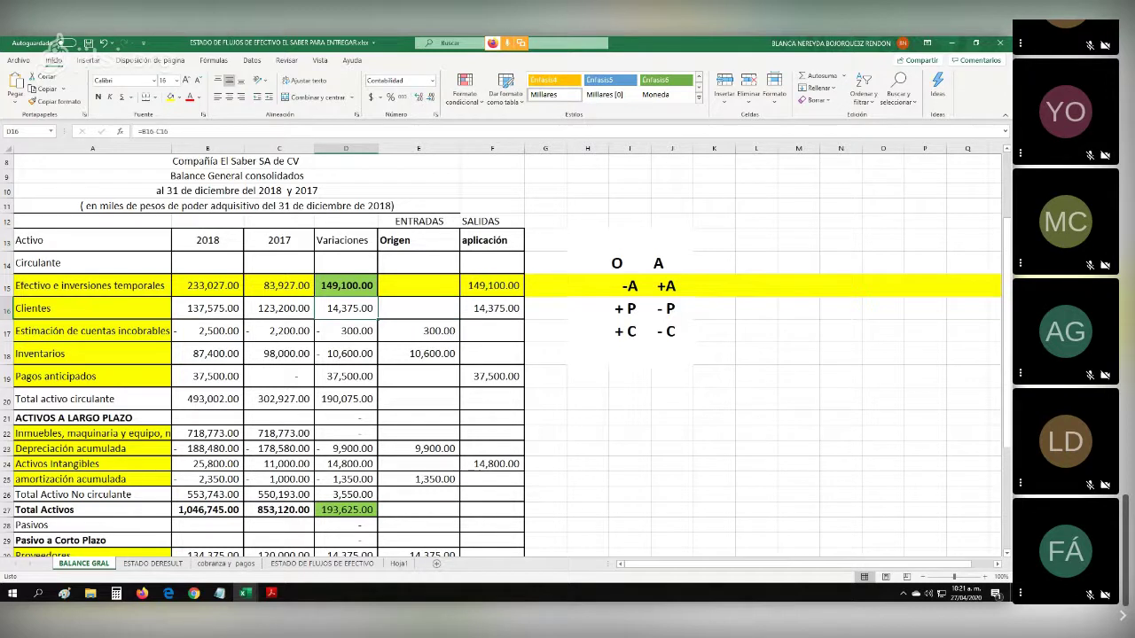
pyautogui.click(492, 309)
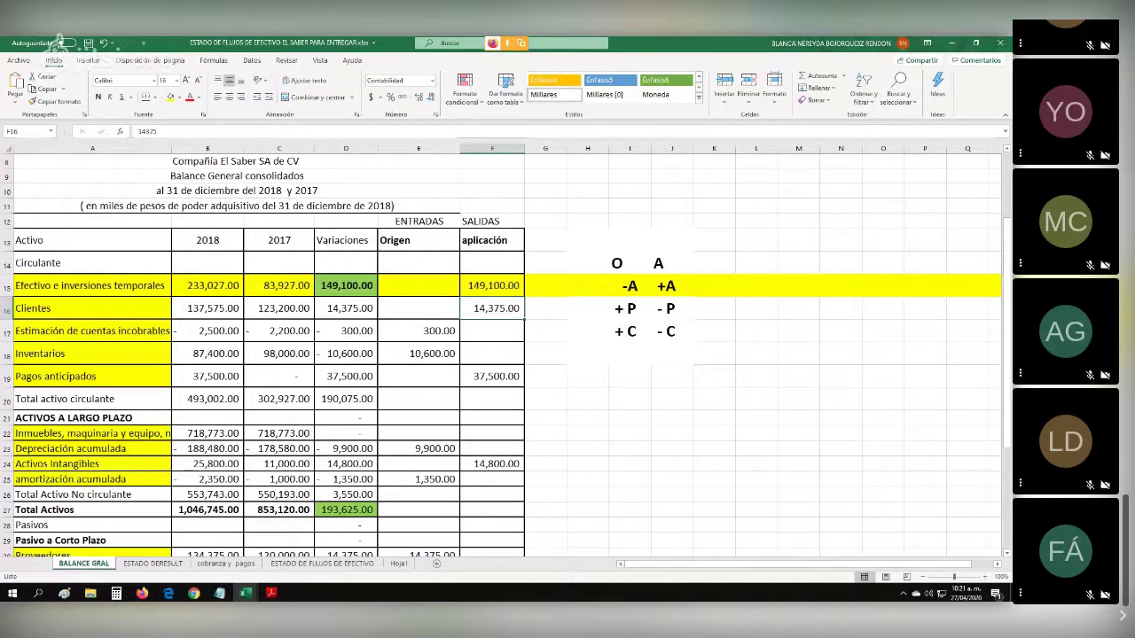
pyautogui.click(419, 309)
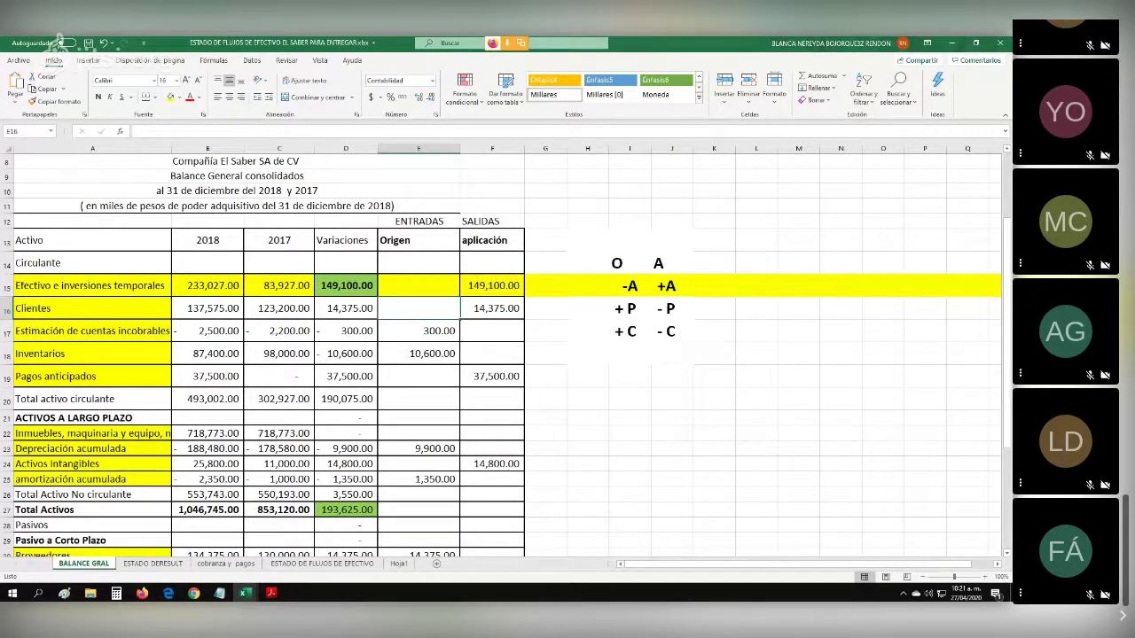
pyautogui.click(345, 308)
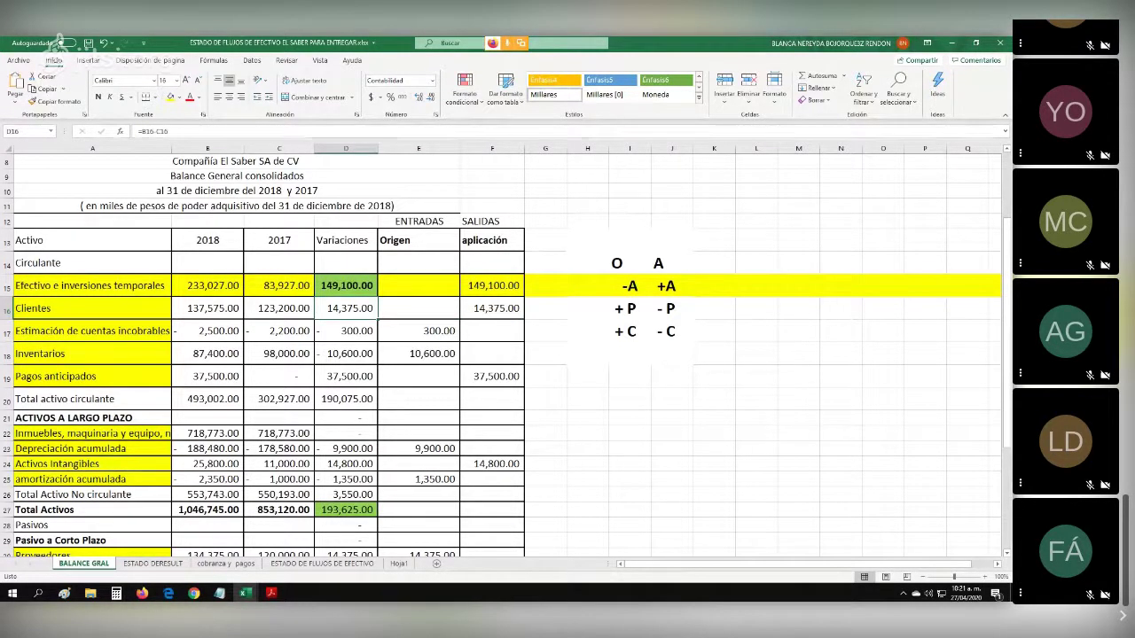
pyautogui.click(418, 308)
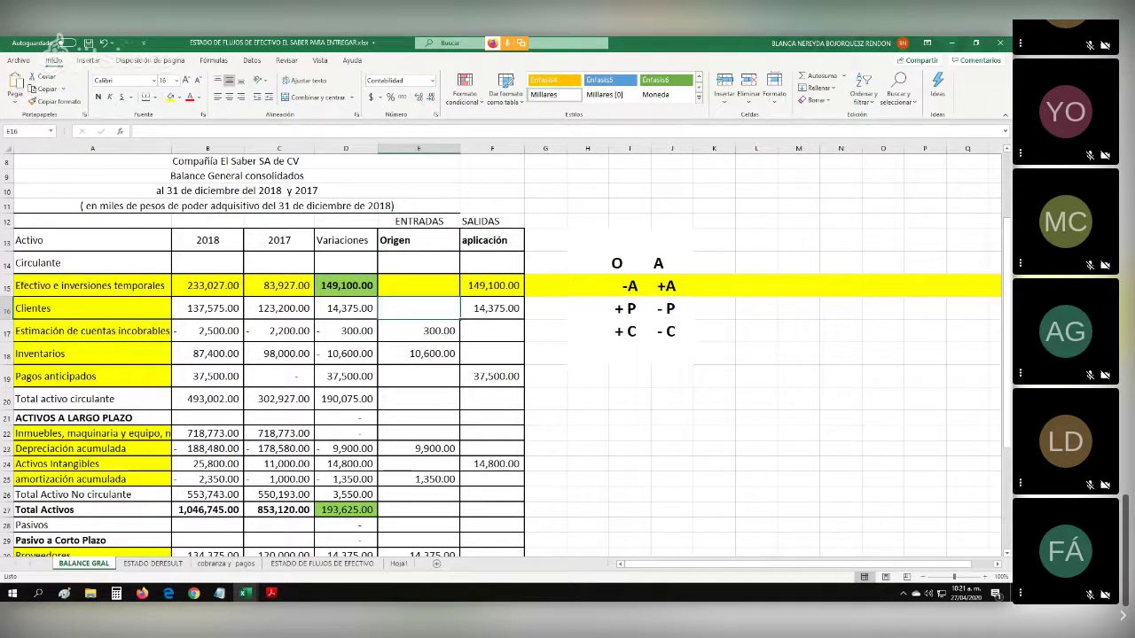
# Fill the Origen amounts of Estimación de cuentas incobrables, Depreciación acumulada and amortización acumulada (E17, E23, E25) with yellow.
pyautogui.click(346, 332)
pyautogui.click(92, 331)
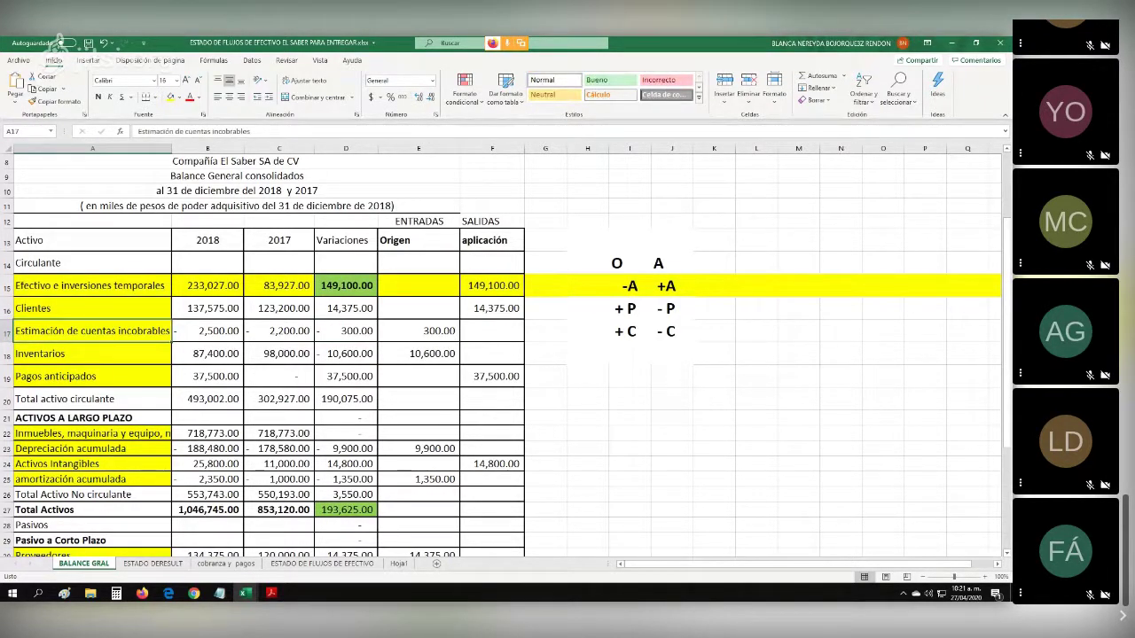
pyautogui.click(92, 449)
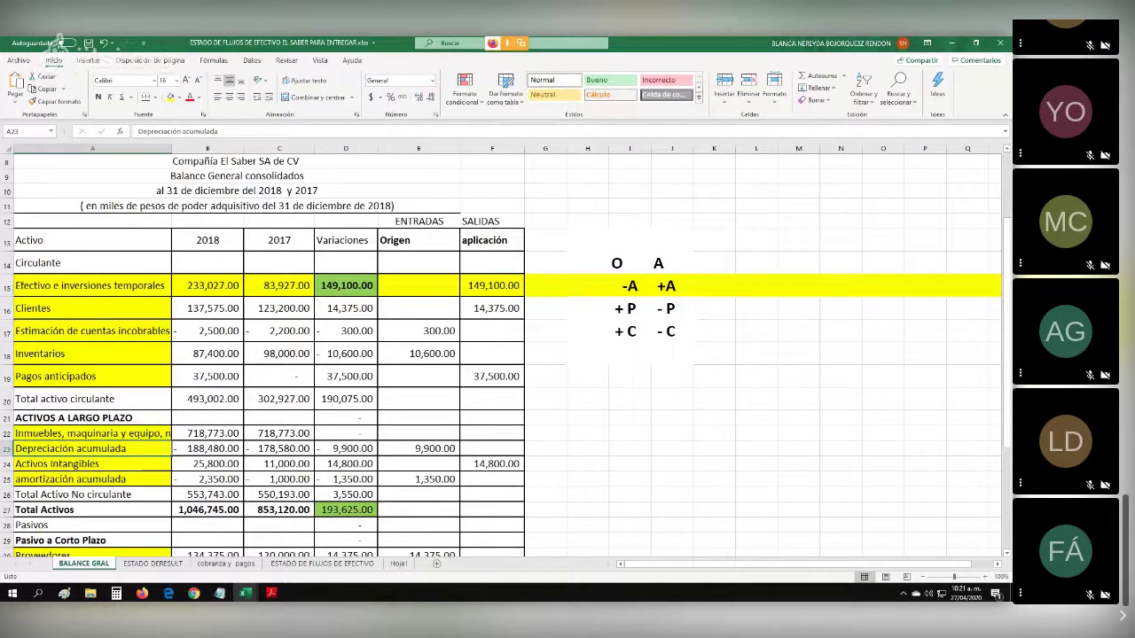
pyautogui.click(93, 480)
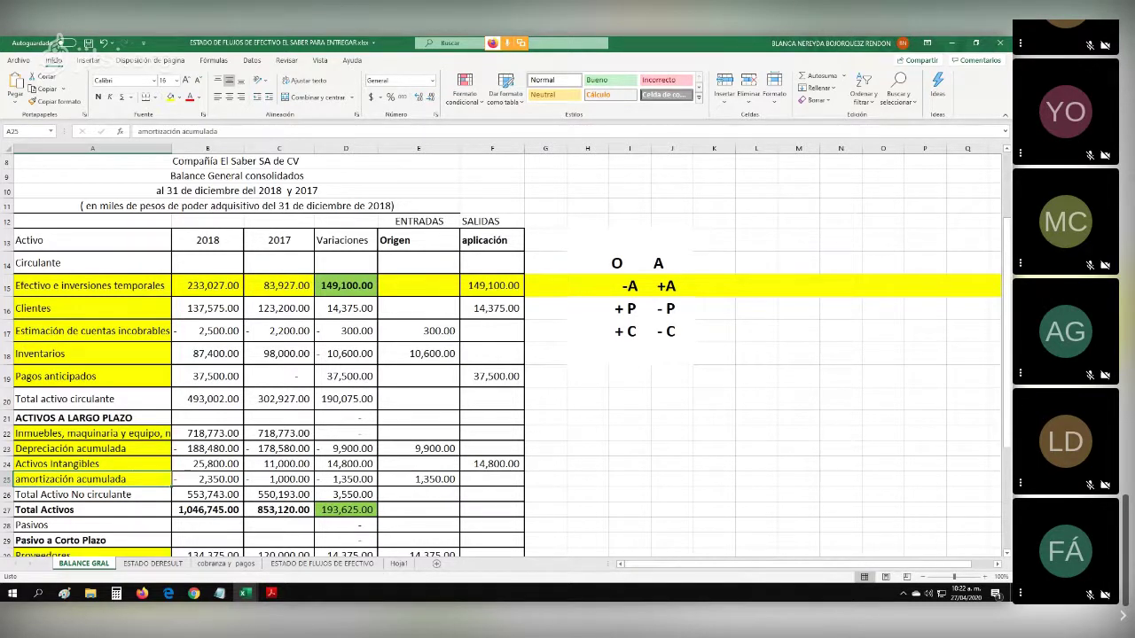
pyautogui.click(418, 331)
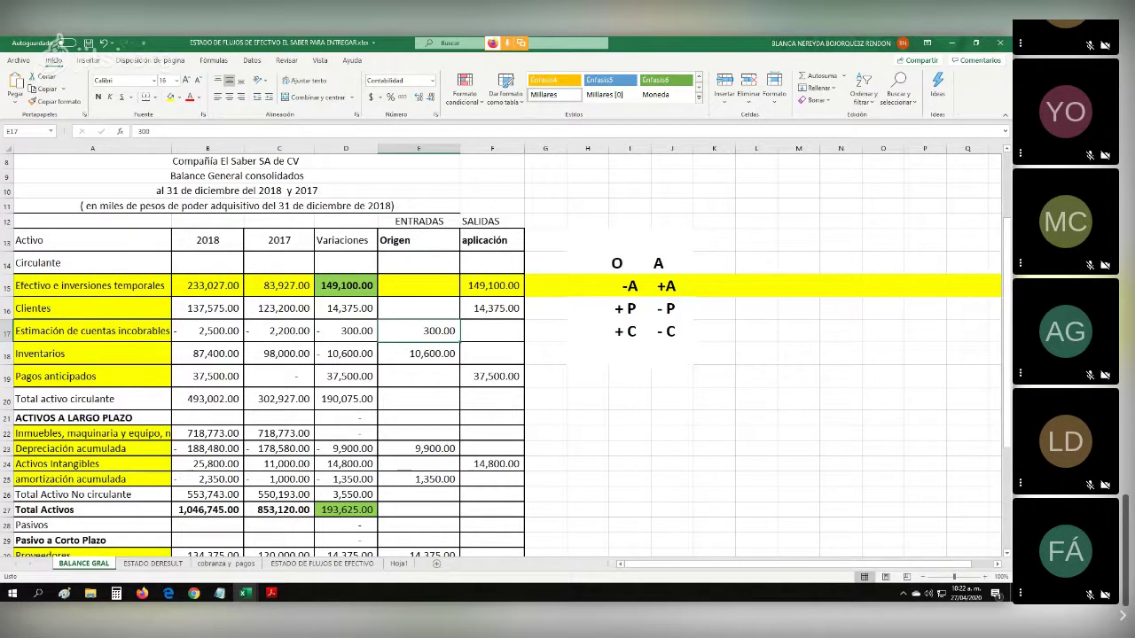
pyautogui.click(170, 98)
pyautogui.click(418, 447)
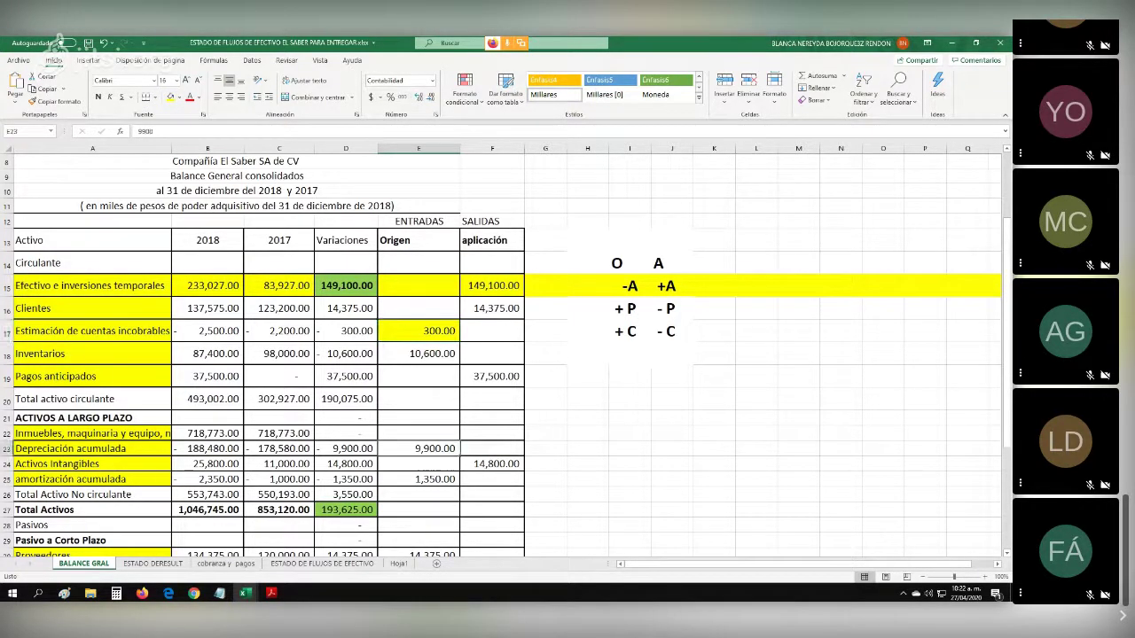
pyautogui.click(170, 96)
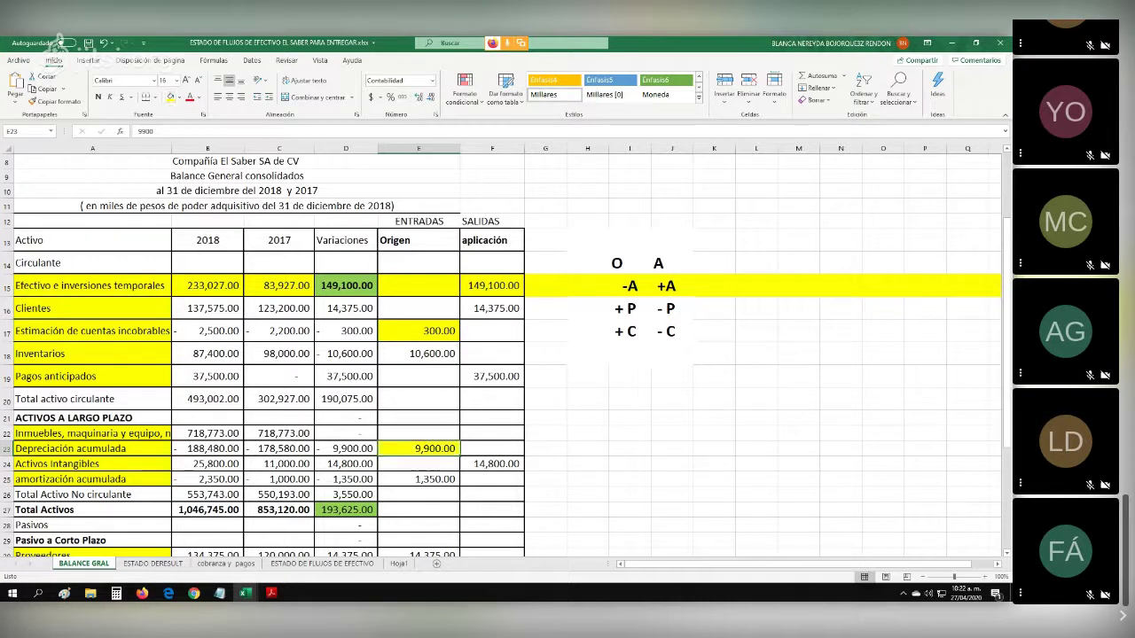
pyautogui.click(419, 480)
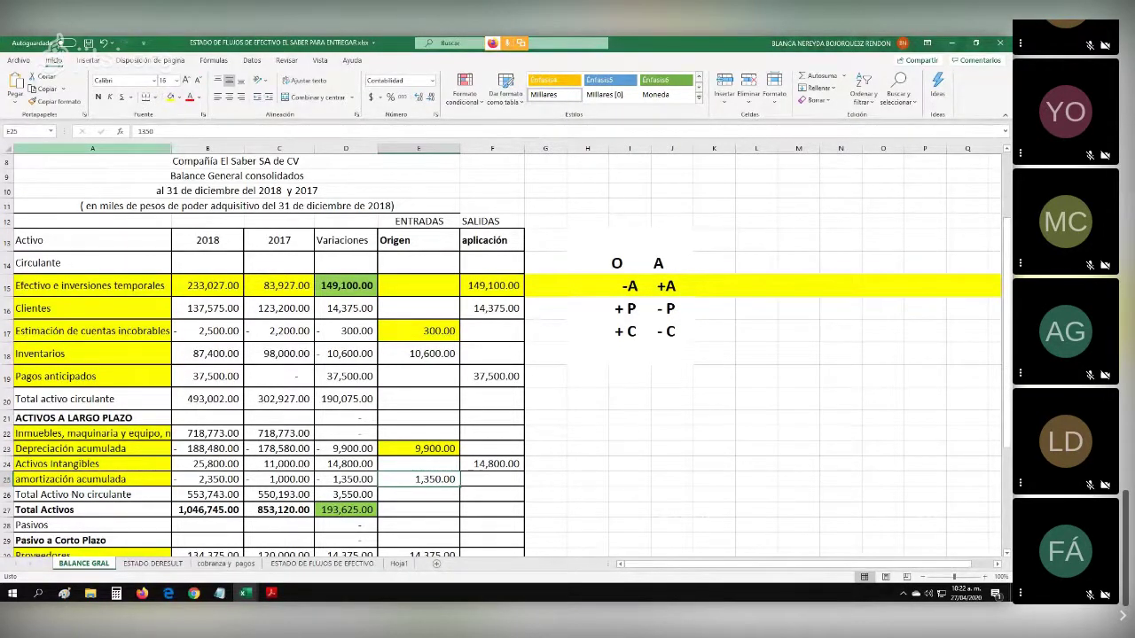
pyautogui.click(171, 97)
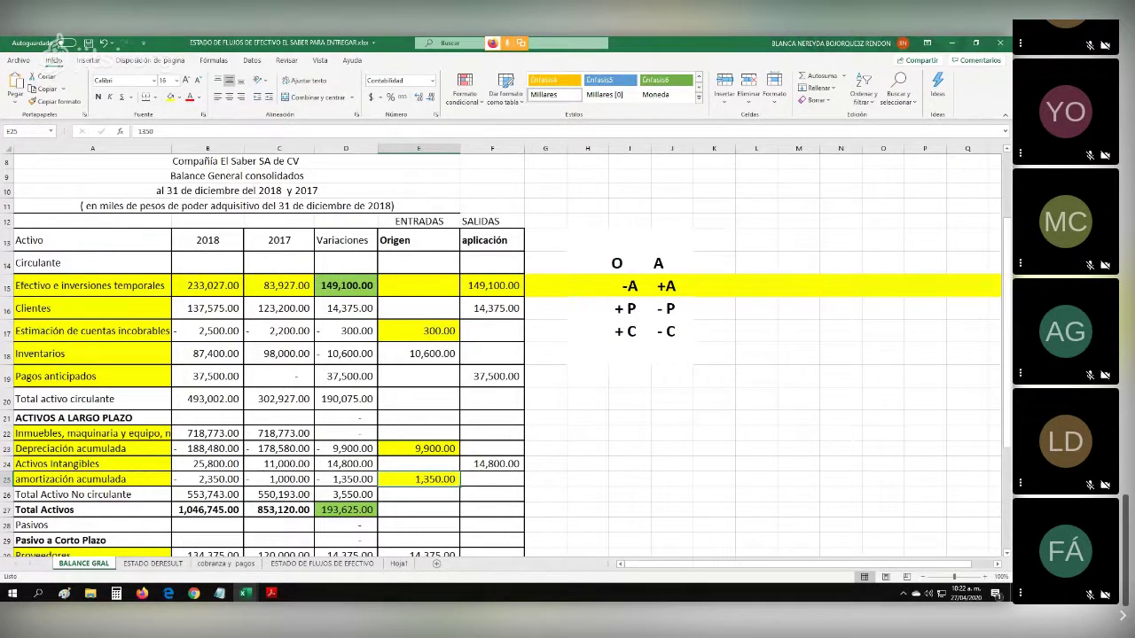
# Review the highlighted Origen amounts of the three contra-asset accounts in E17, E23 and E25.
pyautogui.click(418, 331)
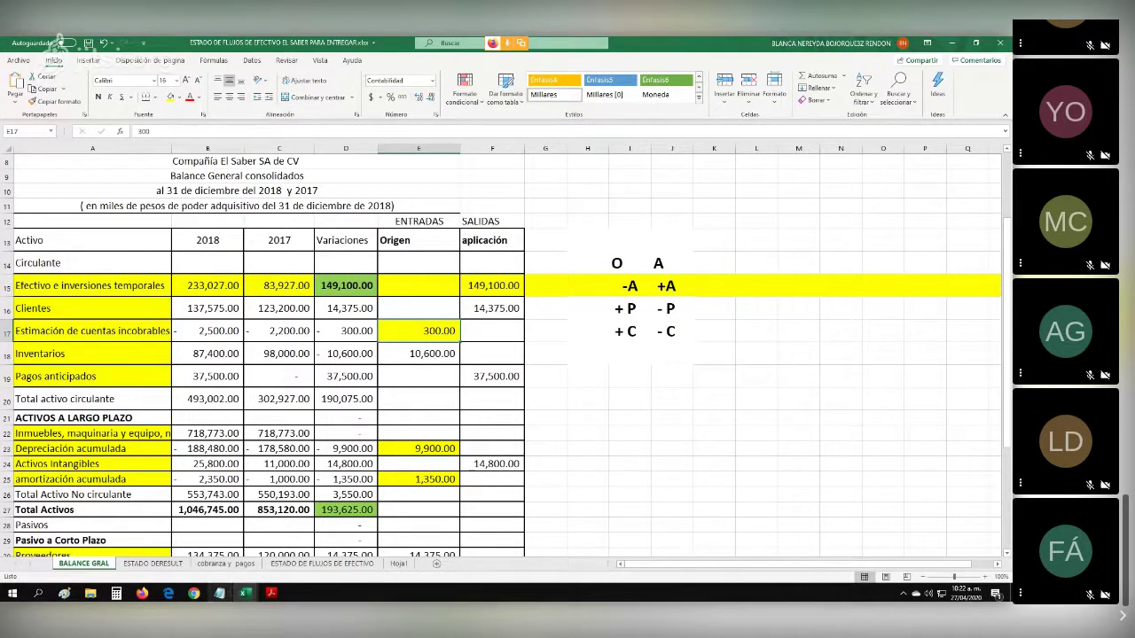
pyautogui.moveTo(220, 593)
pyautogui.click(419, 463)
pyautogui.click(418, 449)
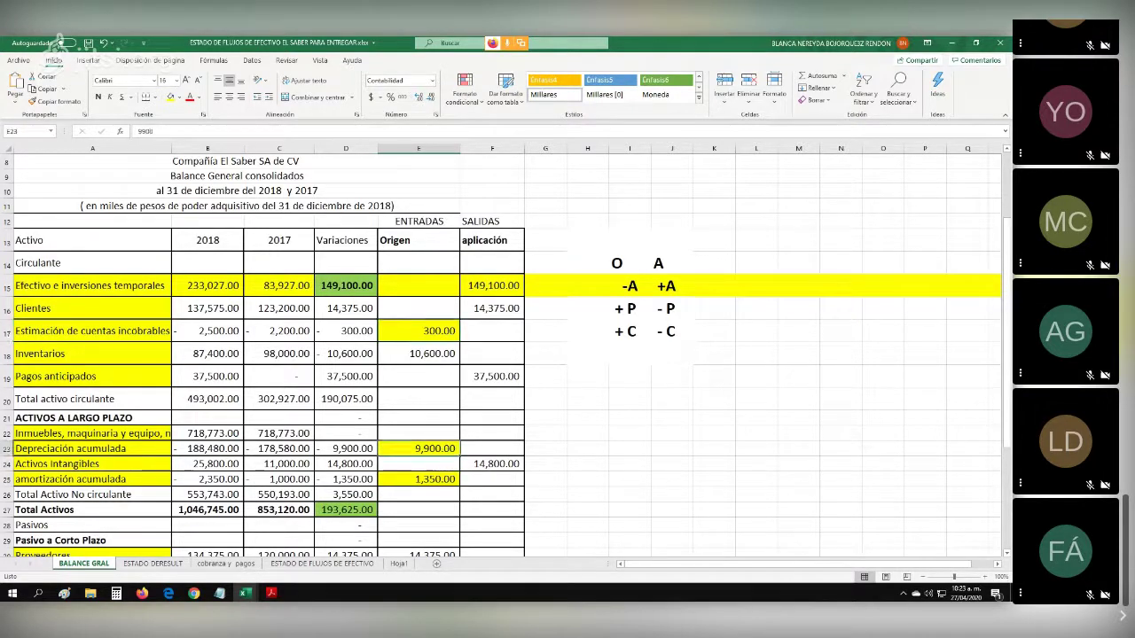
pyautogui.click(418, 479)
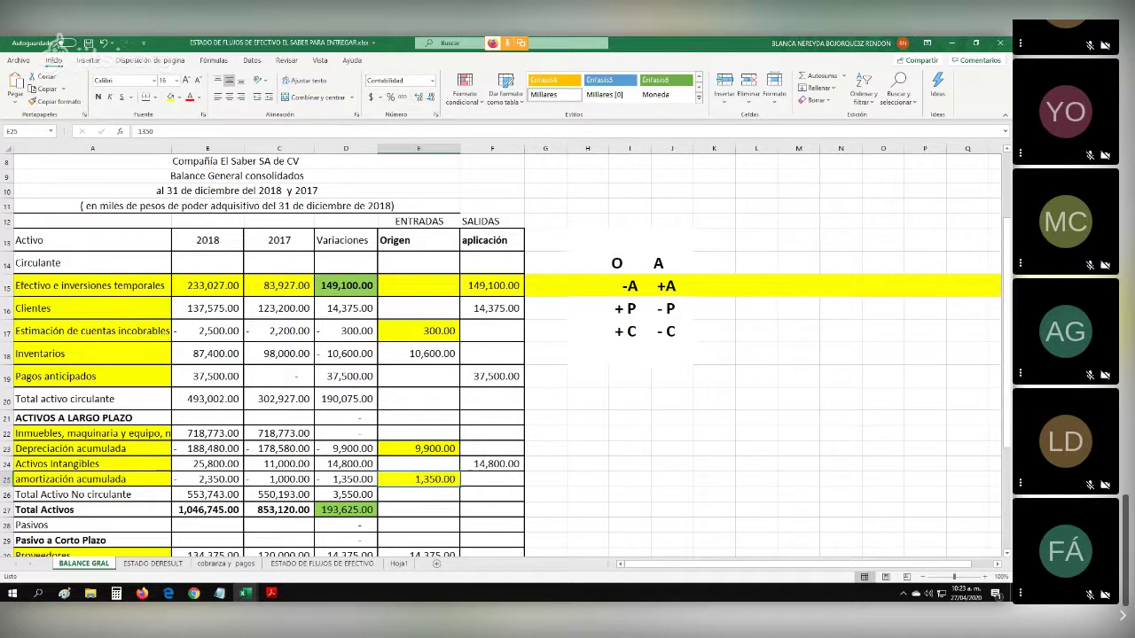
# Compare the asset variations in column D with the O/A rule table and check the Total Pasivo + Capital Contable variation in D41.
pyautogui.scroll(-1, 506, 355)
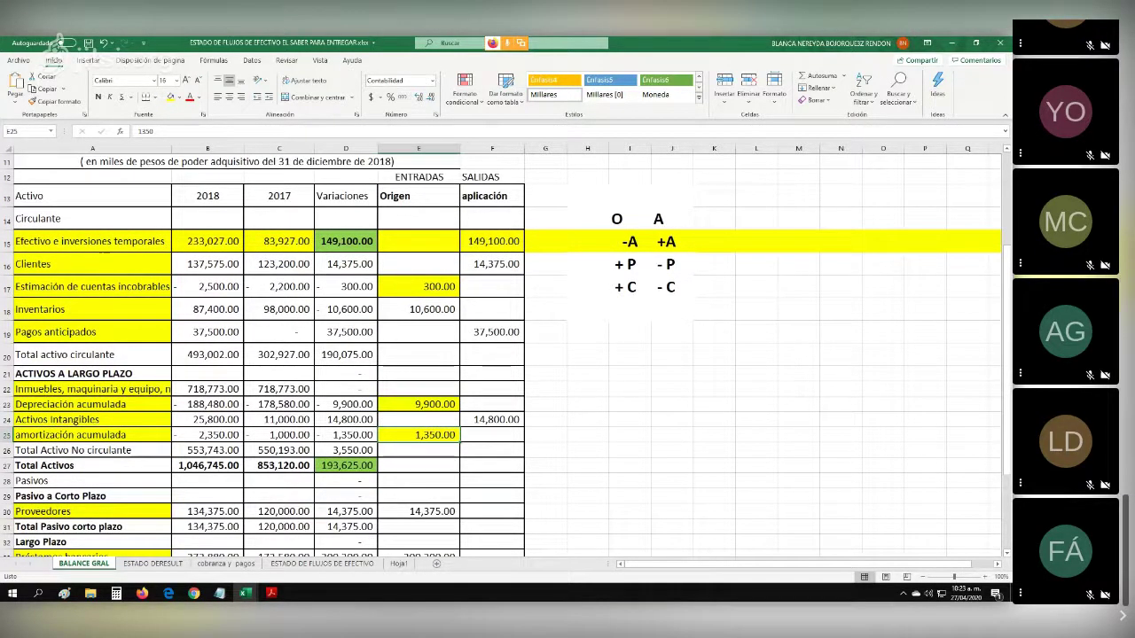
pyautogui.click(629, 264)
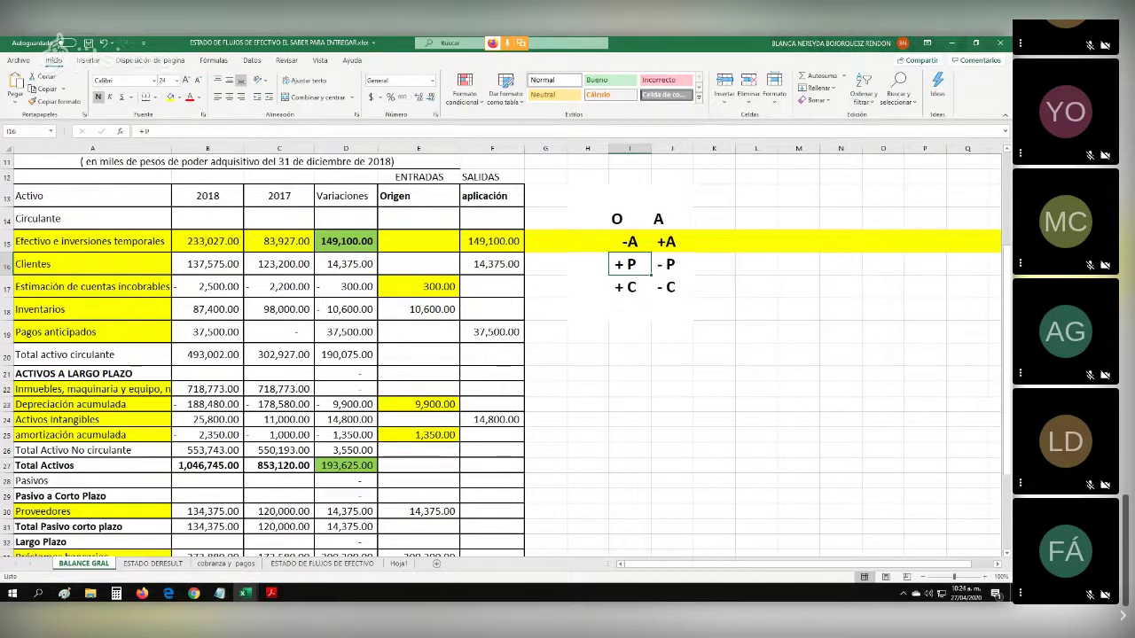
pyautogui.moveTo(346, 241); pyautogui.dragTo(346, 450)
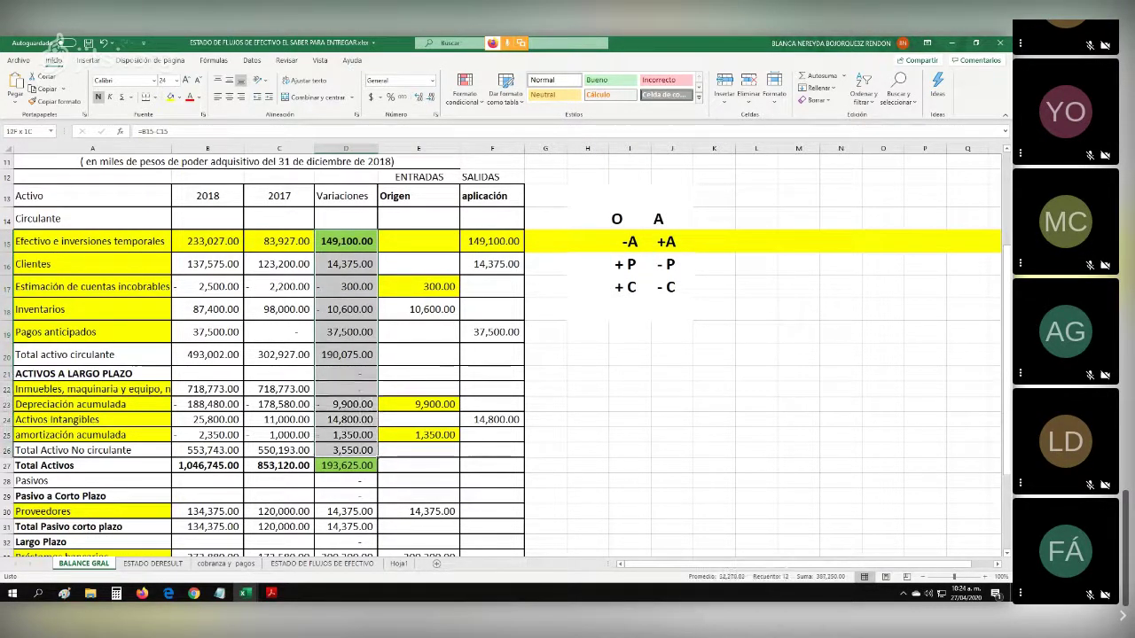
pyautogui.click(345, 405)
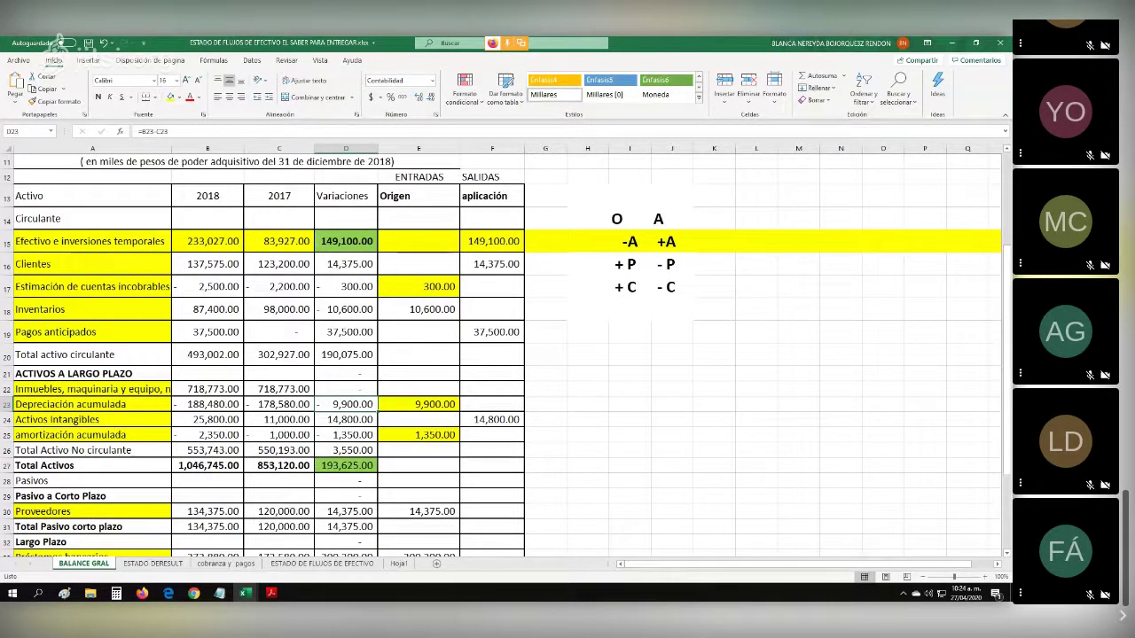
pyautogui.click(629, 242)
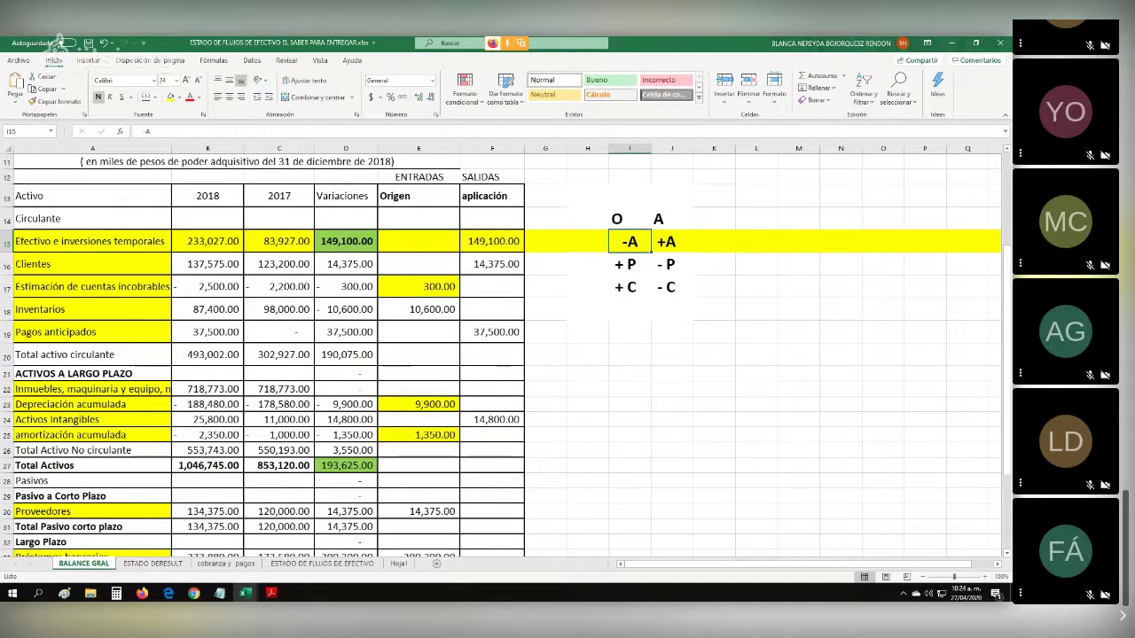
pyautogui.moveTo(345, 242); pyautogui.dragTo(346, 450)
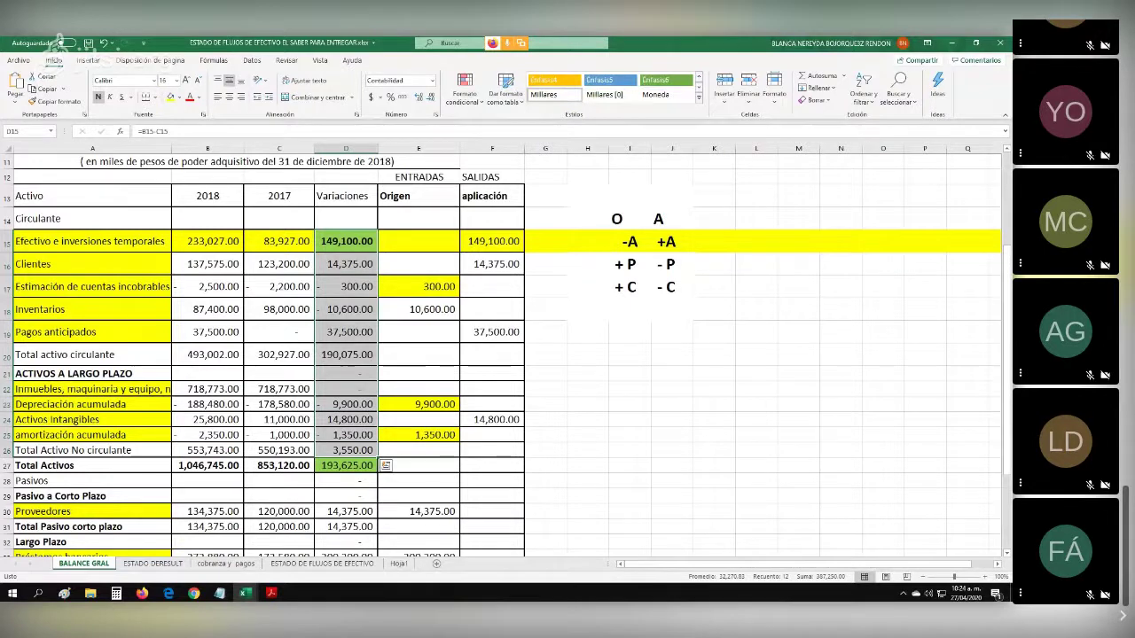
pyautogui.scroll(-2, 505, 355)
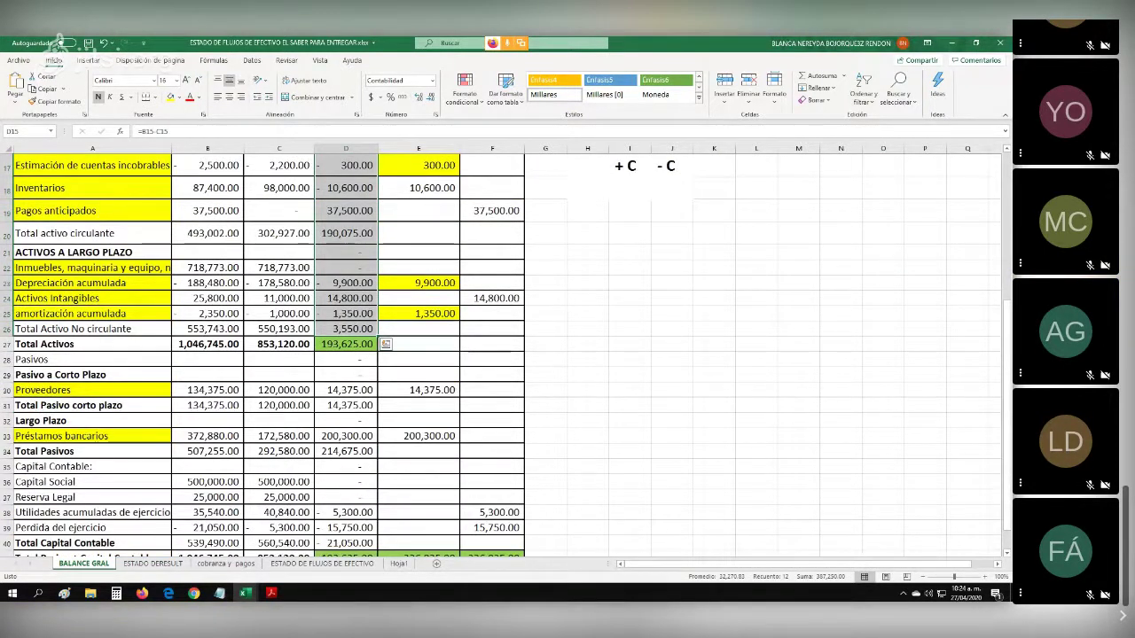
pyautogui.scroll(-1, 505, 355)
pyautogui.click(346, 491)
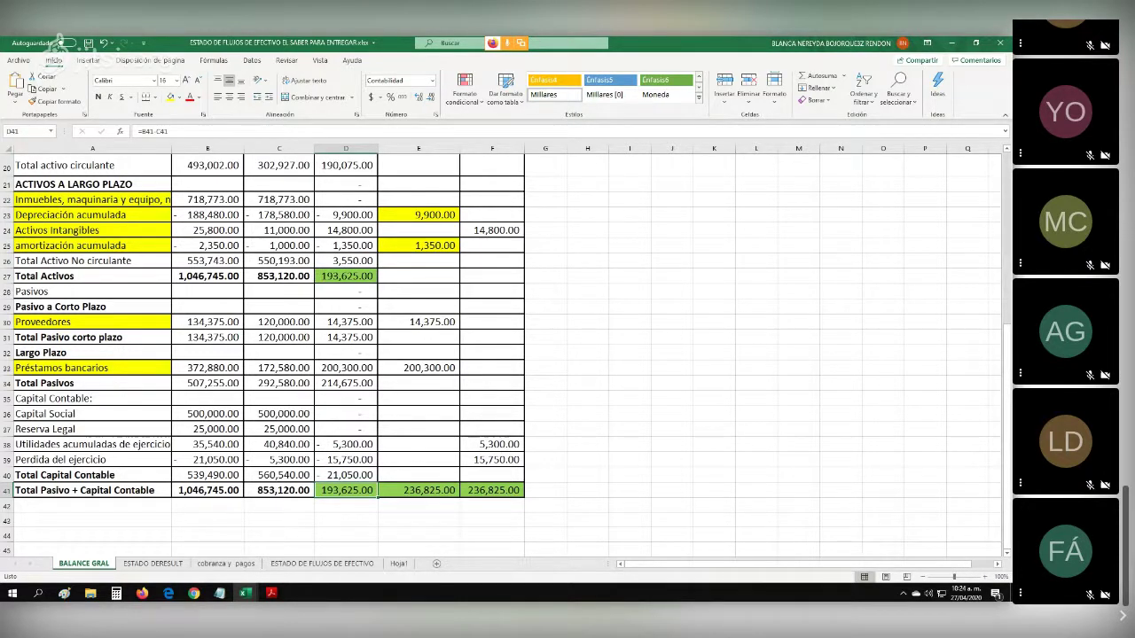
pyautogui.scroll(4, 377, 495)
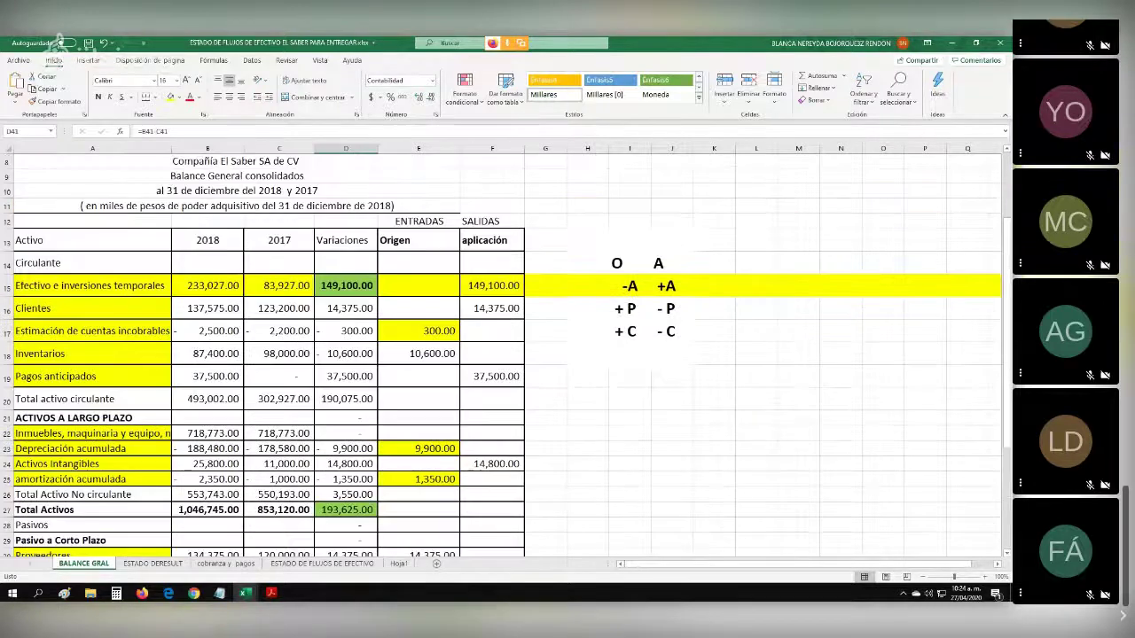
# Fill the ENTRADAS and SALIDAS headings in E12:F12 with yellow.
pyautogui.moveTo(419, 222); pyautogui.dragTo(490, 222)
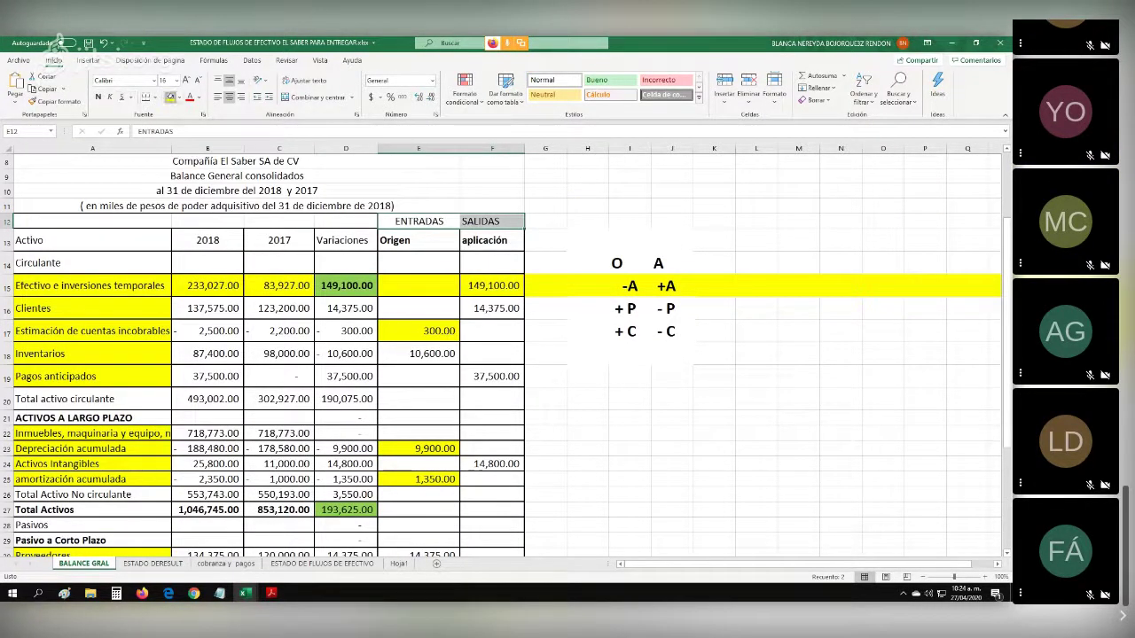
pyautogui.click(170, 96)
pyautogui.click(492, 241)
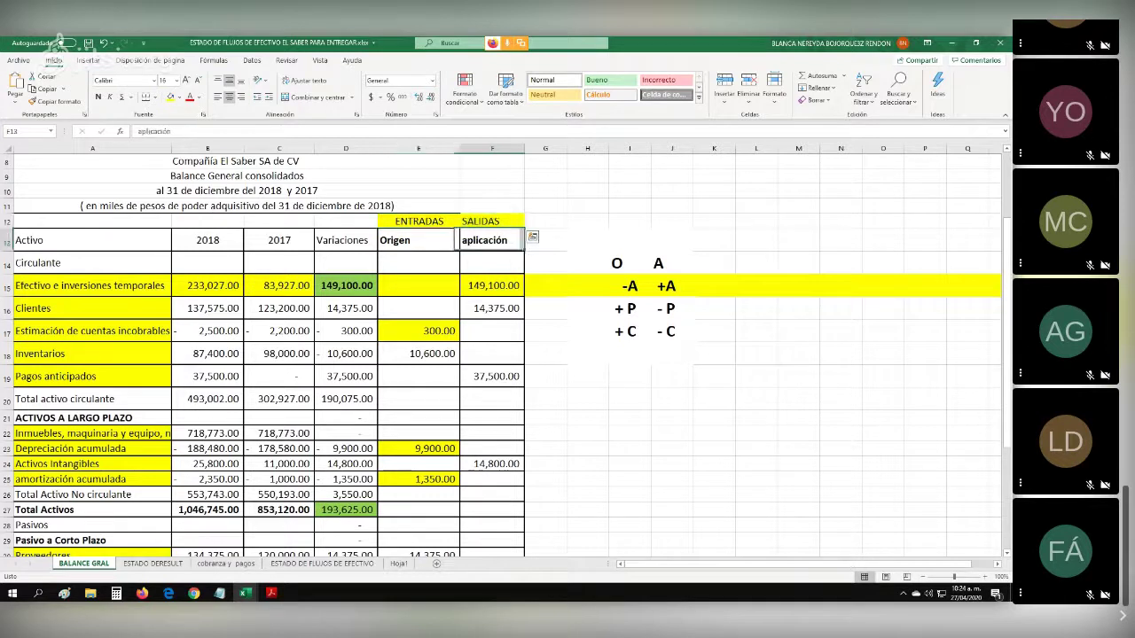
pyautogui.click(492, 221)
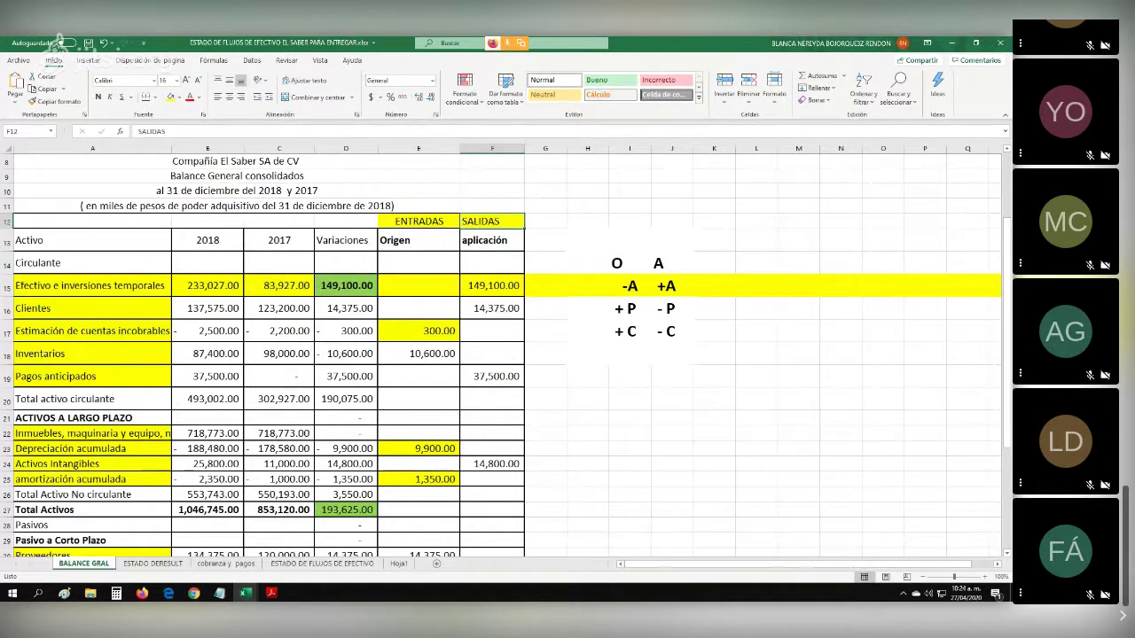
pyautogui.scroll(-1, 492, 355)
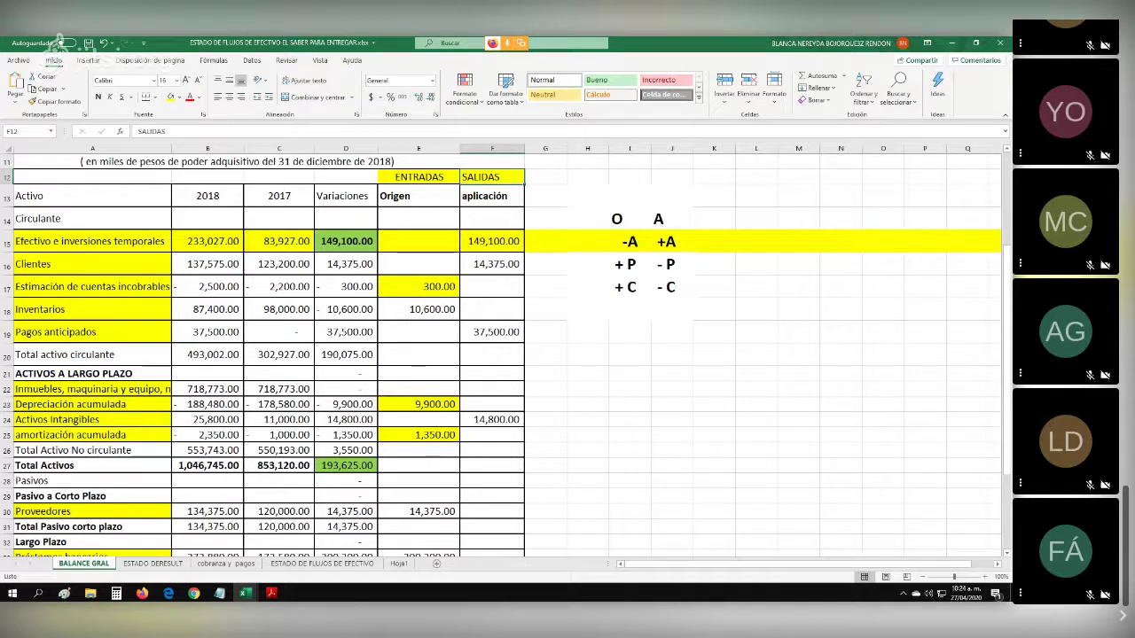
# Examine the Proveedores variation in D30 and its Origen amount in E30.
pyautogui.scroll(-3, 492, 355)
pyautogui.scroll(-1, 492, 355)
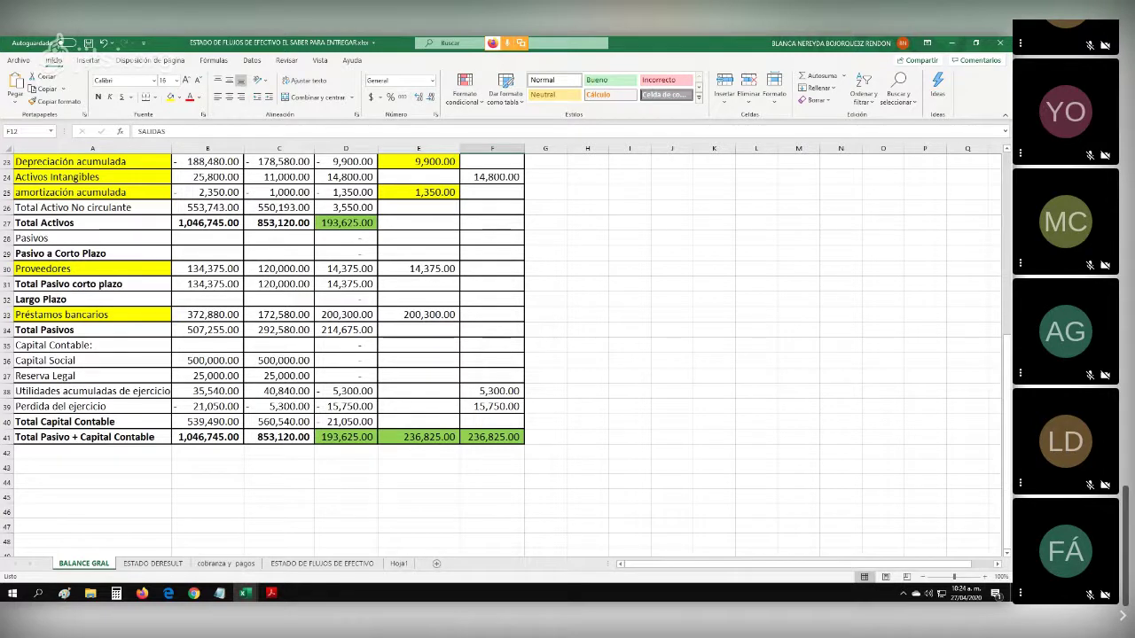
pyautogui.click(419, 269)
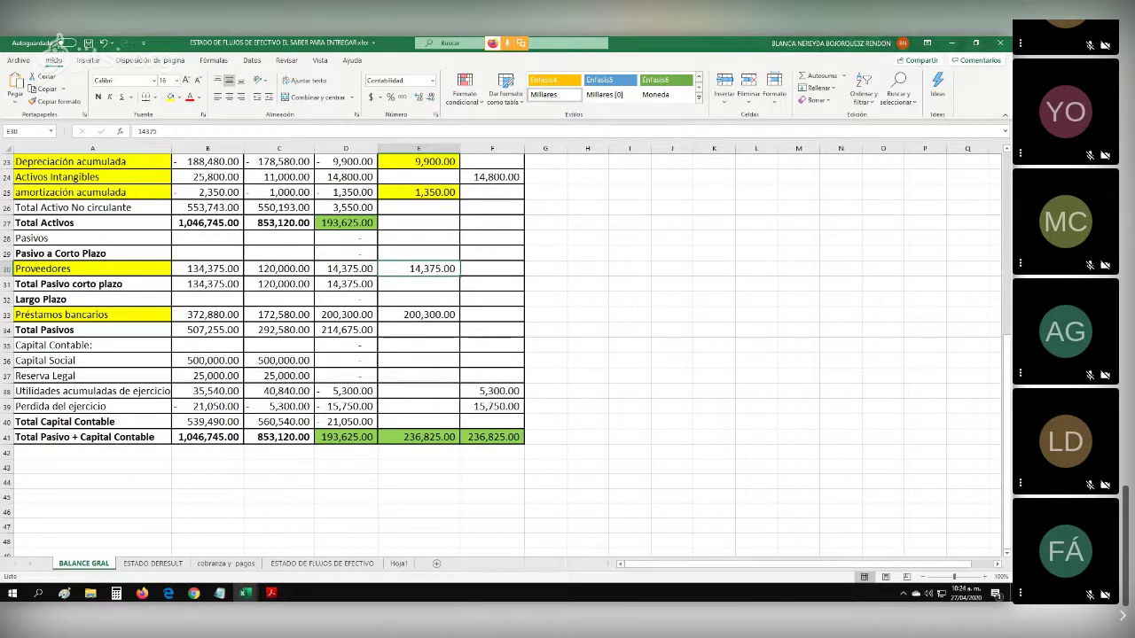
pyautogui.click(346, 268)
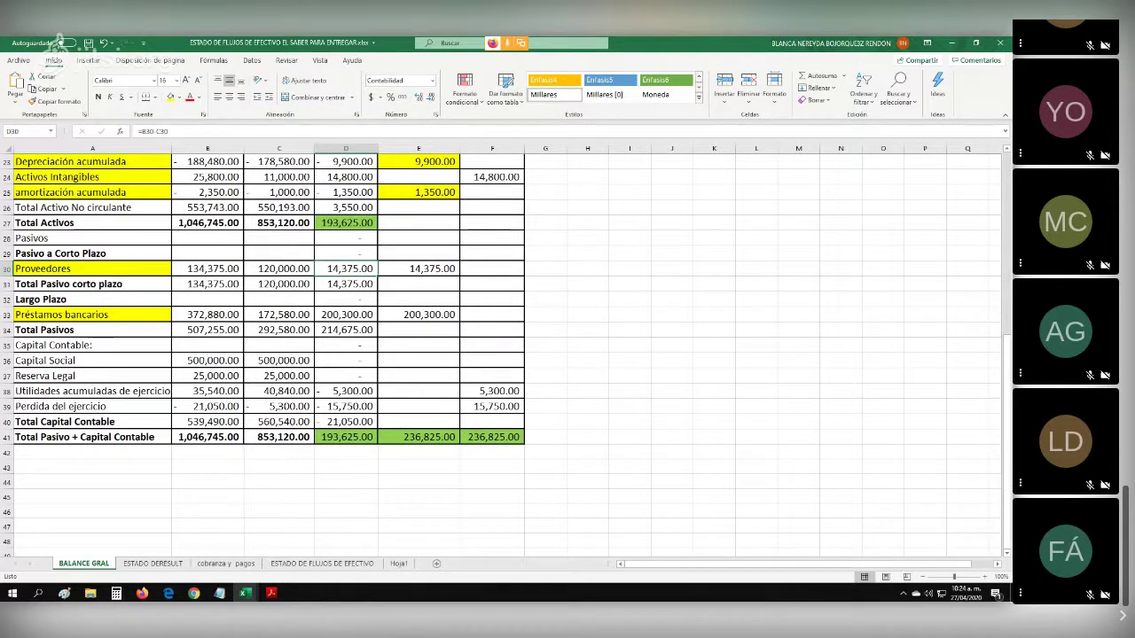
pyautogui.click(418, 269)
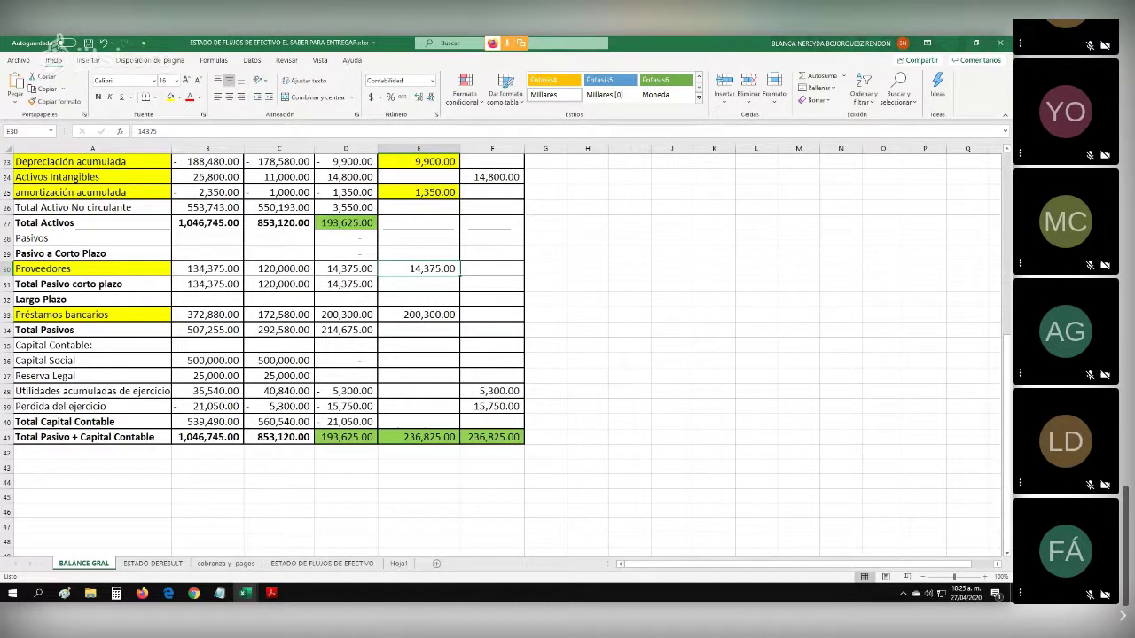
# Check the Préstamos bancarios balances, variation and Origen amount in row 33 against the O/A rule table.
pyautogui.click(419, 314)
pyautogui.click(347, 315)
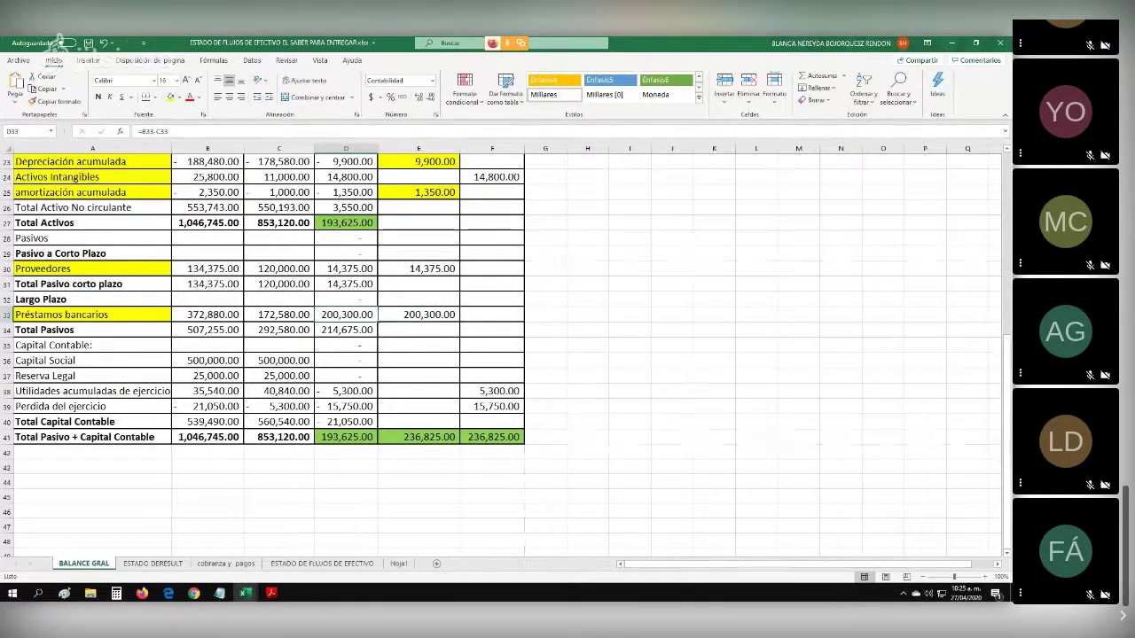
pyautogui.click(419, 315)
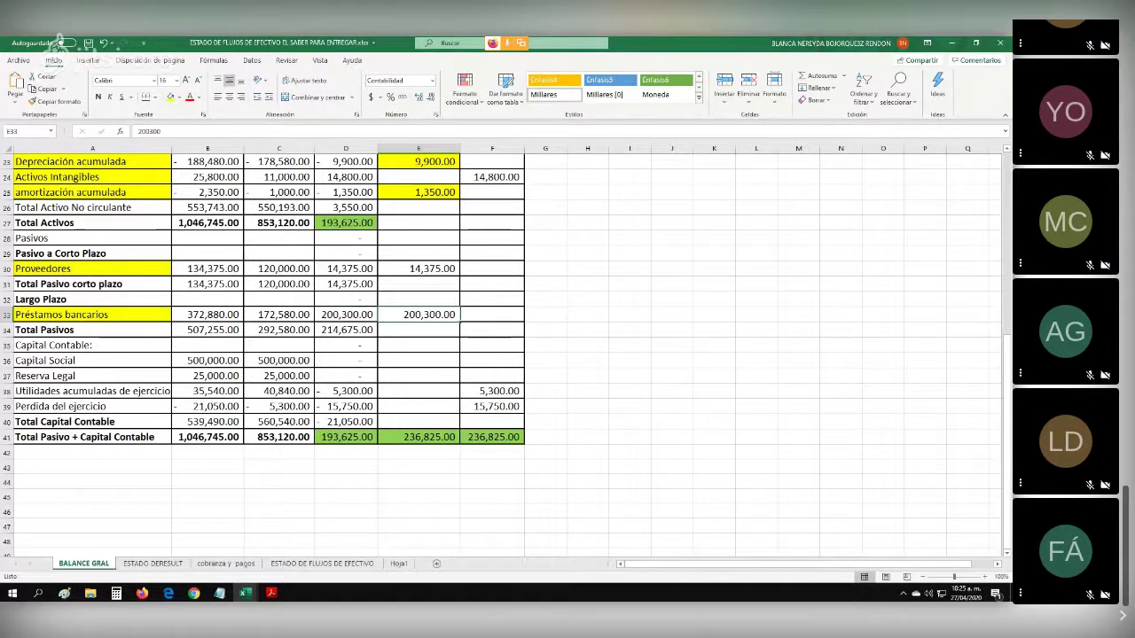
pyautogui.click(279, 314)
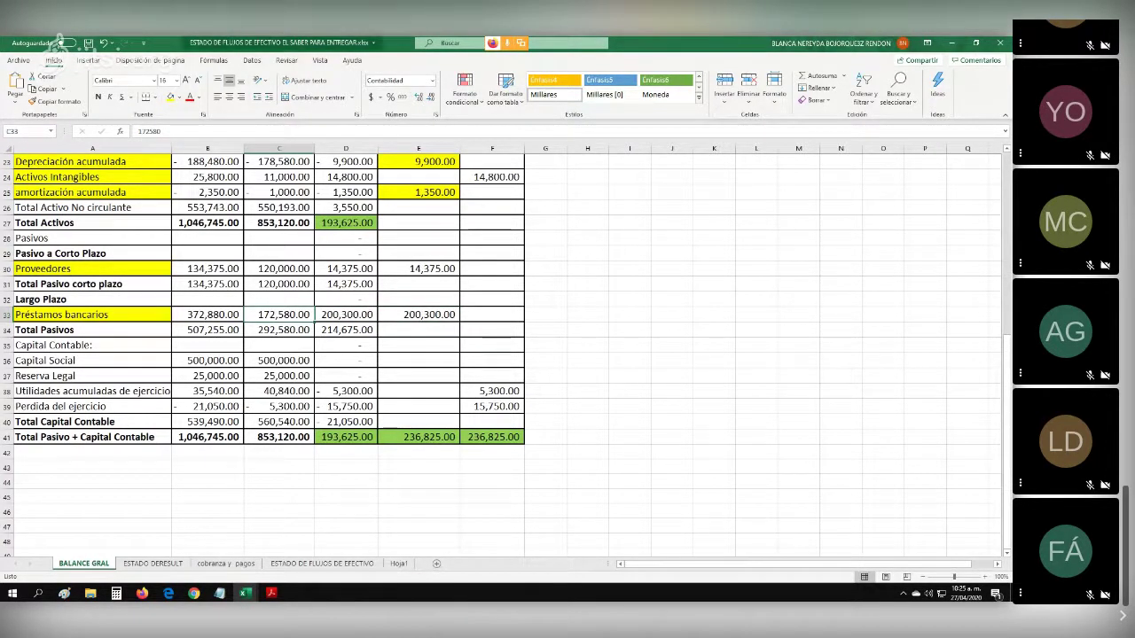
pyautogui.click(208, 315)
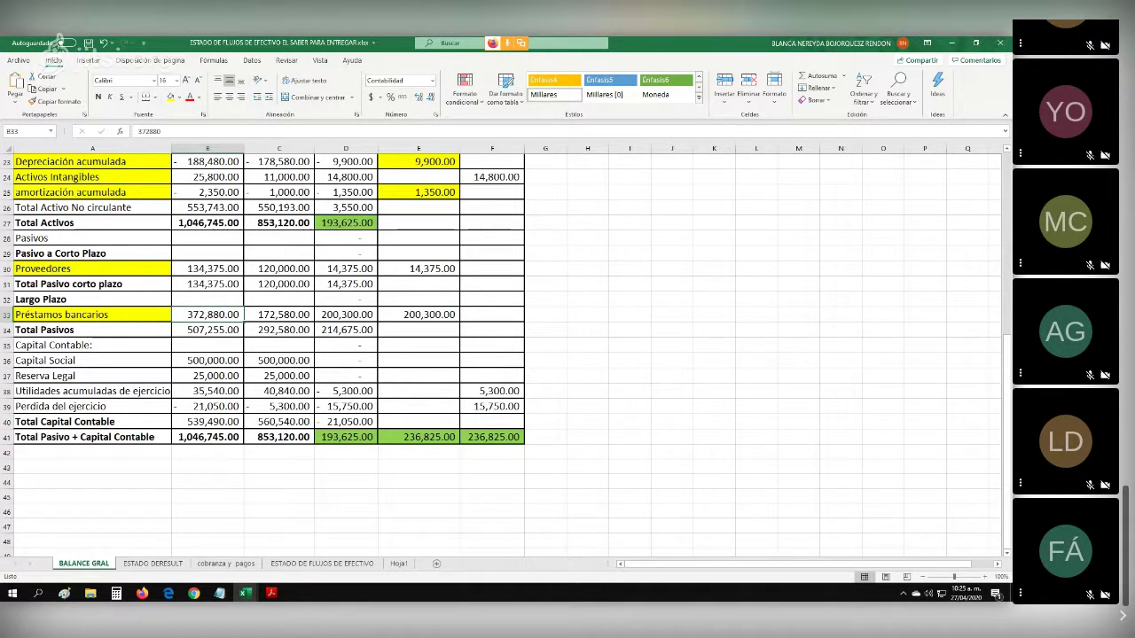
pyautogui.click(345, 315)
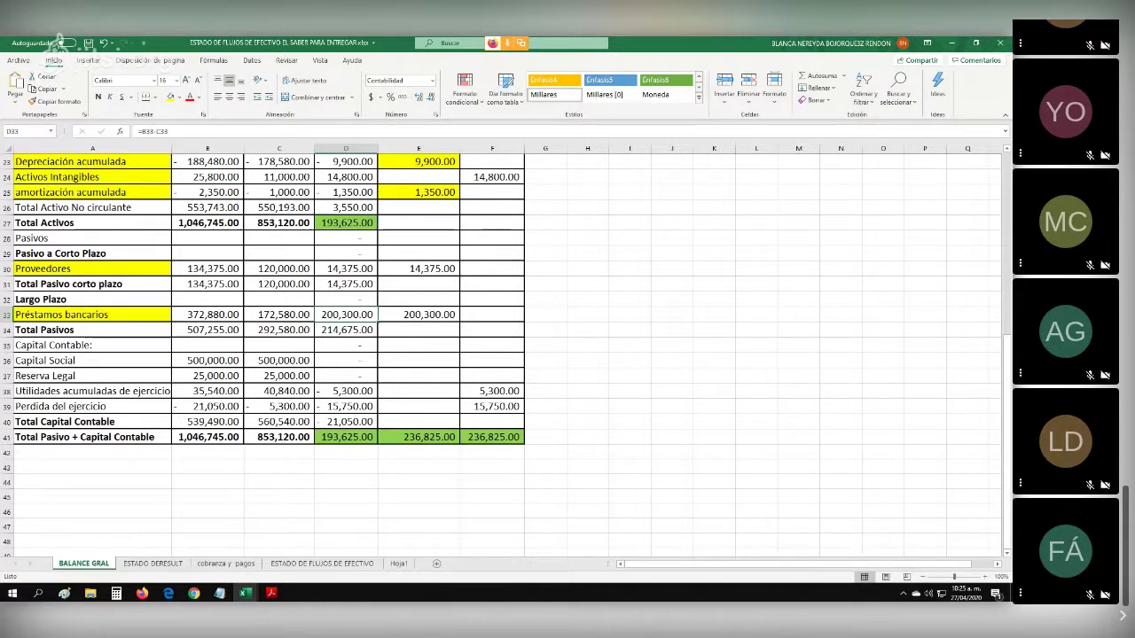
pyautogui.click(418, 314)
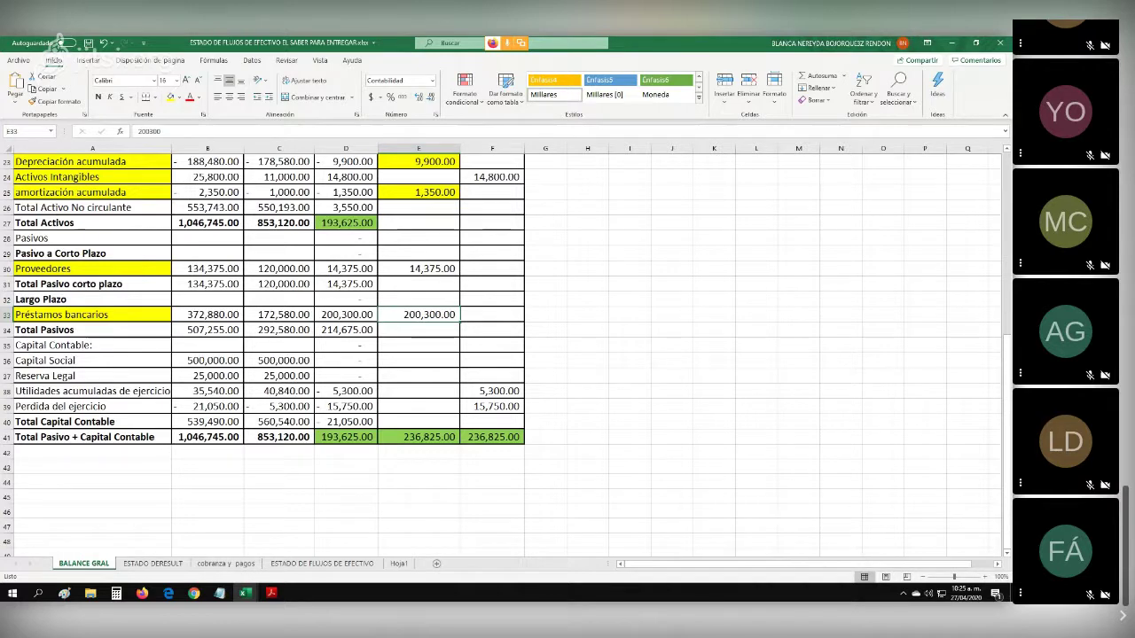
pyautogui.scroll(4, 506, 354)
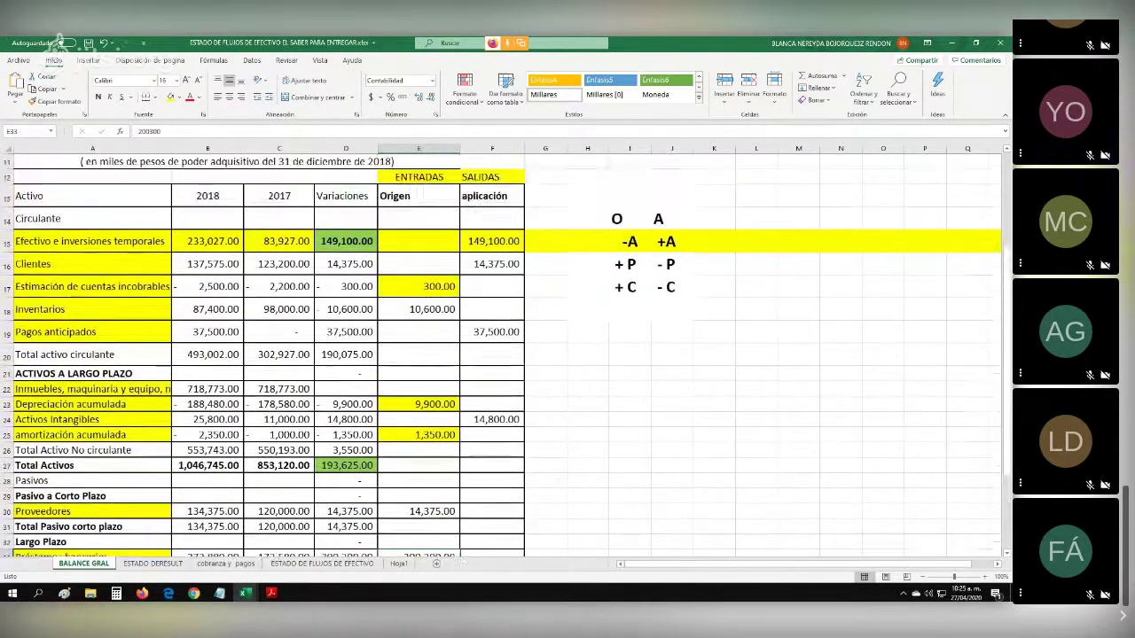
pyautogui.scroll(-4, 505, 355)
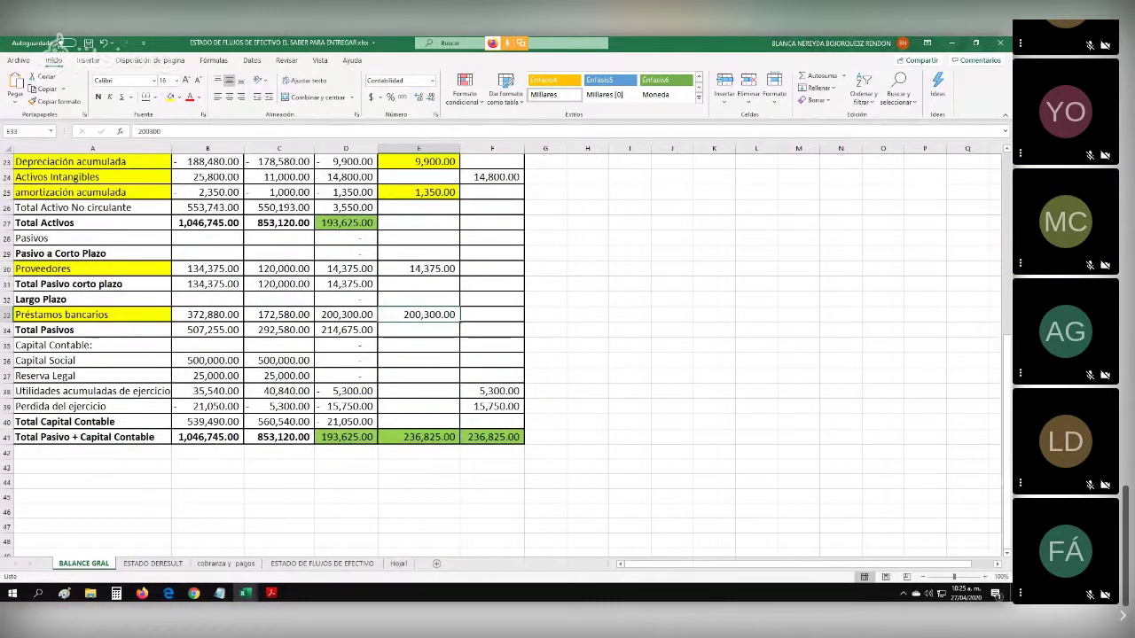
pyautogui.scroll(3, 505, 355)
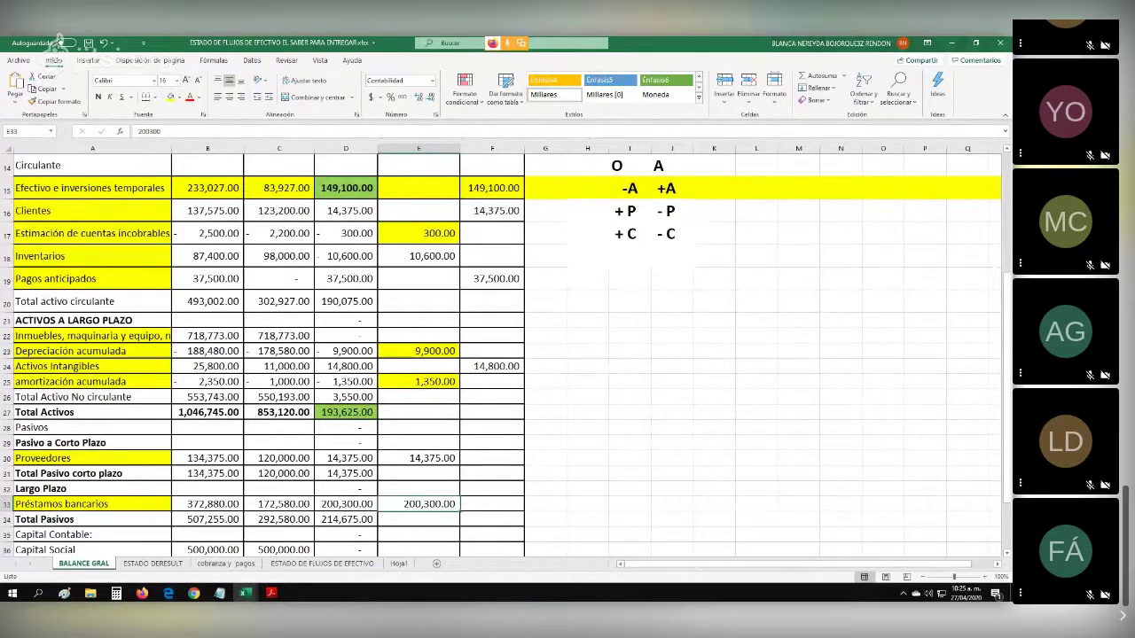
pyautogui.scroll(3, 418, 354)
# Select the Origen amounts in E14:E41 and the aplicación amounts in F14:F41 in turn to compare the two columns.
pyautogui.moveTo(418, 307); pyautogui.dragTo(418, 514)
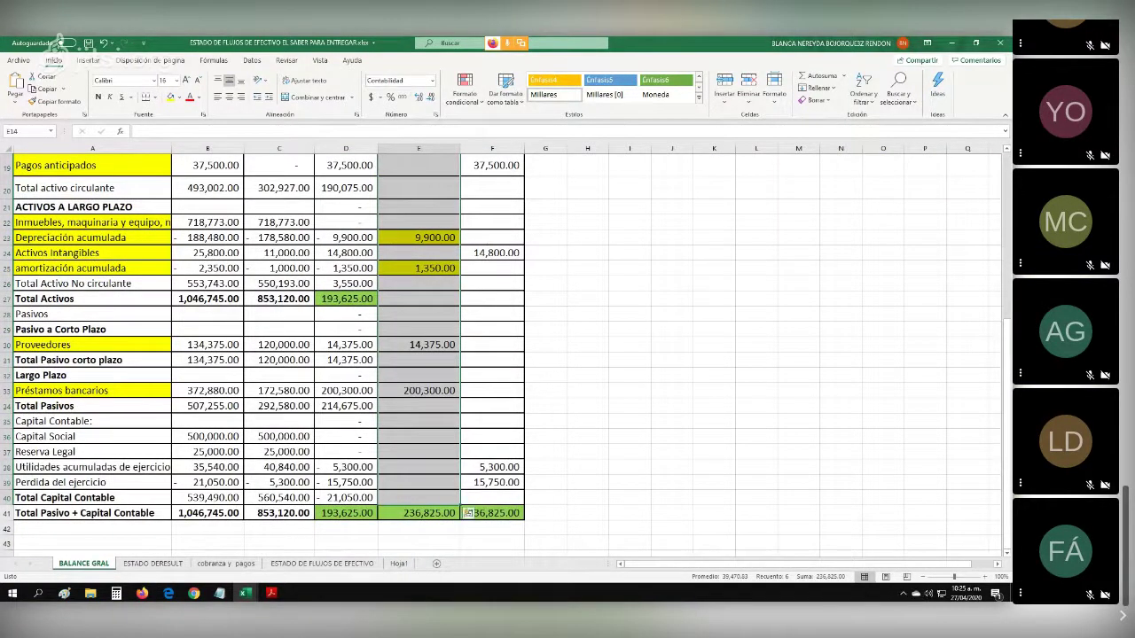
pyautogui.scroll(4, 467, 512)
pyautogui.moveTo(492, 300); pyautogui.dragTo(492, 513)
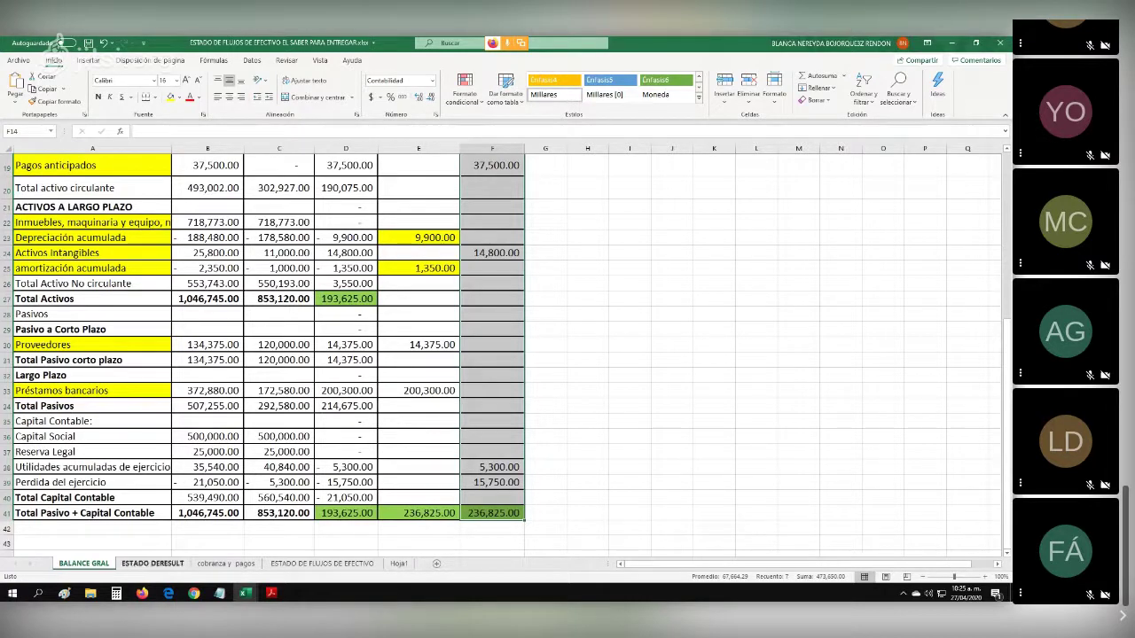
# On the ESTADO DERESULT sheet, review the Clasificación column and fill the Resultado Integral de Financiamiento label in A11 with yellow.
pyautogui.click(153, 563)
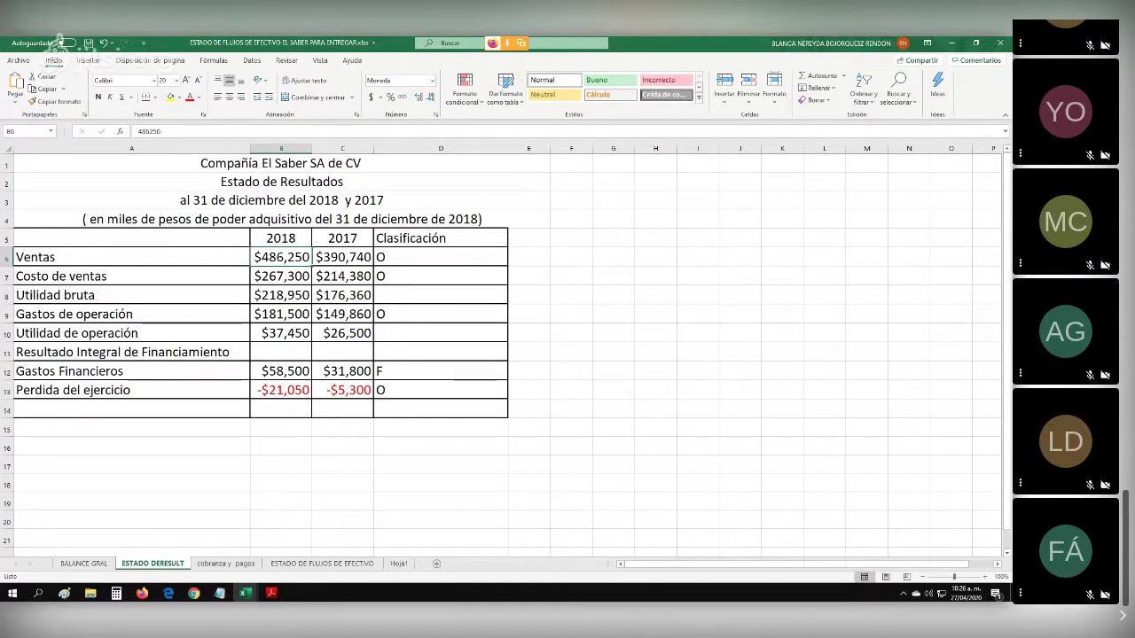
pyautogui.moveTo(441, 257); pyautogui.dragTo(440, 408)
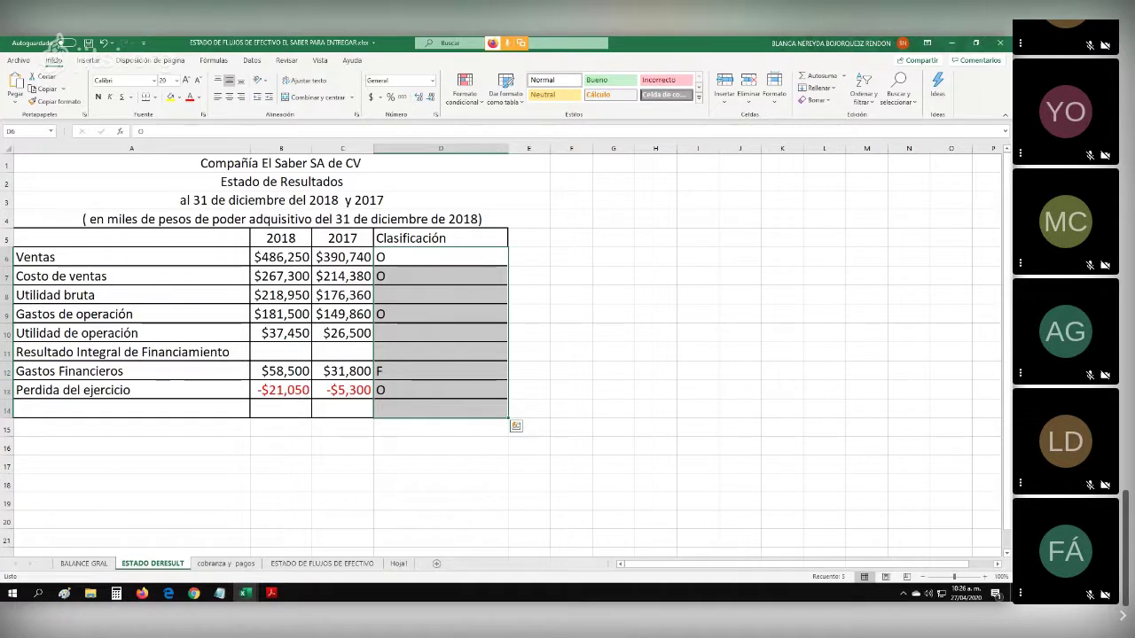
pyautogui.click(132, 352)
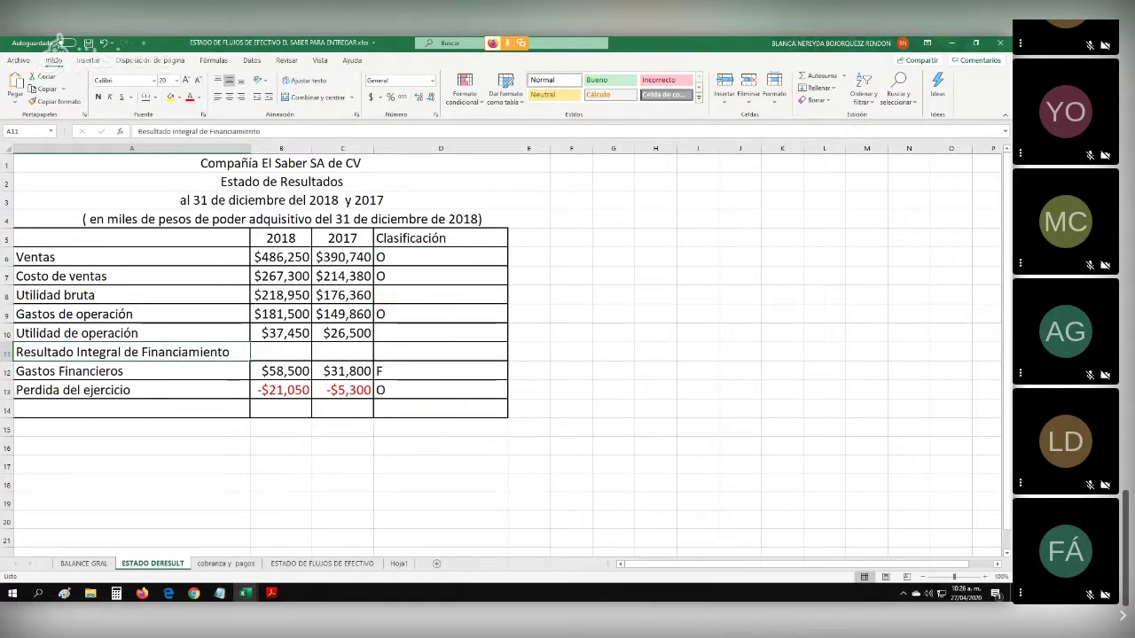
pyautogui.click(169, 96)
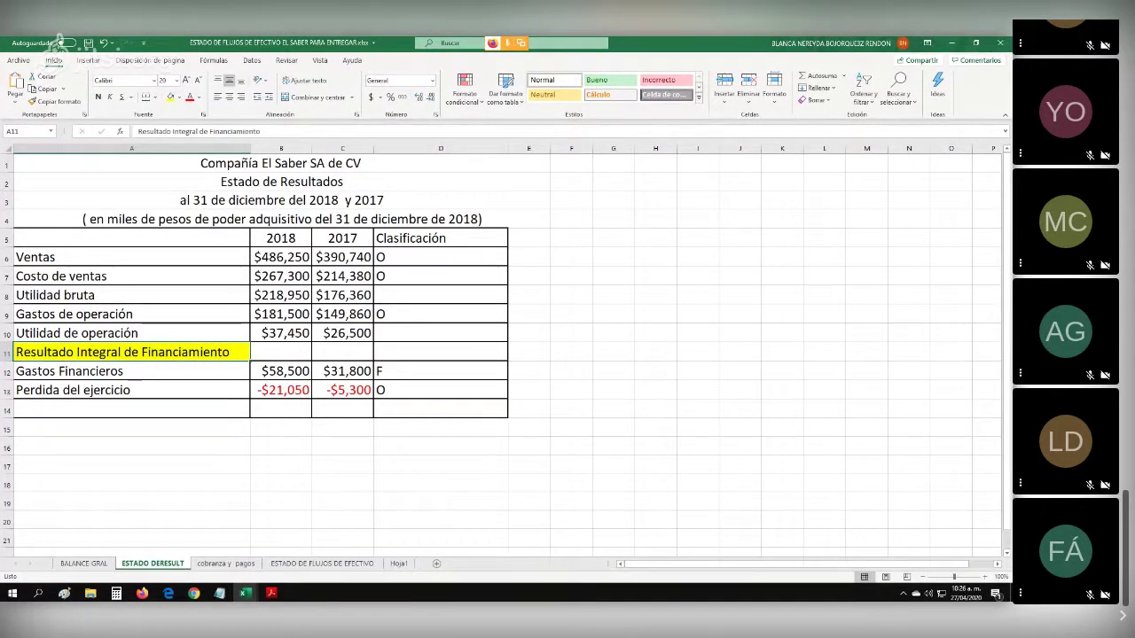
# Review the classification of Gastos Financieros, Perdida del ejercicio, Ventas, Costo de ventas and Gastos de operación in the income statement.
pyautogui.click(131, 372)
pyautogui.click(439, 372)
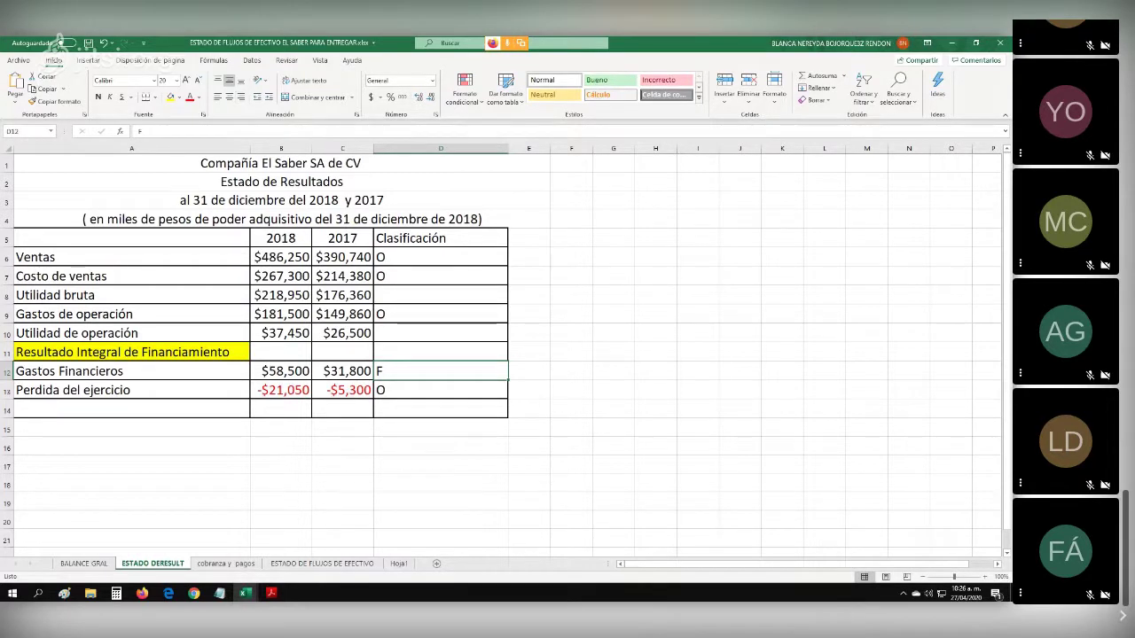
pyautogui.click(131, 390)
pyautogui.click(131, 257)
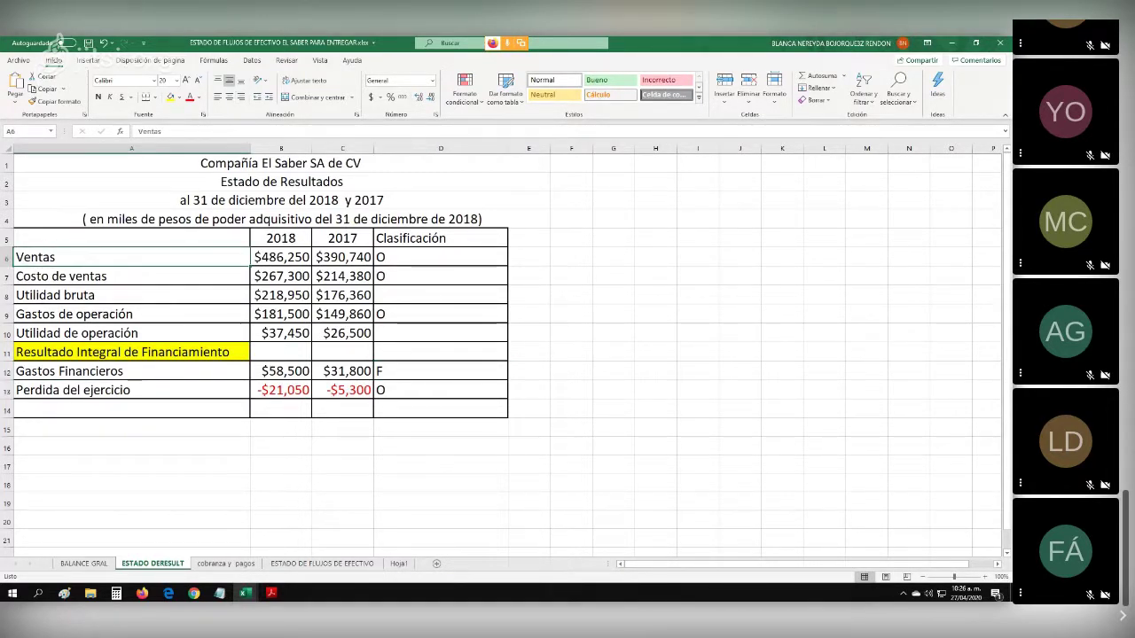
pyautogui.click(131, 276)
pyautogui.click(131, 313)
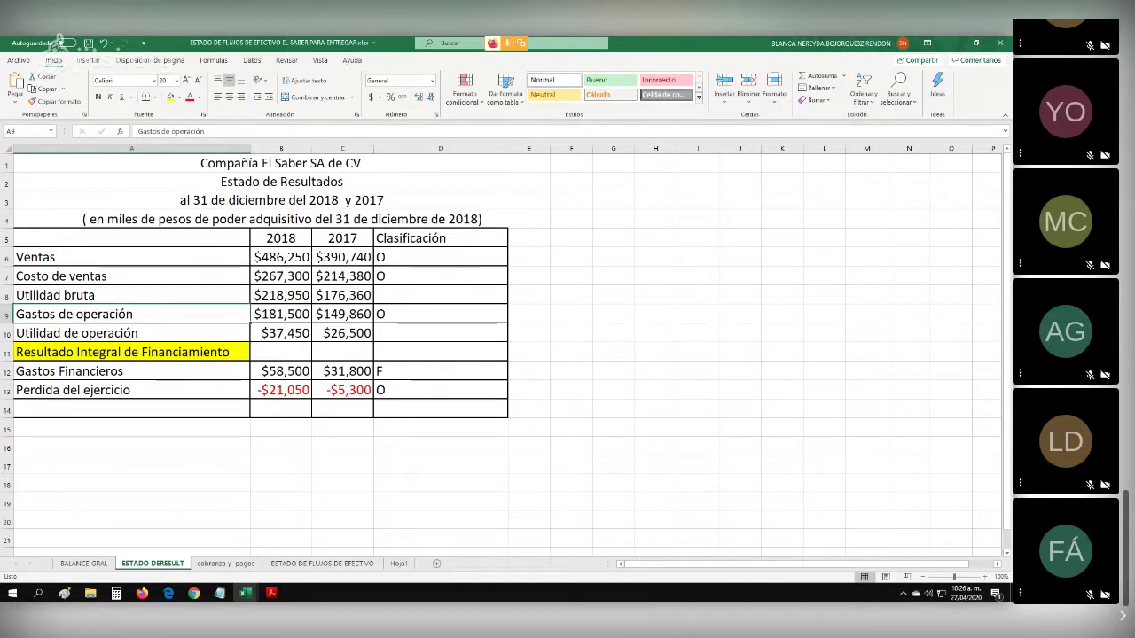
# Examine the calculations on the cobranza y pagos sheet, including the Ventas netas 2018 formula in B5.
pyautogui.click(226, 564)
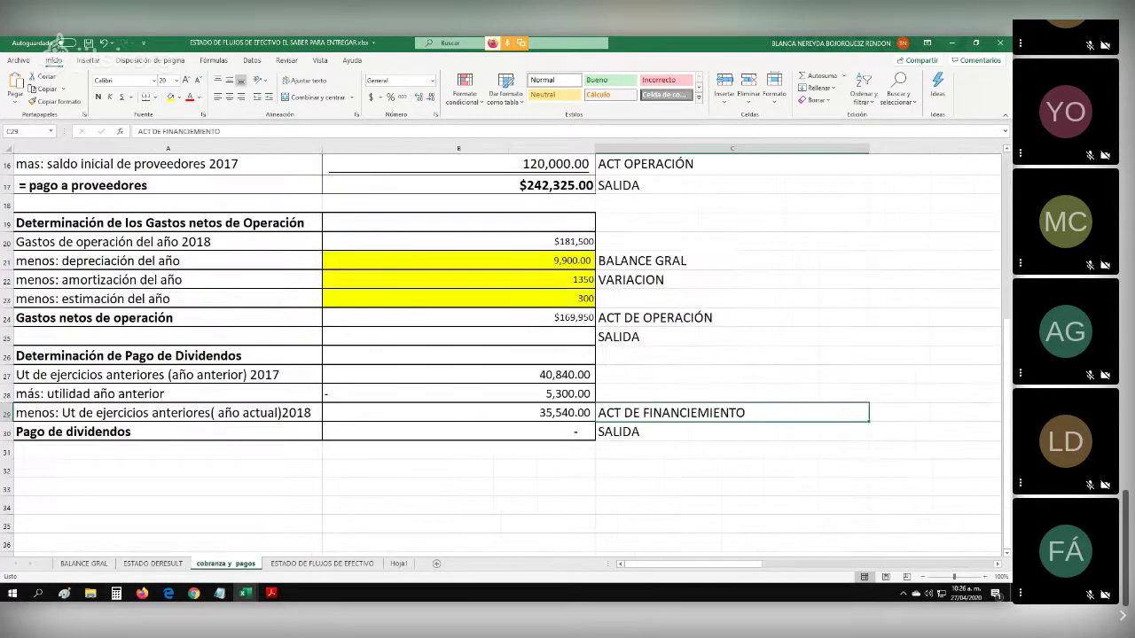
pyautogui.scroll(5, 506, 354)
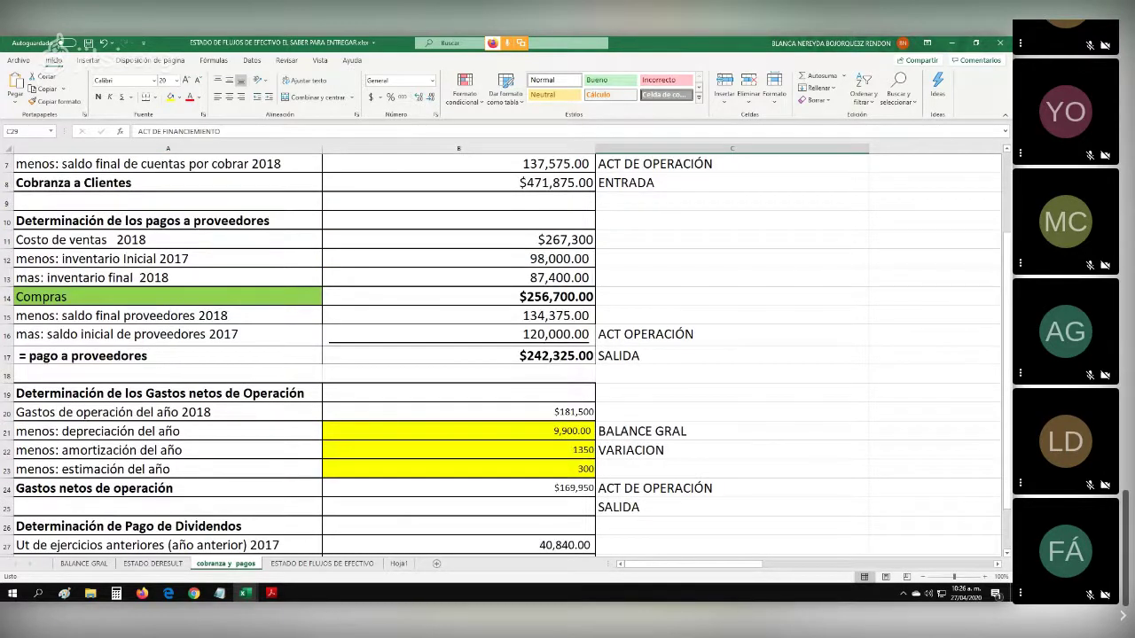
pyautogui.scroll(2, 505, 355)
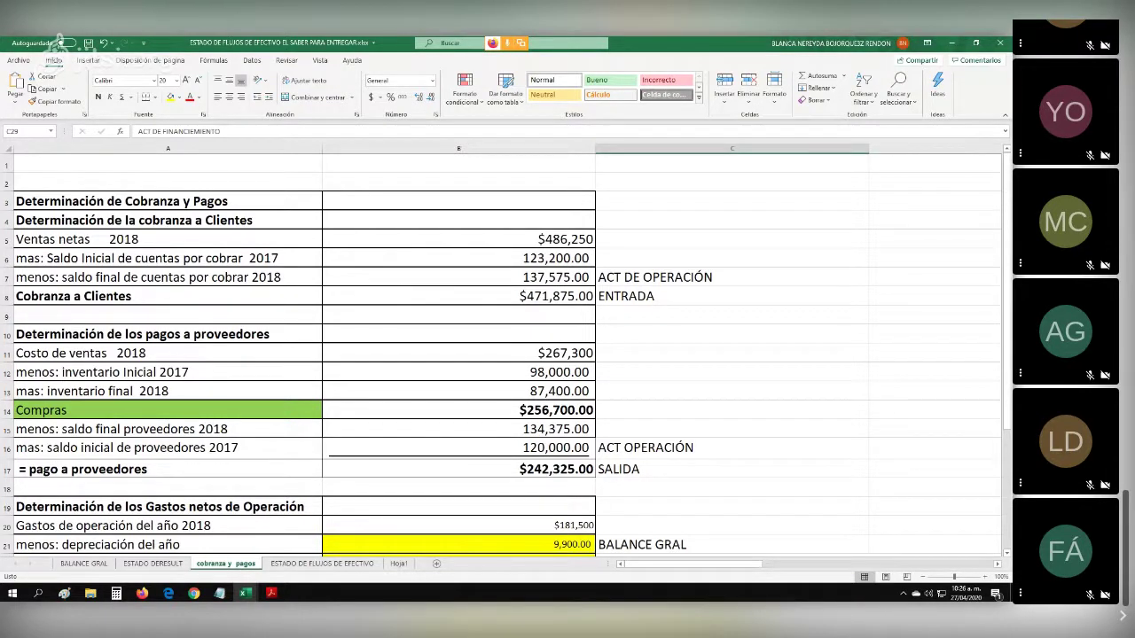
pyautogui.click(458, 239)
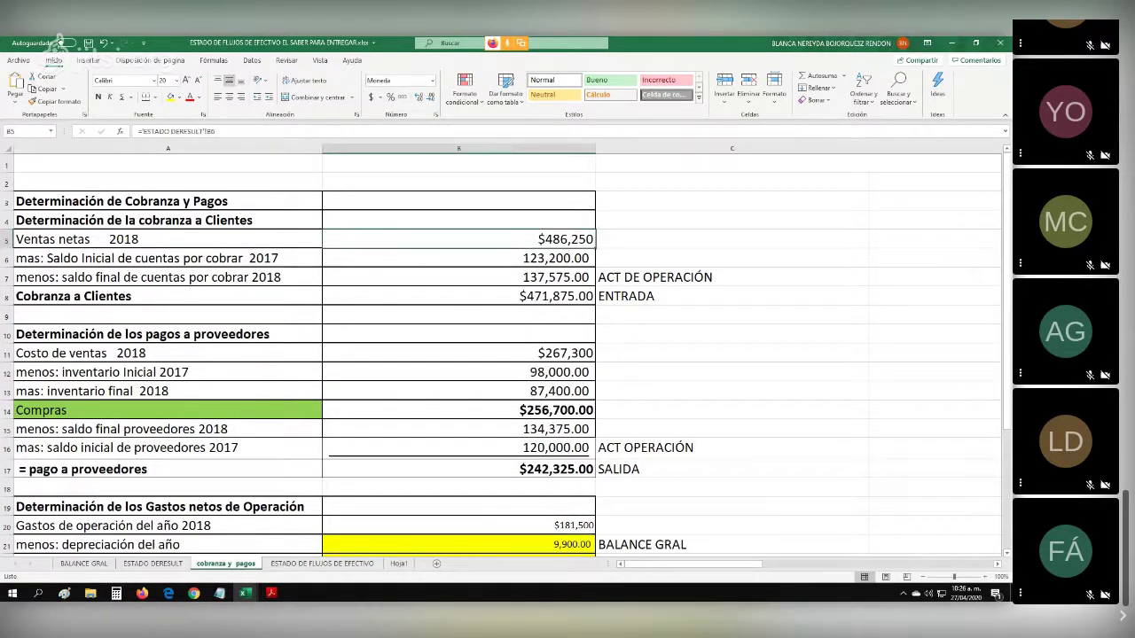
pyautogui.moveTo(440, 249); pyautogui.dragTo(458, 266)
pyautogui.click(581, 299)
pyautogui.click(579, 300)
# Clear all amounts and notes in B5:C30 of the cobranza y pagos sheet, keeping the labels in column A.
pyautogui.moveTo(532, 239); pyautogui.dragTo(621, 316)
pyautogui.press('Delete')
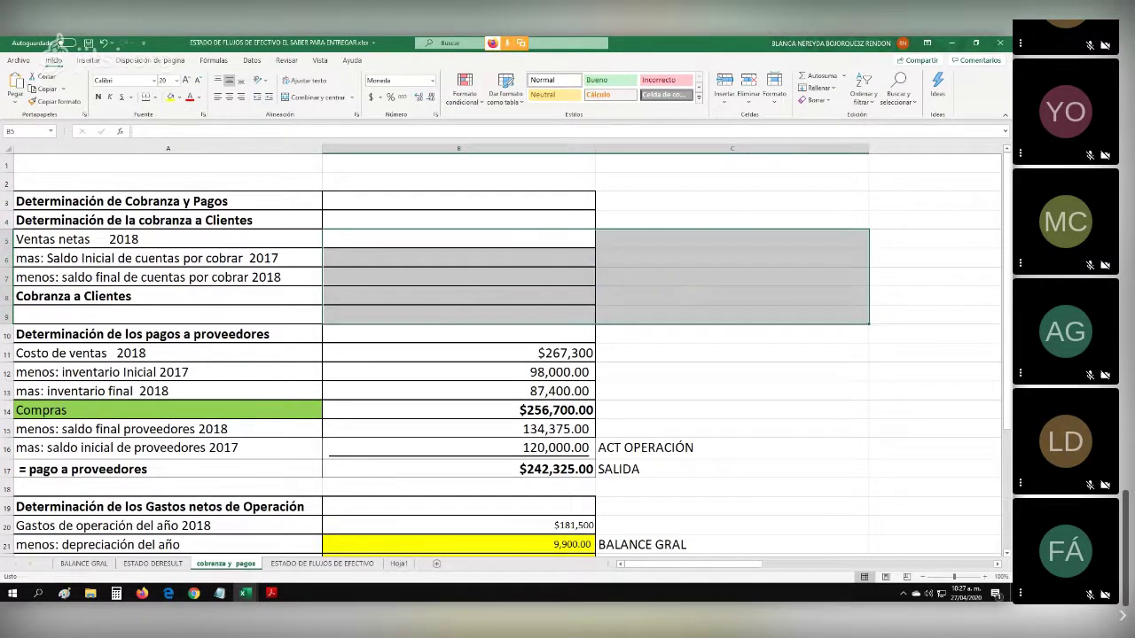
pyautogui.moveTo(532, 334); pyautogui.dragTo(621, 529)
pyautogui.press('Delete')
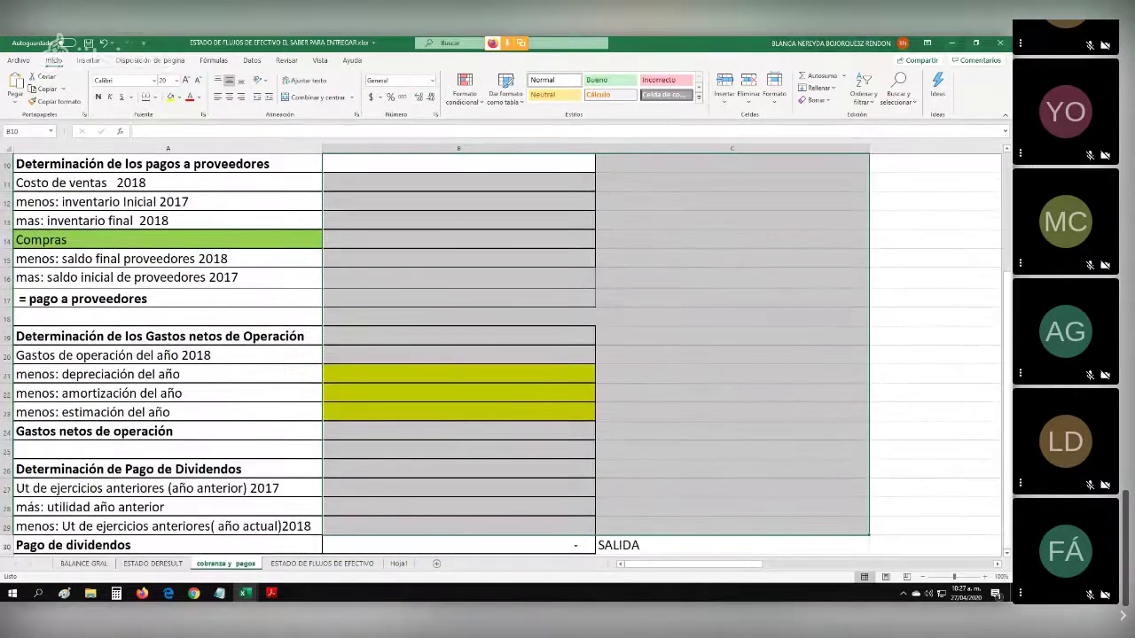
pyautogui.click(621, 545)
pyautogui.press('Delete')
pyautogui.click(532, 545)
pyautogui.press('Delete')
pyautogui.scroll(3, 532, 443)
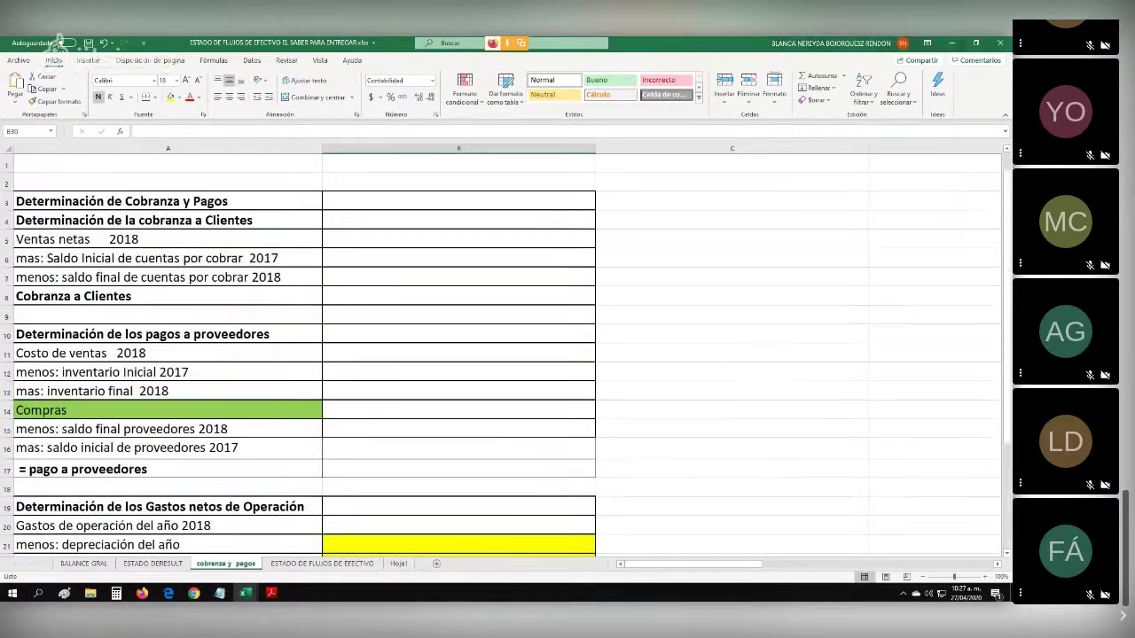
# Link Ventas netas 2018 in B5 to the 2018 Ventas amount in cell B6 of the ESTADO DERESULT sheet.
pyautogui.click(458, 239)
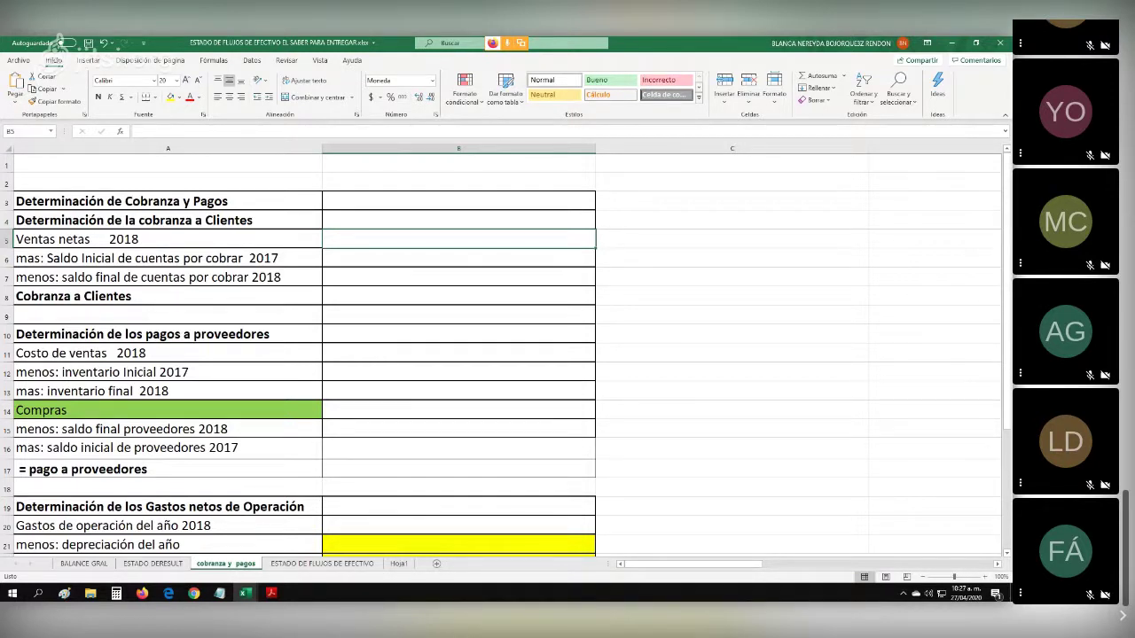
pyautogui.write('=')
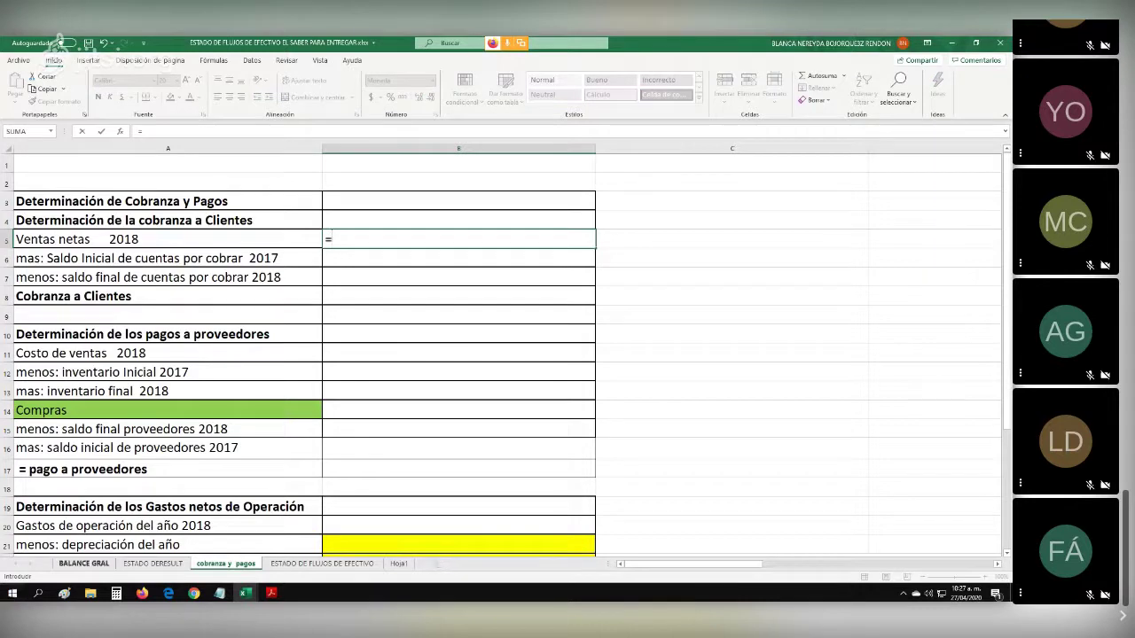
pyautogui.click(153, 564)
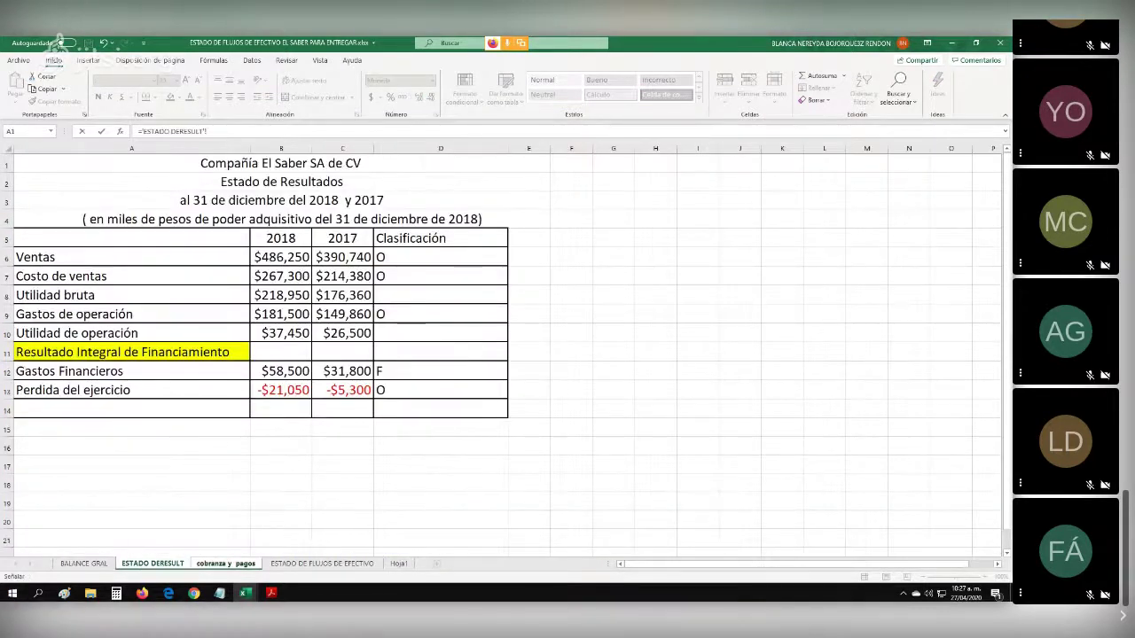
pyautogui.click(281, 257)
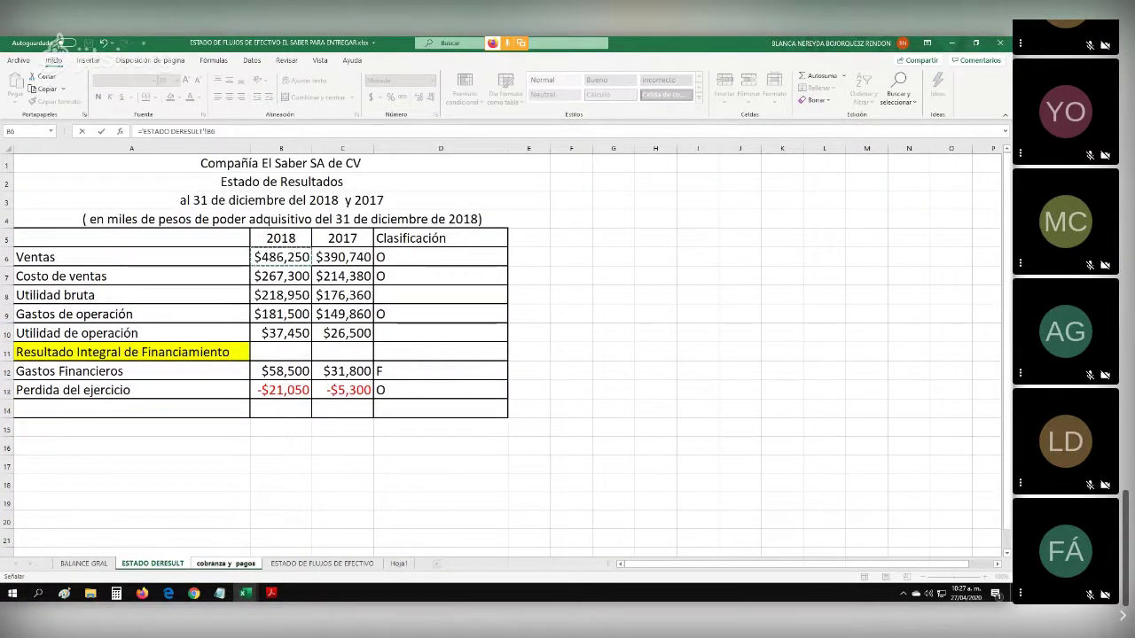
pyautogui.press('Return')
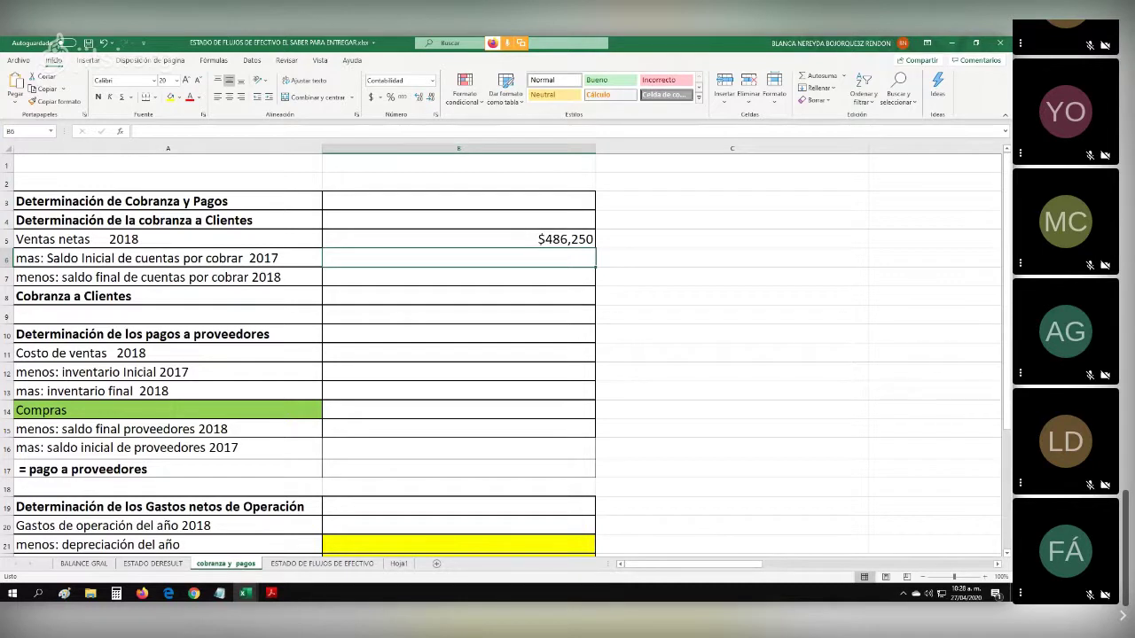
# Link Saldo Inicial de cuentas por cobrar 2017 in B6 to the 2017 Clientes balance in cell C16 of the BALANCE GRAL sheet.
pyautogui.write('=')
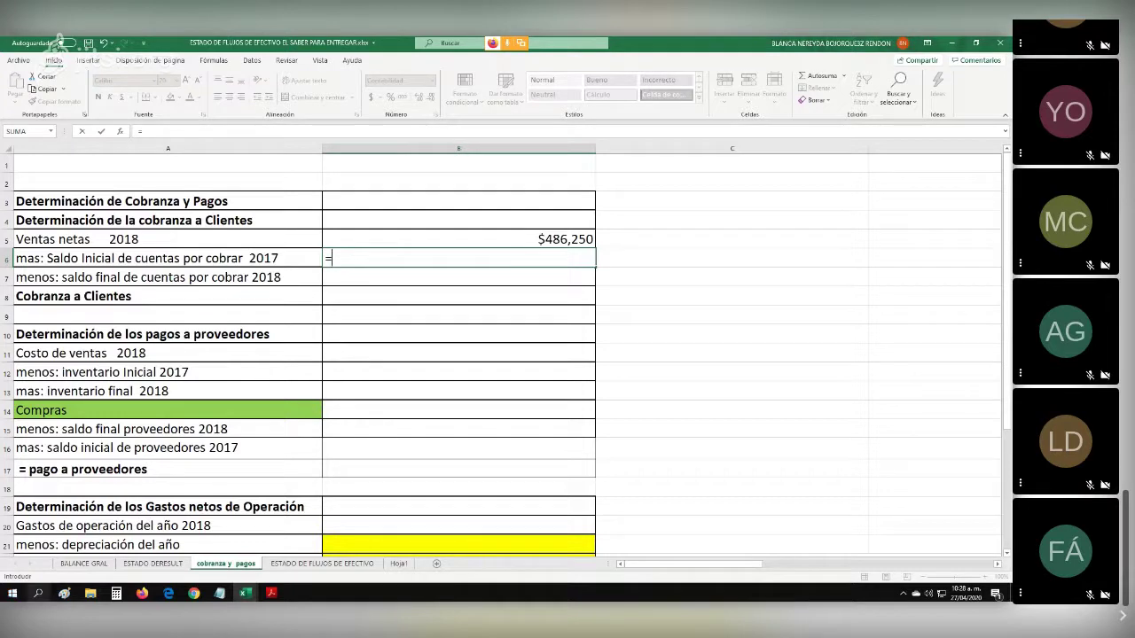
pyautogui.click(84, 563)
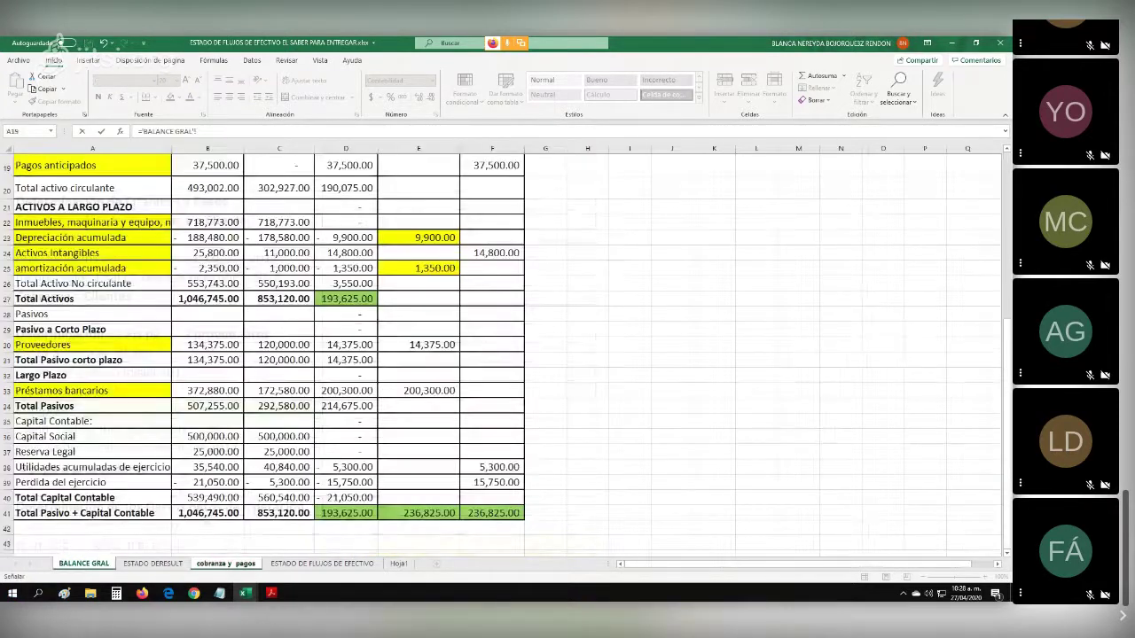
pyautogui.scroll(6, 505, 354)
pyautogui.scroll(-3, 505, 355)
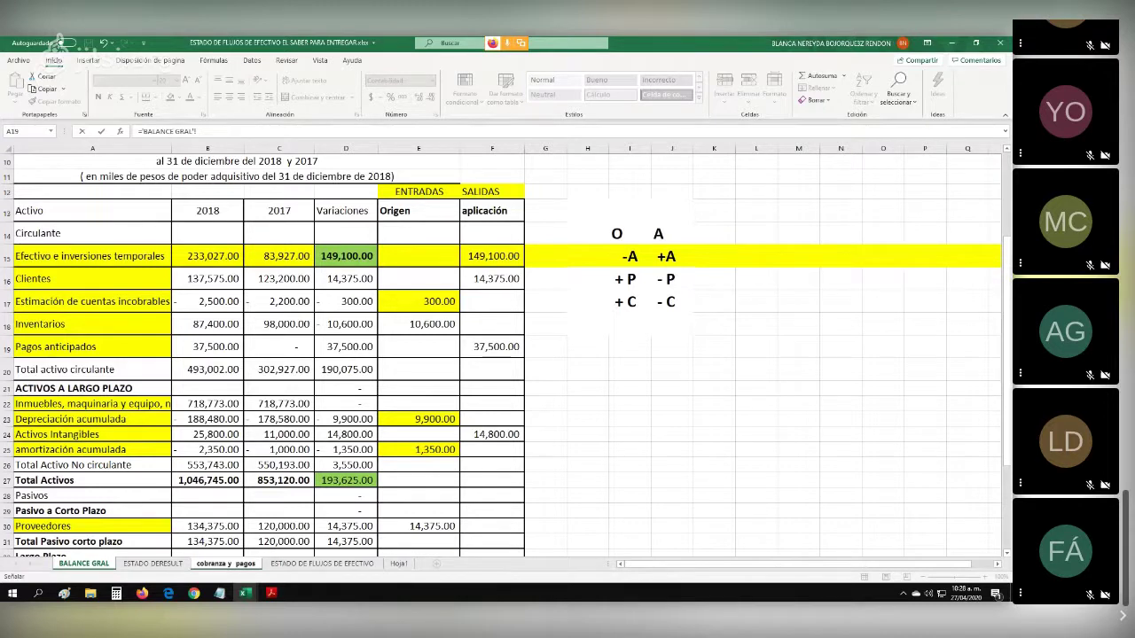
pyautogui.click(279, 280)
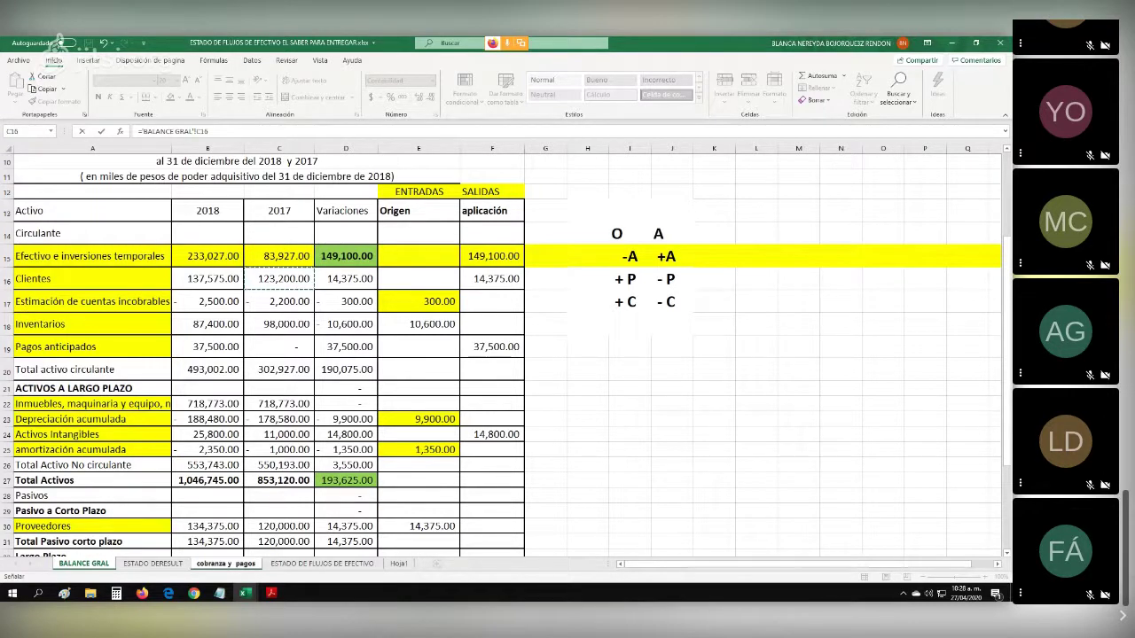
pyautogui.press('Return')
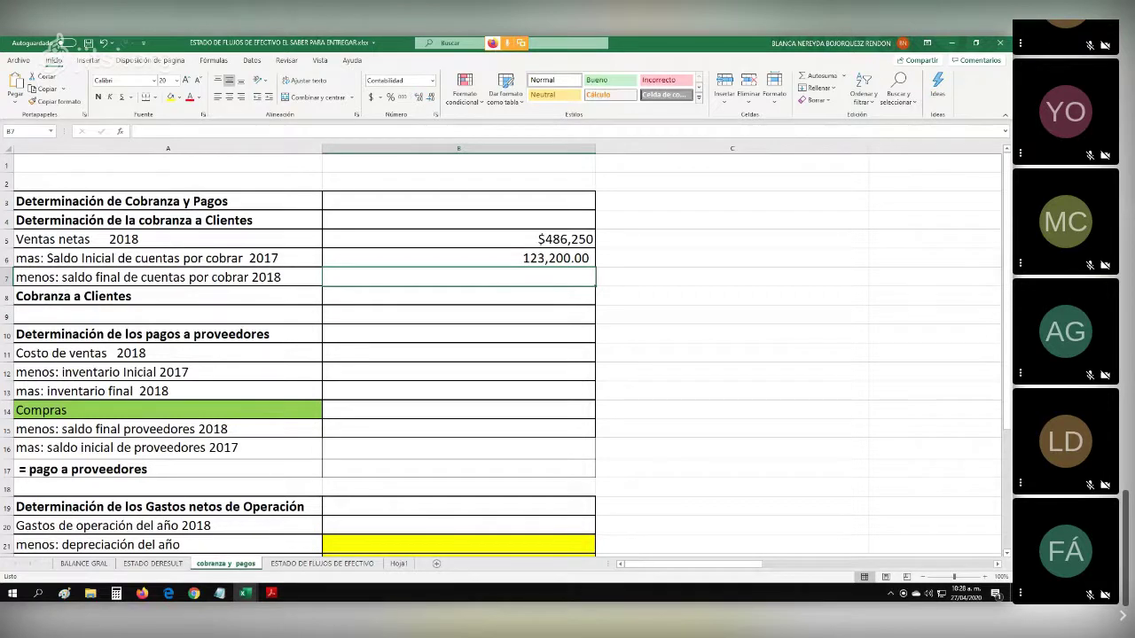
# Link saldo final de cuentas por cobrar 2018 in B7 to the 2018 Clientes balance in cell B16 of the BALANCE GRAL sheet.
pyautogui.write('=')
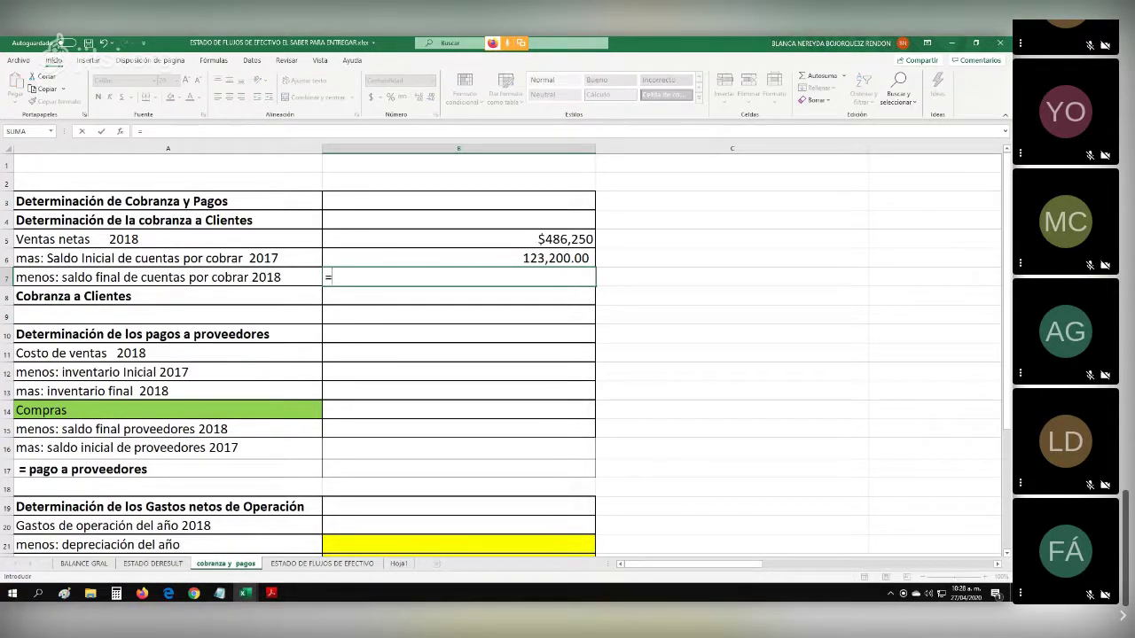
pyautogui.click(83, 563)
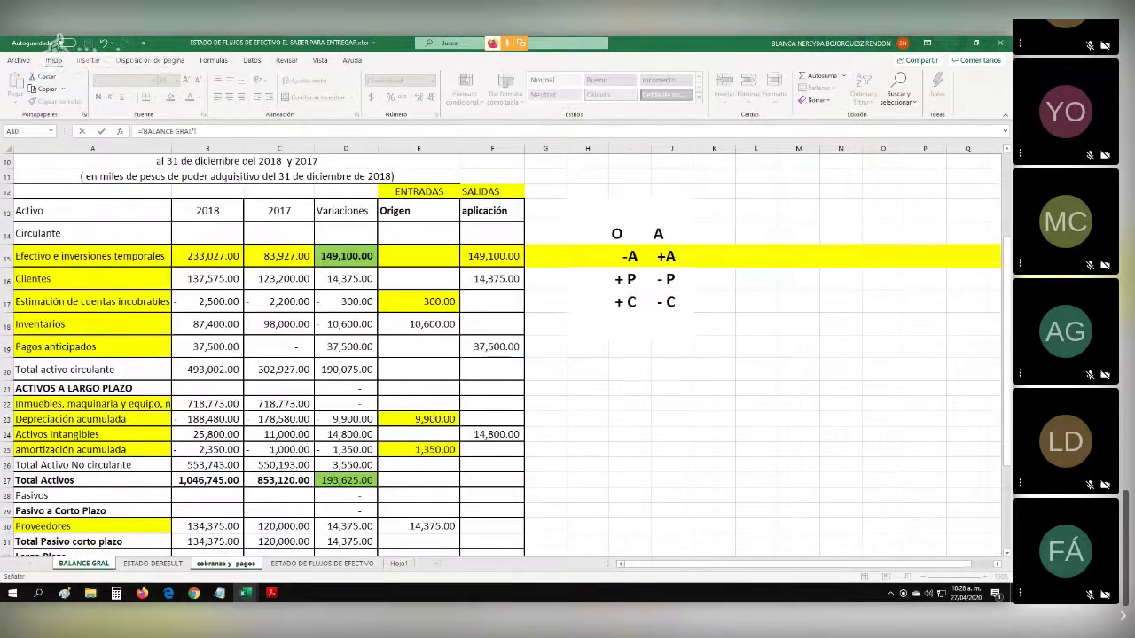
pyautogui.click(207, 279)
pyautogui.press('Escape')
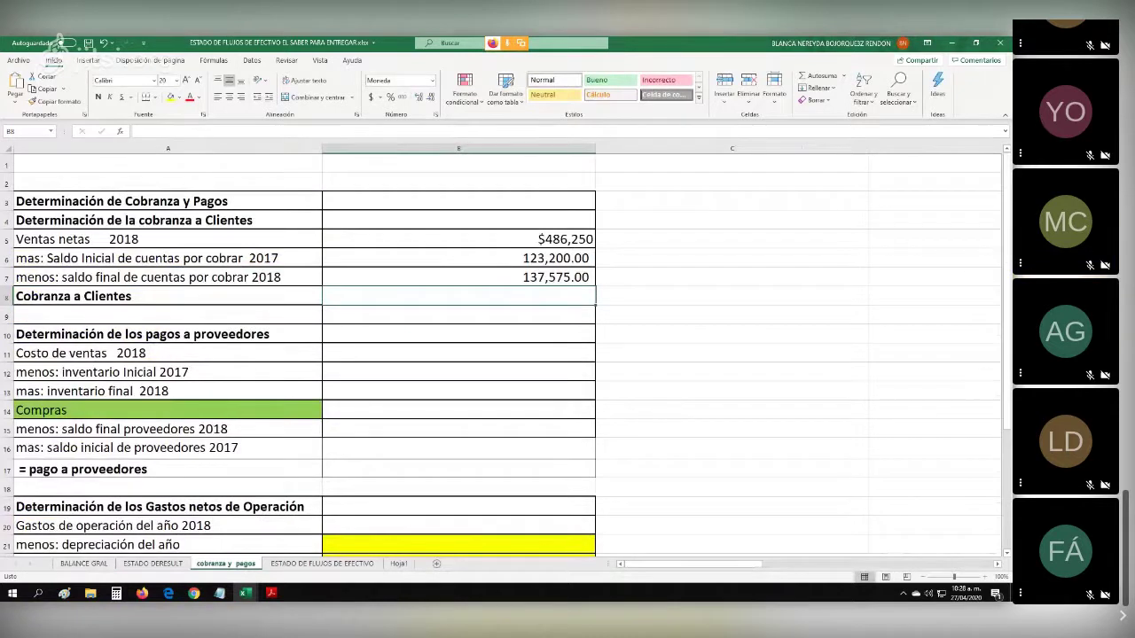
# Calculate Cobranza a Clientes in B8 with the formula =B5+B6-B7 and make the amount bold.
pyautogui.write('=')
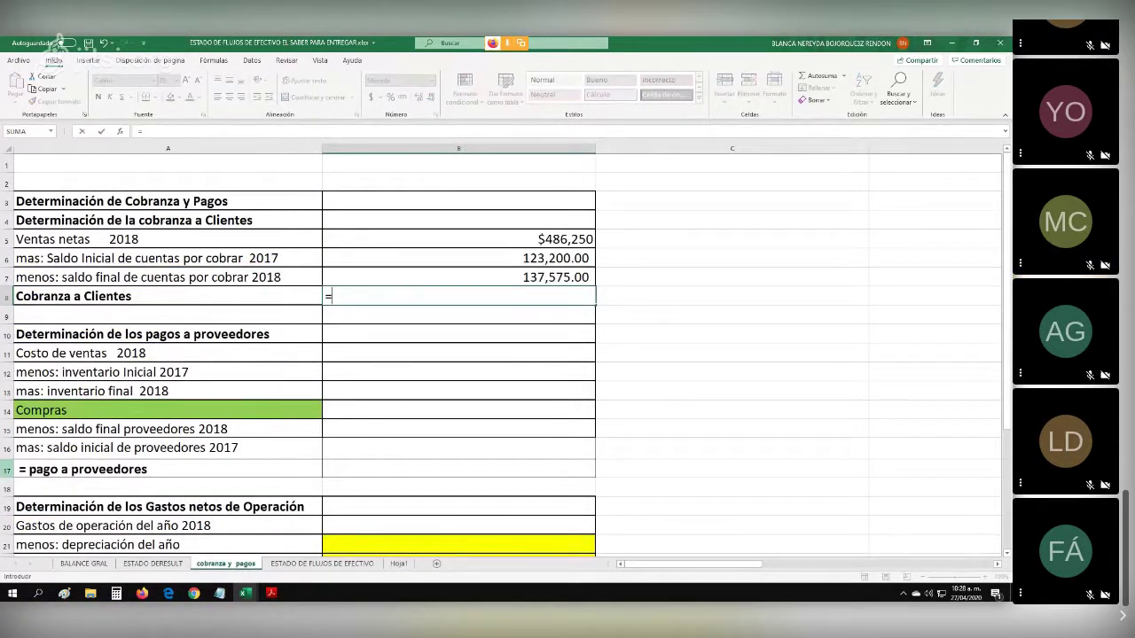
pyautogui.click(458, 239)
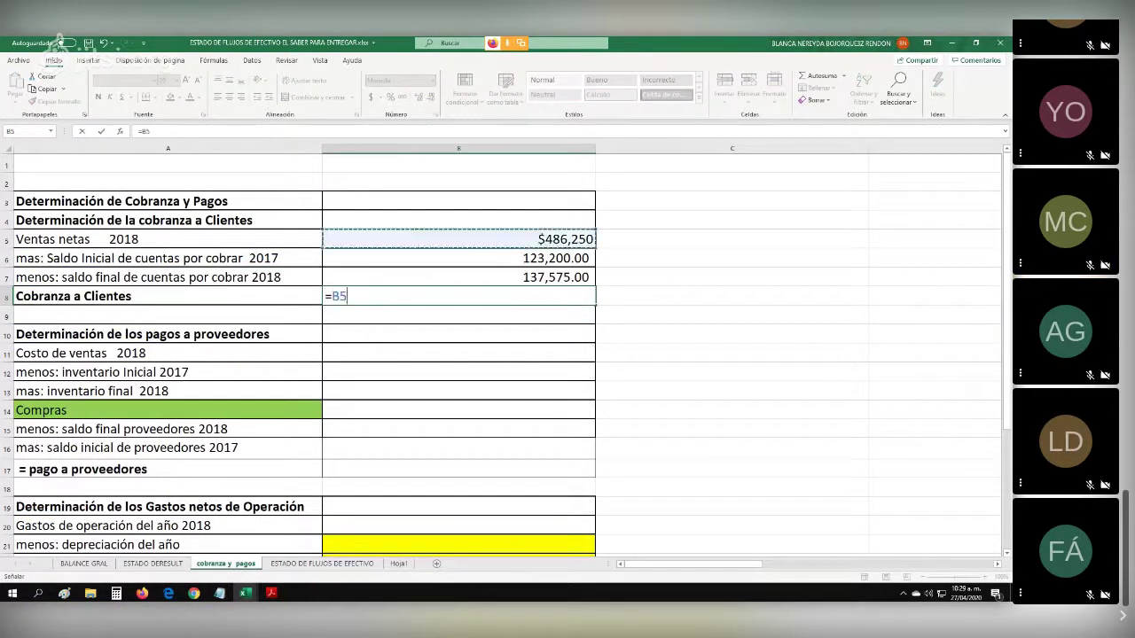
pyautogui.write('+')
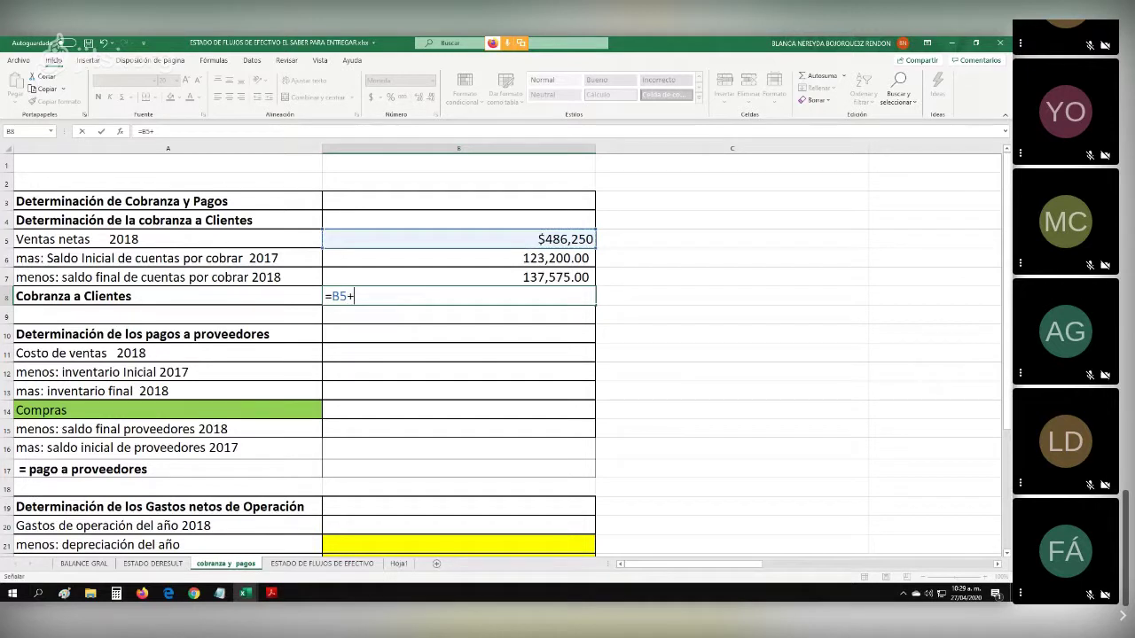
pyautogui.click(458, 258)
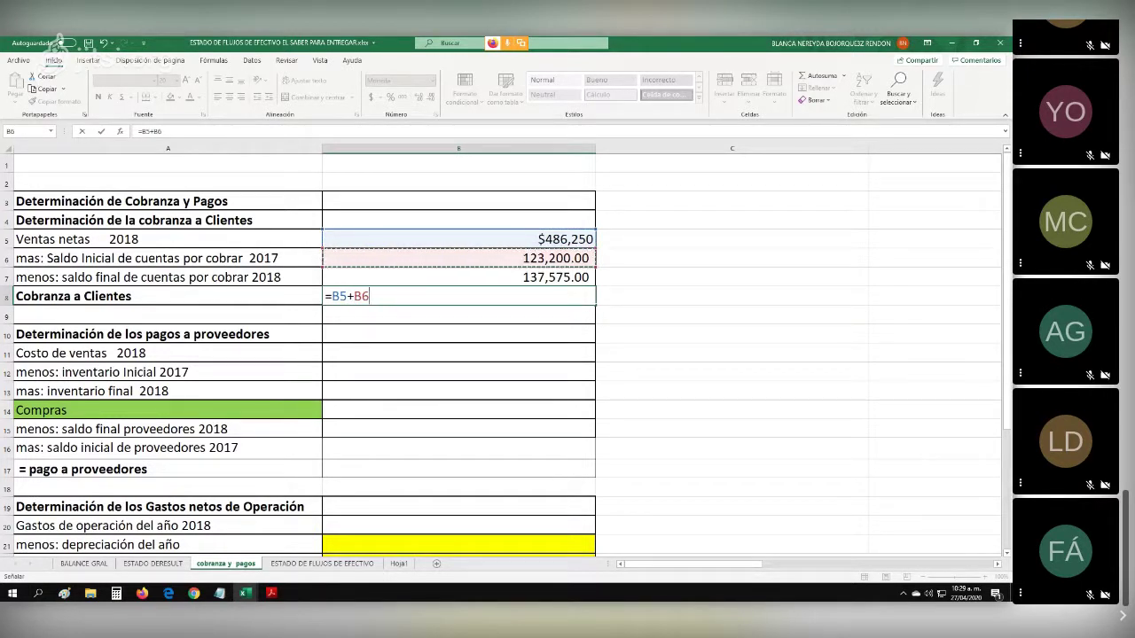
pyautogui.write('-')
pyautogui.click(459, 277)
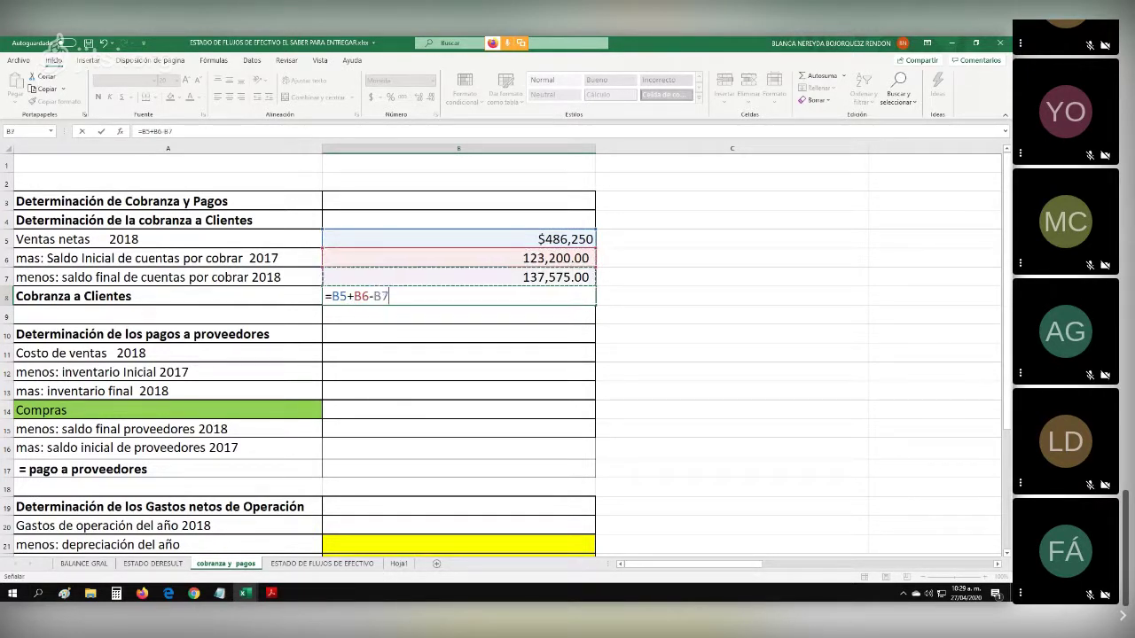
pyautogui.press('Return')
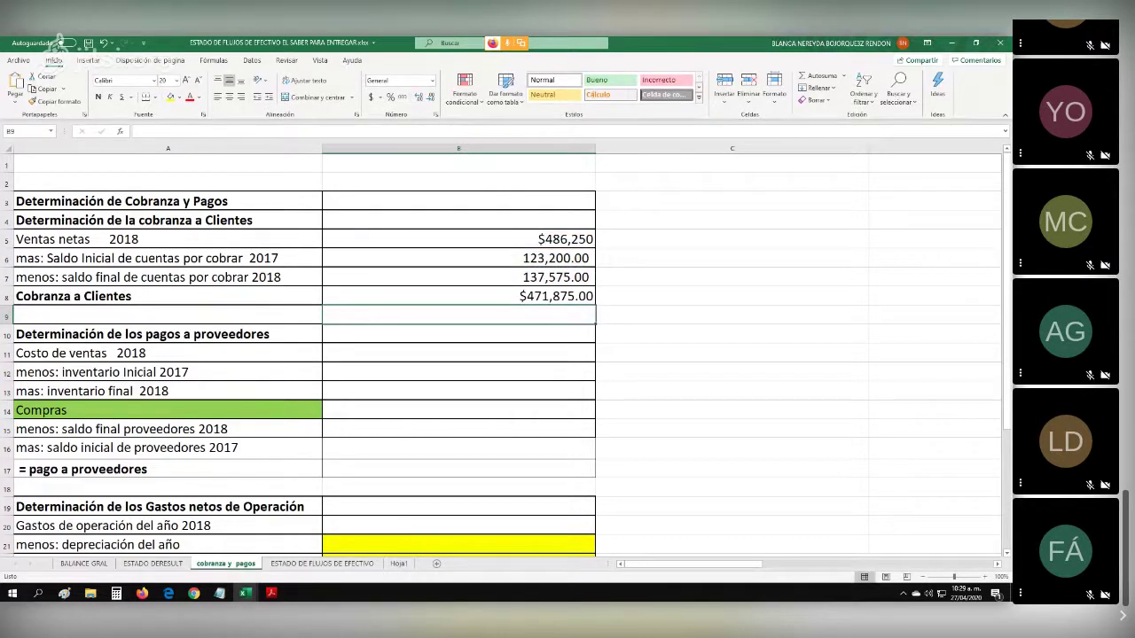
pyautogui.click(458, 296)
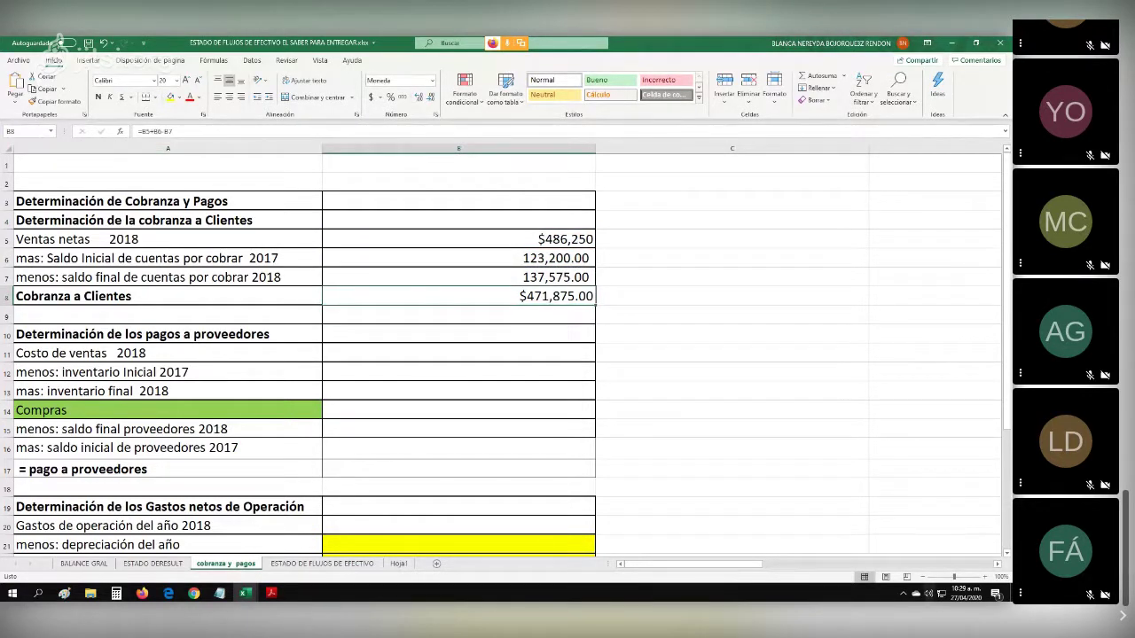
pyautogui.click(98, 97)
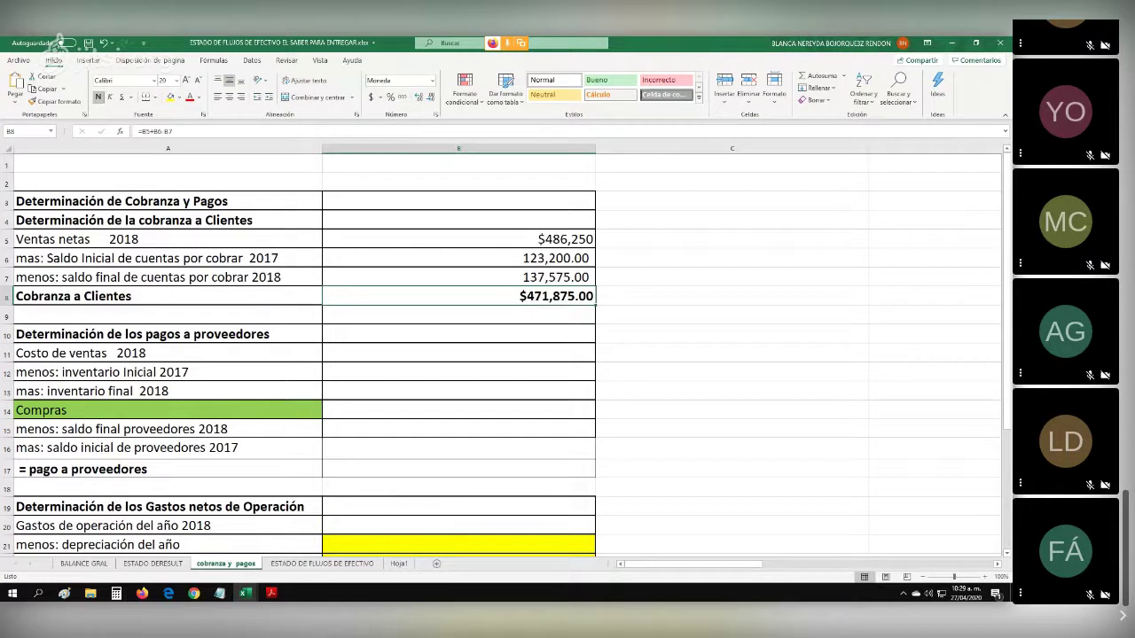
# Add the note ACTIVIDAD OPERATIVO in C7 and ENTRADA in C8 beside the Cobranza a Clientes calculation.
pyautogui.click(731, 296)
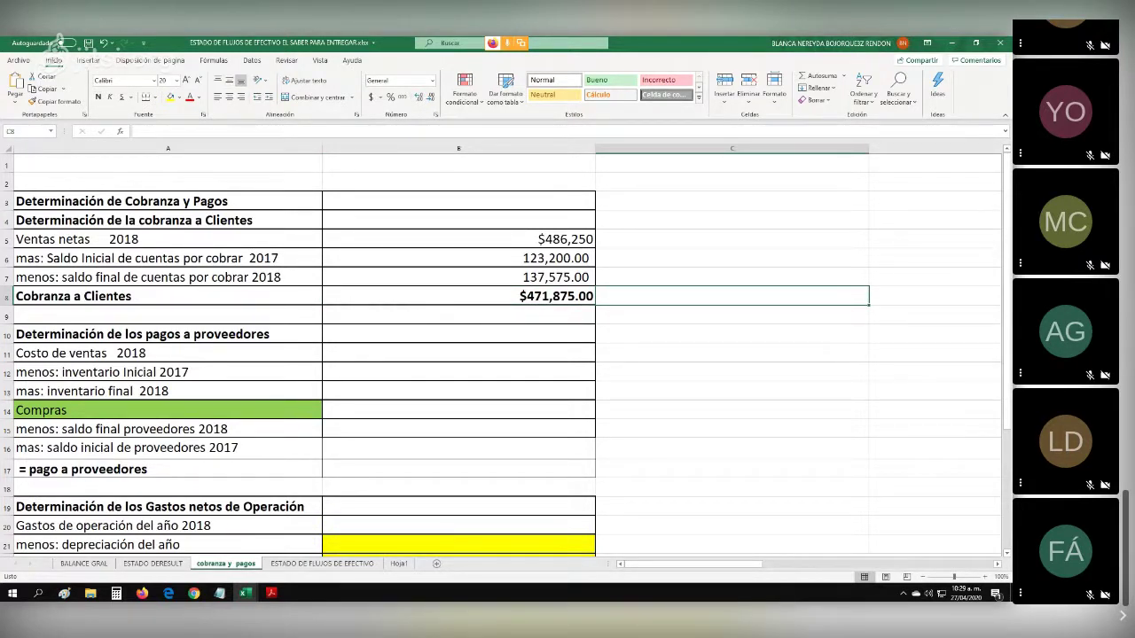
pyautogui.click(731, 277)
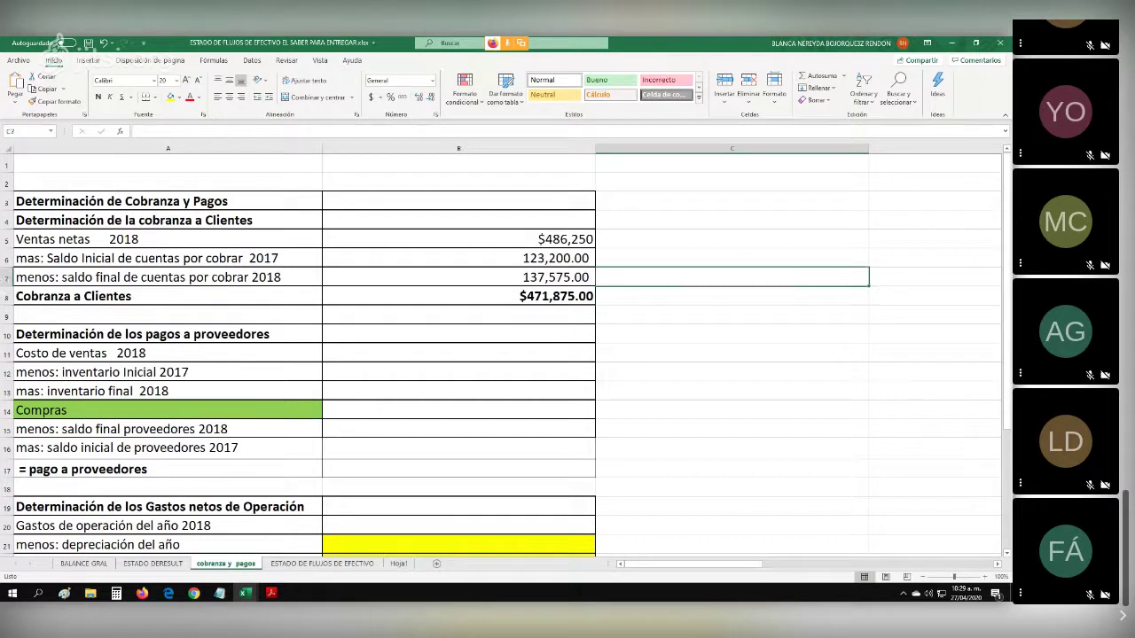
pyautogui.write('ACT')
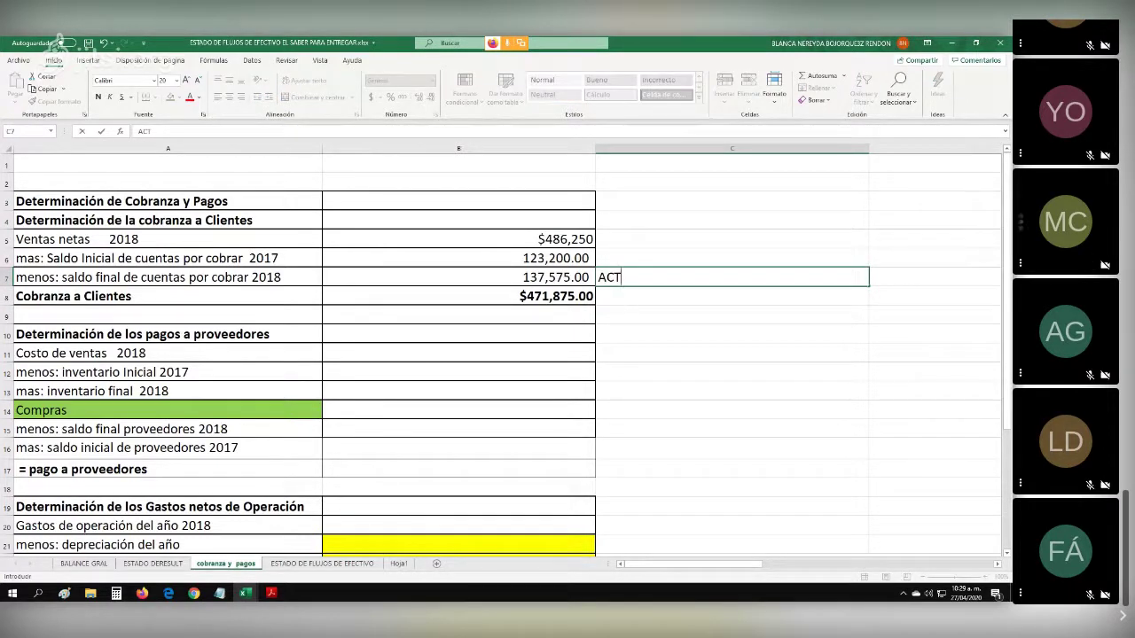
pyautogui.write('IVIDAD')
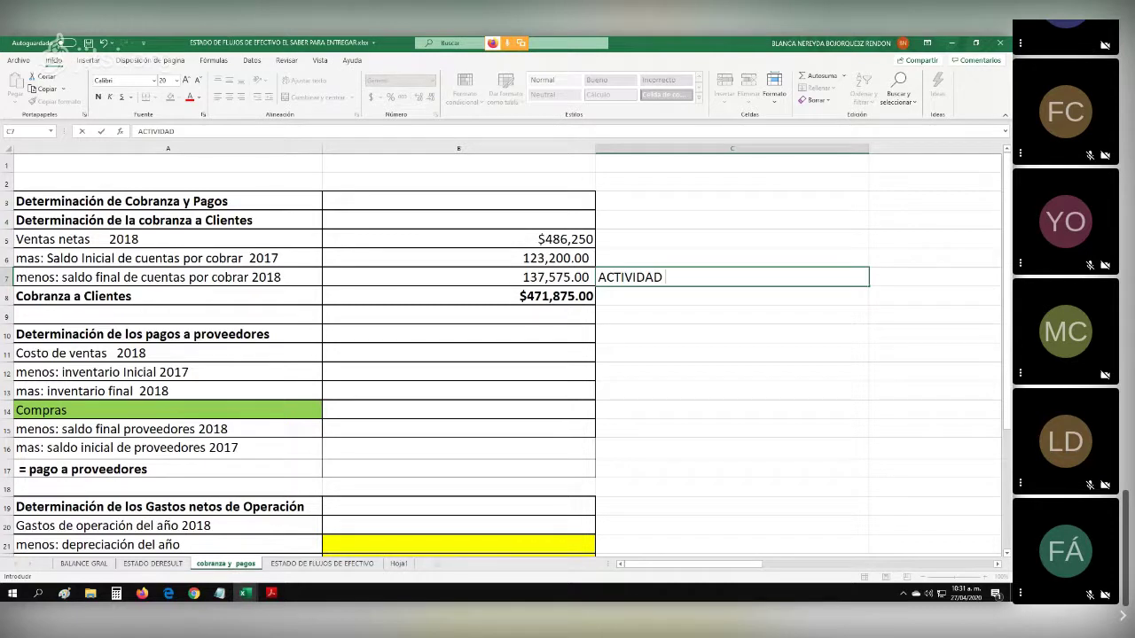
pyautogui.write('OPERATIVO')
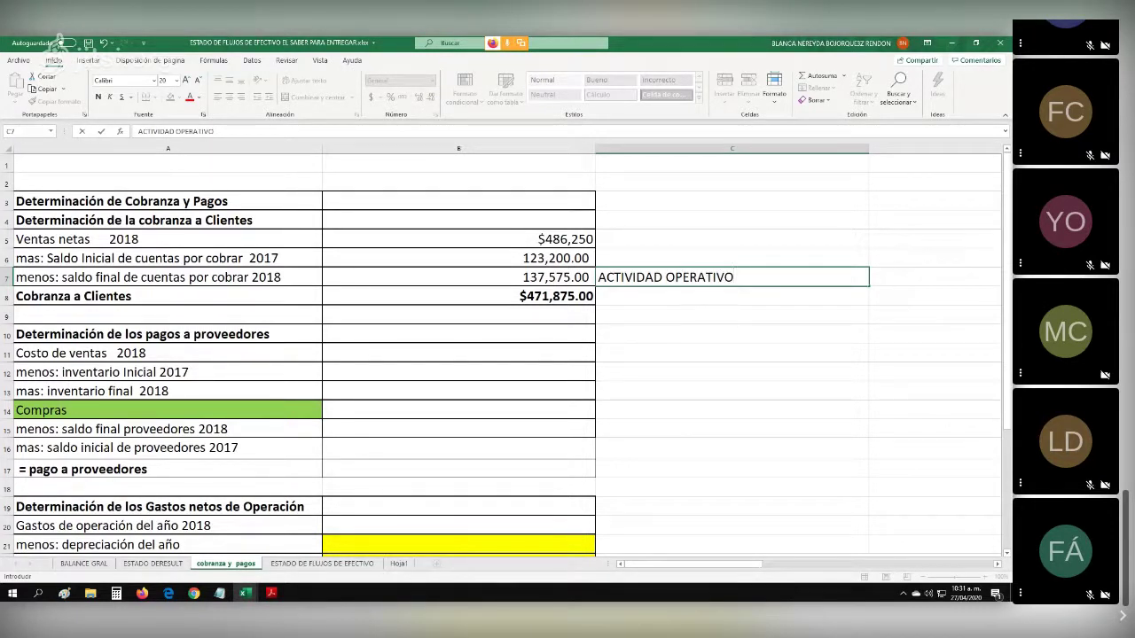
pyautogui.press('Return')
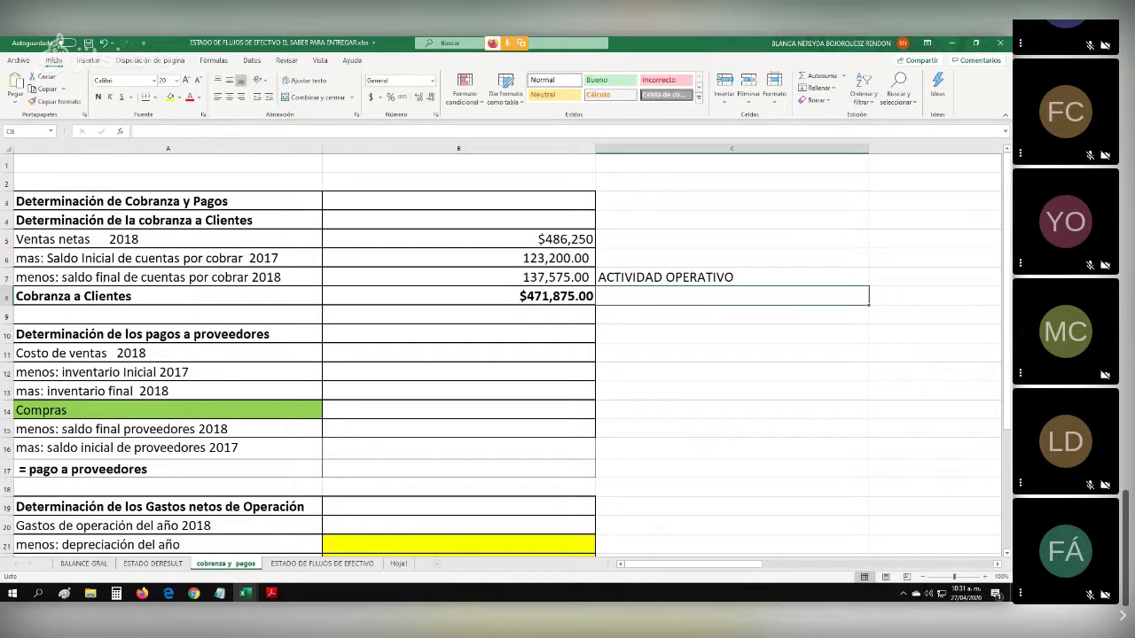
pyautogui.write('ENTRAda')
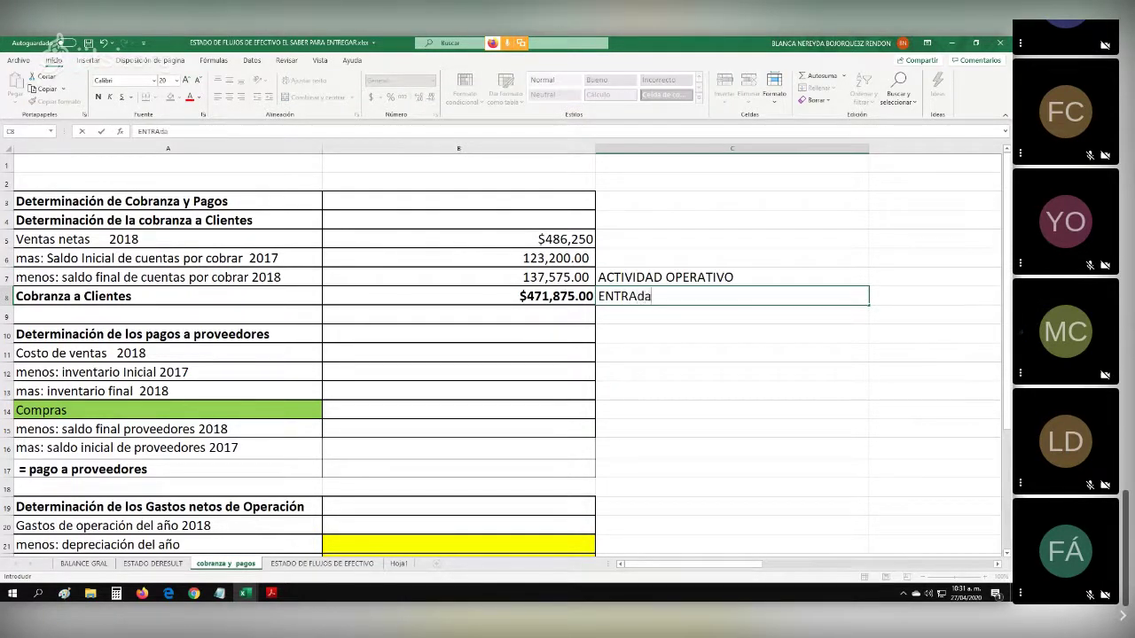
pyautogui.press('BackSpace')
pyautogui.write('DA')
pyautogui.click(458, 335)
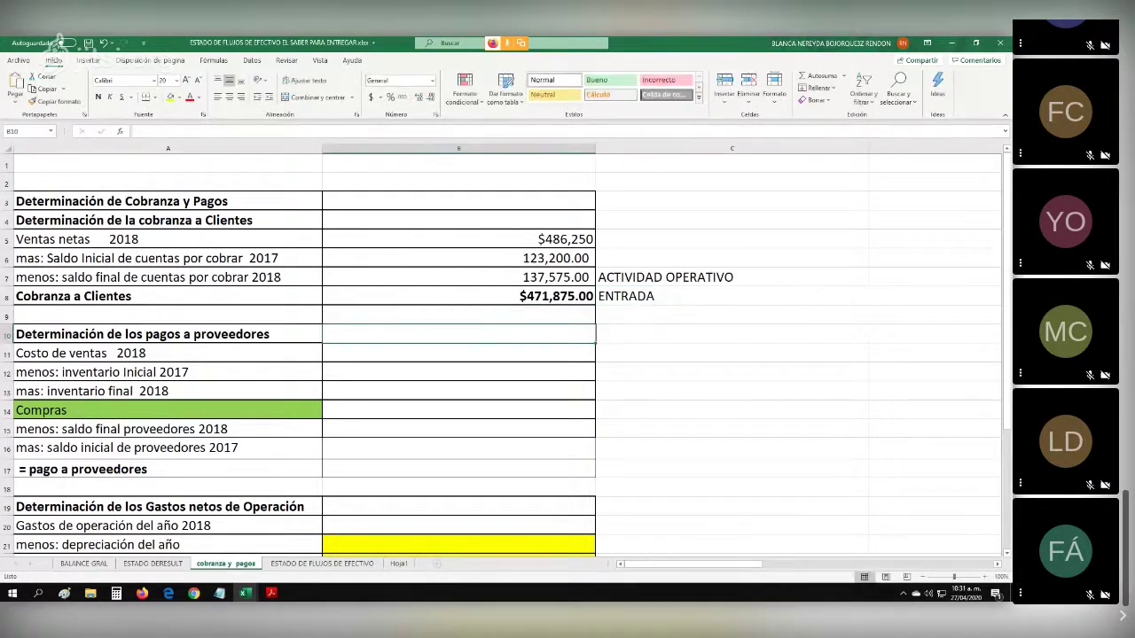
# Link Costo de ventas 2018 in B11 to the 2018 Costo de ventas amount in cell B7 of the ESTADO DERESULT sheet.
pyautogui.click(458, 353)
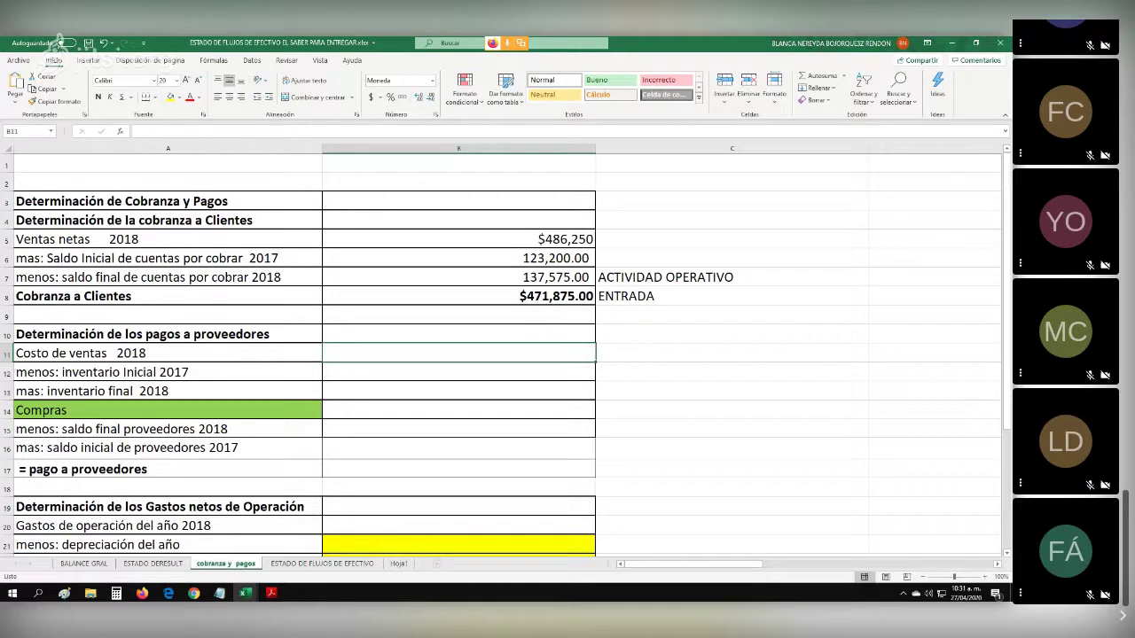
pyautogui.write('=')
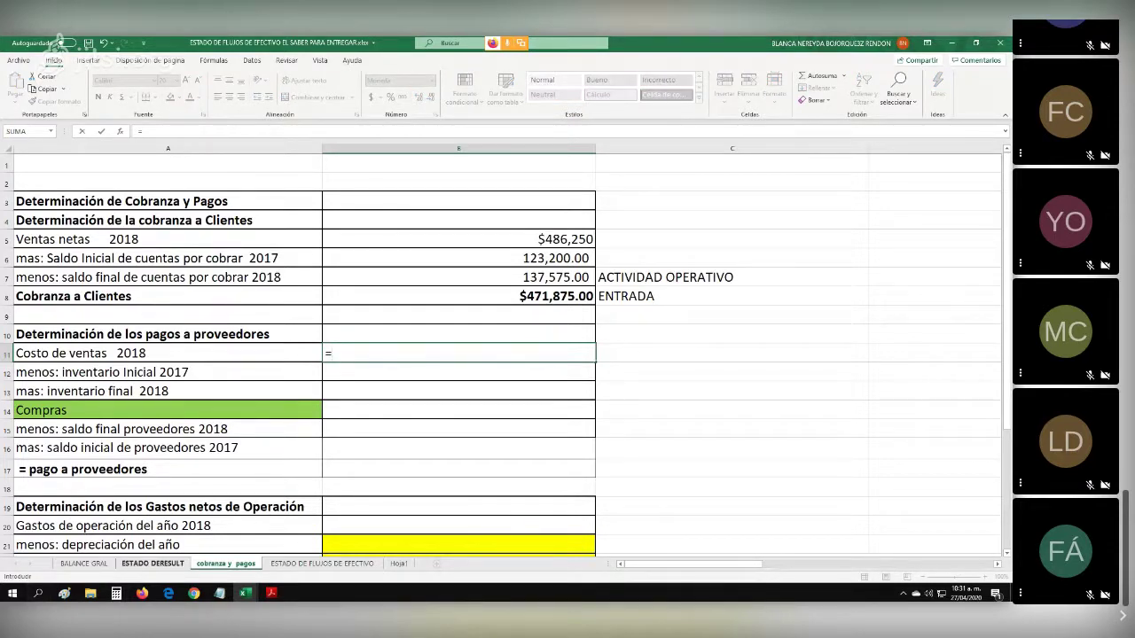
pyautogui.click(154, 564)
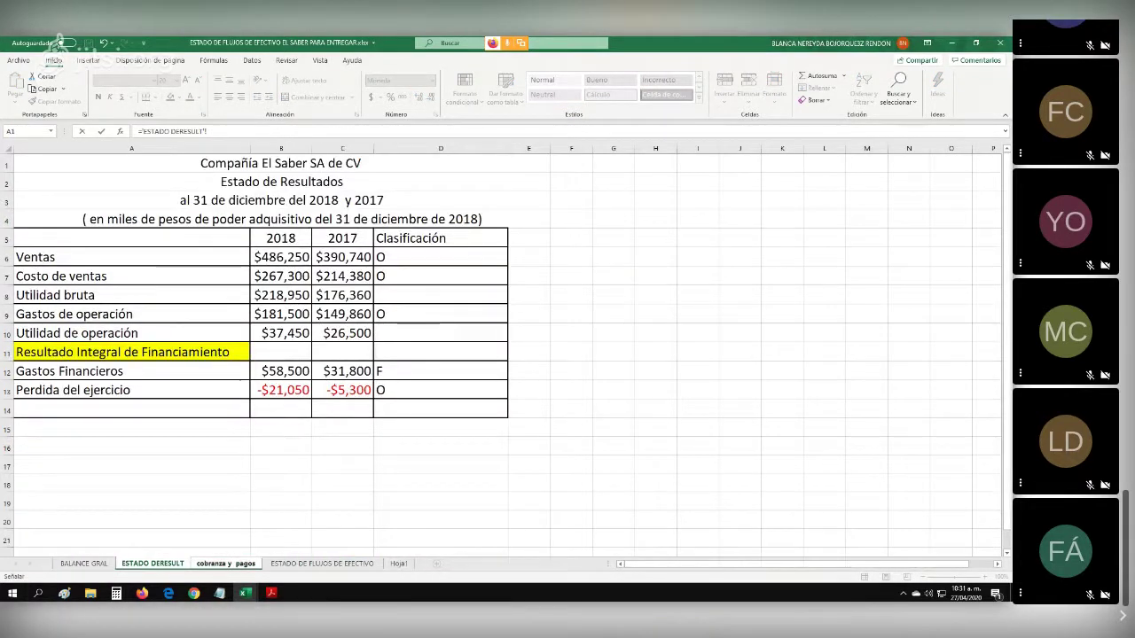
pyautogui.click(281, 276)
pyautogui.press('Return')
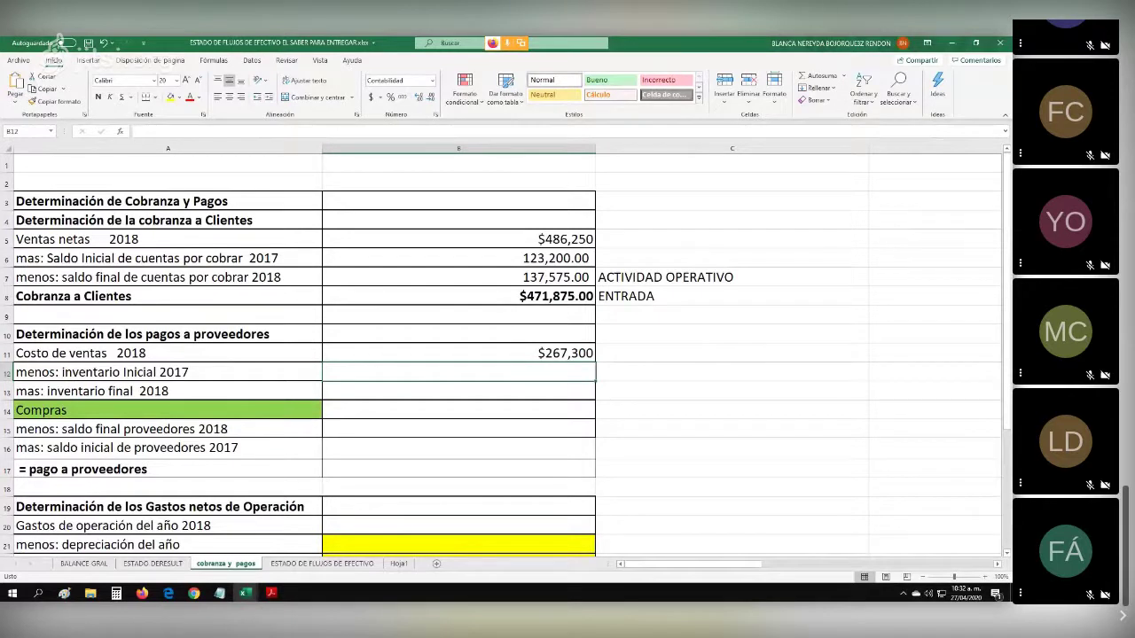
pyautogui.click(167, 411)
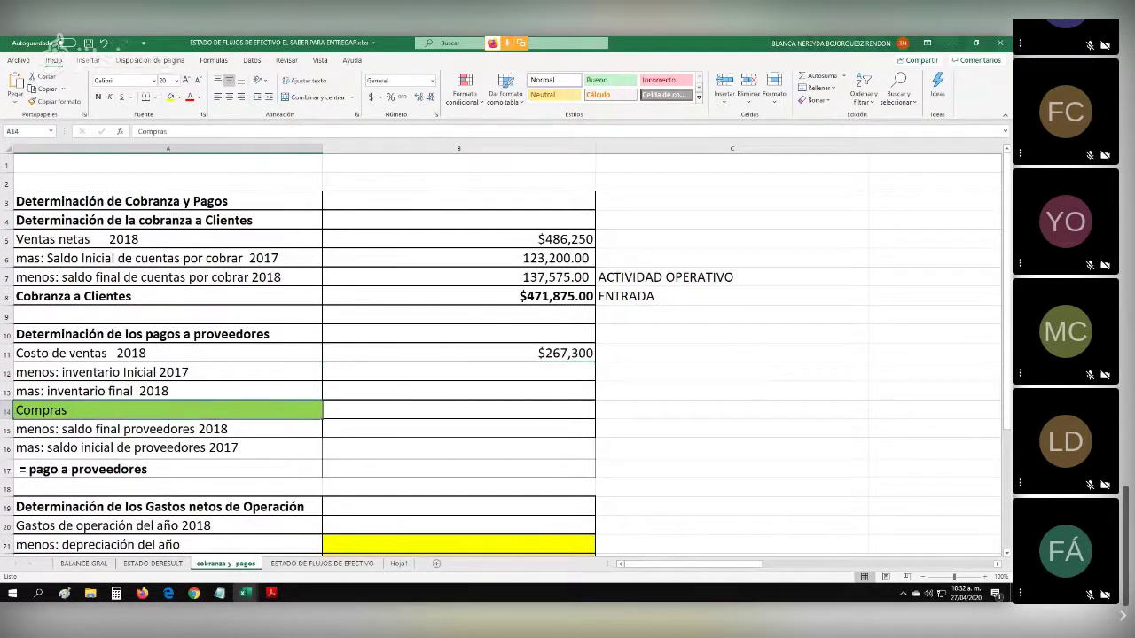
pyautogui.click(459, 410)
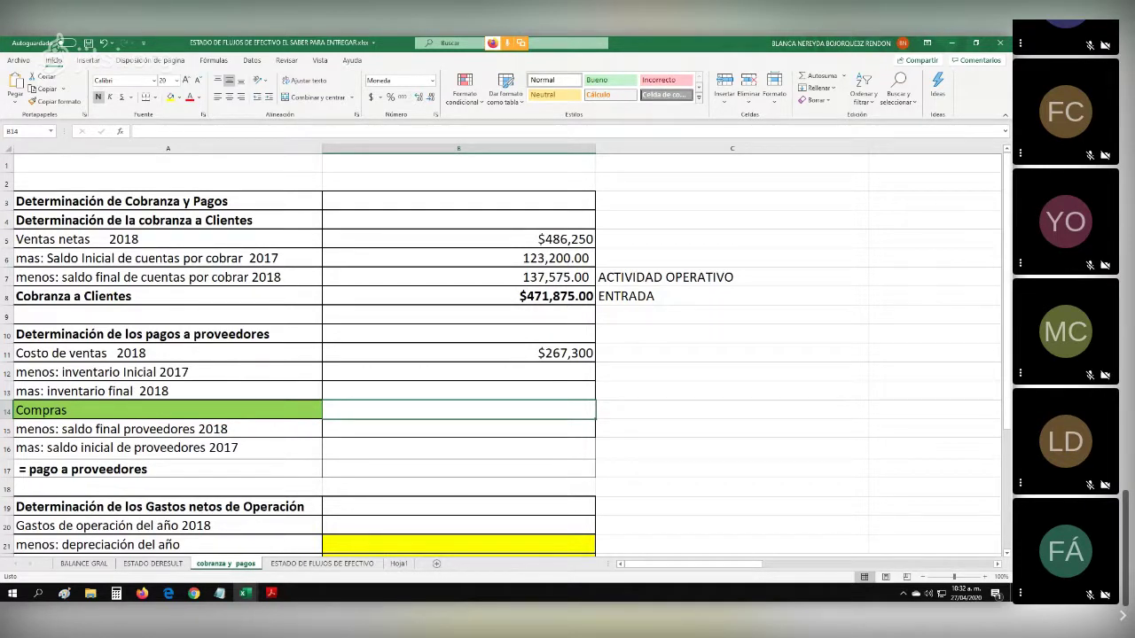
pyautogui.click(167, 354)
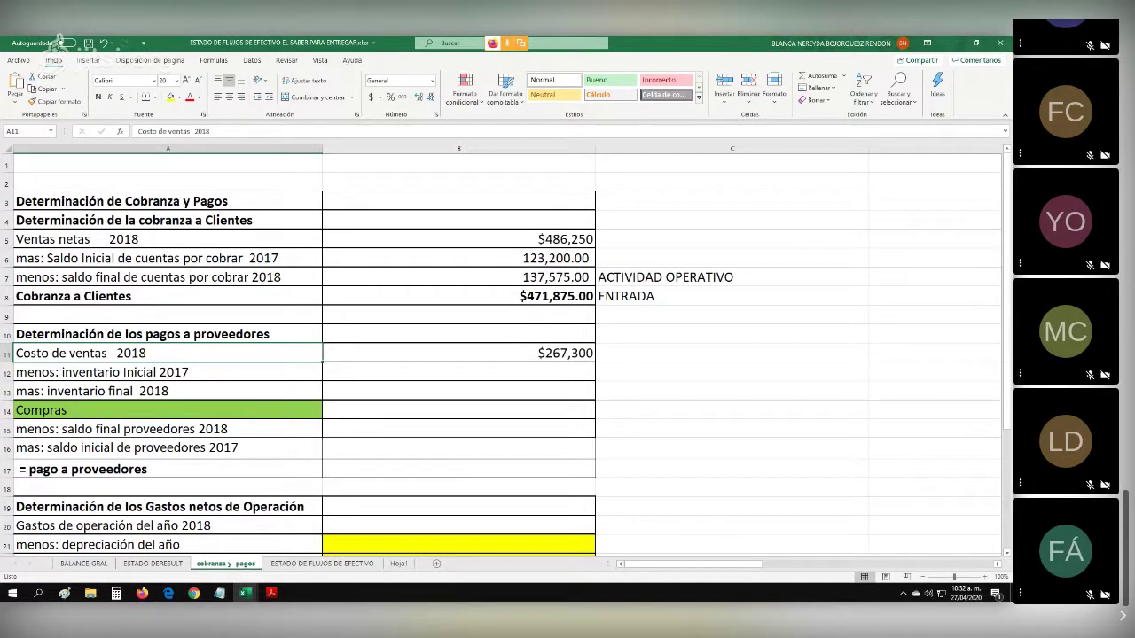
# Link inventario Inicial 2017 in B12 to the 2017 Inventarios balance in cell C18 of the BALANCE GRAL sheet.
pyautogui.click(458, 372)
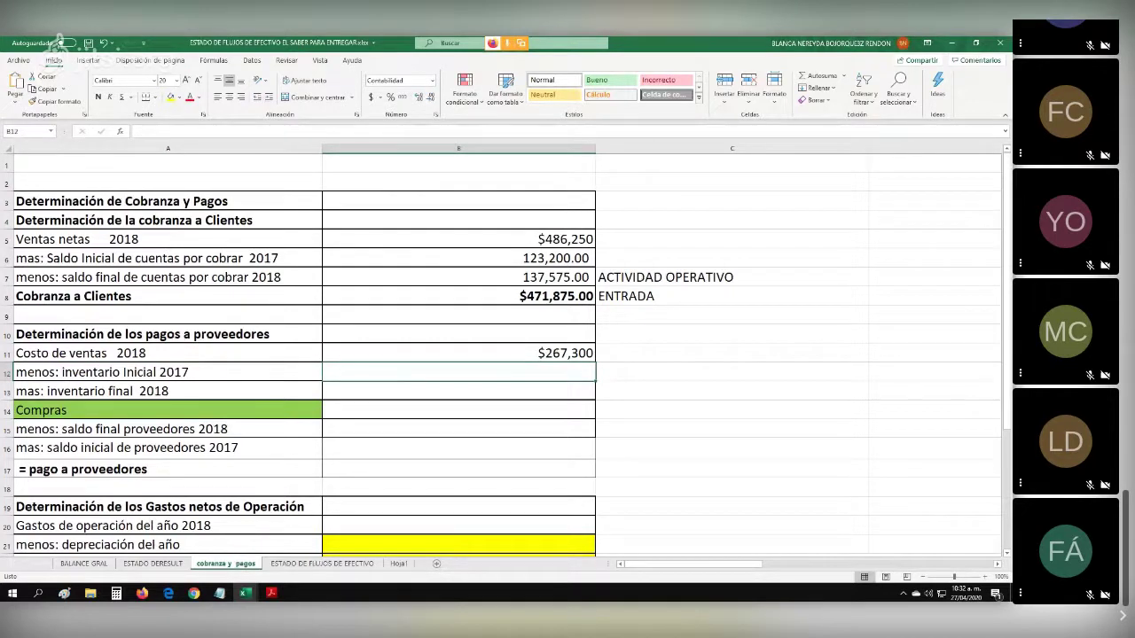
pyautogui.write('=')
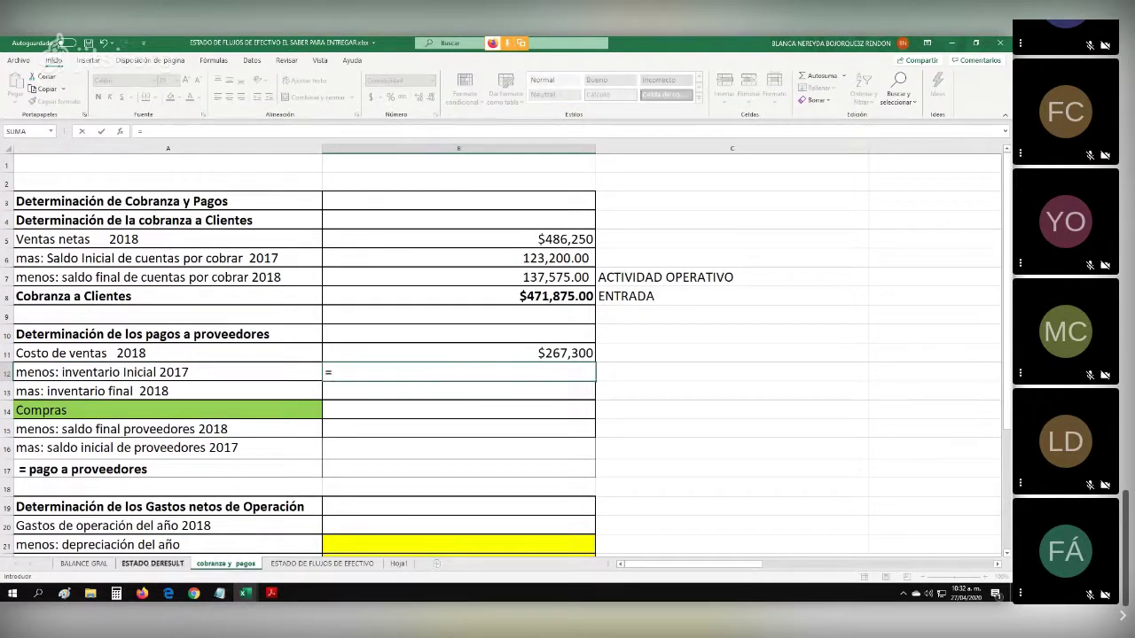
pyautogui.click(83, 564)
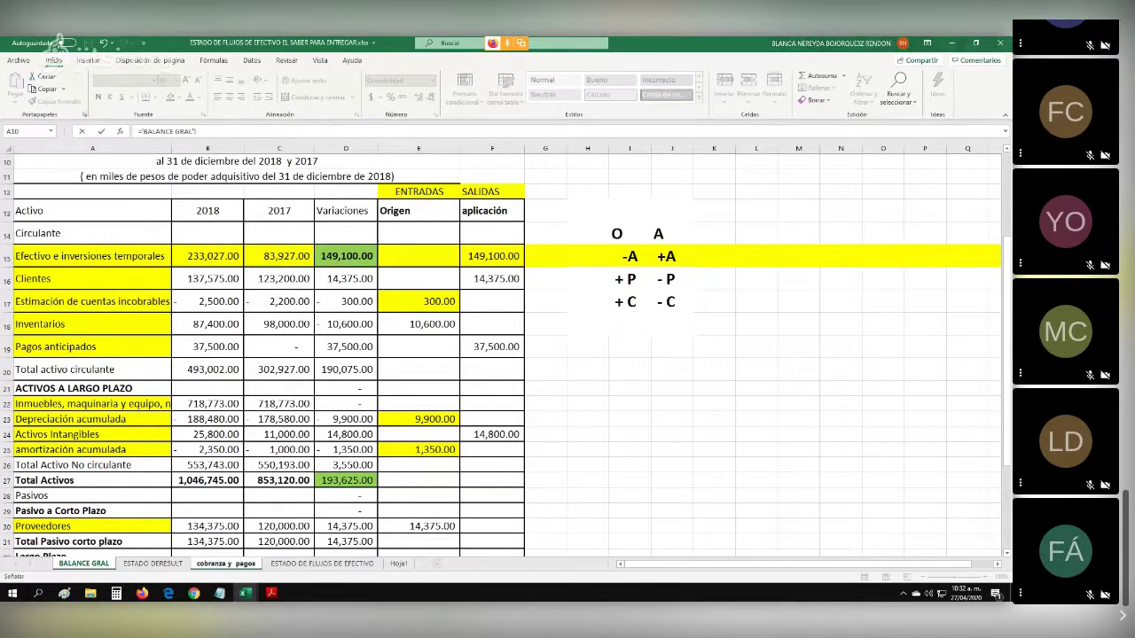
pyautogui.click(279, 323)
pyautogui.press('Return')
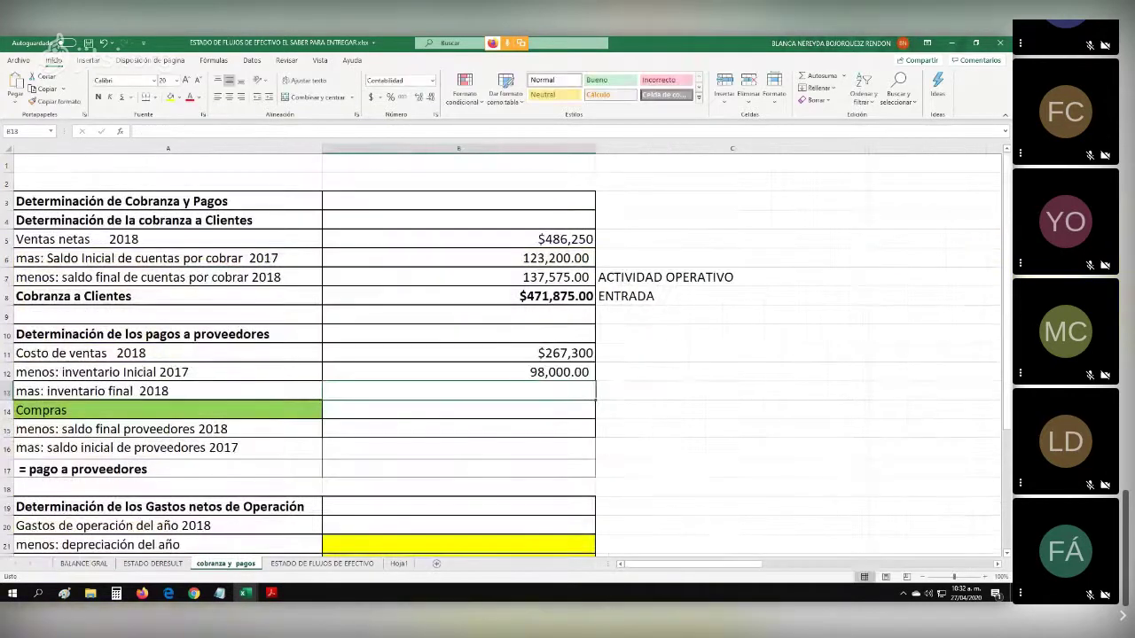
# Link inventario final 2018 in B13 to the 2018 Inventarios balance in cell B18 of the BALANCE GRAL sheet.
pyautogui.write('=')
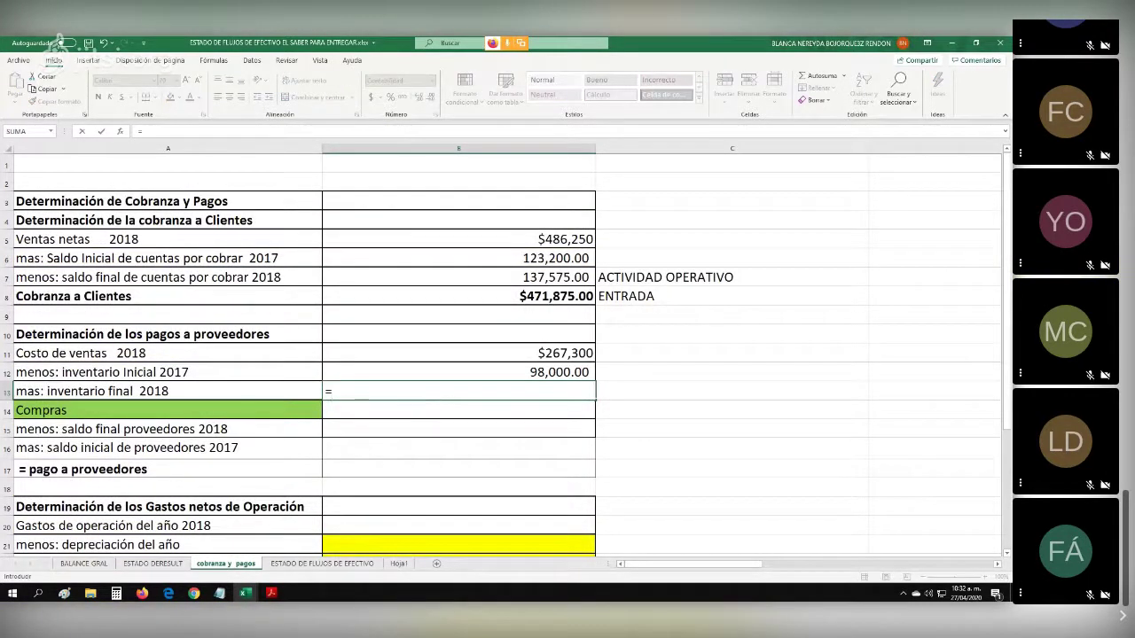
pyautogui.click(152, 564)
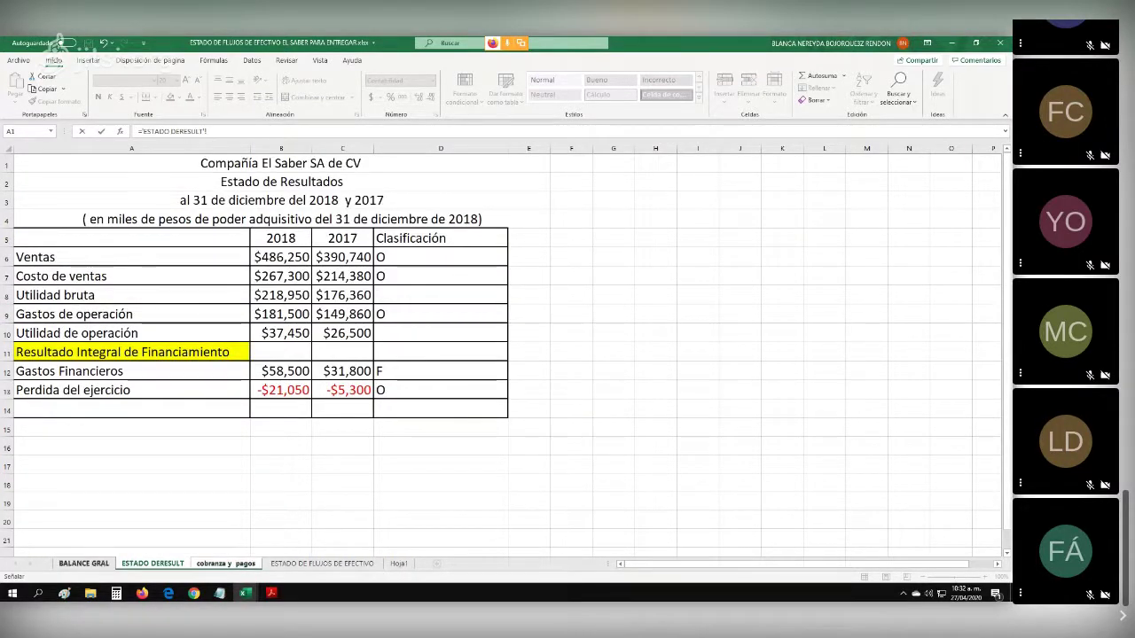
pyautogui.click(83, 564)
pyautogui.click(208, 324)
pyautogui.press('Return')
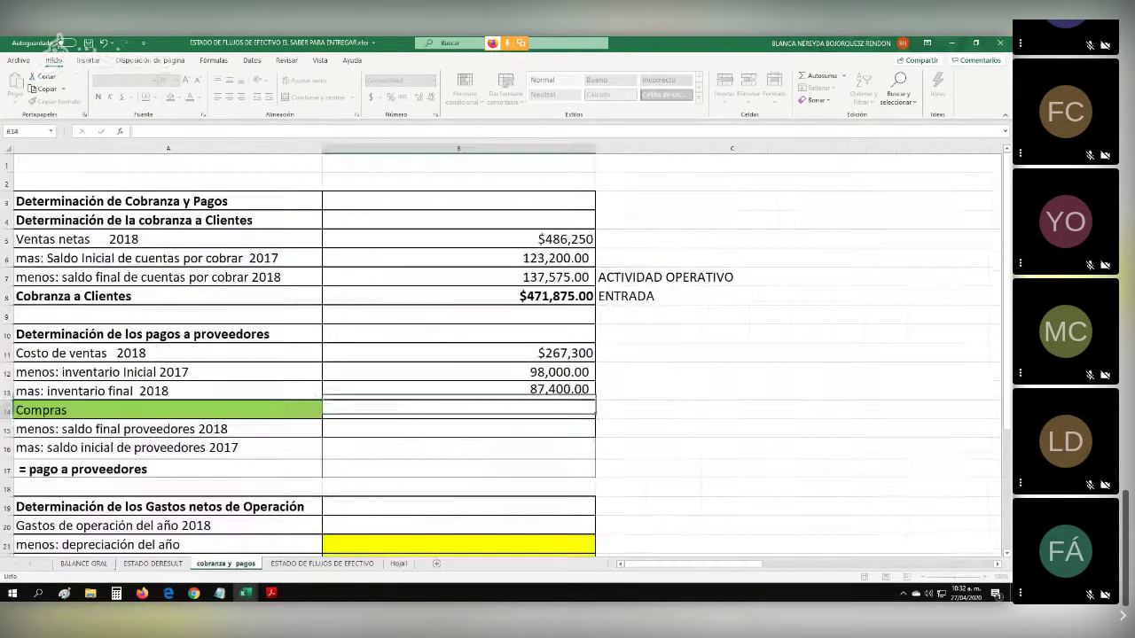
# Calculate Compras in B14 with the formula =B11-B12+B13.
pyautogui.write('=')
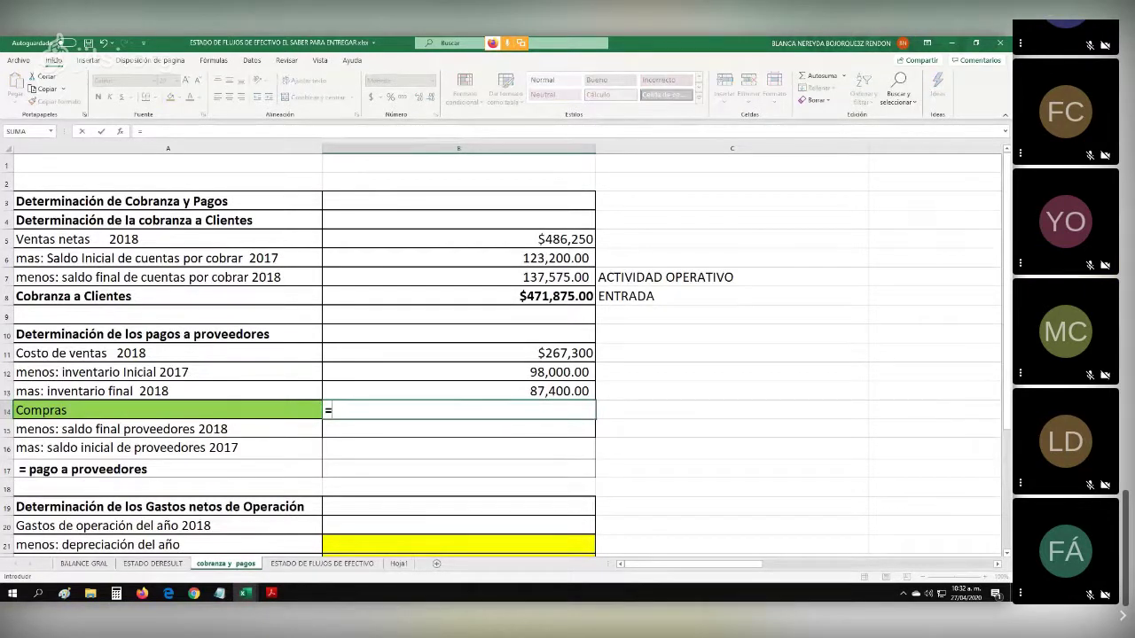
pyautogui.click(458, 354)
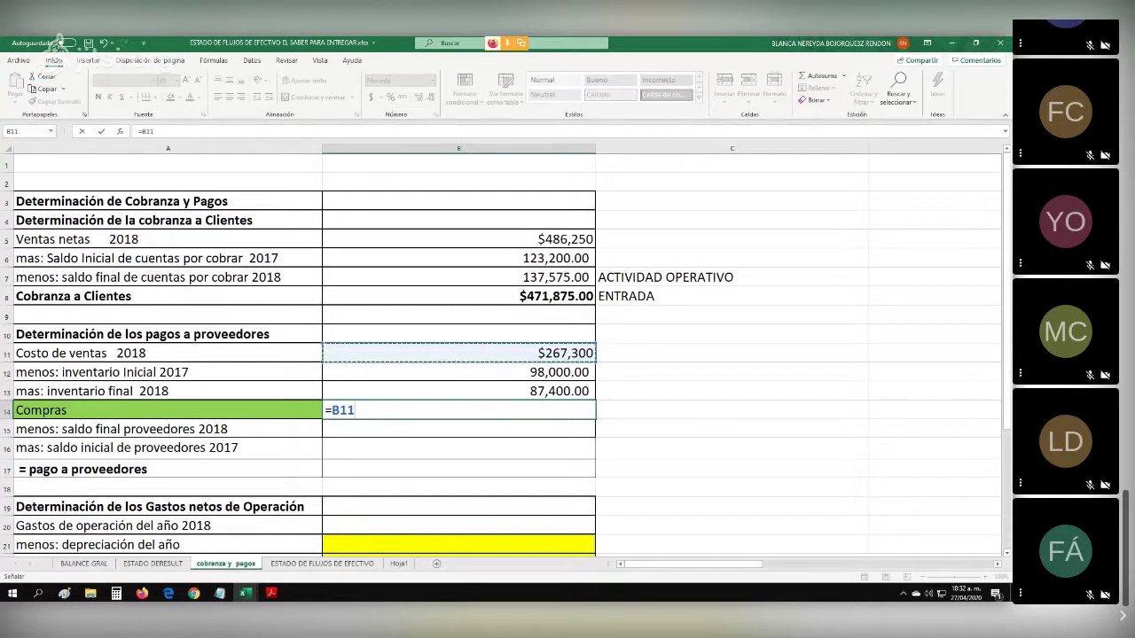
pyautogui.write('-')
pyautogui.click(458, 372)
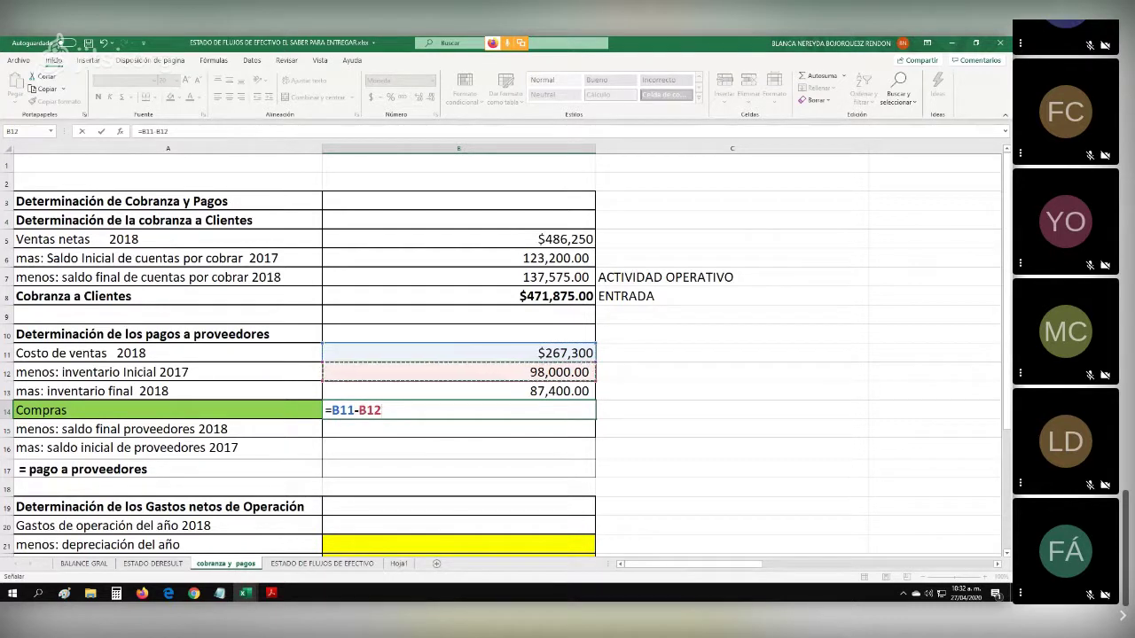
pyautogui.write('+')
pyautogui.click(459, 391)
pyautogui.press('Return')
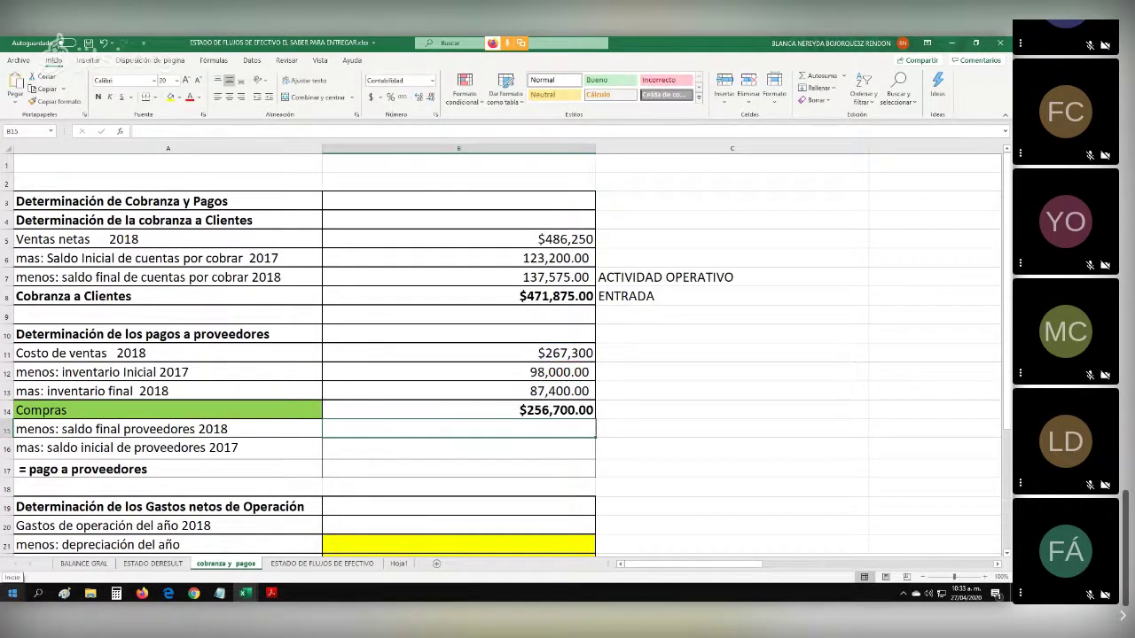
# Link saldo final proveedores 2018 in B15 to the 2018 Proveedores balance in cell B30 of the BALANCE GRAL sheet.
pyautogui.moveTo(90, 593)
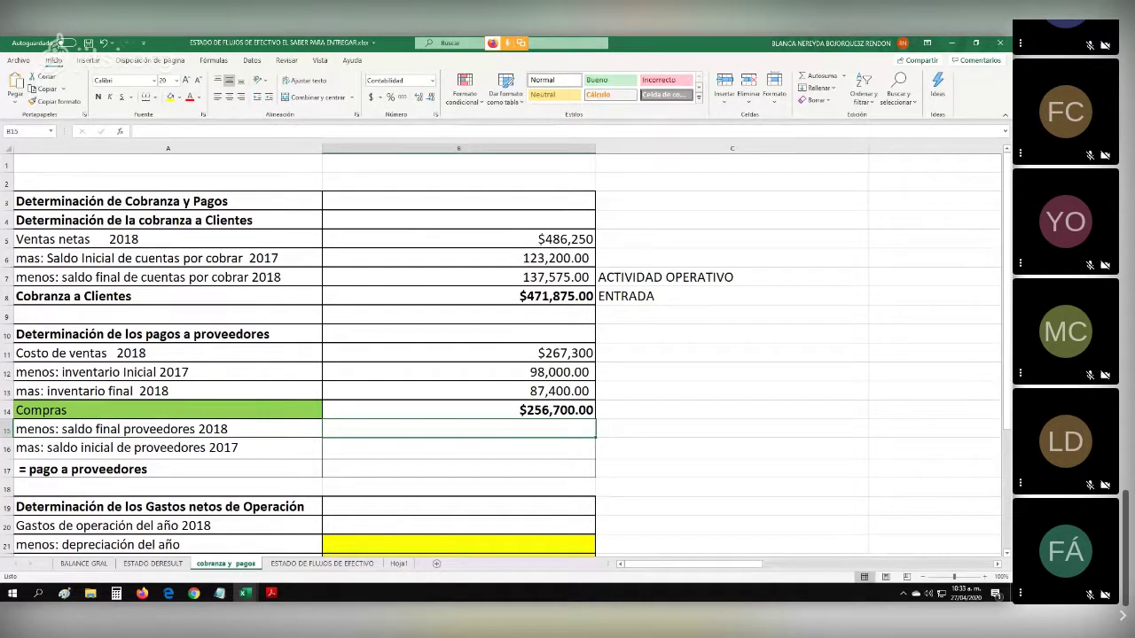
pyautogui.write('=')
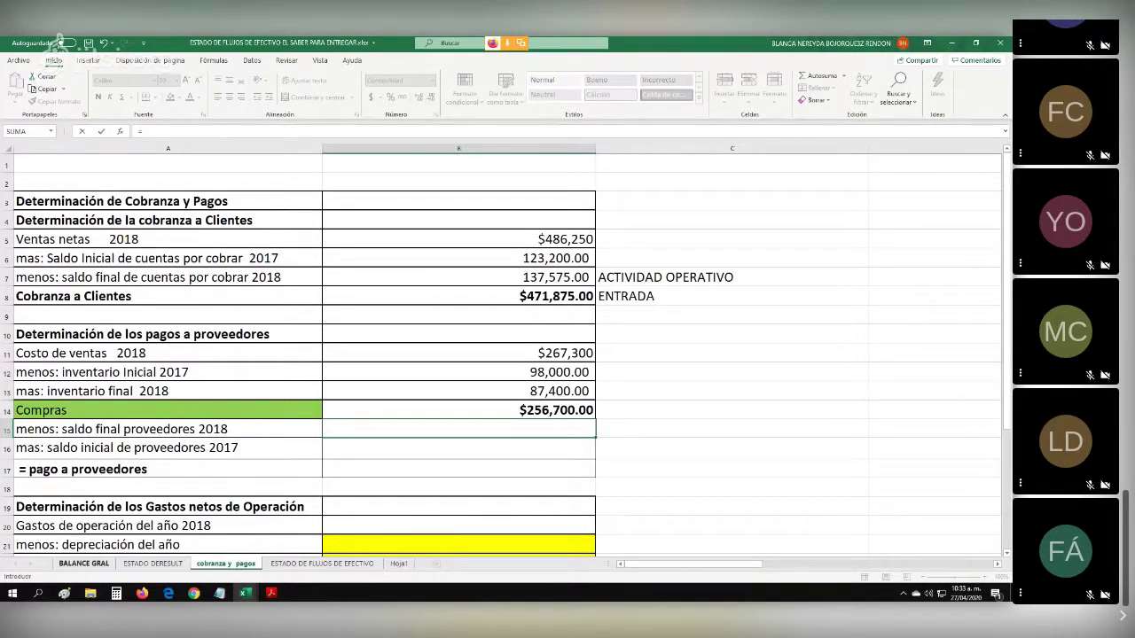
pyautogui.click(84, 564)
pyautogui.scroll(-2, 506, 355)
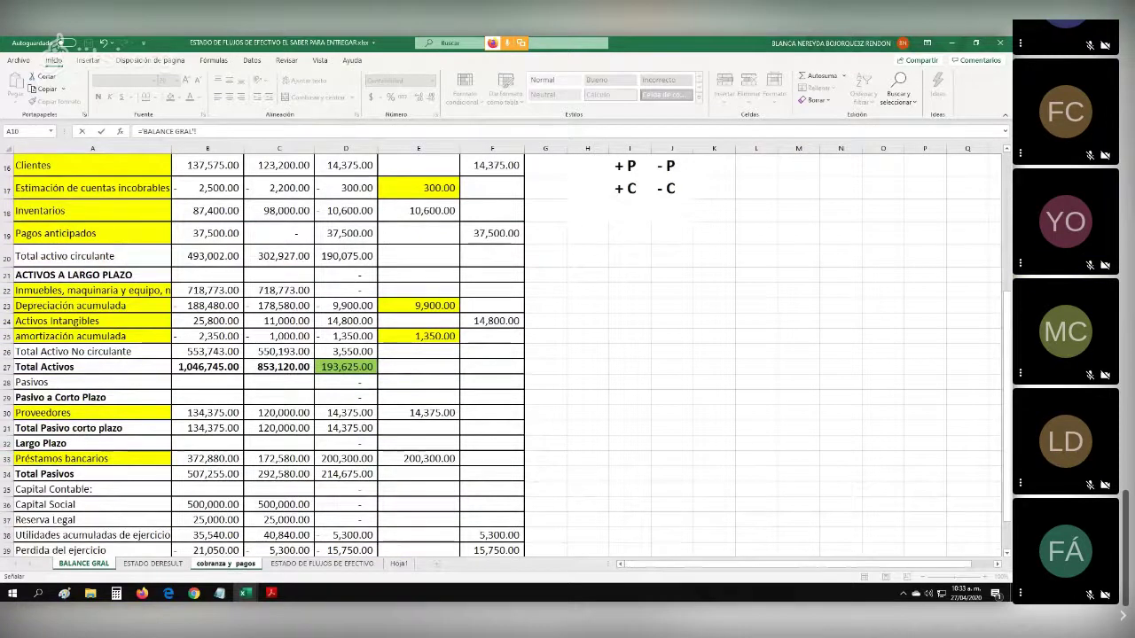
pyautogui.click(208, 412)
pyautogui.press('Return')
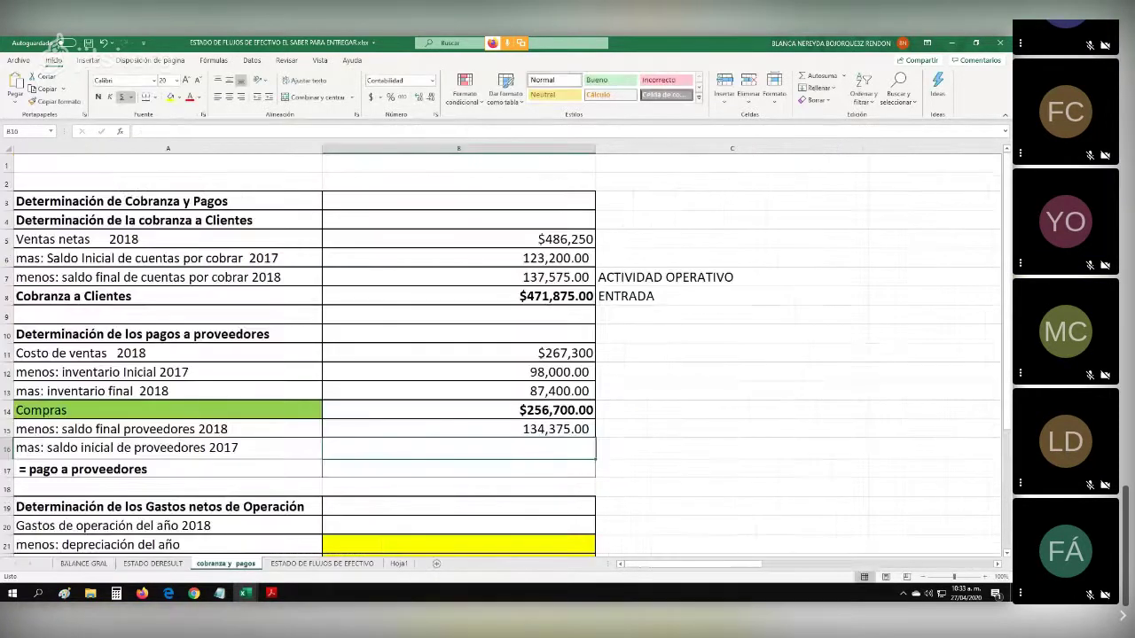
# Link saldo inicial de proveedores 2017 in B16 to the 2017 Proveedores balance in cell C30 of the BALANCE GRAL sheet.
pyautogui.write('=')
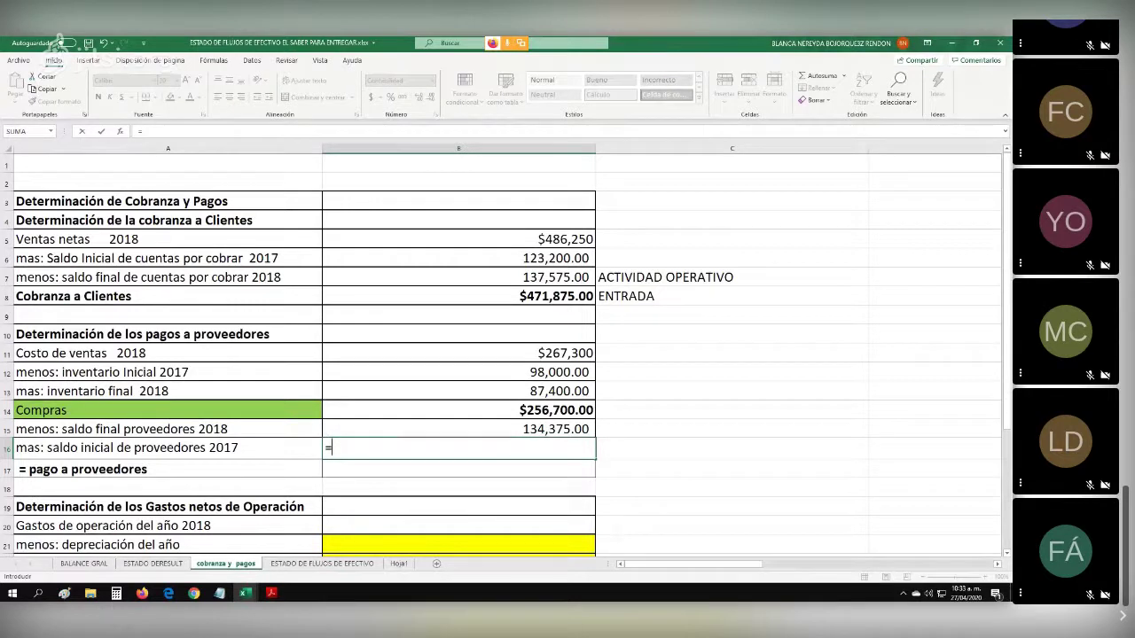
pyautogui.click(85, 564)
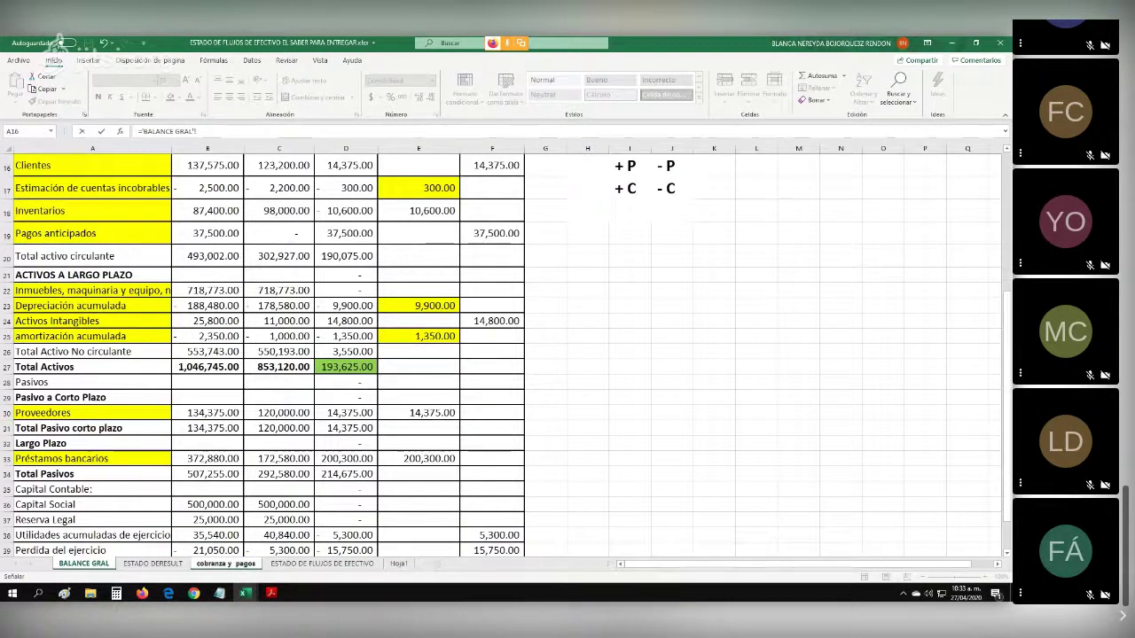
pyautogui.press('Escape')
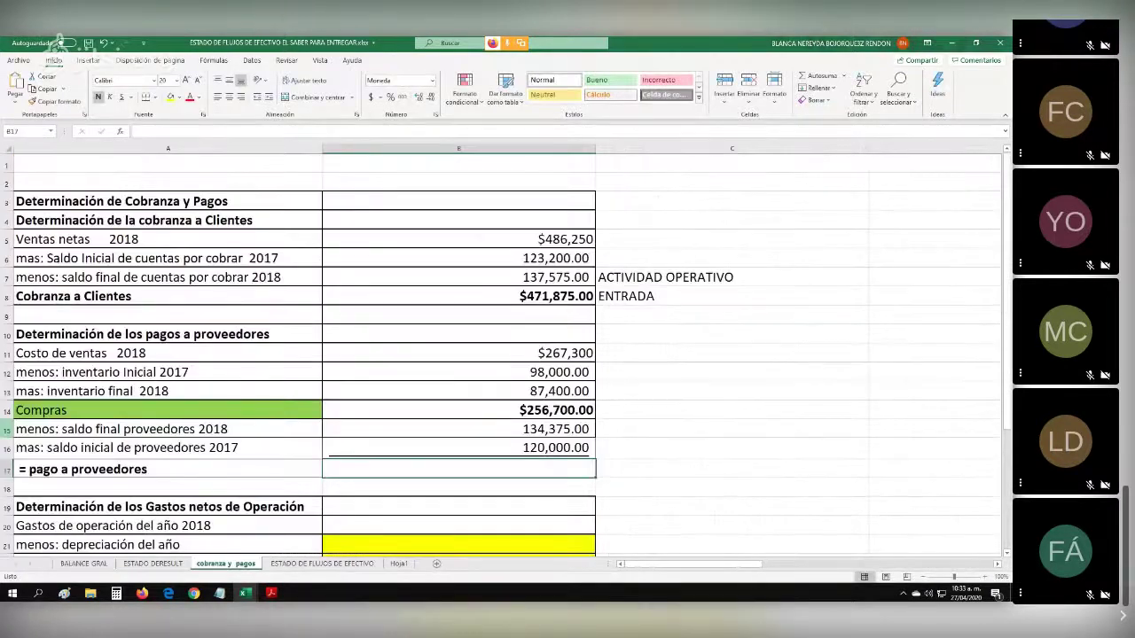
# Calculate pago a proveedores in B17 with the formula =B14-B15+B16.
pyautogui.write('=')
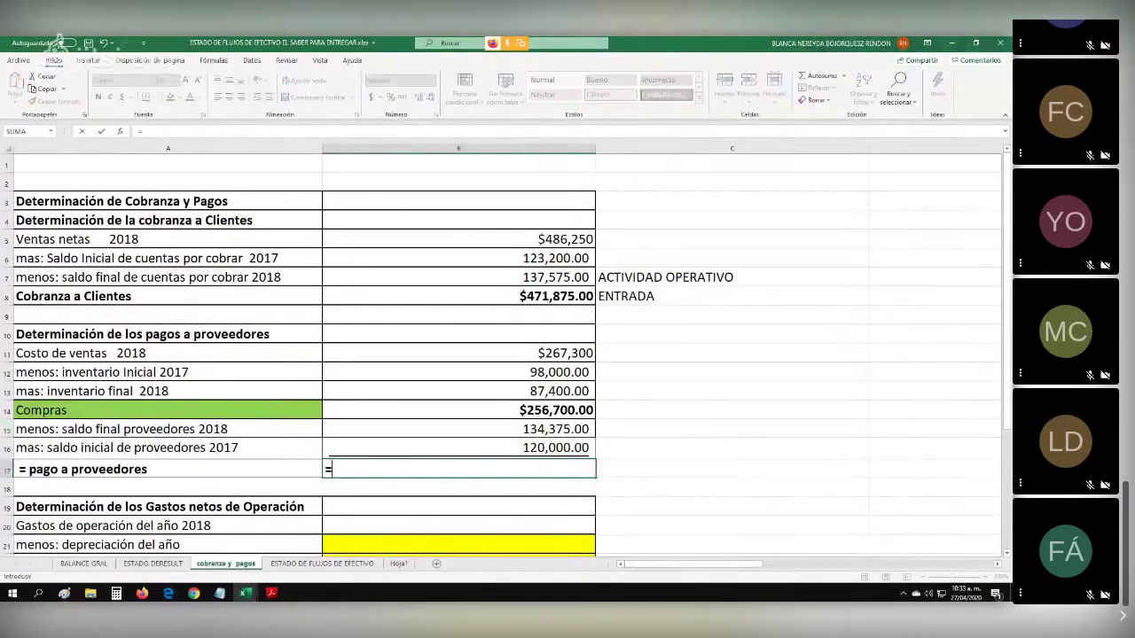
pyautogui.write('B14-')
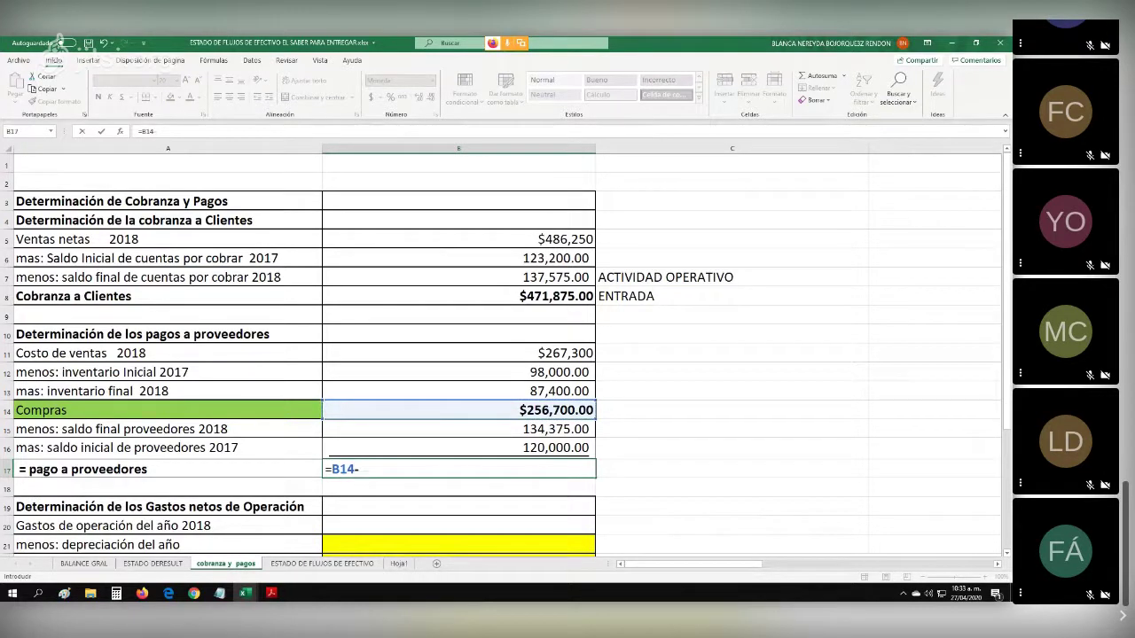
pyautogui.click(458, 429)
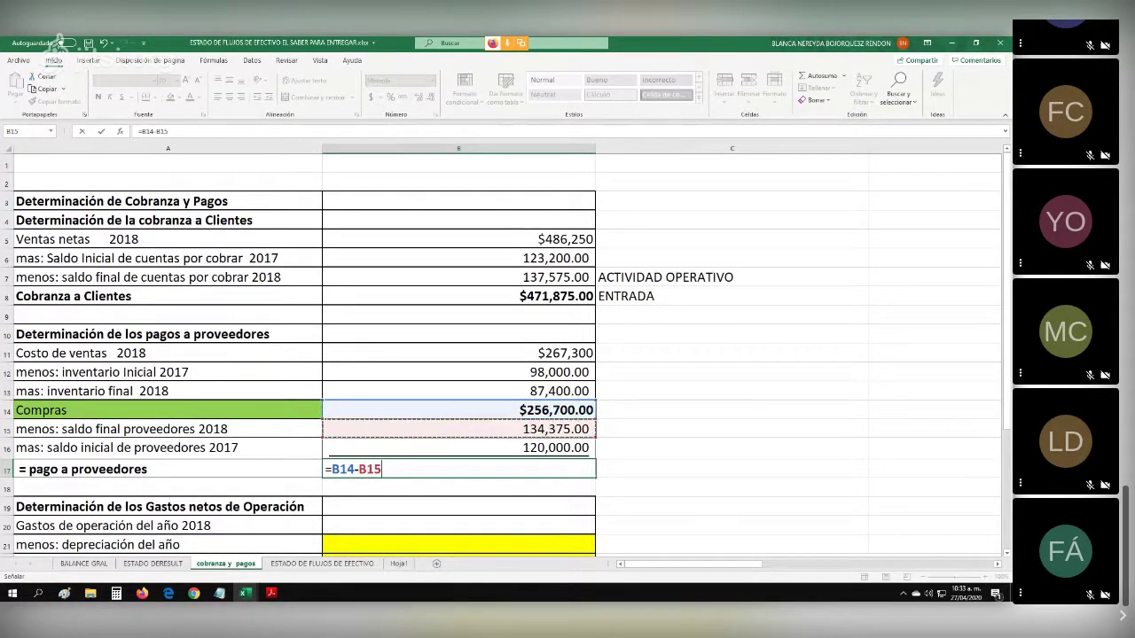
pyautogui.write('+')
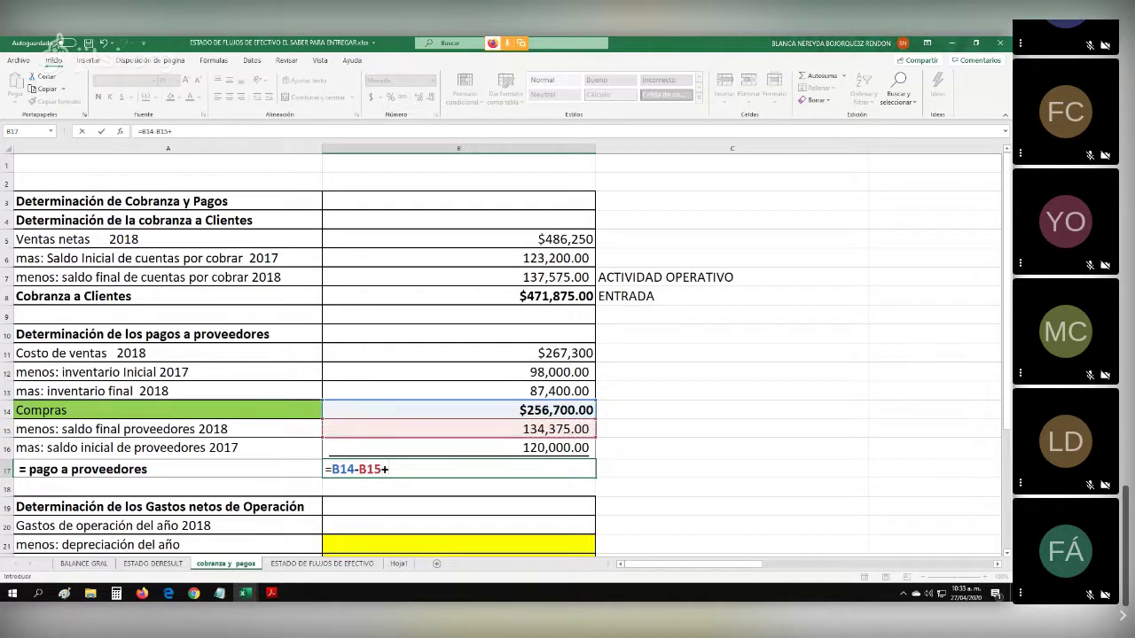
pyautogui.click(458, 448)
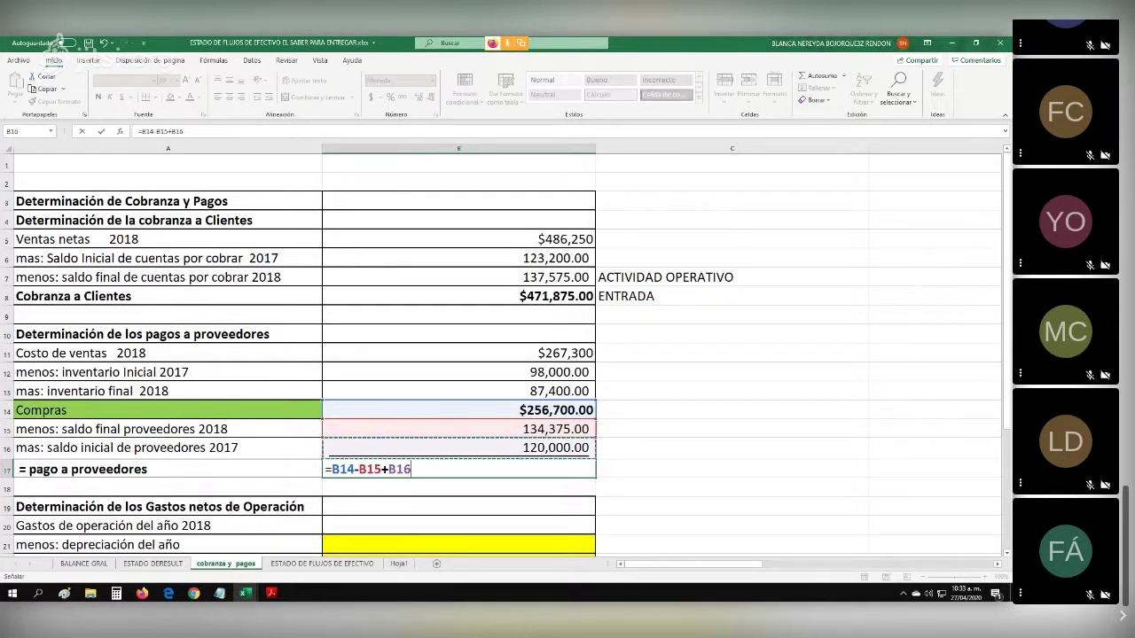
pyautogui.press('Return')
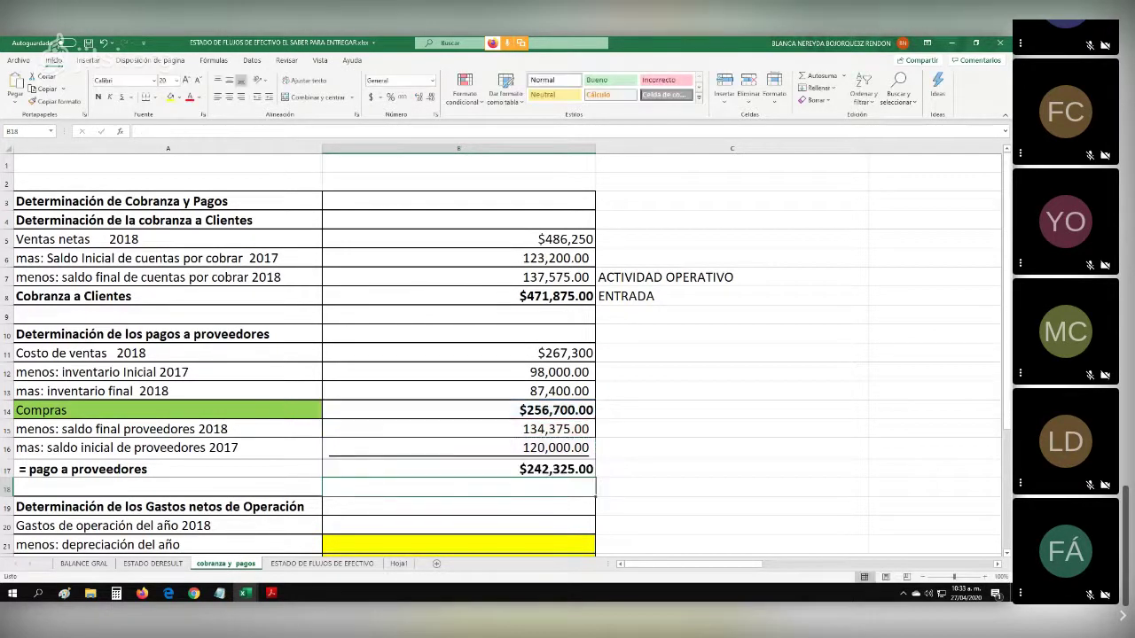
# Add the notes ACT DE OPERACIÓN in C16 and SALIDA DE DINERO in C17 beside the pago a proveedores calculation.
pyautogui.click(731, 469)
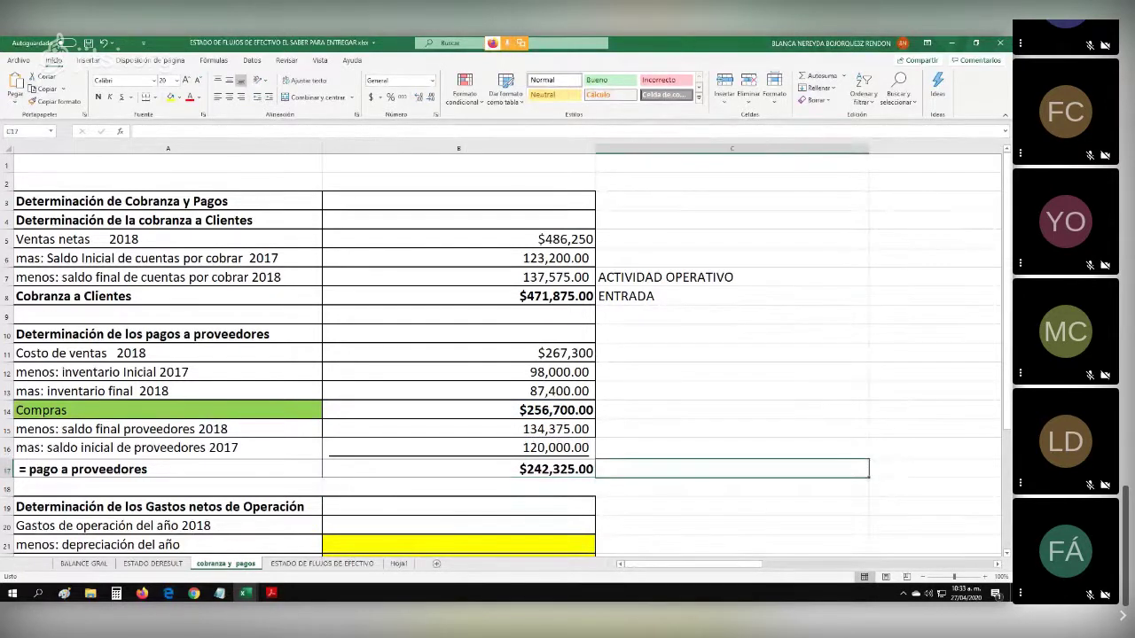
pyautogui.click(731, 448)
pyautogui.write('ACT D')
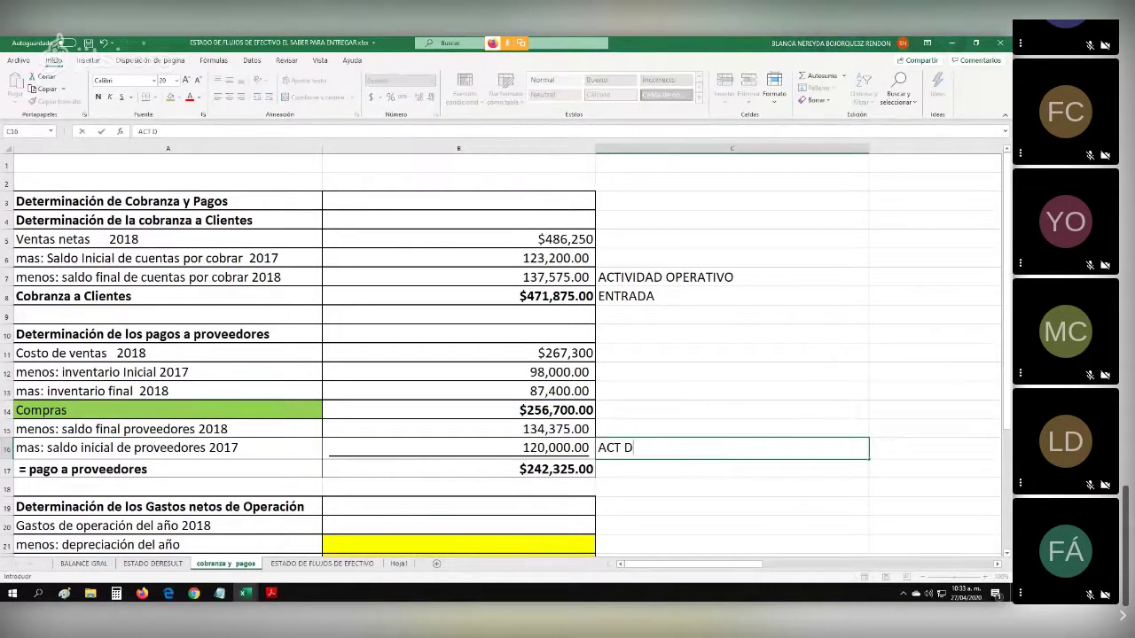
pyautogui.write('E OPERACION')
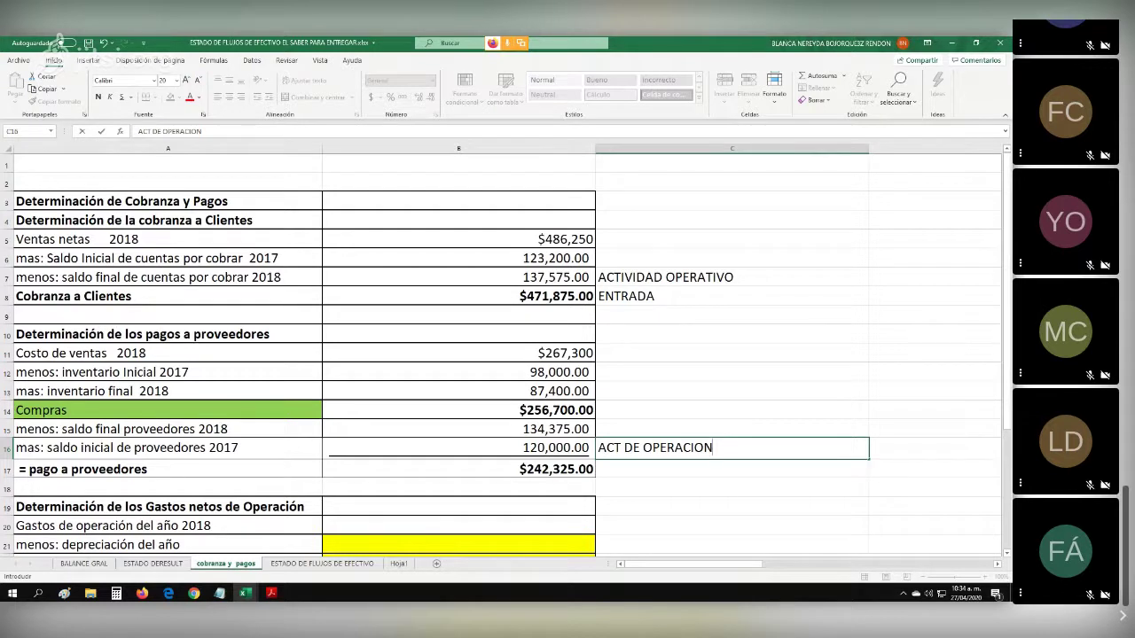
pyautogui.press('Return')
pyautogui.write('SALI')
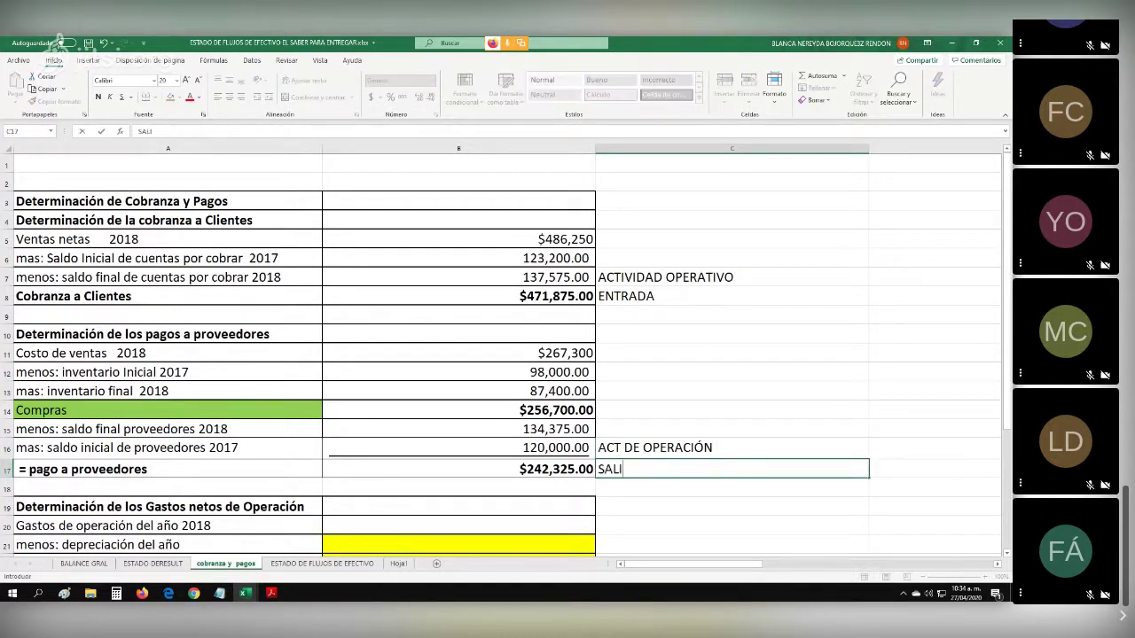
pyautogui.write('DA DE DINERO')
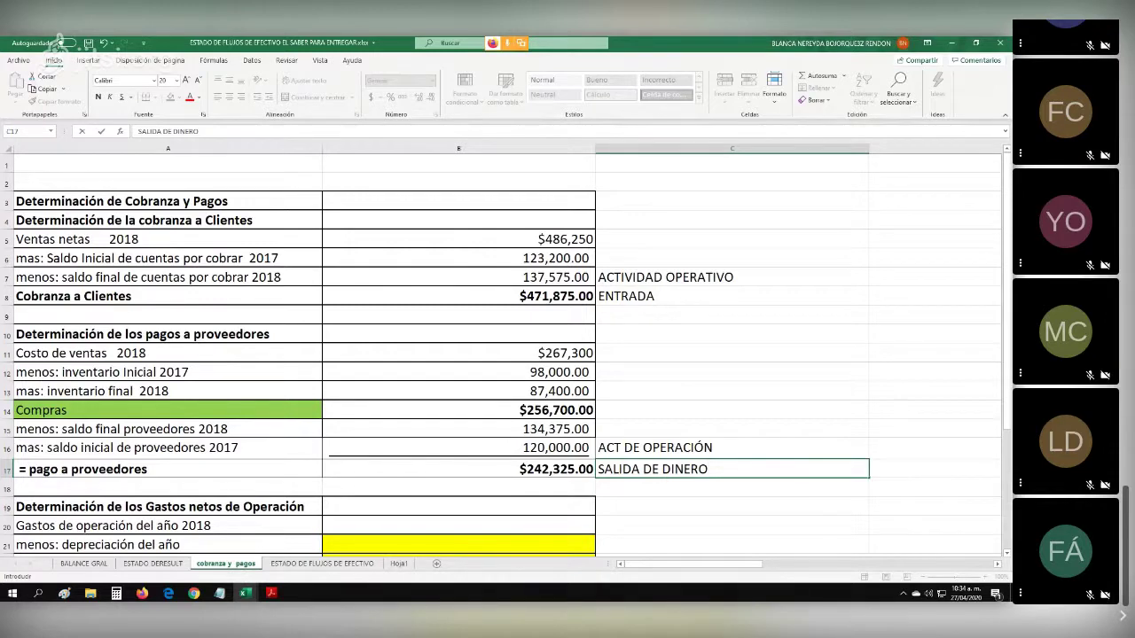
# Link Gastos de operación del año 2018 in B20 to the 2018 Gastos de operación amount in cell B9 of the ESTADO DERESULT sheet.
pyautogui.scroll(-2, 505, 354)
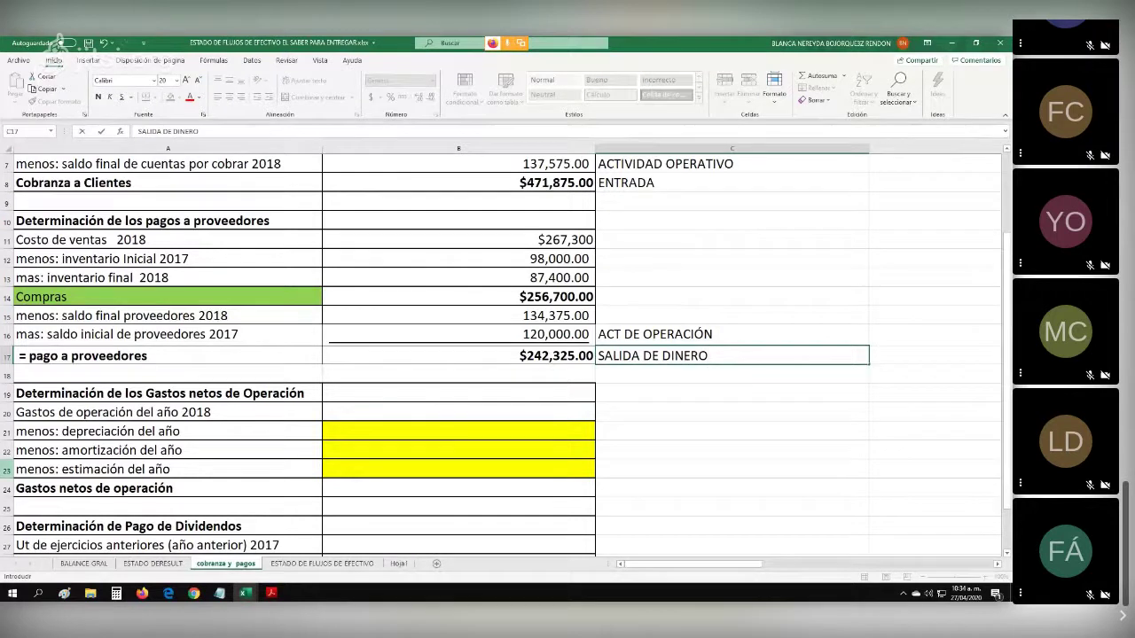
pyautogui.click(458, 412)
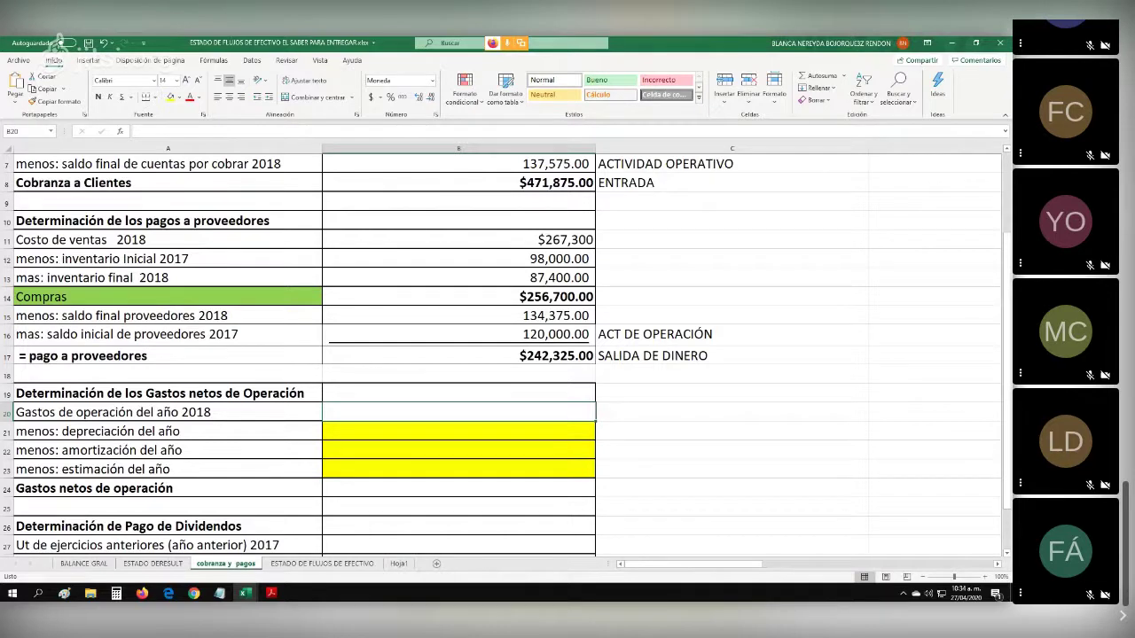
pyautogui.write('=')
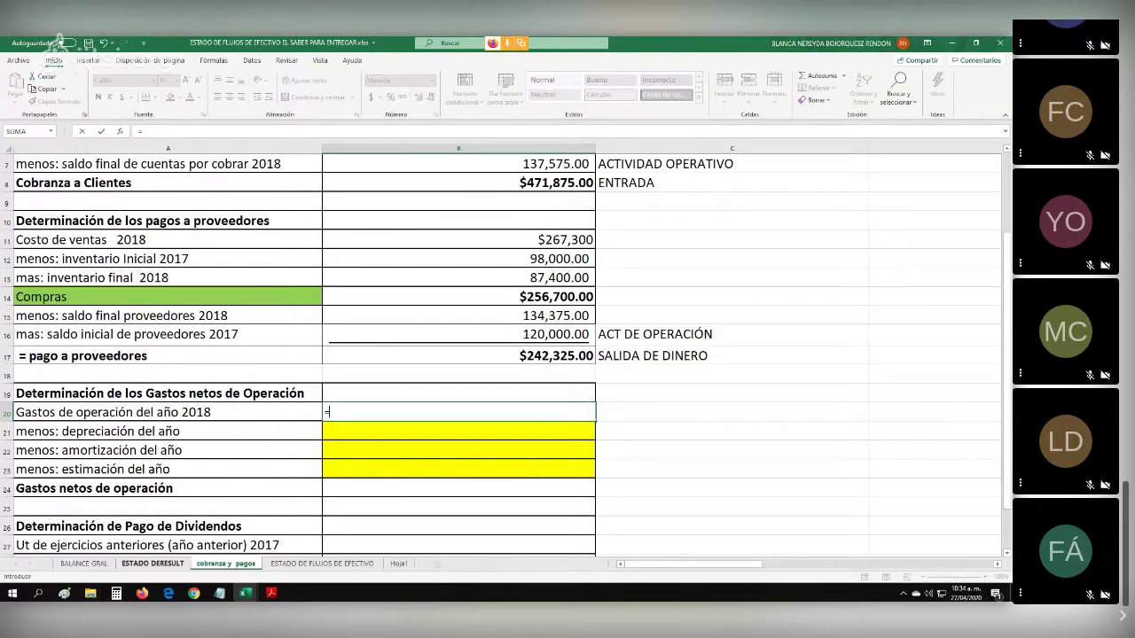
pyautogui.click(153, 563)
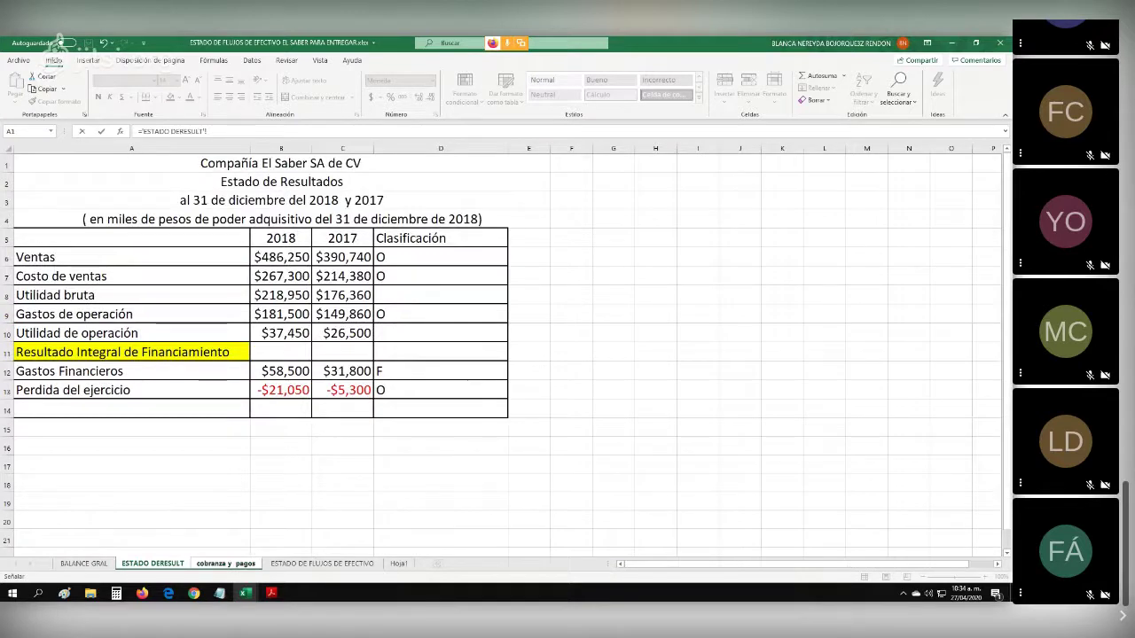
pyautogui.click(281, 315)
pyautogui.press('Return')
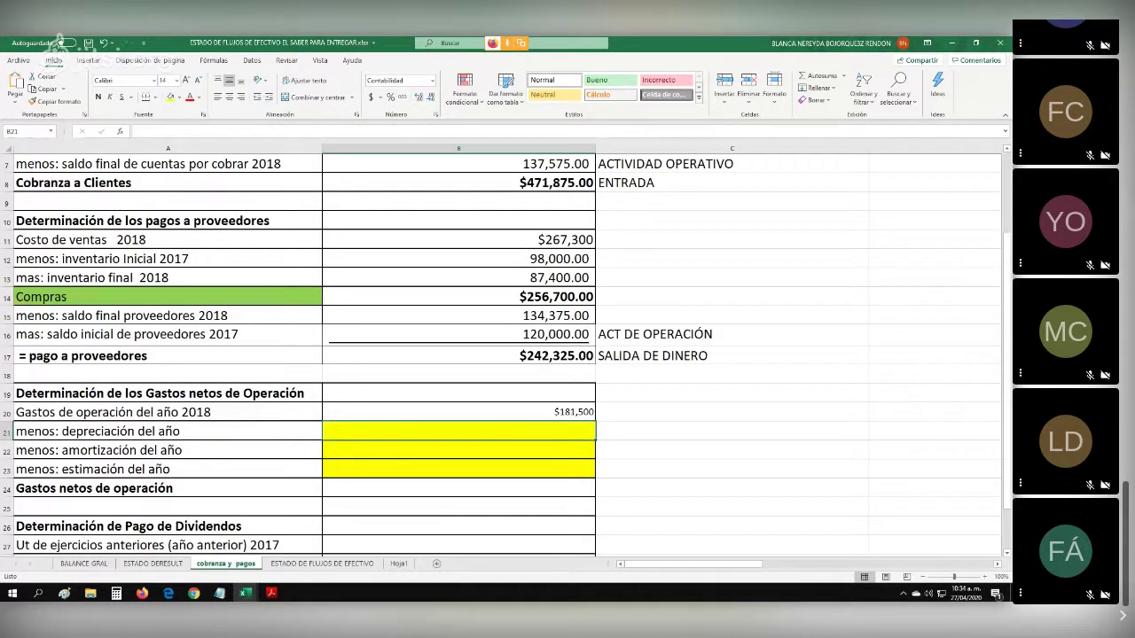
pyautogui.click(98, 431)
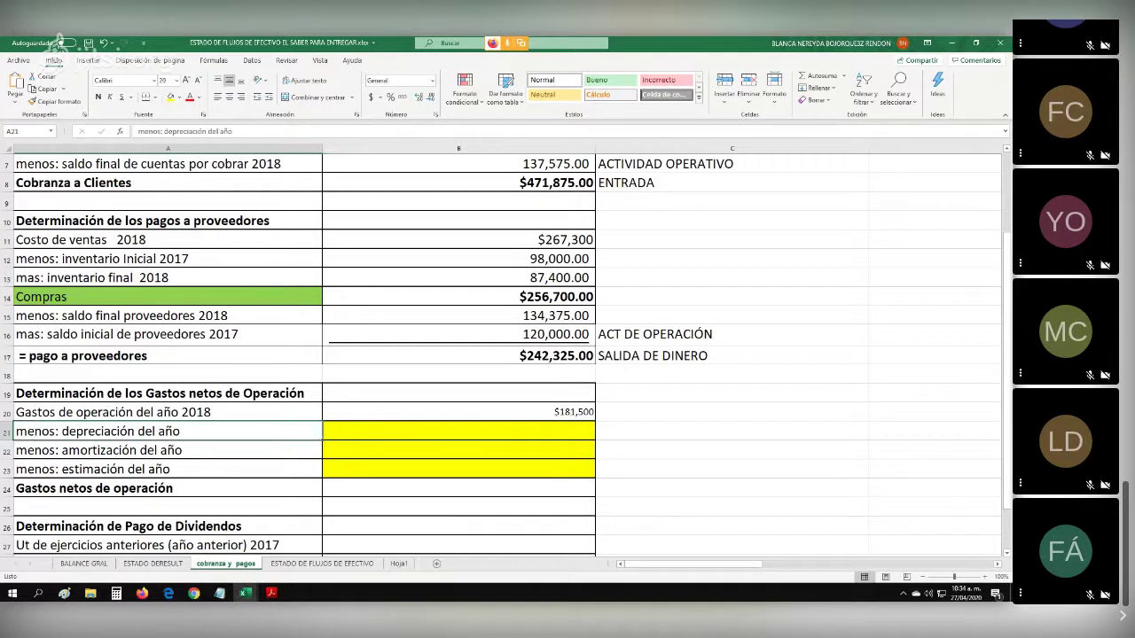
pyautogui.click(97, 450)
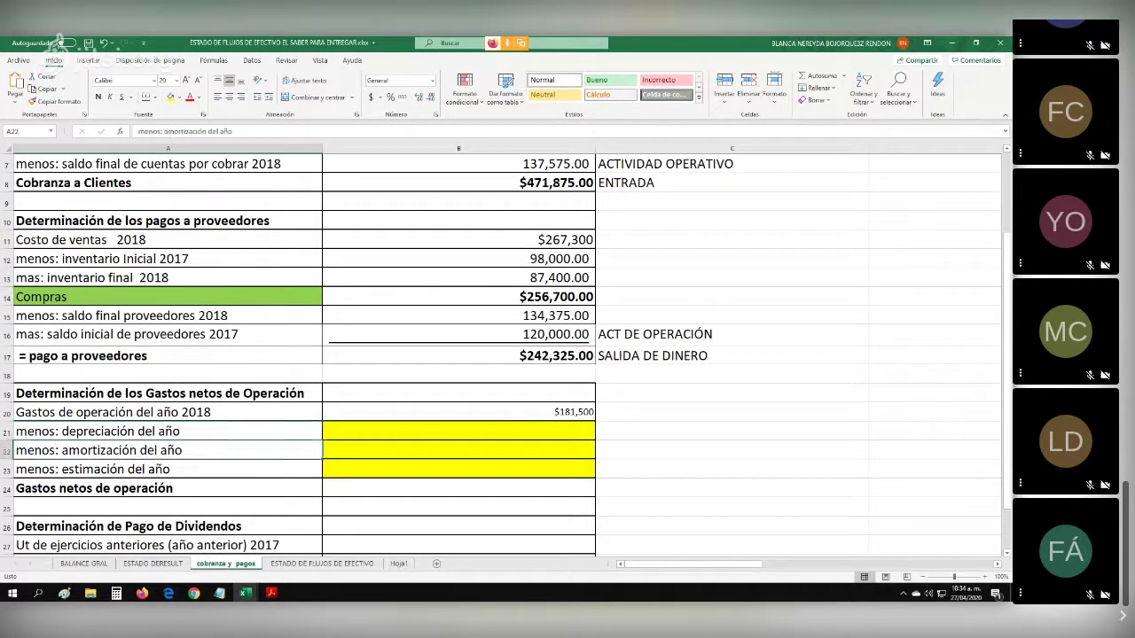
pyautogui.click(98, 469)
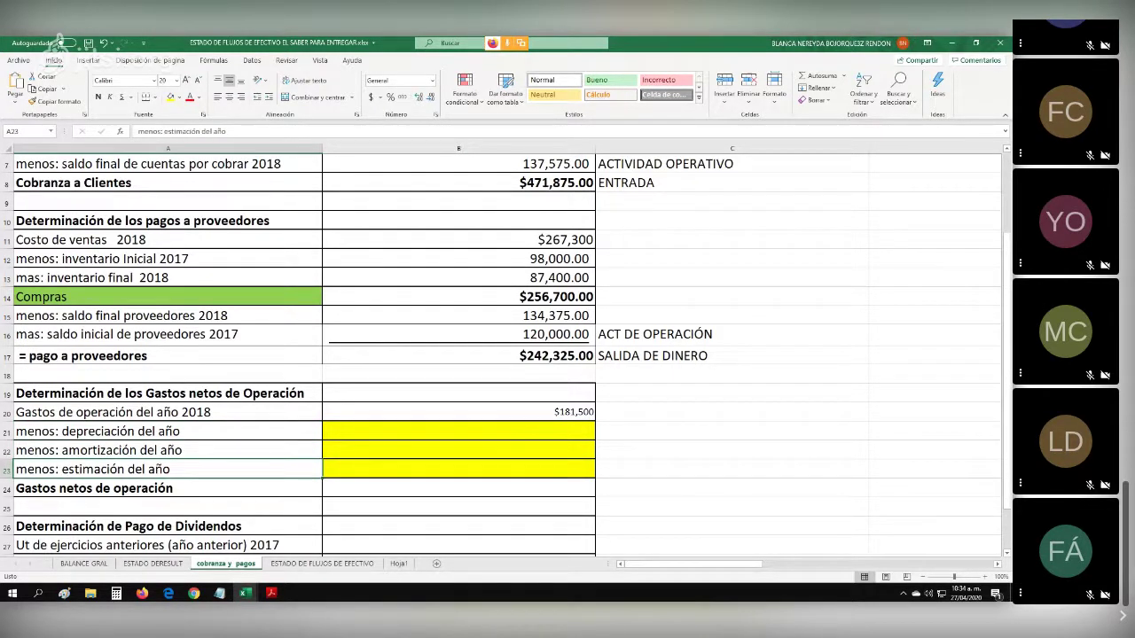
pyautogui.click(399, 432)
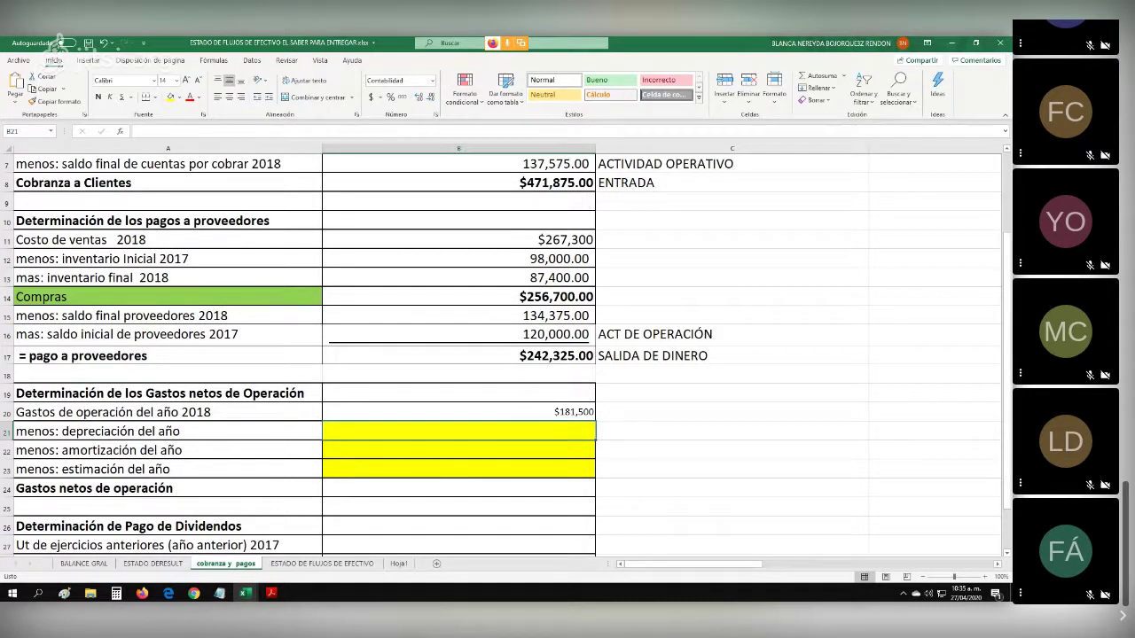
# Add the notes BALANCE GENERAL in C21 and LAS VARIACIONES in C22 beside the depreciación and amortización rows.
pyautogui.click(733, 431)
pyautogui.write('B')
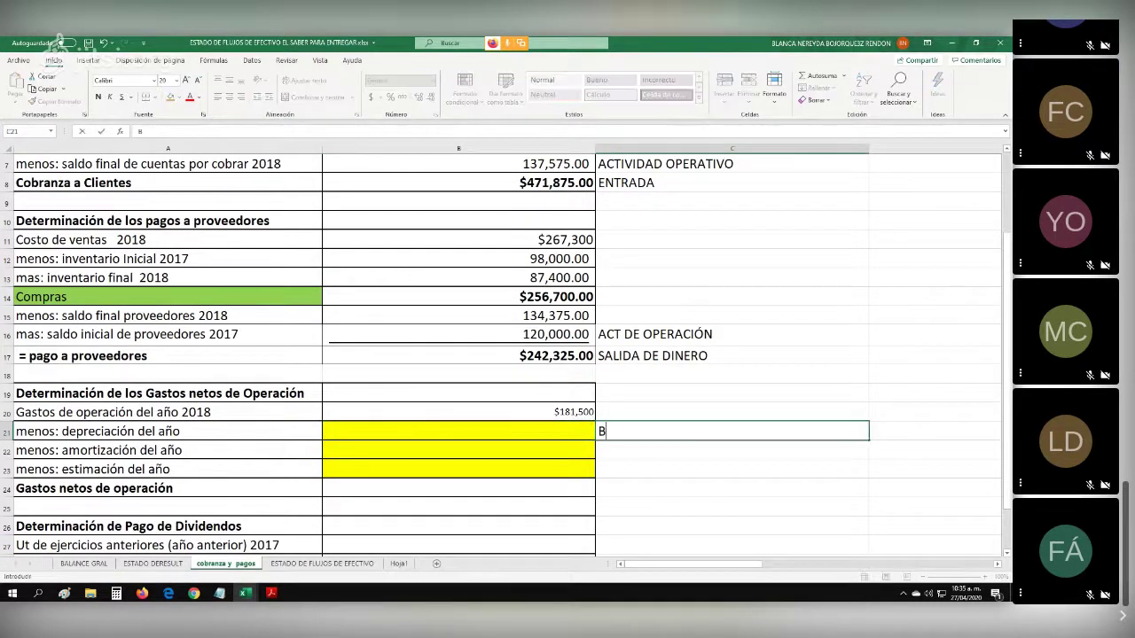
pyautogui.write('ALANCE GENERAL')
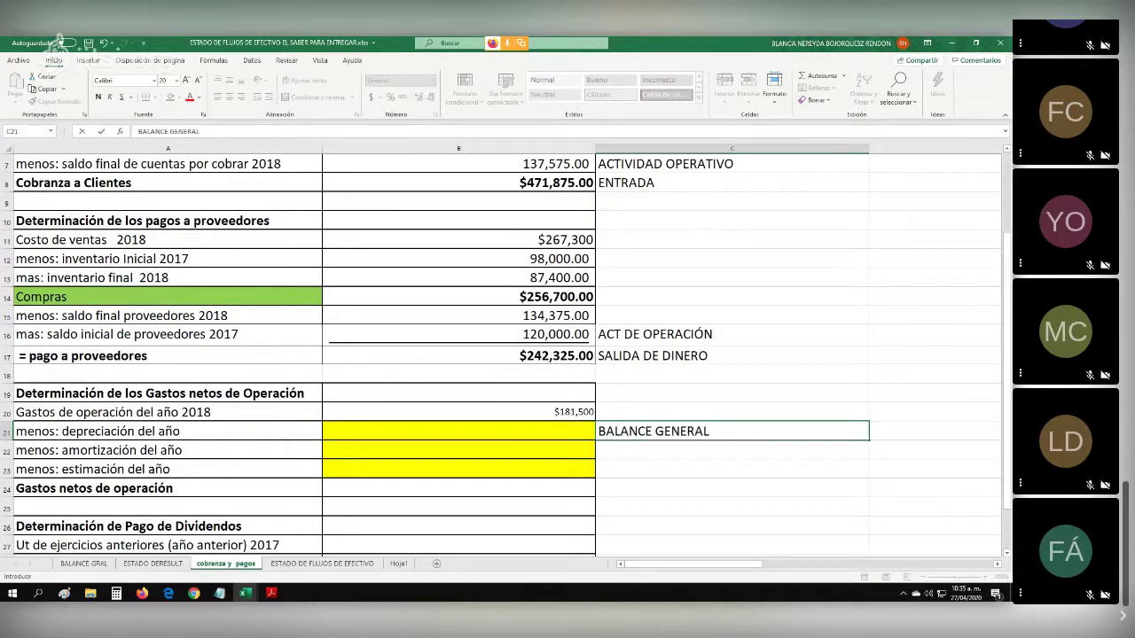
pyautogui.press('Return')
pyautogui.write('LAS')
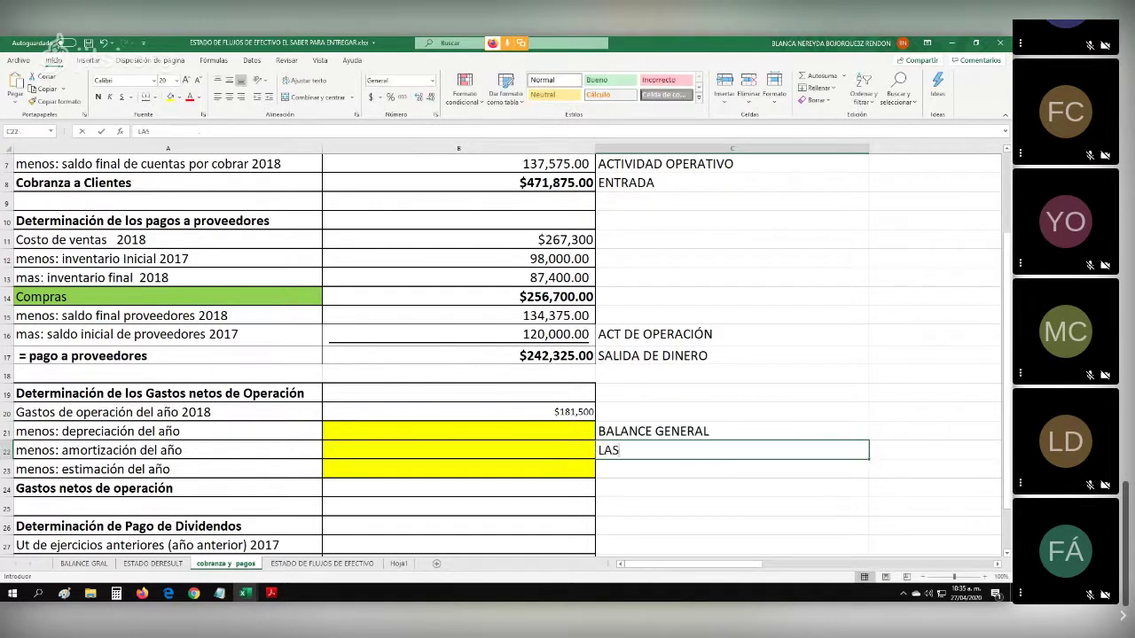
pyautogui.write(' VARIACIONES')
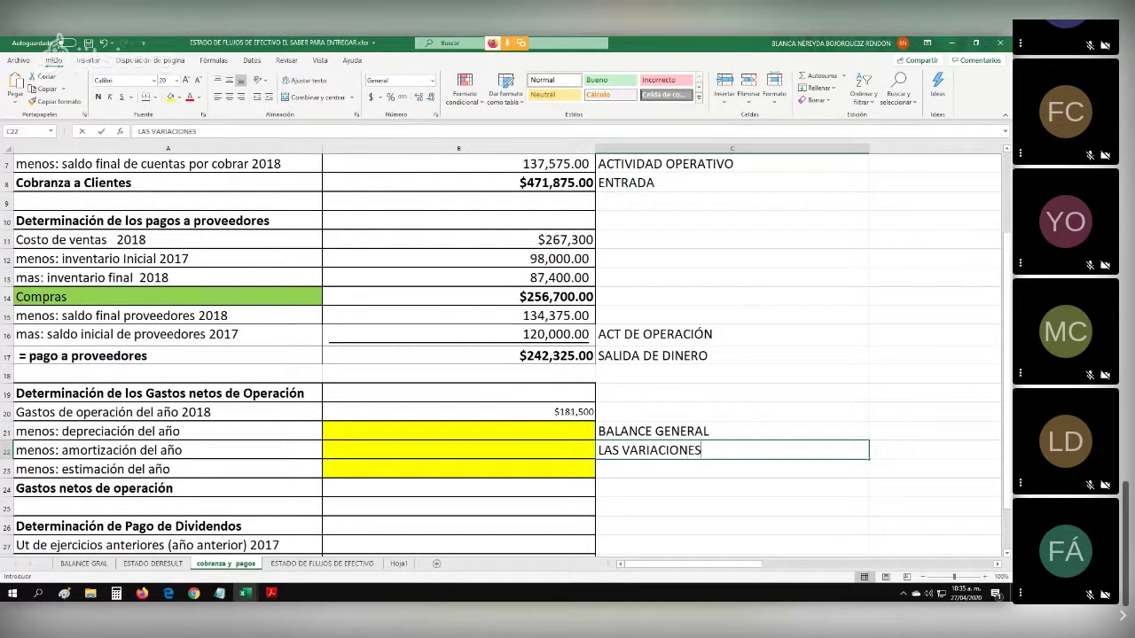
# Link depreciación del año in B21 to the Depreciación acumulada variation in cell D23 of the BALANCE GRAL sheet.
pyautogui.click(594, 431)
pyautogui.write('=')
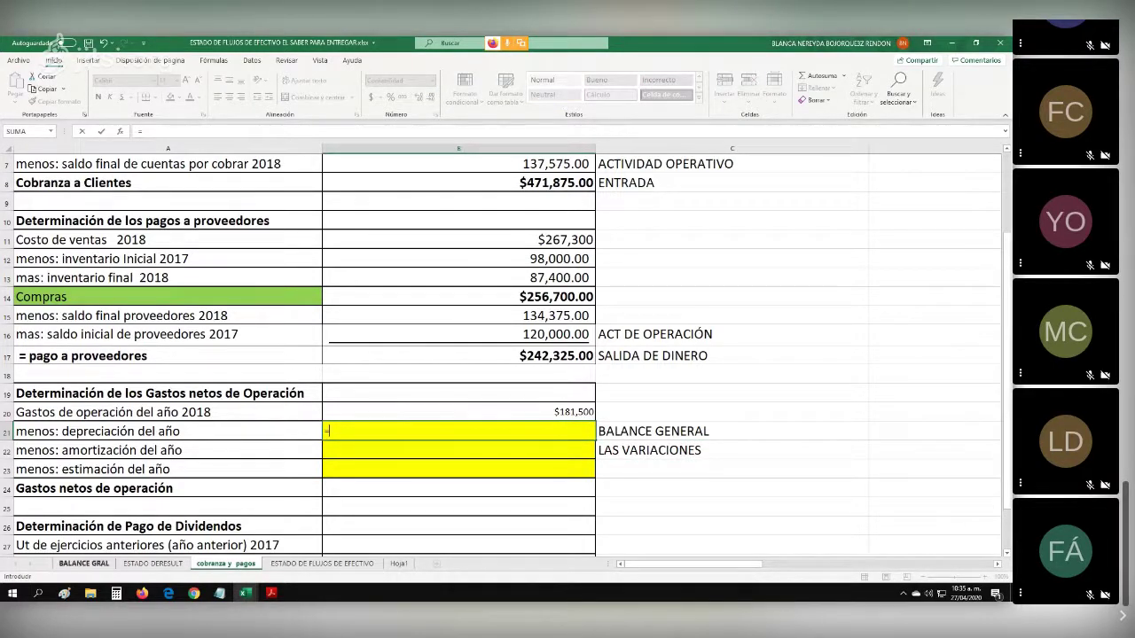
pyautogui.click(83, 562)
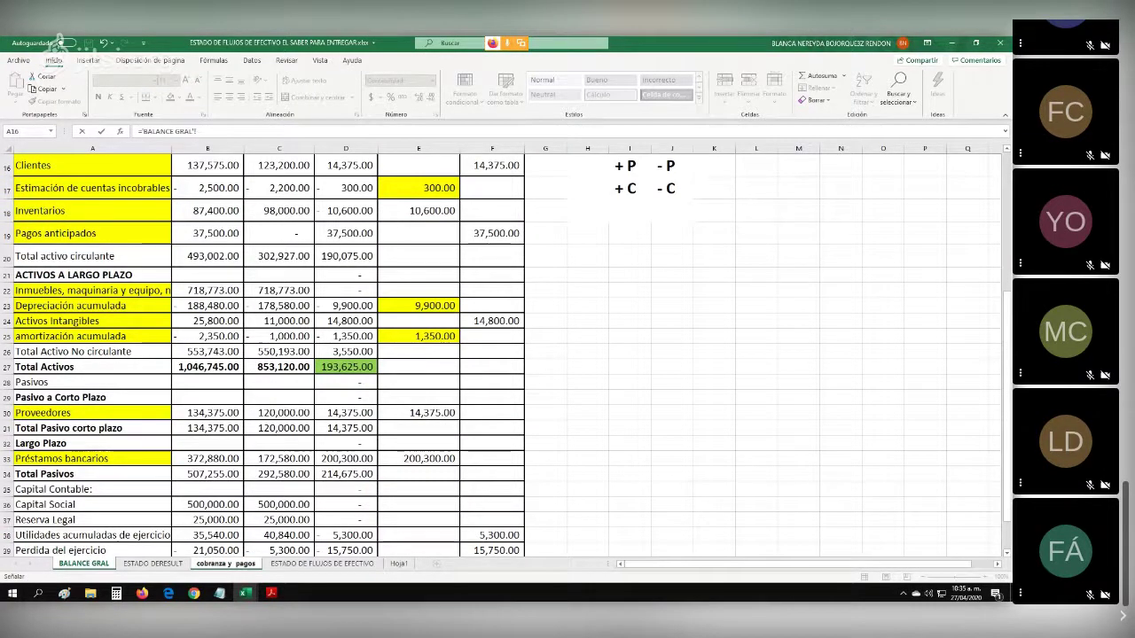
pyautogui.click(346, 306)
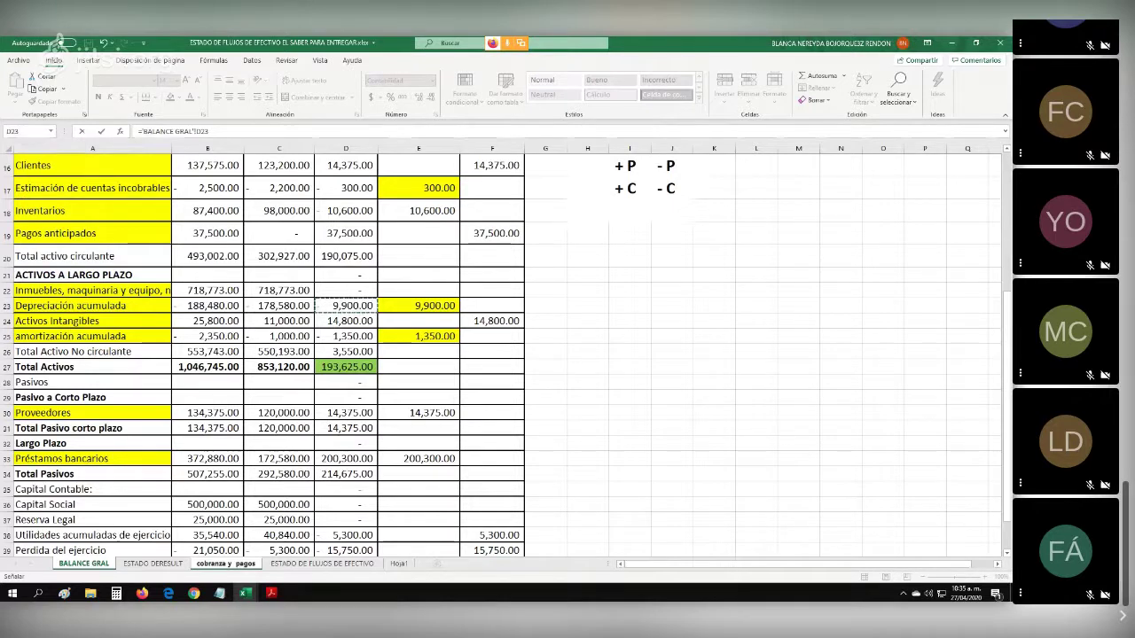
pyautogui.press('Return')
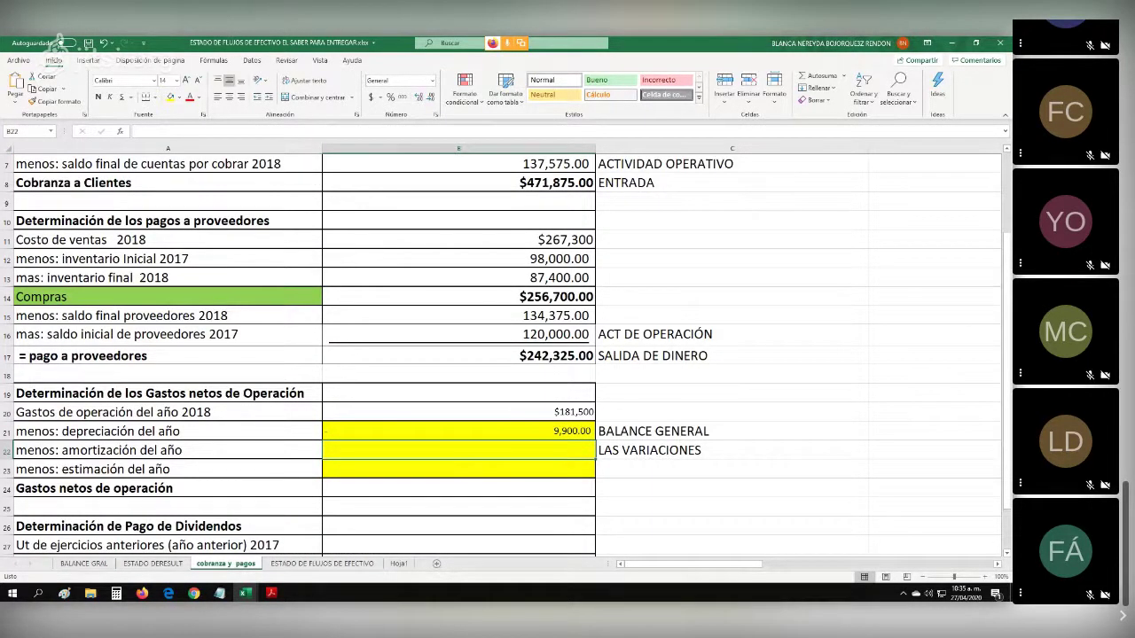
# Link amortización del año in B22 to the amortización acumulada variation in cell D25 of the BALANCE GRAL sheet.
pyautogui.write('=')
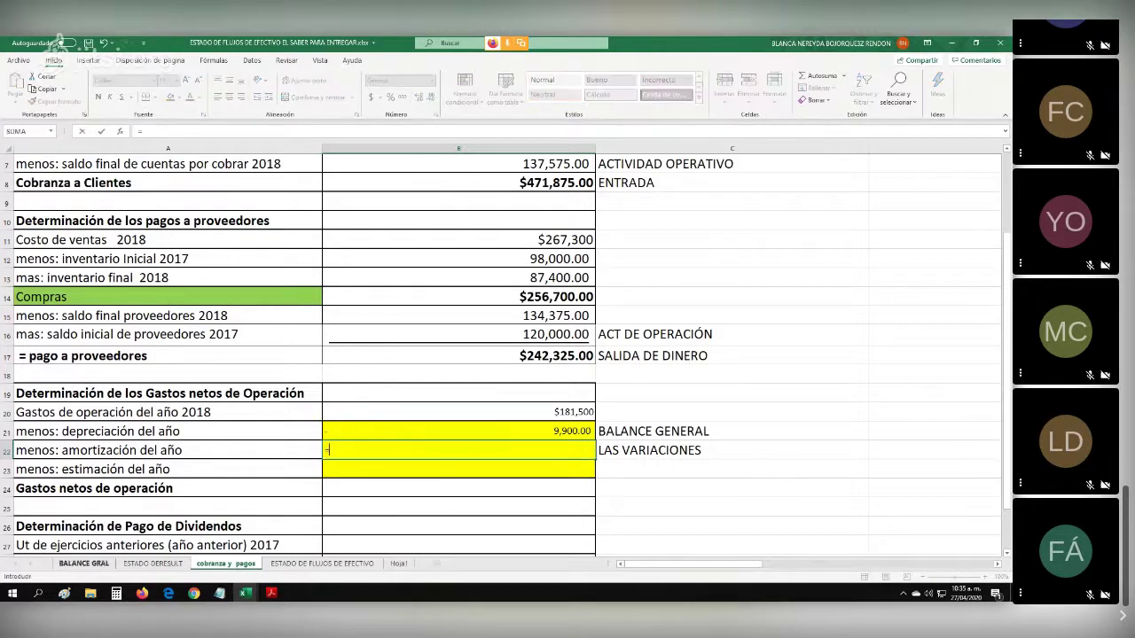
pyautogui.click(84, 564)
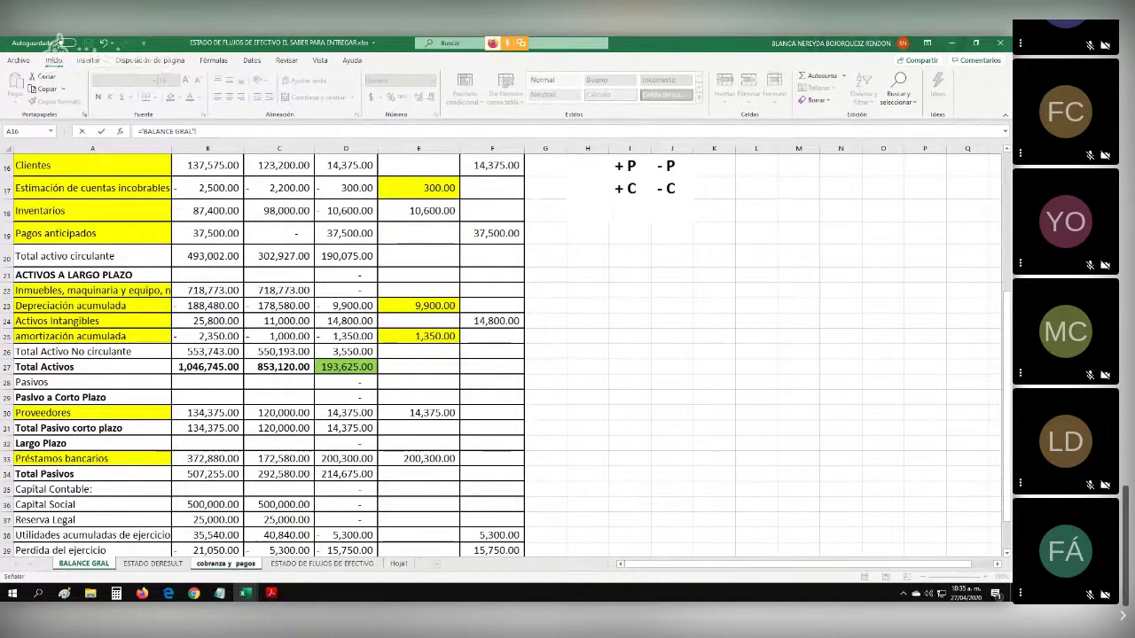
pyautogui.click(347, 337)
pyautogui.press('Return')
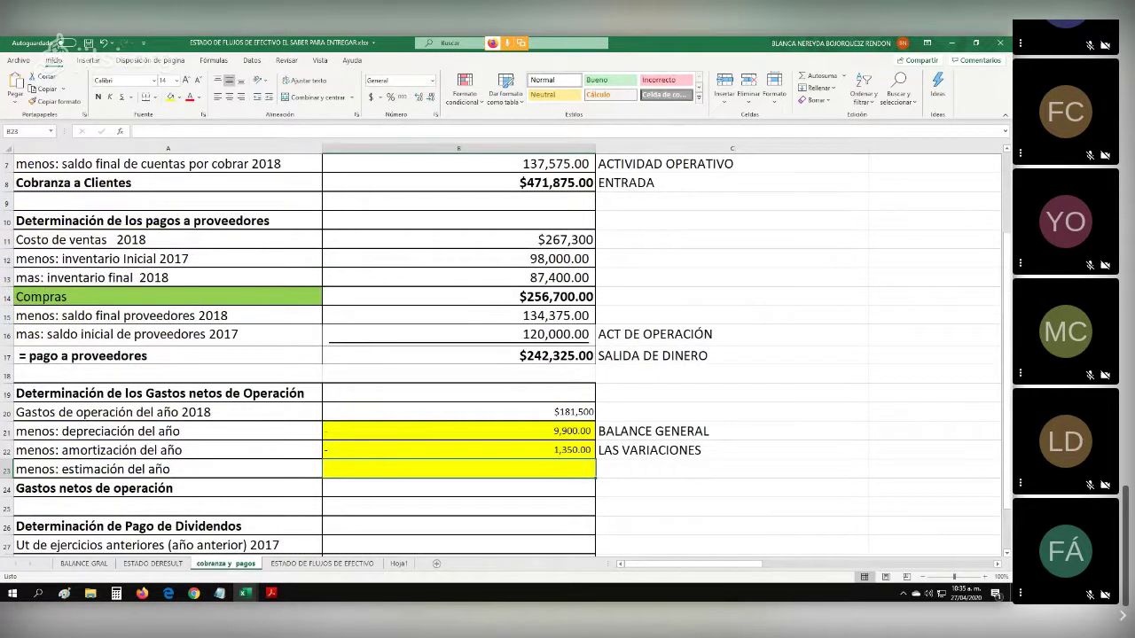
# Link estimación del año in B23 to the Estimación de cuentas incobrables variation in cell D17 of the BALANCE GRAL sheet.
pyautogui.write('=')
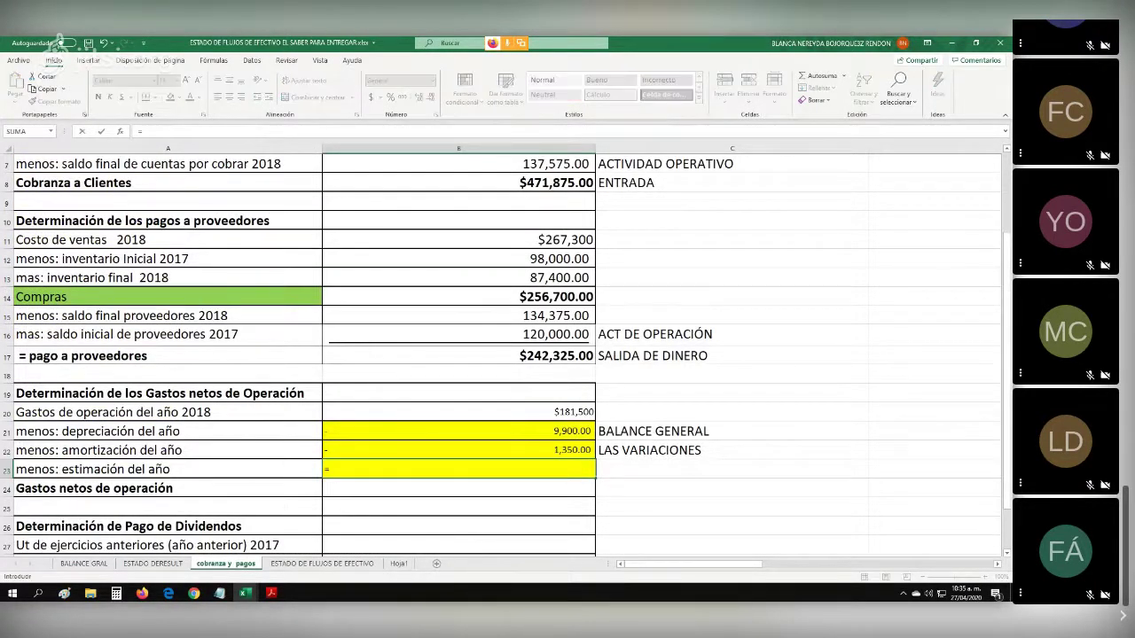
pyautogui.click(84, 564)
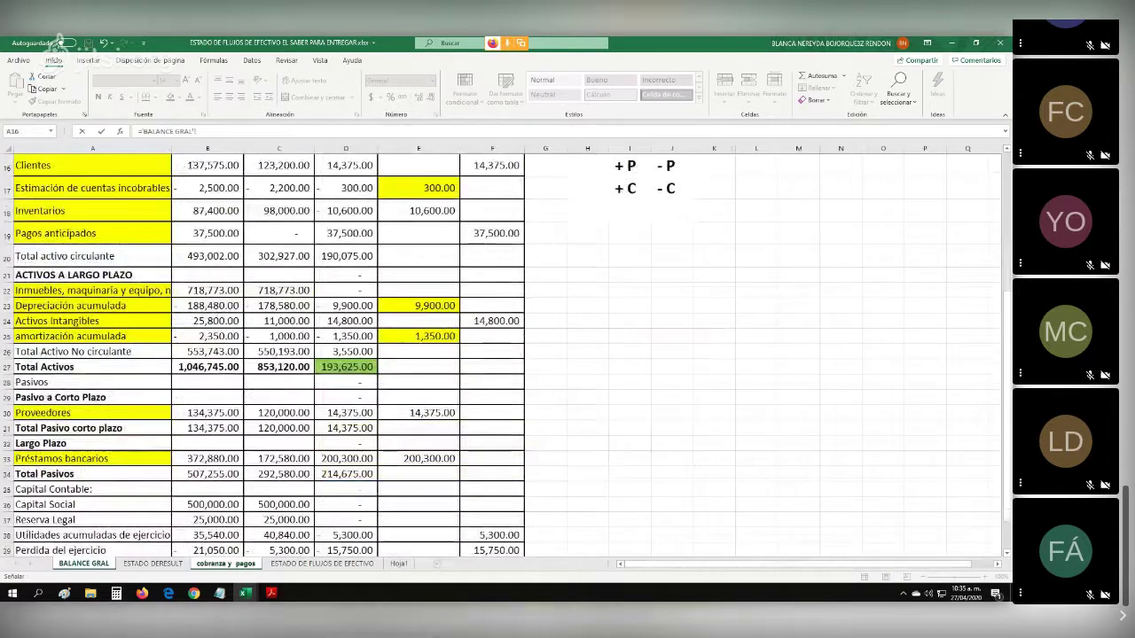
pyautogui.click(346, 188)
pyautogui.press('Return')
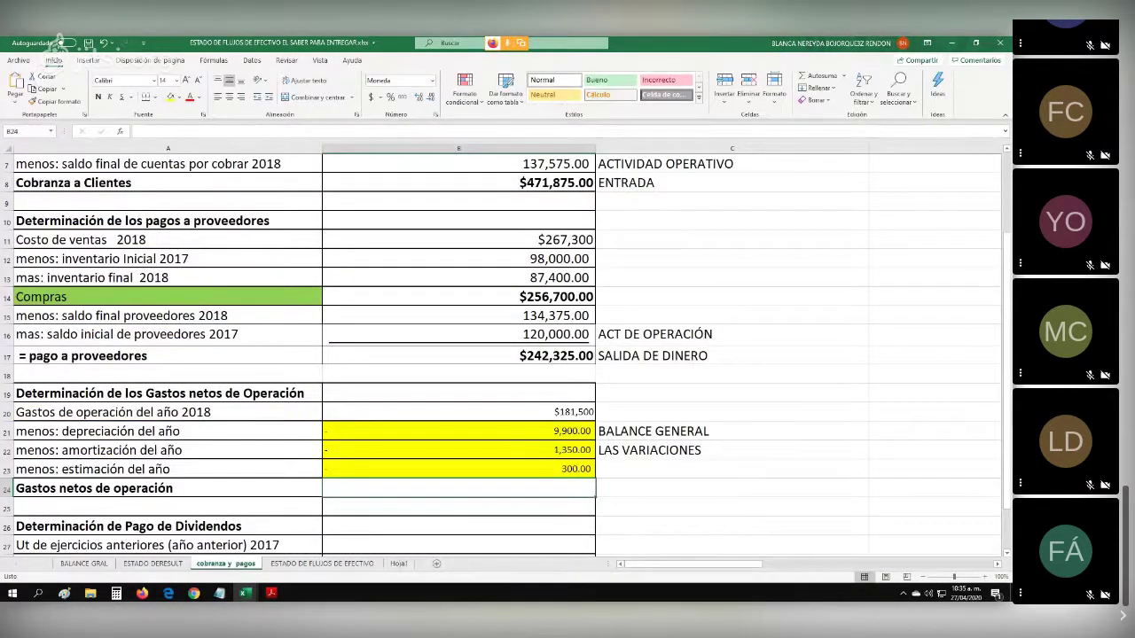
# Calculate Gastos netos de operación in B24 as the automatic sum of B20:B23.
pyautogui.moveTo(523, 412); pyautogui.dragTo(523, 488)
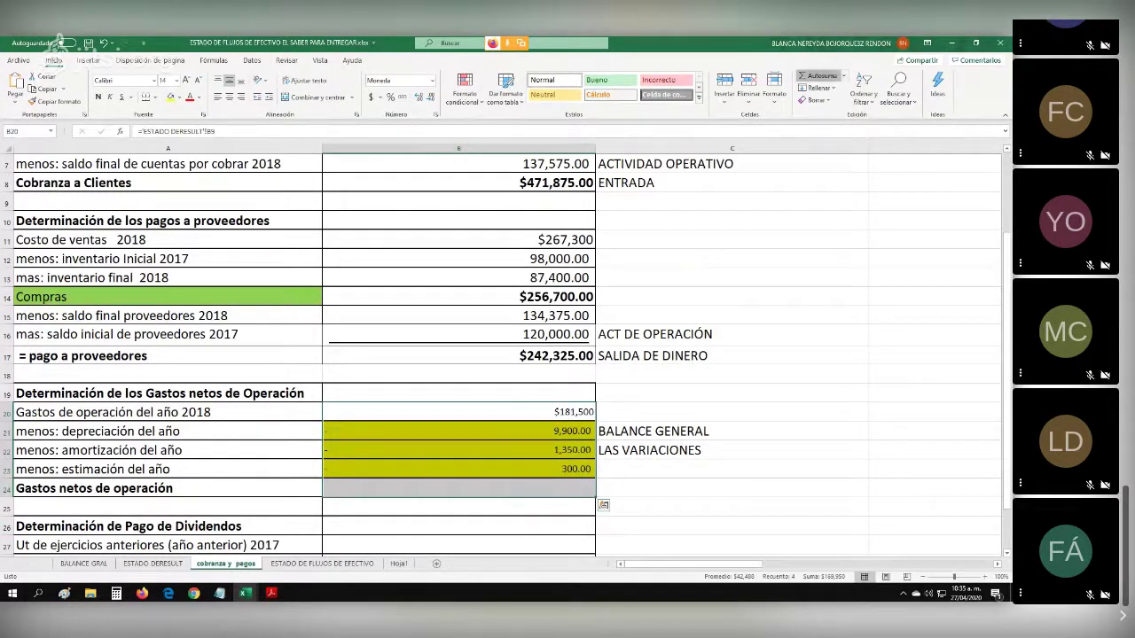
pyautogui.click(820, 76)
pyautogui.click(496, 432)
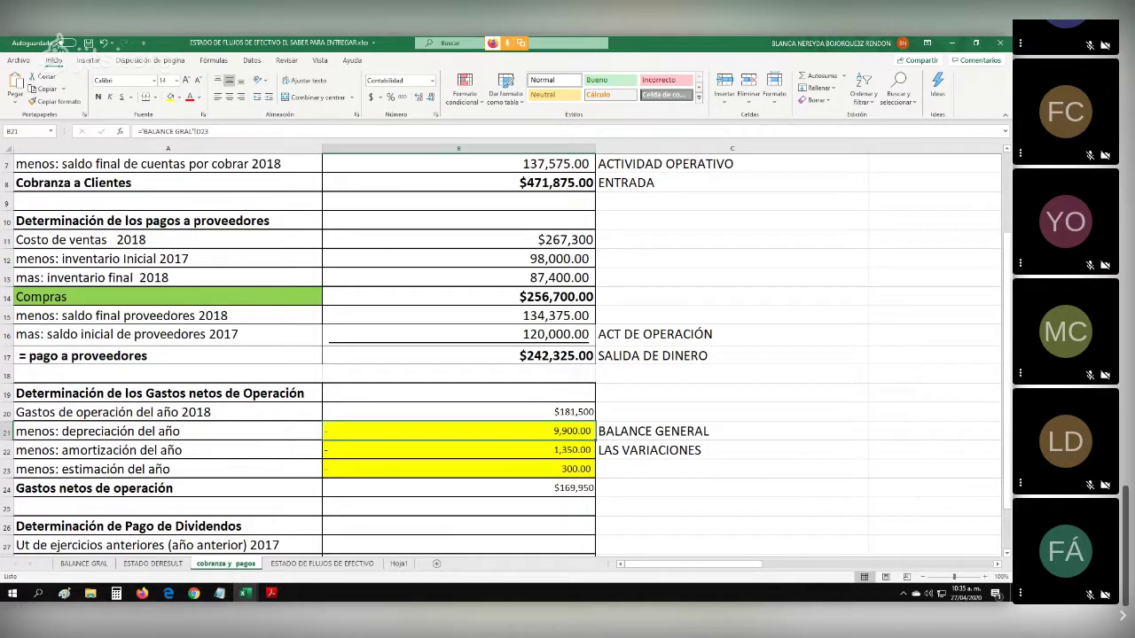
# Make the Gastos netos de operación amount in B24 bold.
pyautogui.click(505, 488)
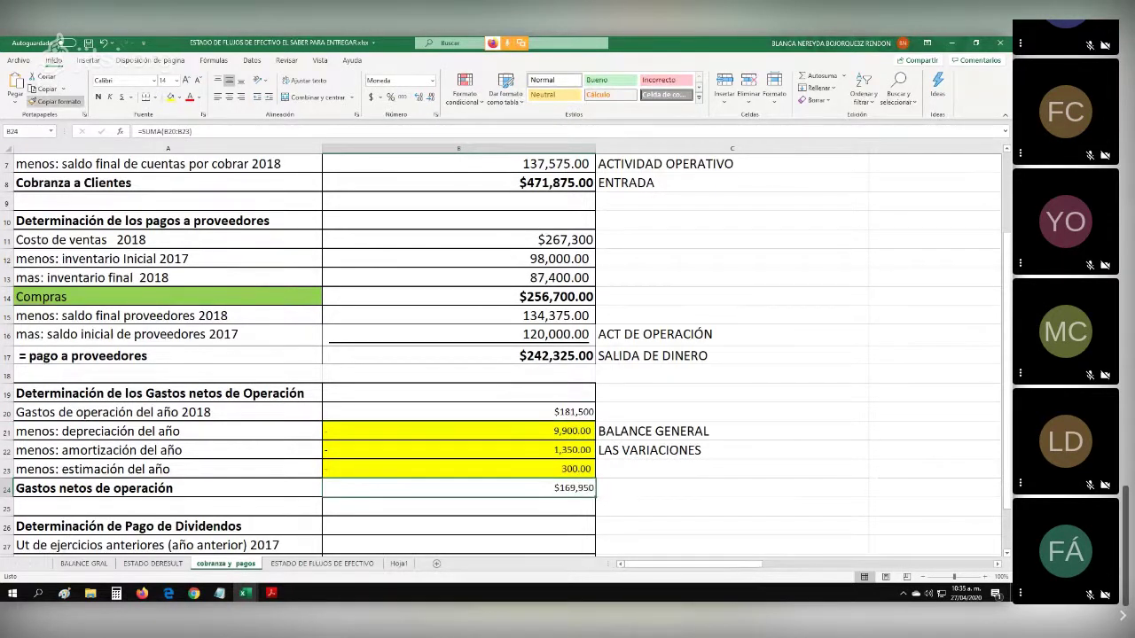
pyautogui.click(98, 97)
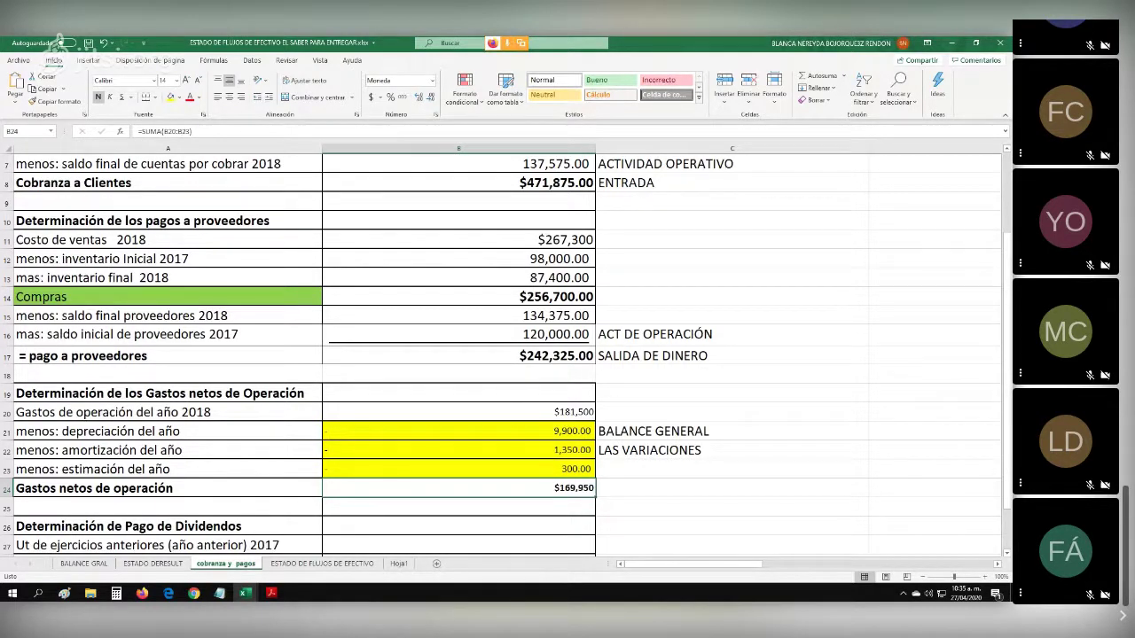
# Examine the depreciación, amortización and estimación amounts against their source variations in cells D23, D25 and D17 of the BALANCE GRAL sheet.
pyautogui.click(488, 432)
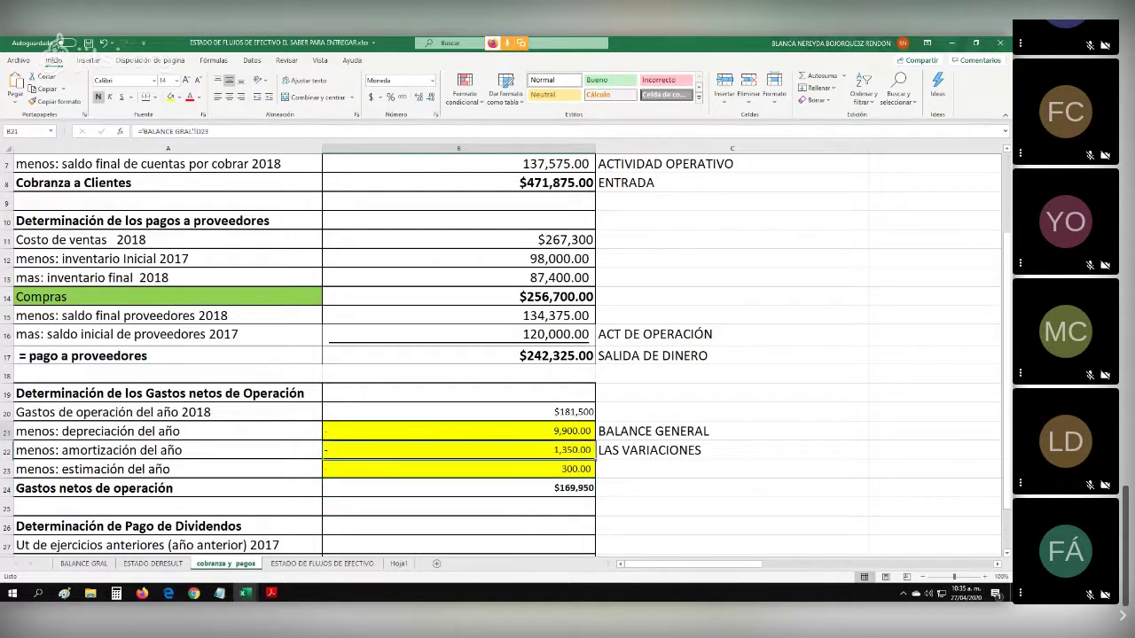
pyautogui.moveTo(488, 432); pyautogui.dragTo(488, 469)
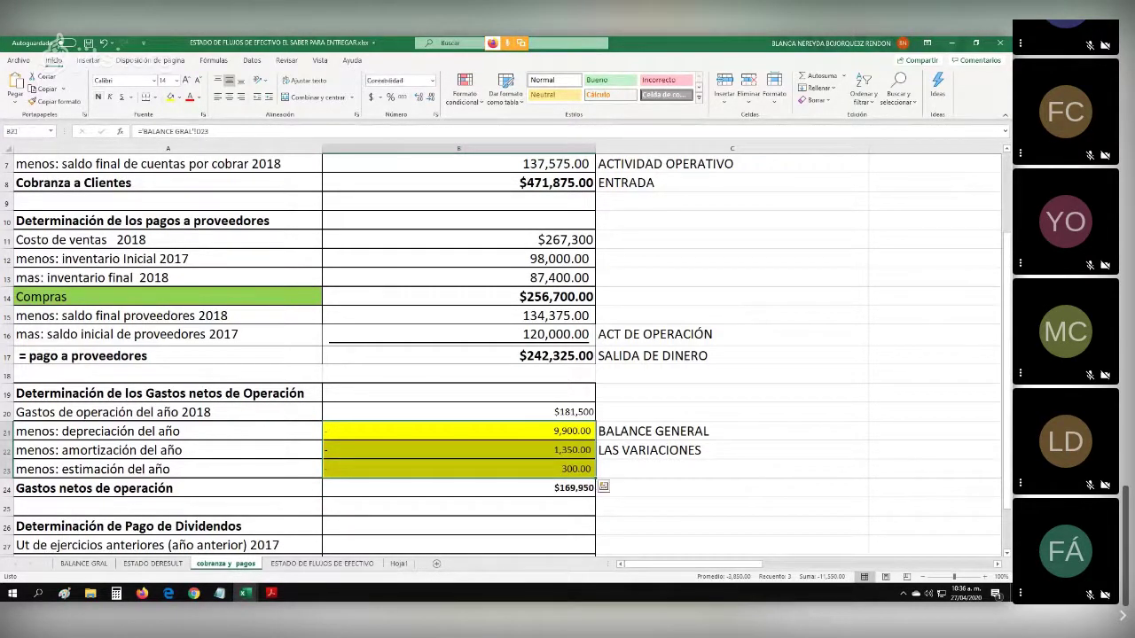
pyautogui.moveTo(656, 431); pyautogui.dragTo(656, 450)
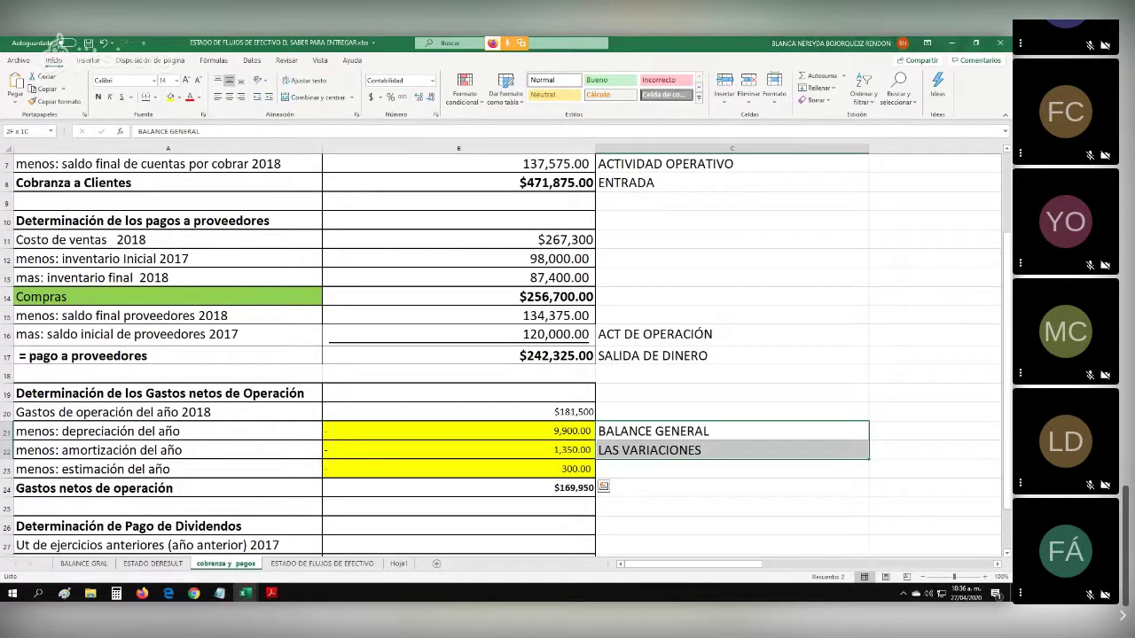
pyautogui.moveTo(458, 431); pyautogui.dragTo(458, 506)
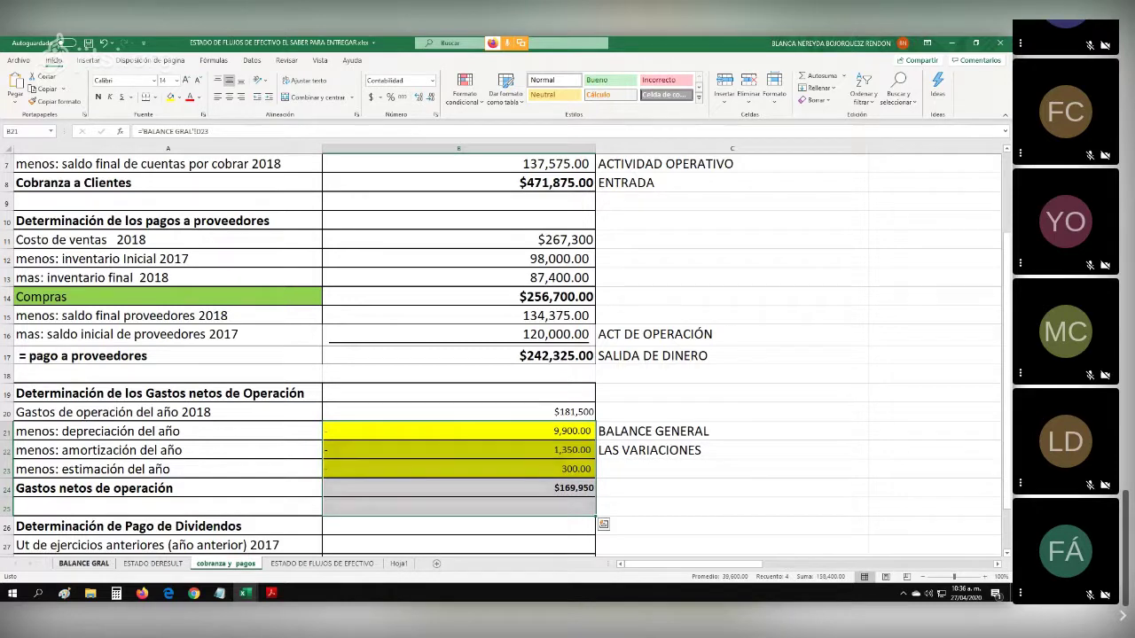
pyautogui.click(84, 564)
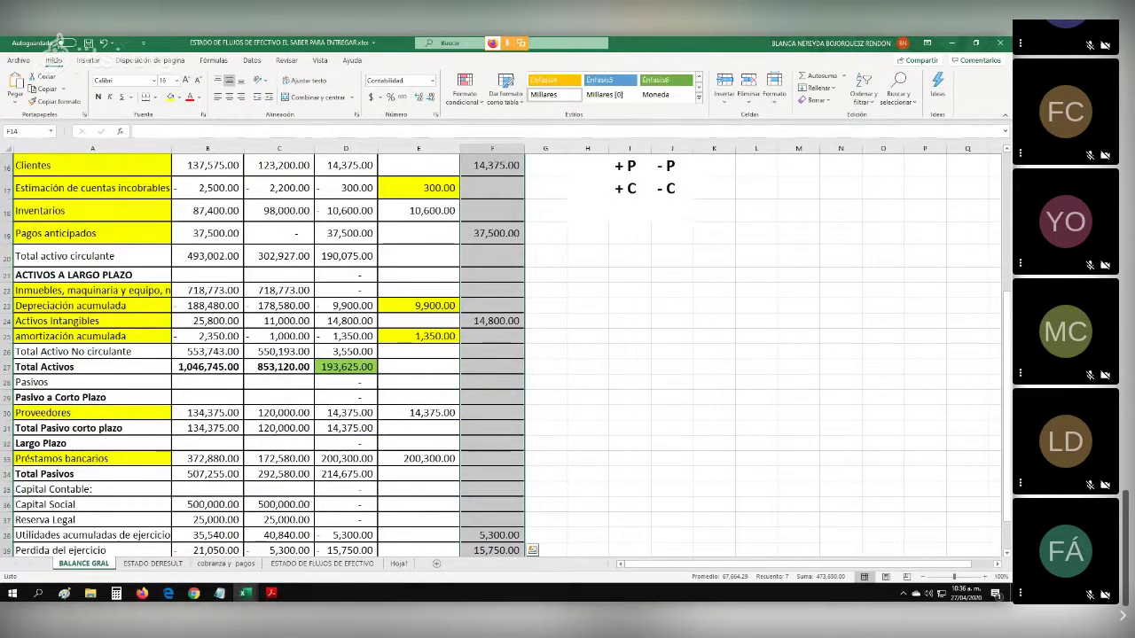
pyautogui.click(346, 306)
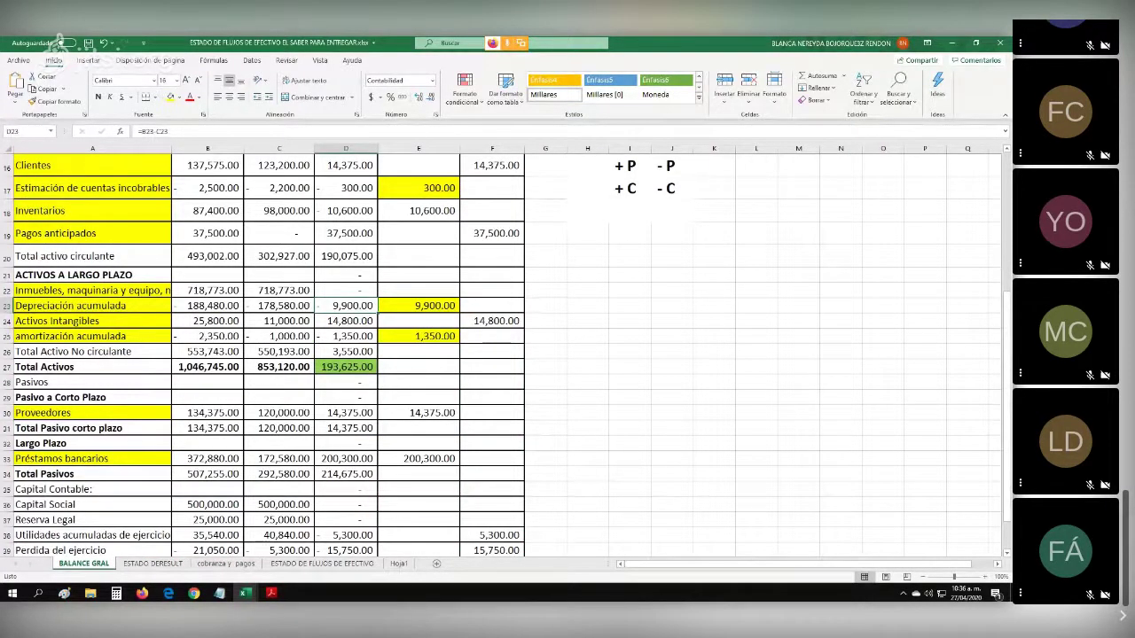
pyautogui.click(347, 337)
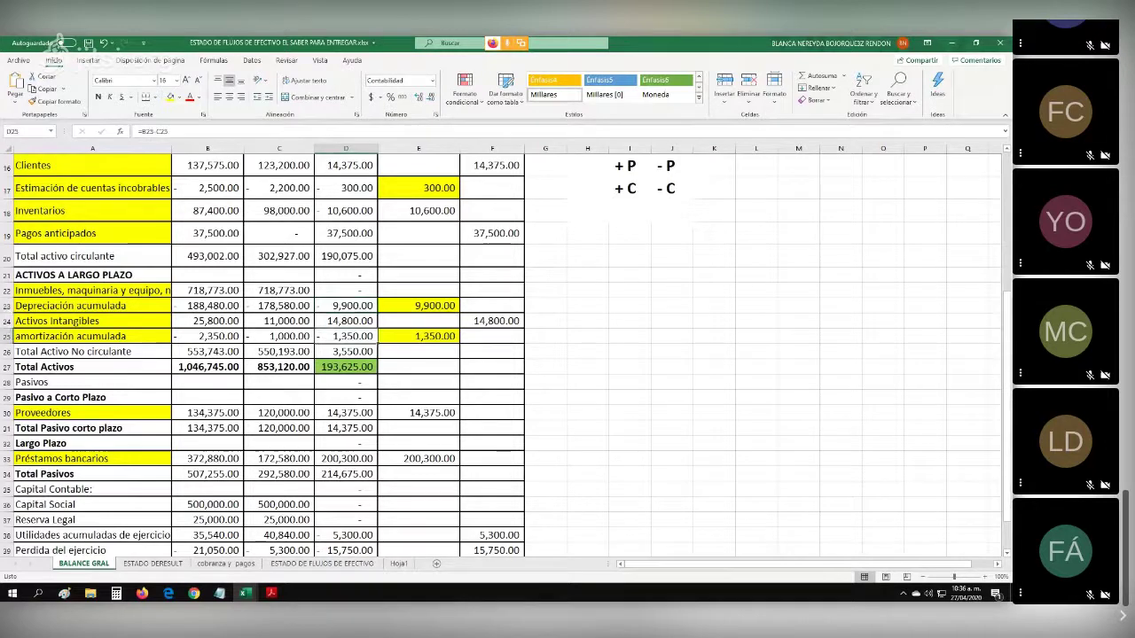
pyautogui.click(346, 233)
pyautogui.click(345, 188)
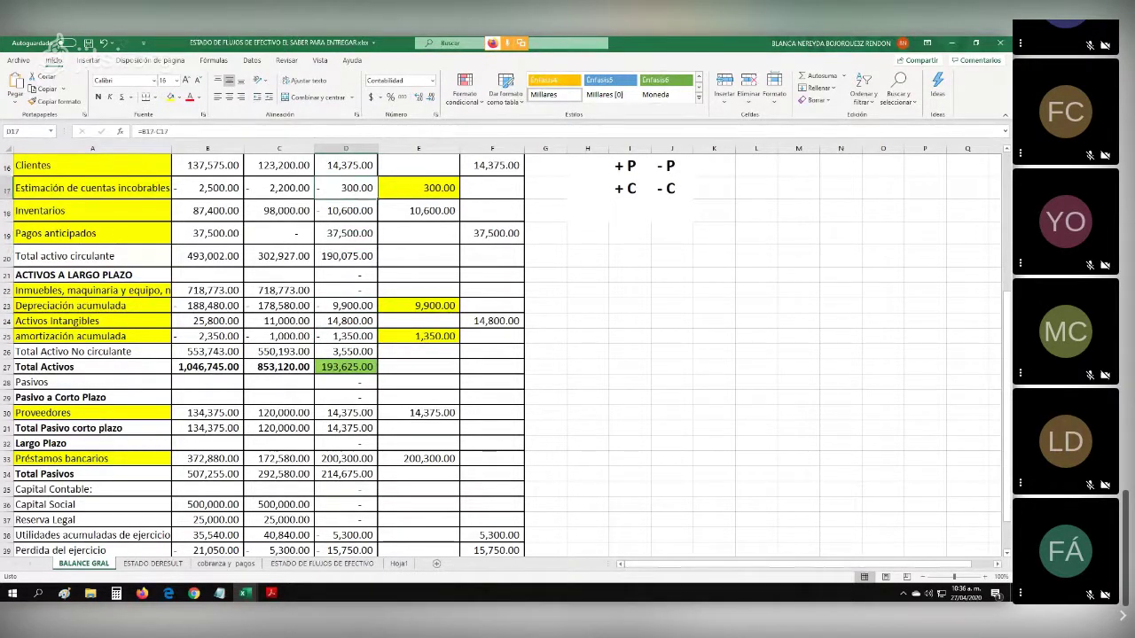
pyautogui.click(225, 564)
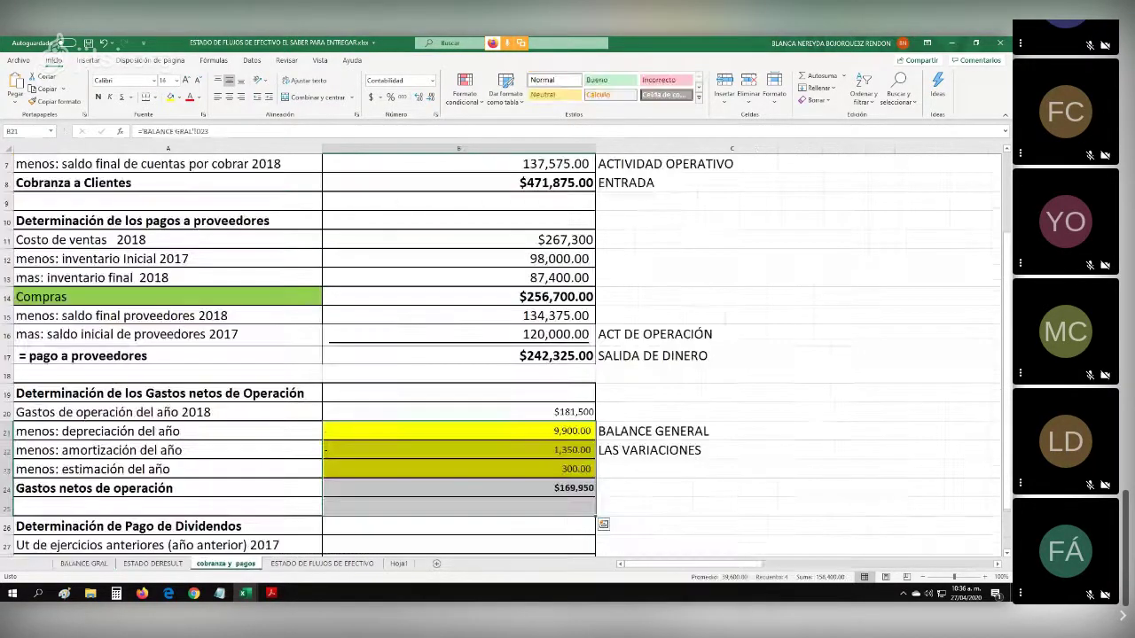
pyautogui.moveTo(458, 413); pyautogui.dragTo(459, 487)
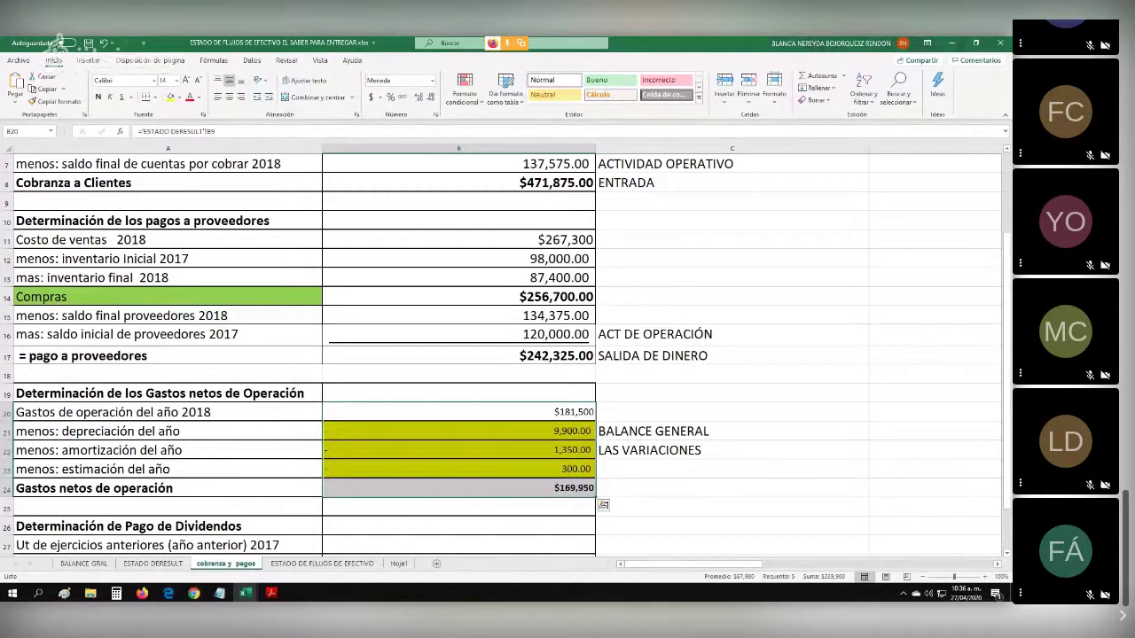
# Clear the depreciación, amortización, estimación and Gastos netos de operación formulas from B21:B24.
pyautogui.click(458, 488)
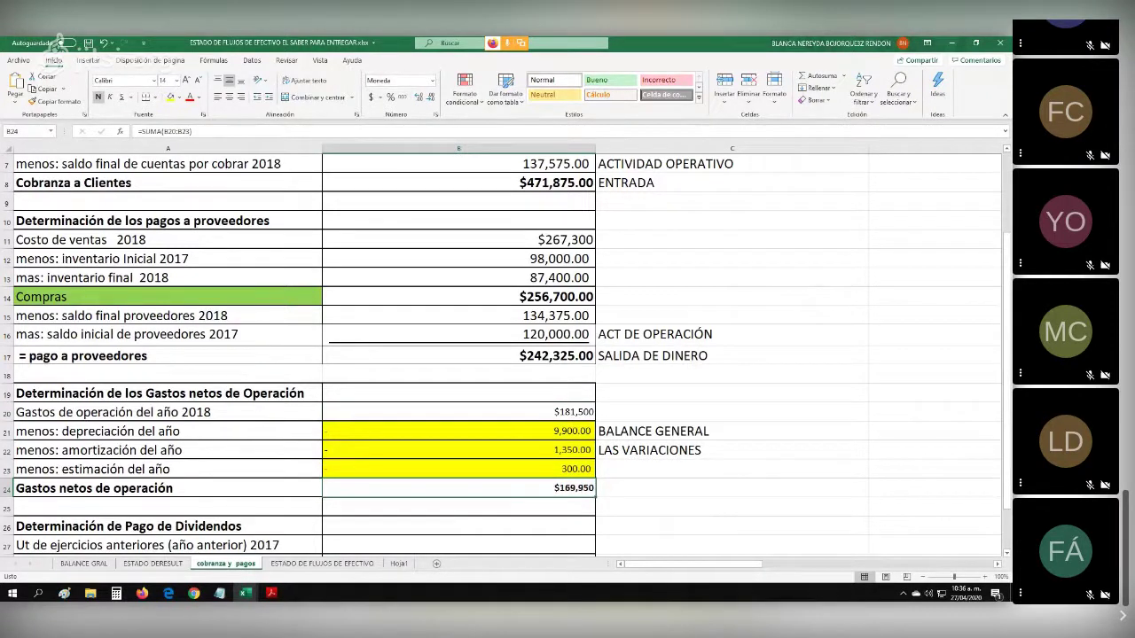
pyautogui.moveTo(458, 431); pyautogui.dragTo(459, 488)
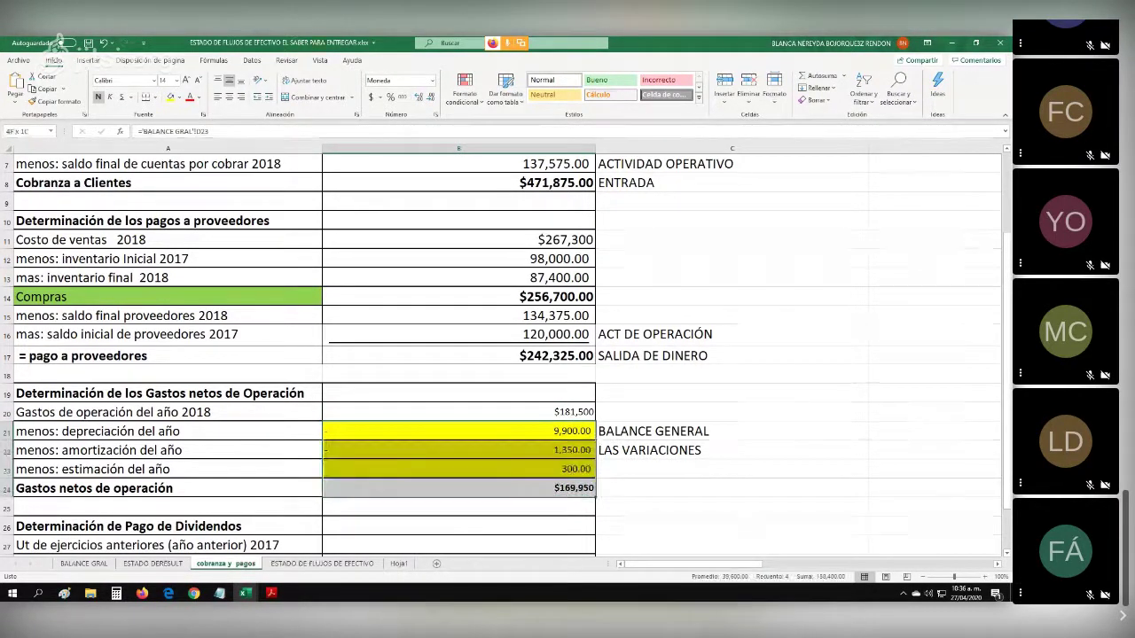
pyautogui.press('Delete')
# Link depreciación del año in B21 to the positive Depreciación acumulada amount in cell E23 of the BALANCE GRAL sheet.
pyautogui.click(458, 432)
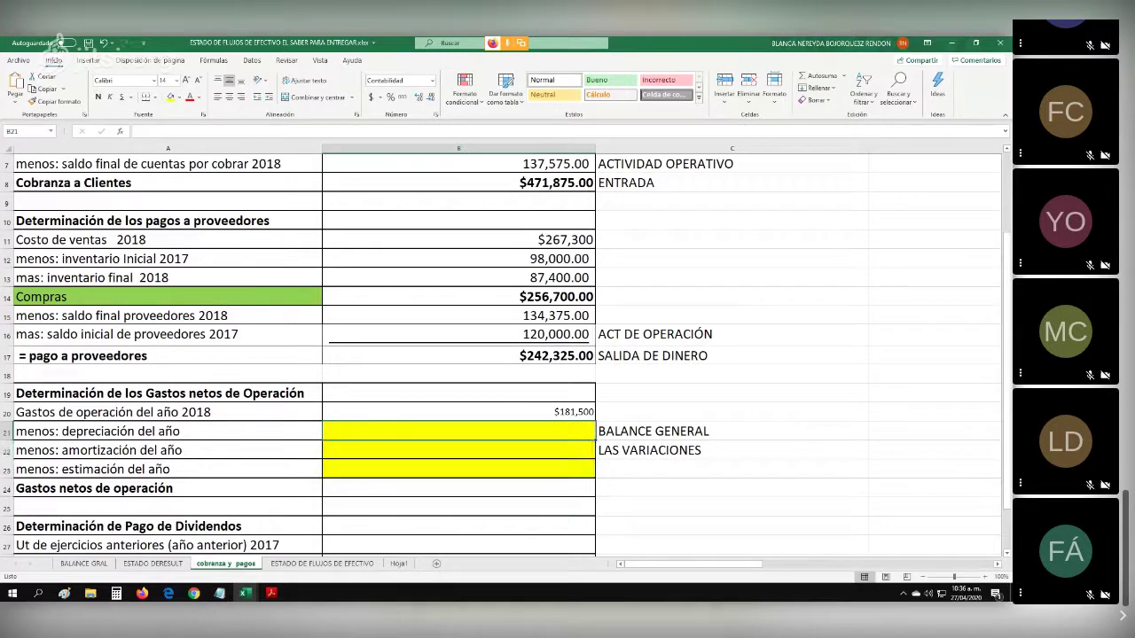
pyautogui.write("='BALANCE GRAL'!")
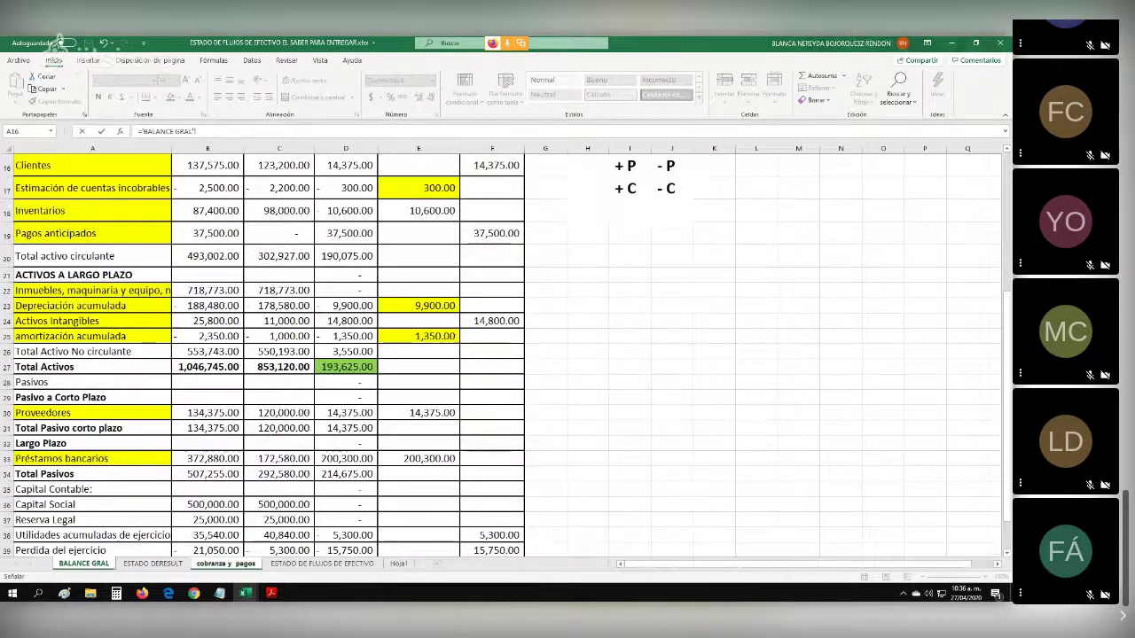
pyautogui.click(83, 562)
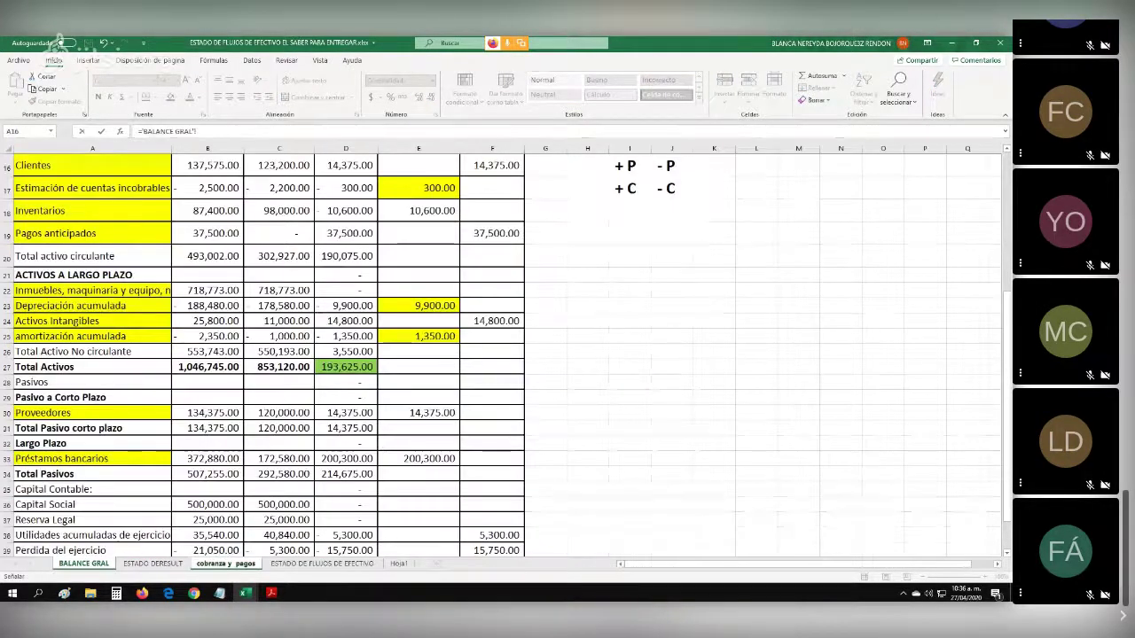
pyautogui.click(418, 306)
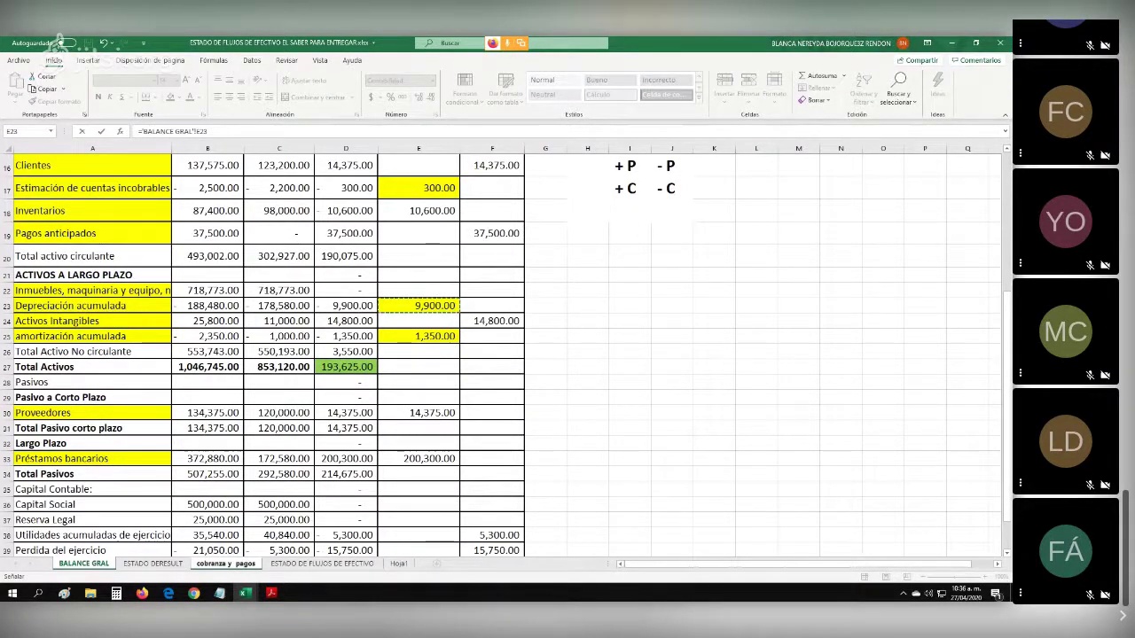
pyautogui.press('Return')
# Link amortización del año in B22 to cell E25 and estimación del año in B23 to cell E17 of the BALANCE GRAL sheet.
pyautogui.write('=')
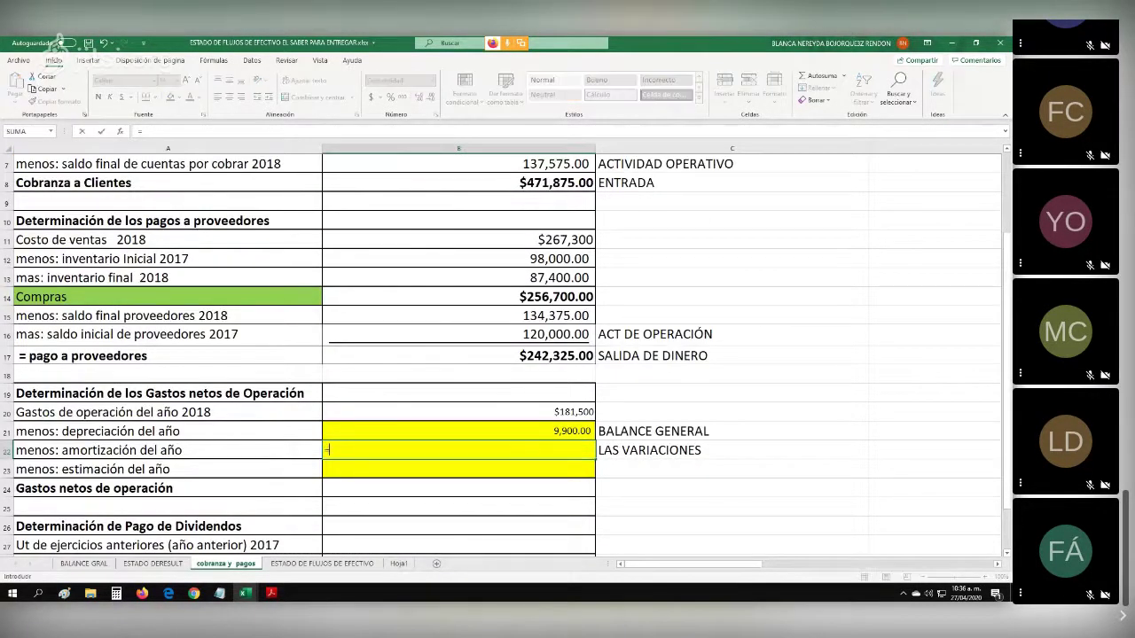
pyautogui.click(83, 564)
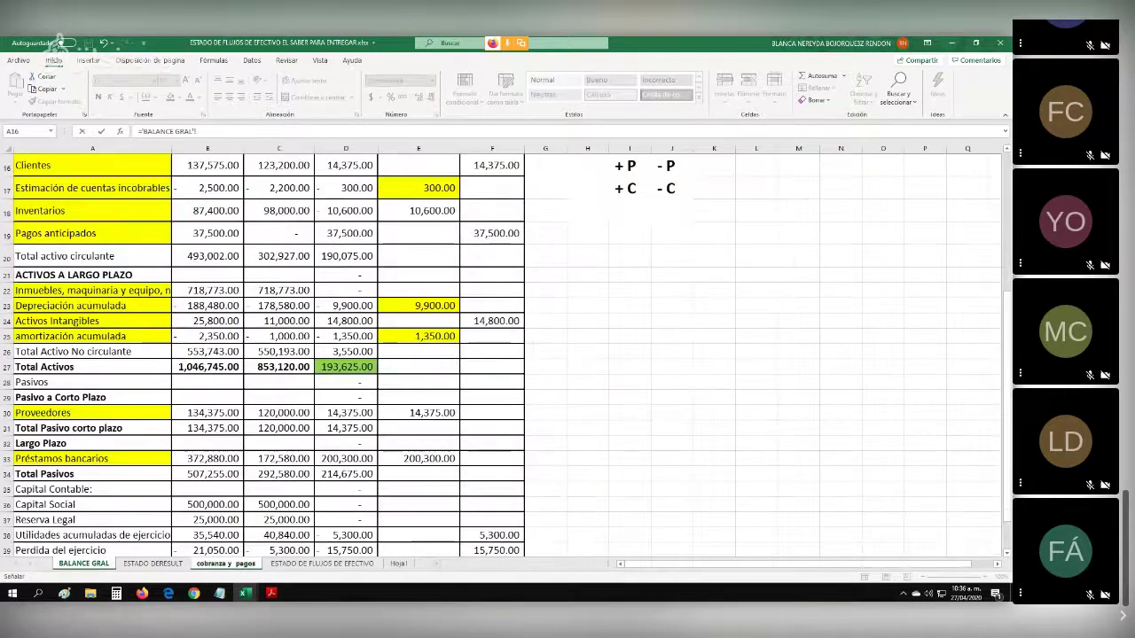
pyautogui.click(418, 336)
pyautogui.press('Return')
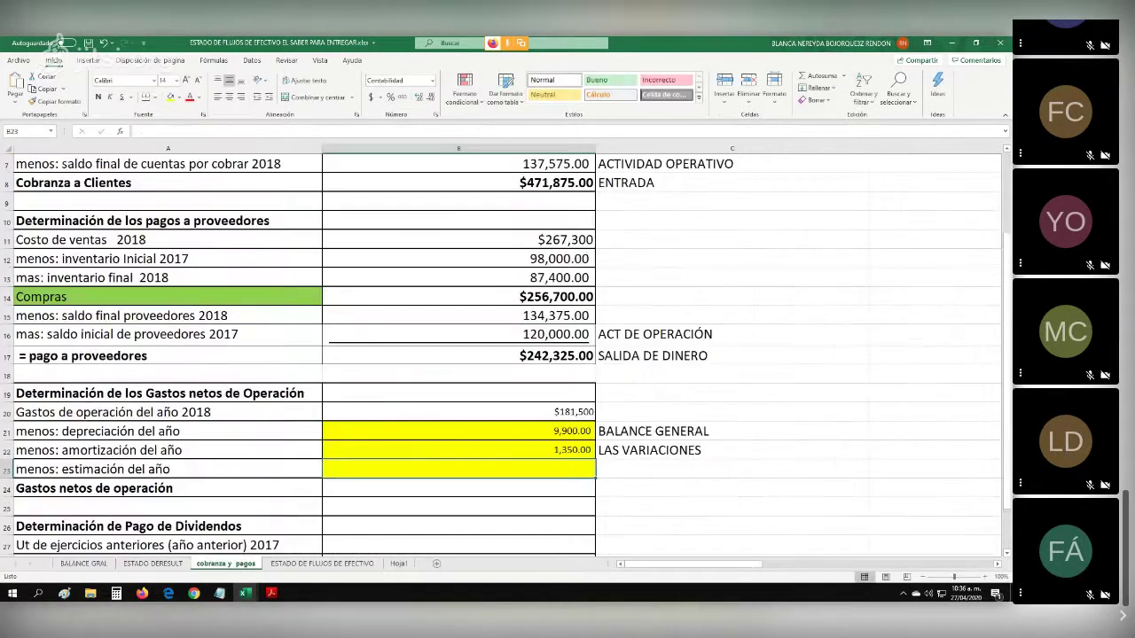
pyautogui.write('=')
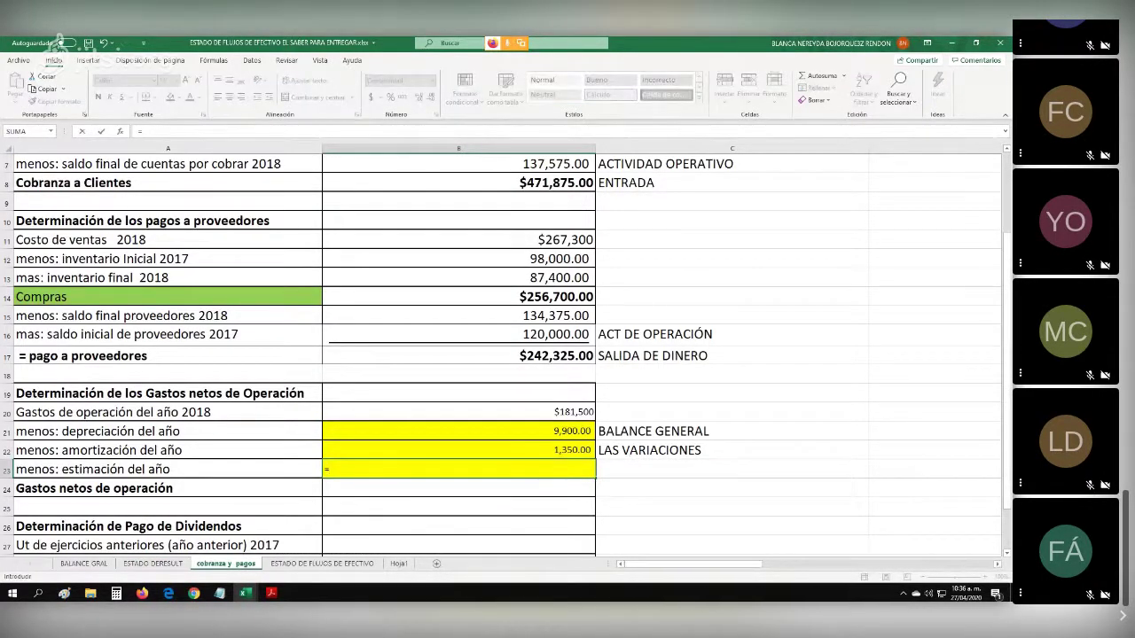
pyautogui.click(83, 564)
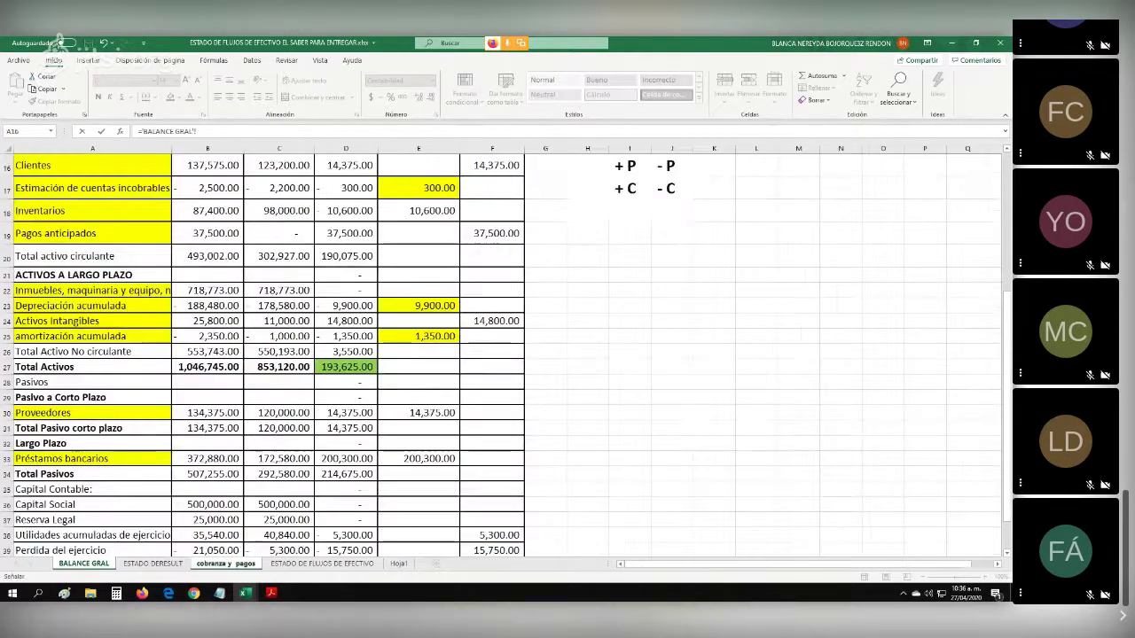
pyautogui.click(419, 188)
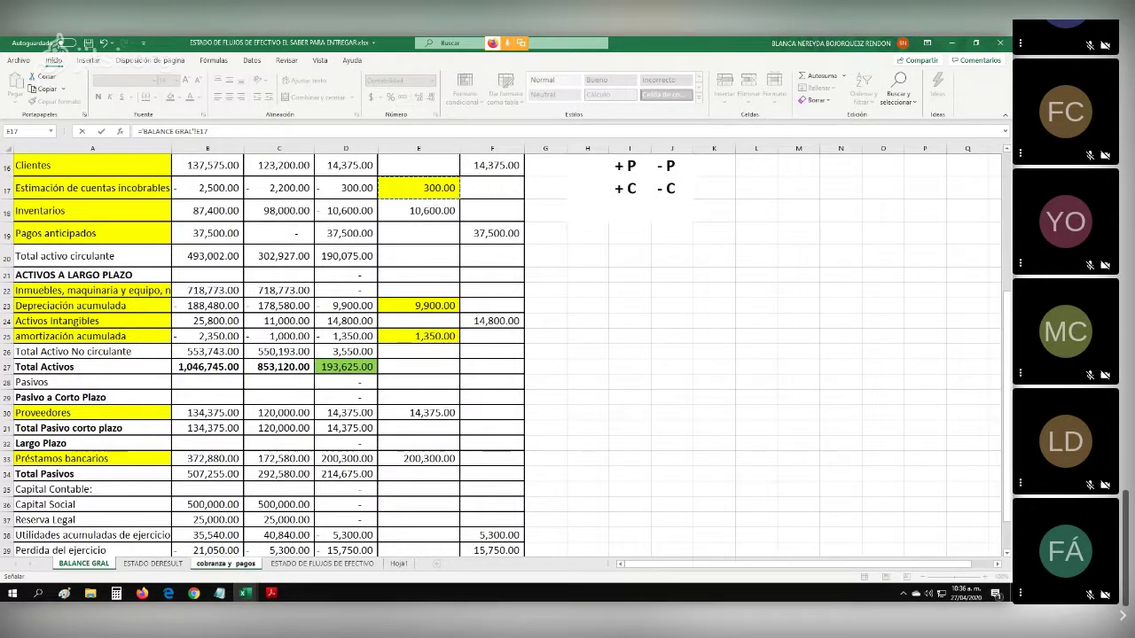
pyautogui.press('Return')
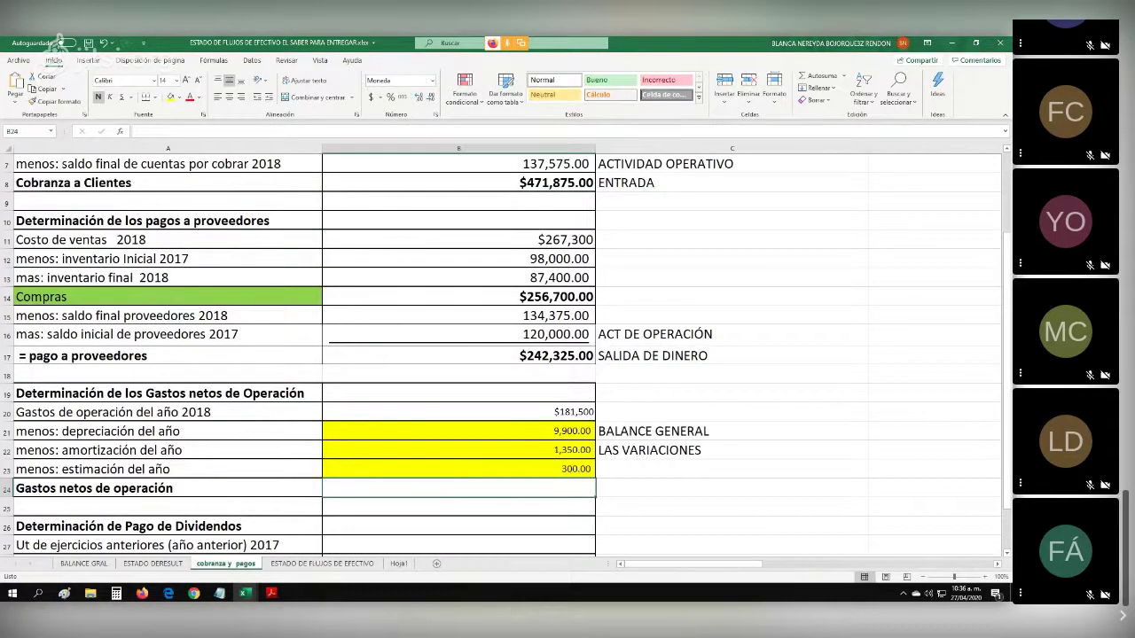
# Calculate Gastos netos de operación in B24 with the formula =B20-B21-B22-B23.
pyautogui.write('=')
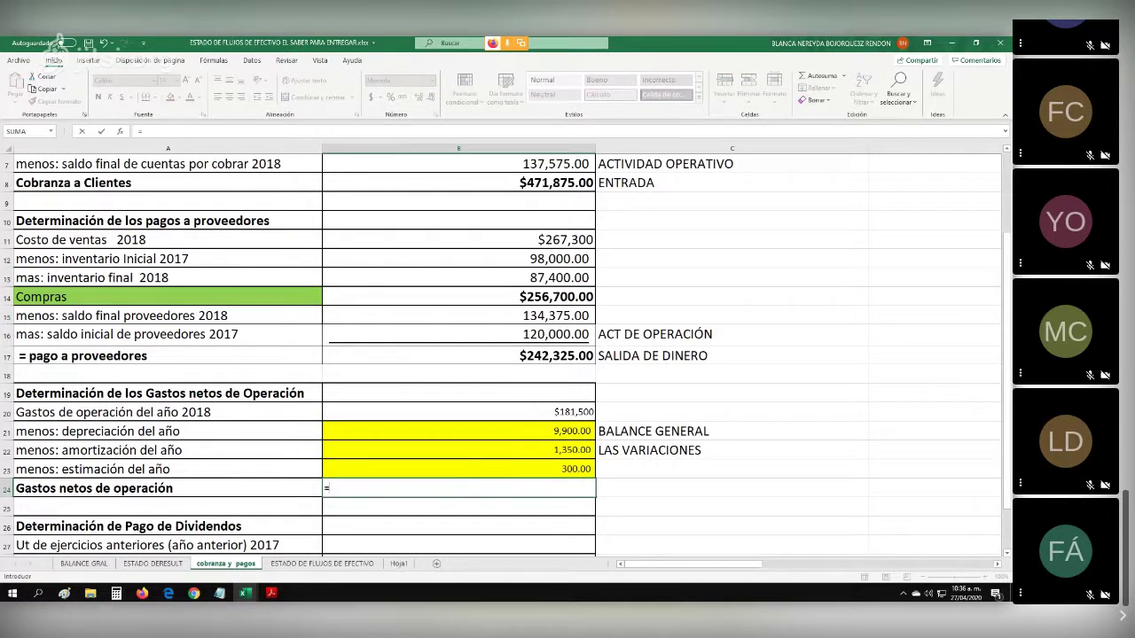
pyautogui.click(459, 412)
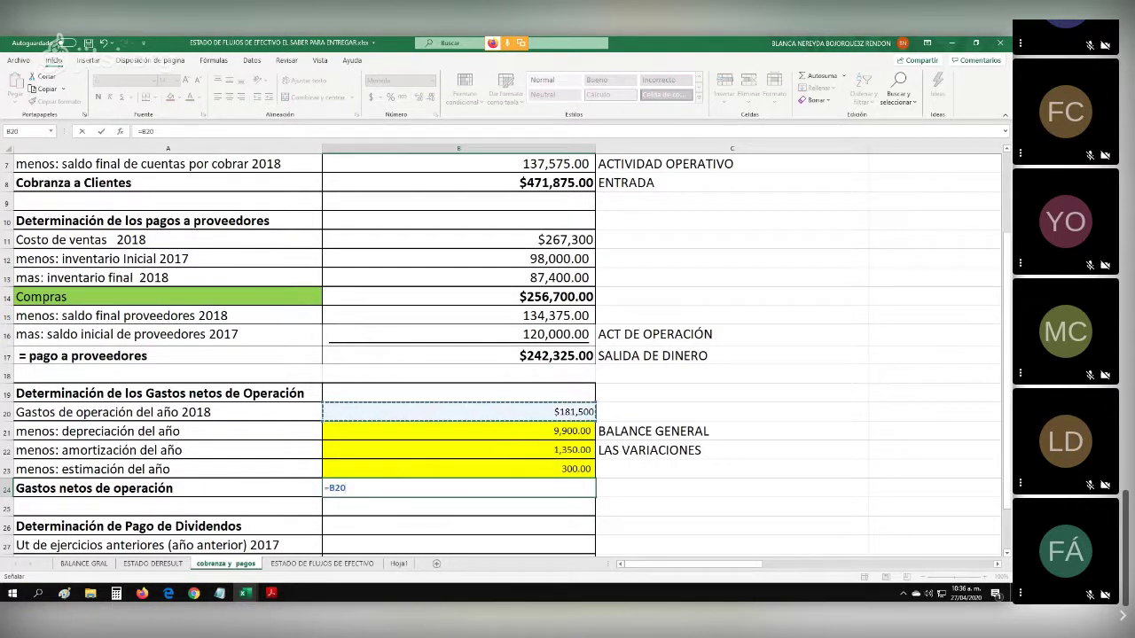
pyautogui.write('-')
pyautogui.click(459, 431)
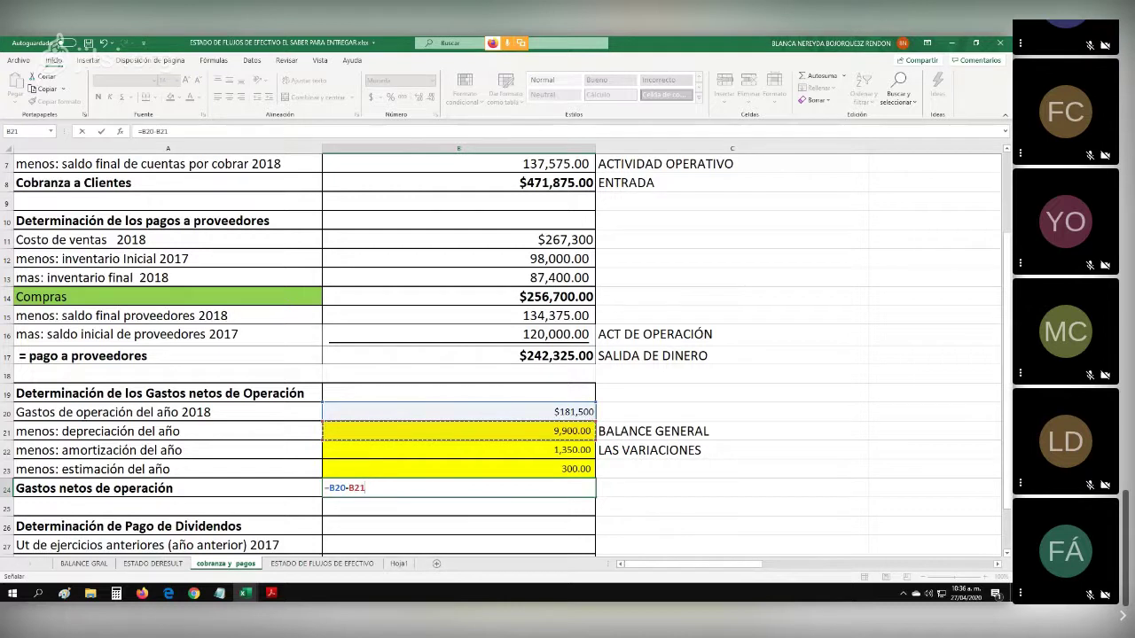
pyautogui.write('-')
pyautogui.click(458, 450)
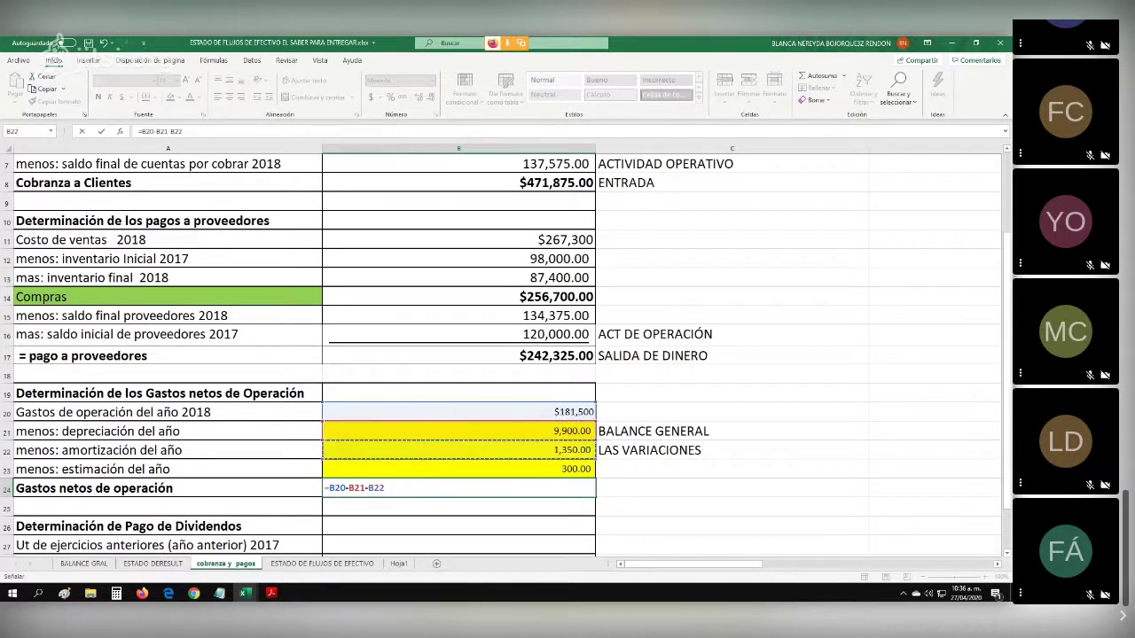
pyautogui.write('-')
pyautogui.click(459, 469)
pyautogui.press('Return')
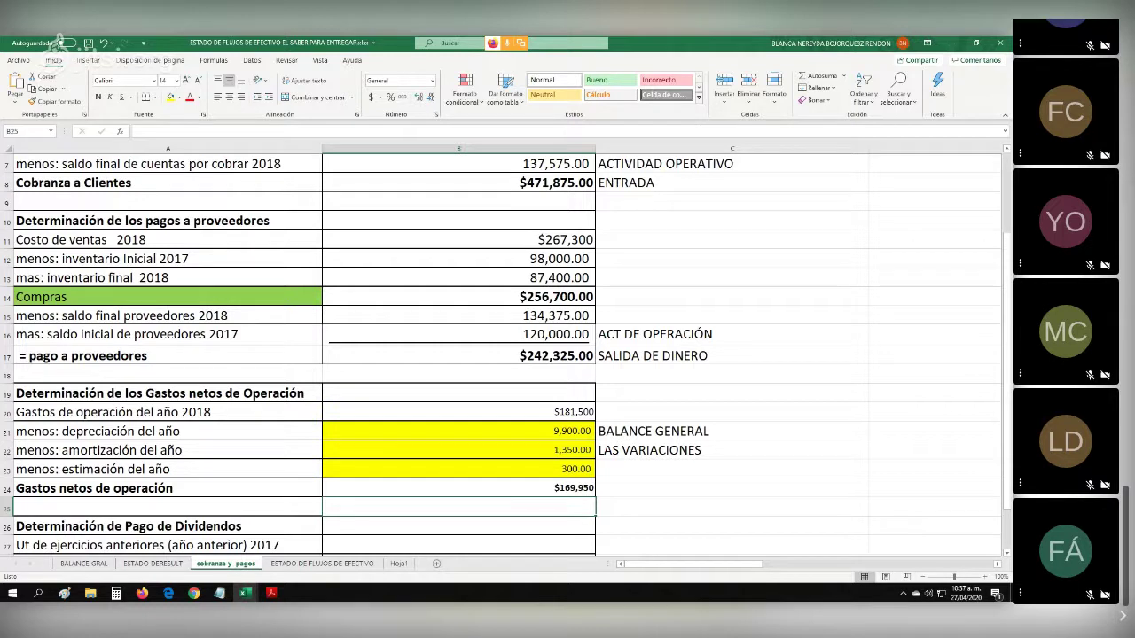
# Add the notes ACT DE OPERACIÓN in C24 and SALIDA DE DINERO in C25 beside Gastos netos de operación.
pyautogui.click(732, 489)
pyautogui.write('ACT')
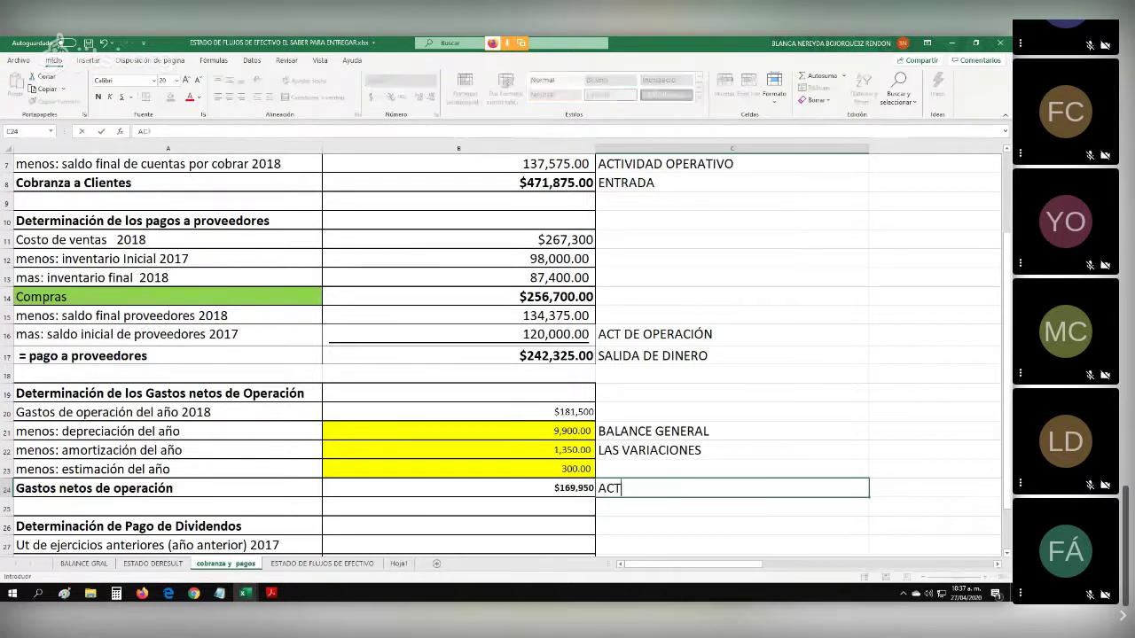
pyautogui.write(' DE OPERACIÓN')
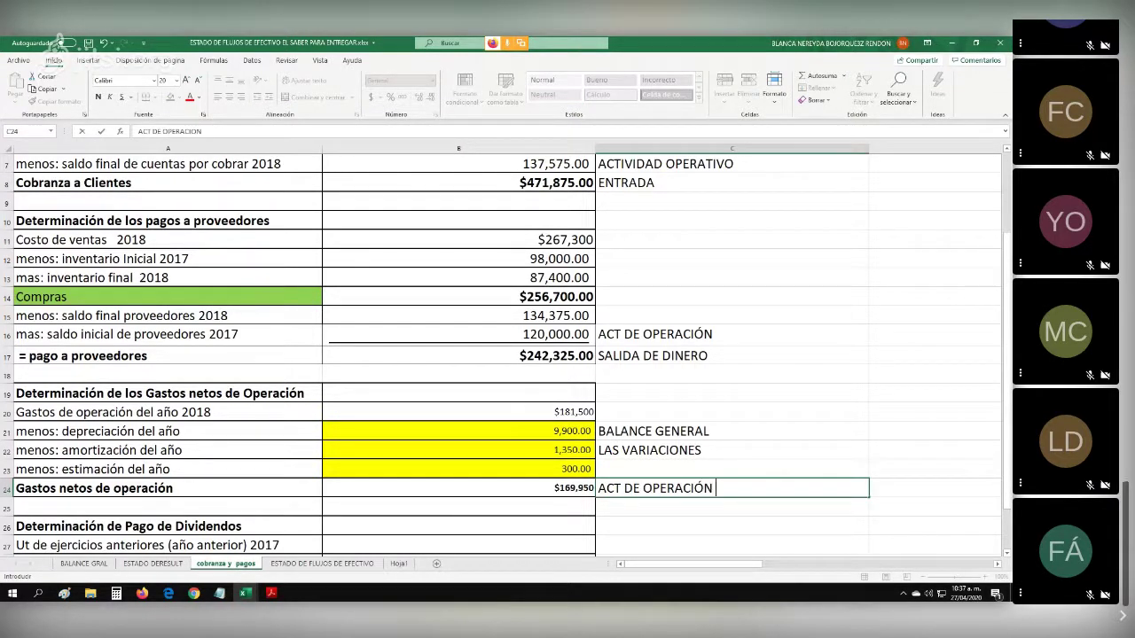
pyautogui.press('Return')
pyautogui.write('SA')
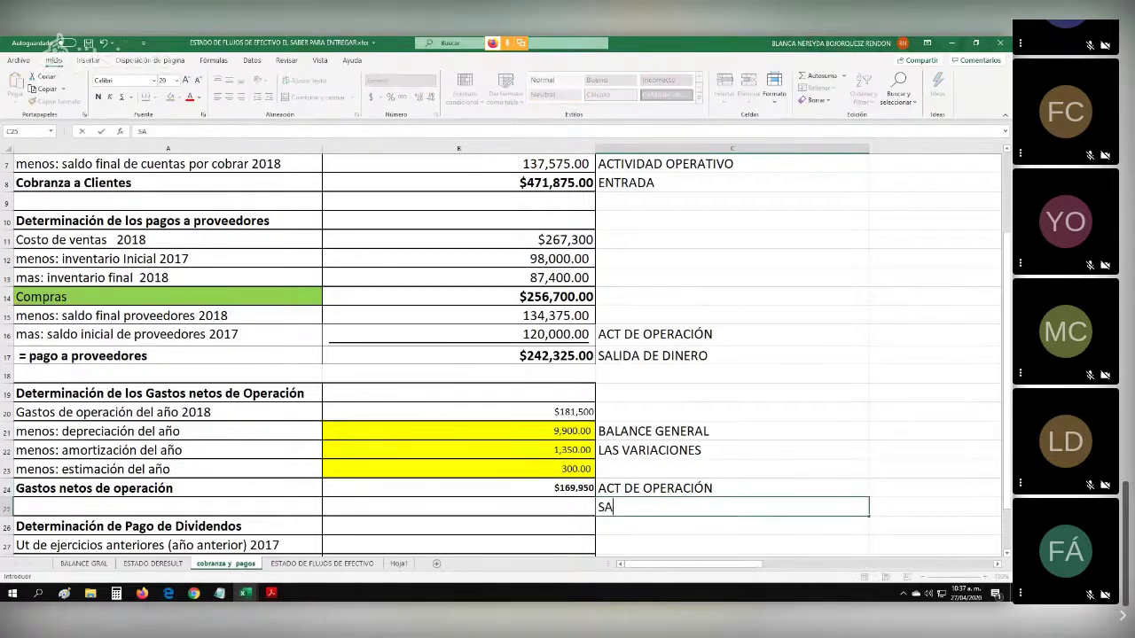
pyautogui.write('LIDA DE DIN')
pyautogui.press('BackSpace')
pyautogui.write('DINERO')
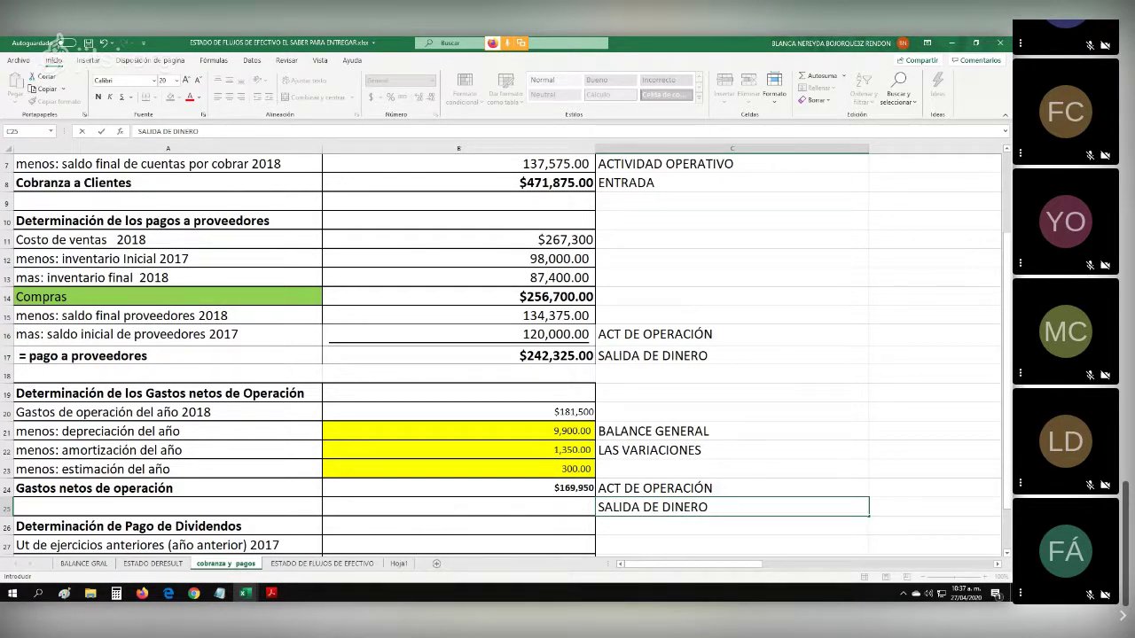
pyautogui.scroll(-1, 505, 354)
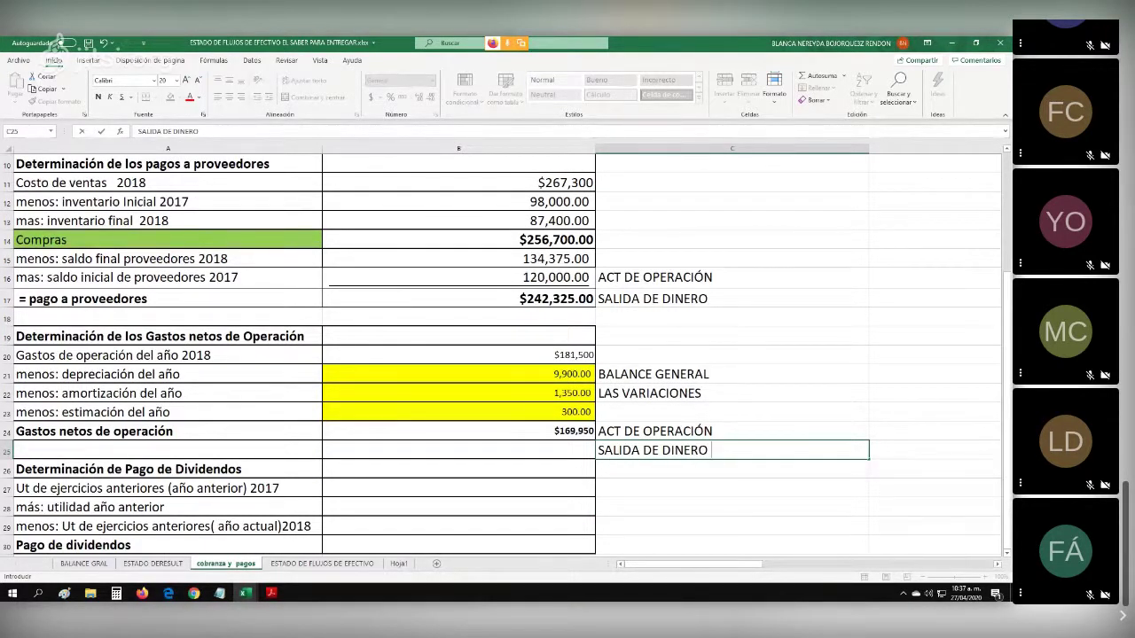
pyautogui.click(458, 432)
# Begin a formula for Ut de ejercicios anteriores (año anterior) 2017 in B27 that references the capital contable section of the BALANCE GRAL sheet.
pyautogui.scroll(-1, 458, 431)
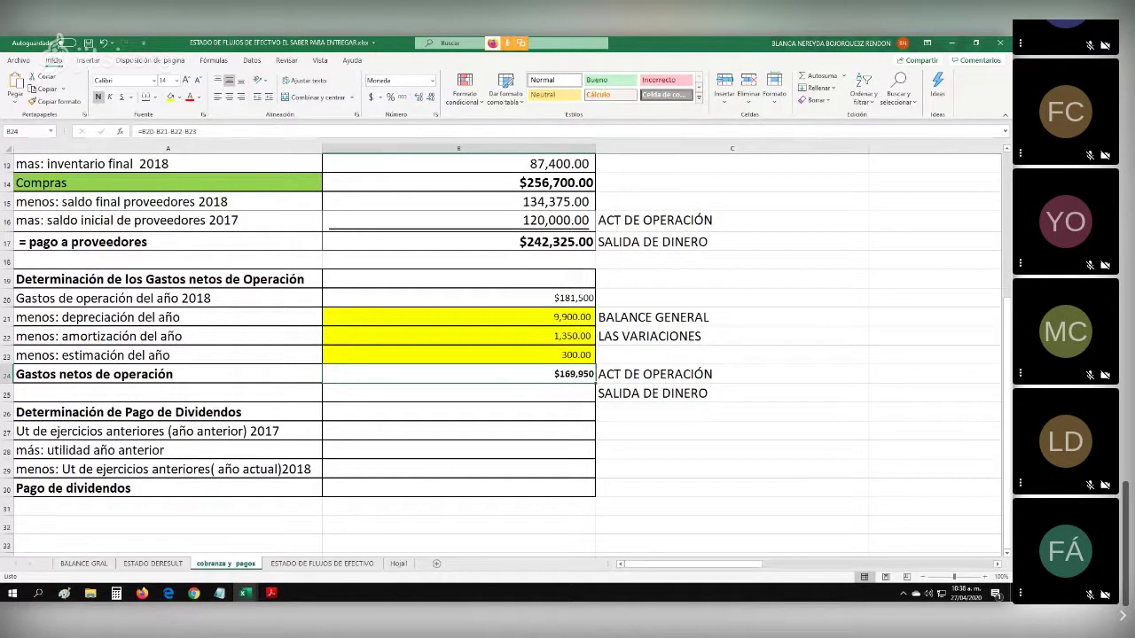
pyautogui.moveTo(458, 412); pyautogui.dragTo(458, 488)
pyautogui.click(458, 488)
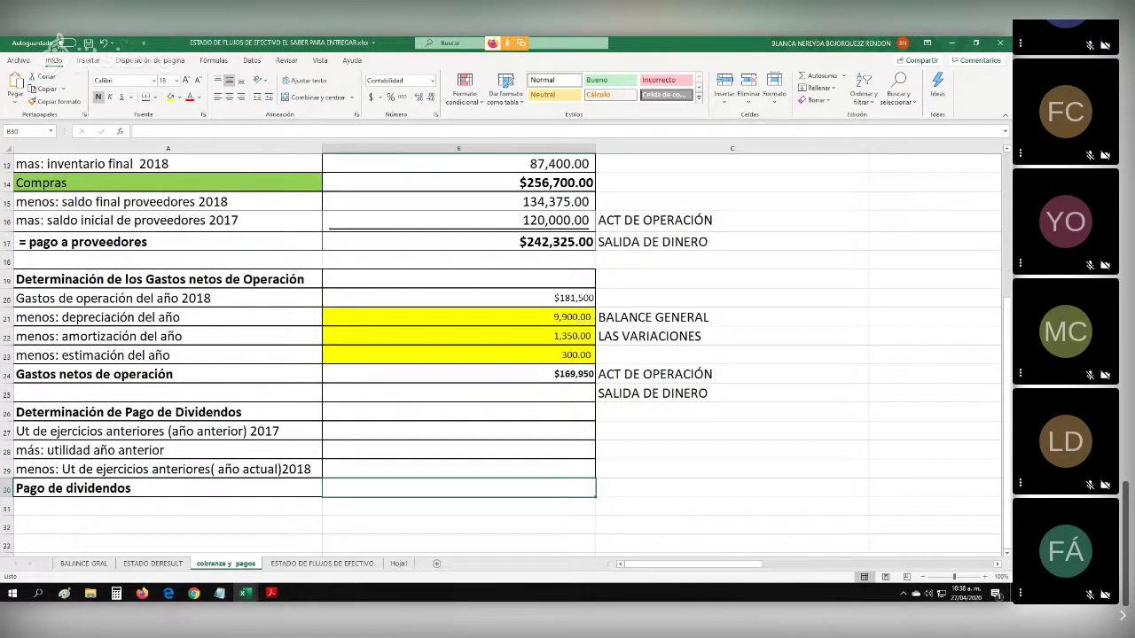
pyautogui.click(459, 432)
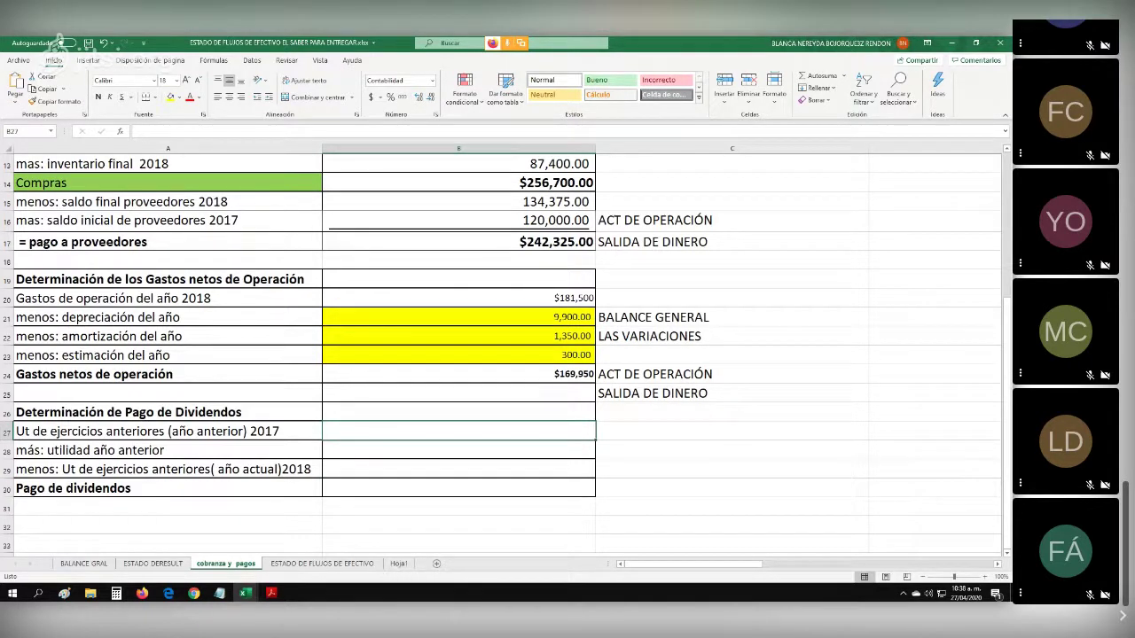
pyautogui.click(167, 450)
pyautogui.press('Right')
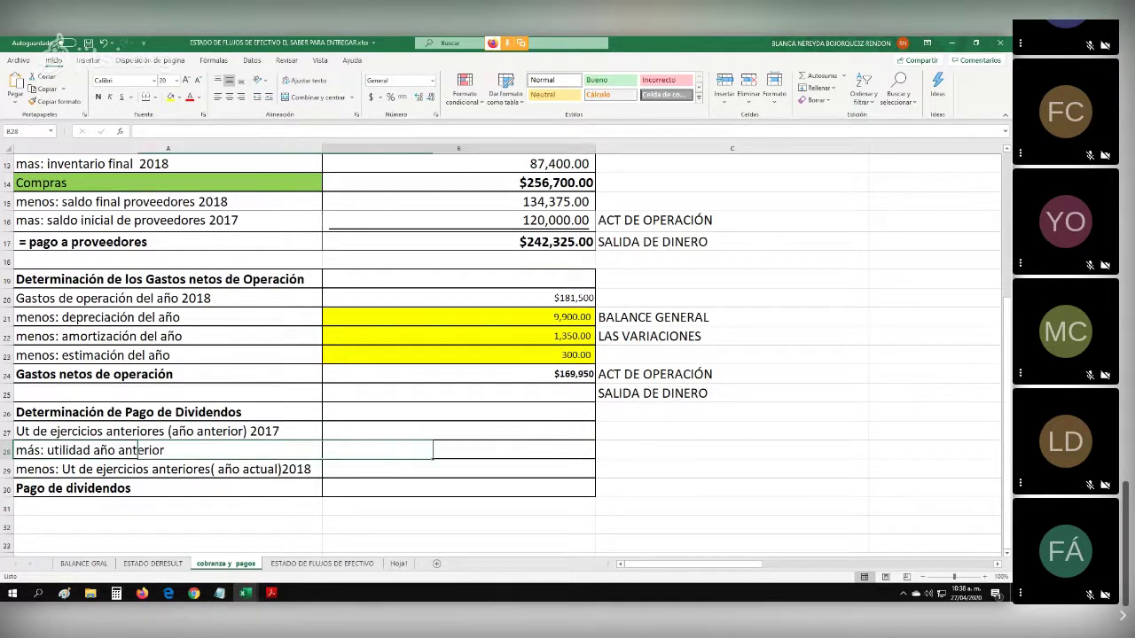
pyautogui.press('Up')
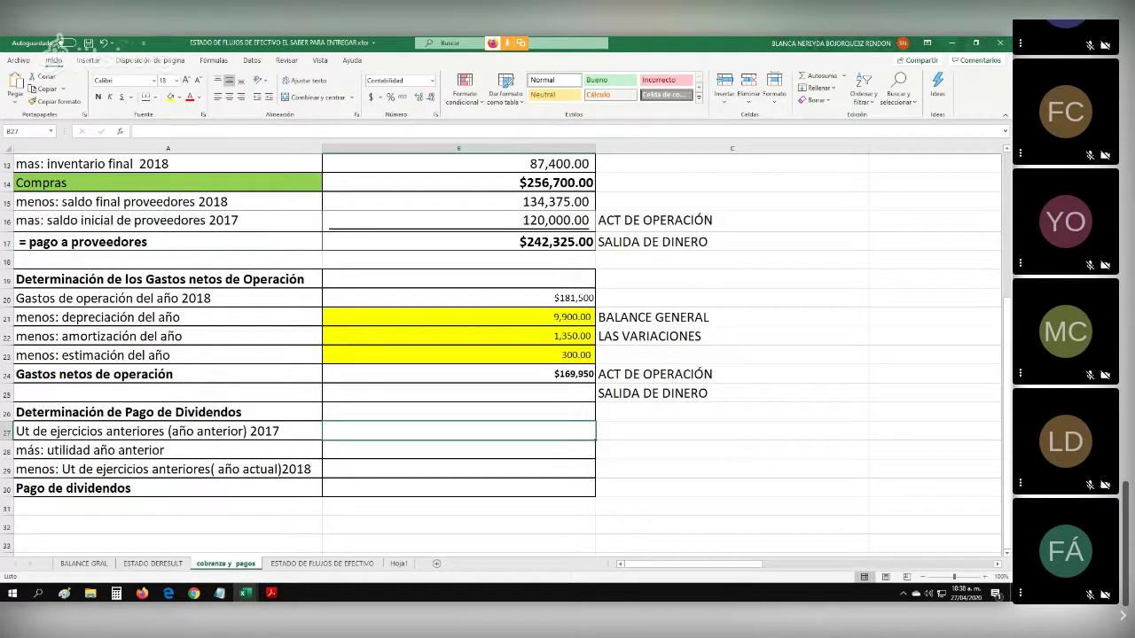
pyautogui.write('=')
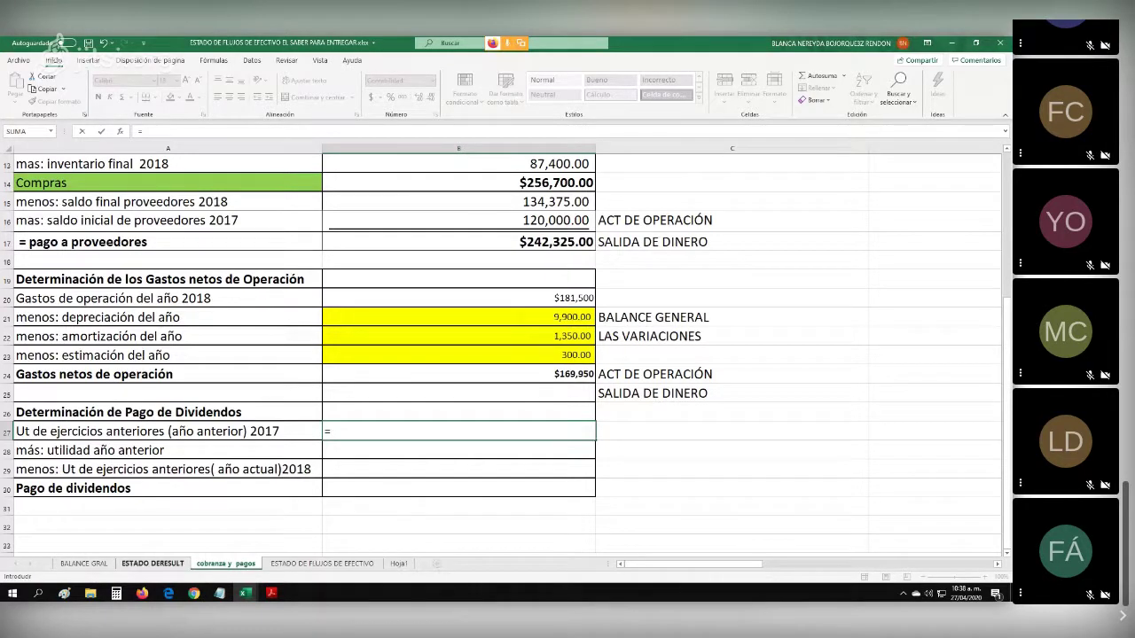
pyautogui.click(83, 564)
pyautogui.scroll(-3, 497, 354)
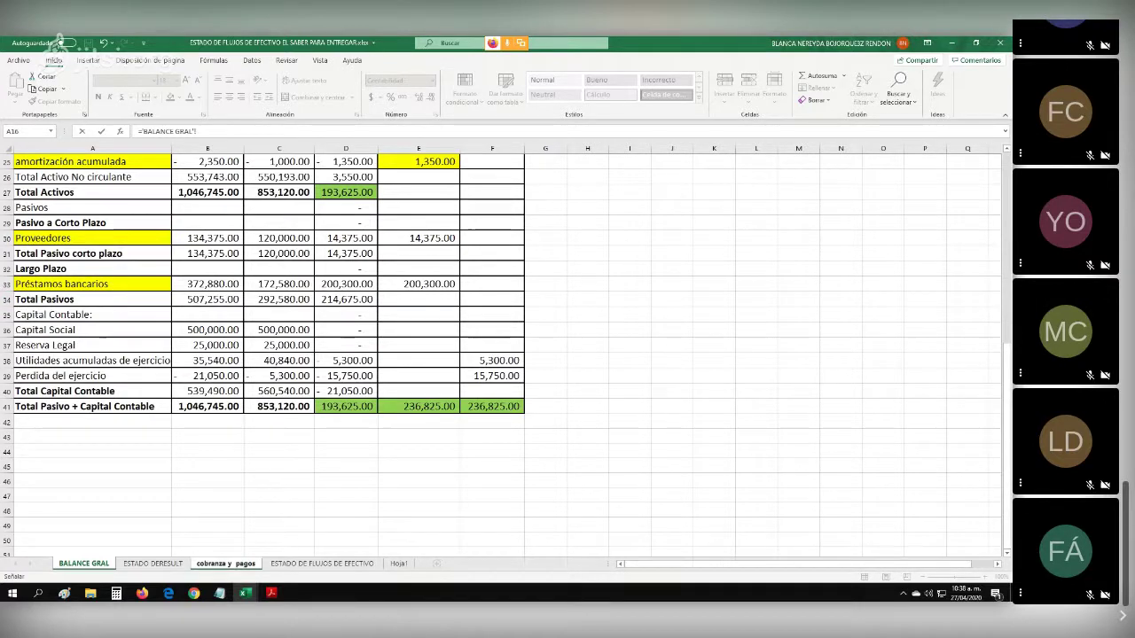
# Link cell B28 (más: utilidad año anterior) to the 2017 Perdida del ejercicio amount on the BALANCE GRAL sheet.
pyautogui.press('Escape')
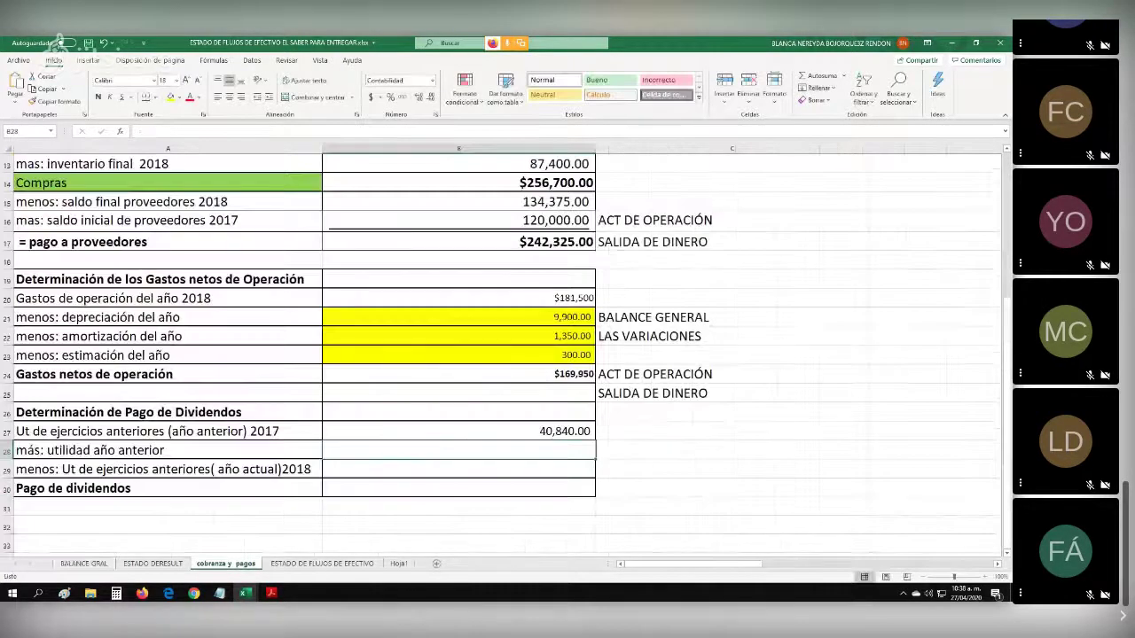
pyautogui.write('=')
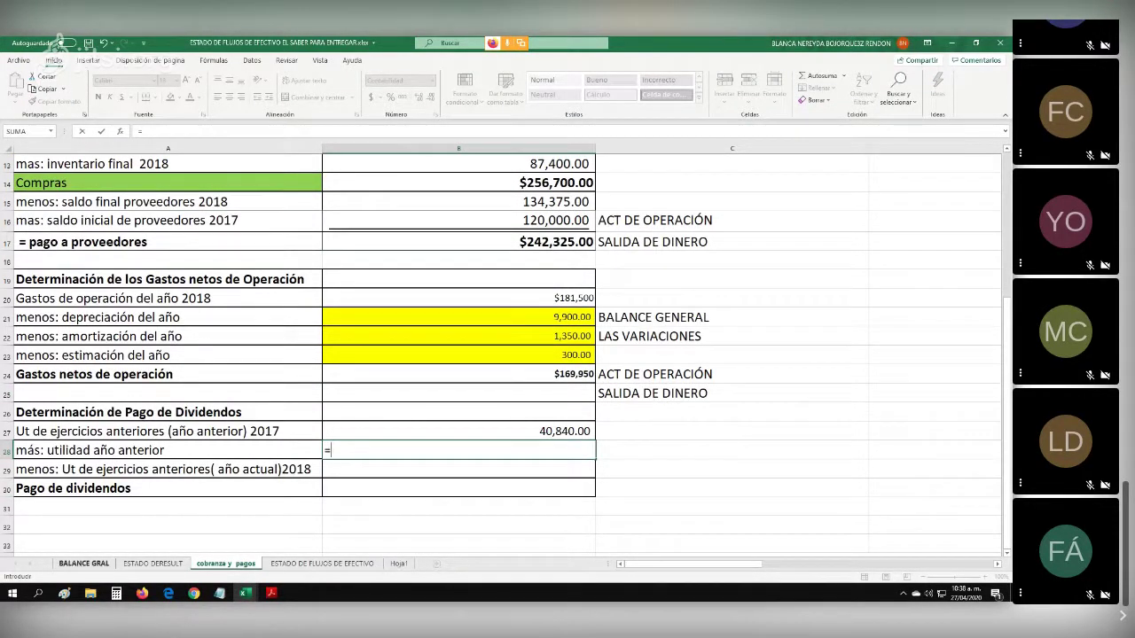
pyautogui.click(83, 564)
pyautogui.click(207, 376)
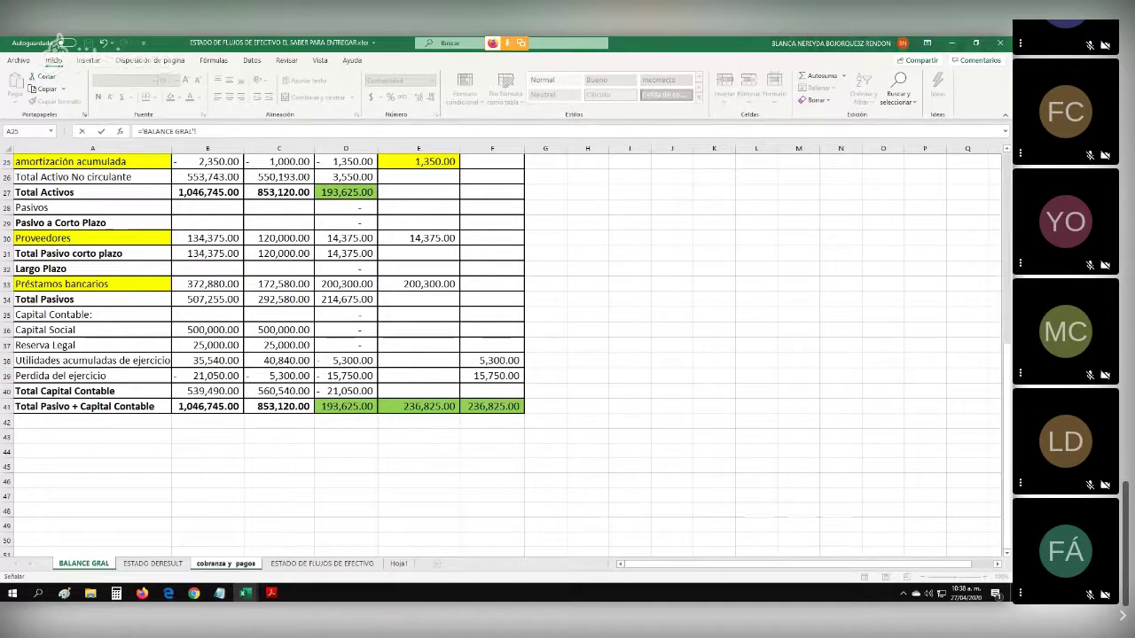
pyautogui.press('Escape')
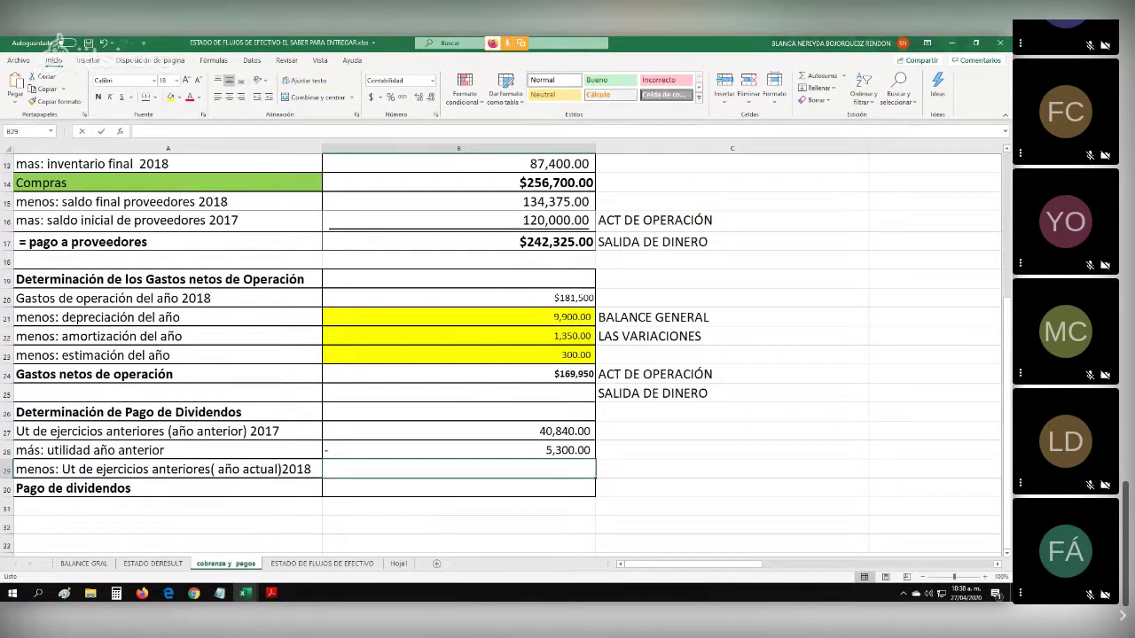
# Link cell B29 (Ut de ejercicios anteriores, año actual 2018) to the 2018 Utilidades acumuladas amount, B38, on the BALANCE GRAL sheet.
pyautogui.write('=')
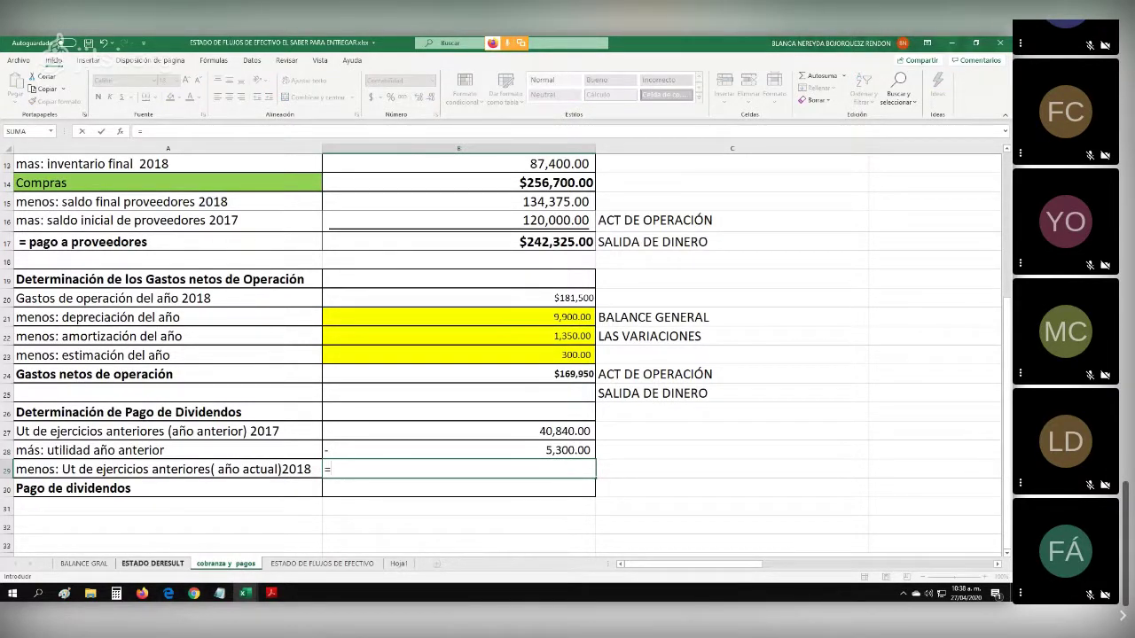
pyautogui.click(83, 564)
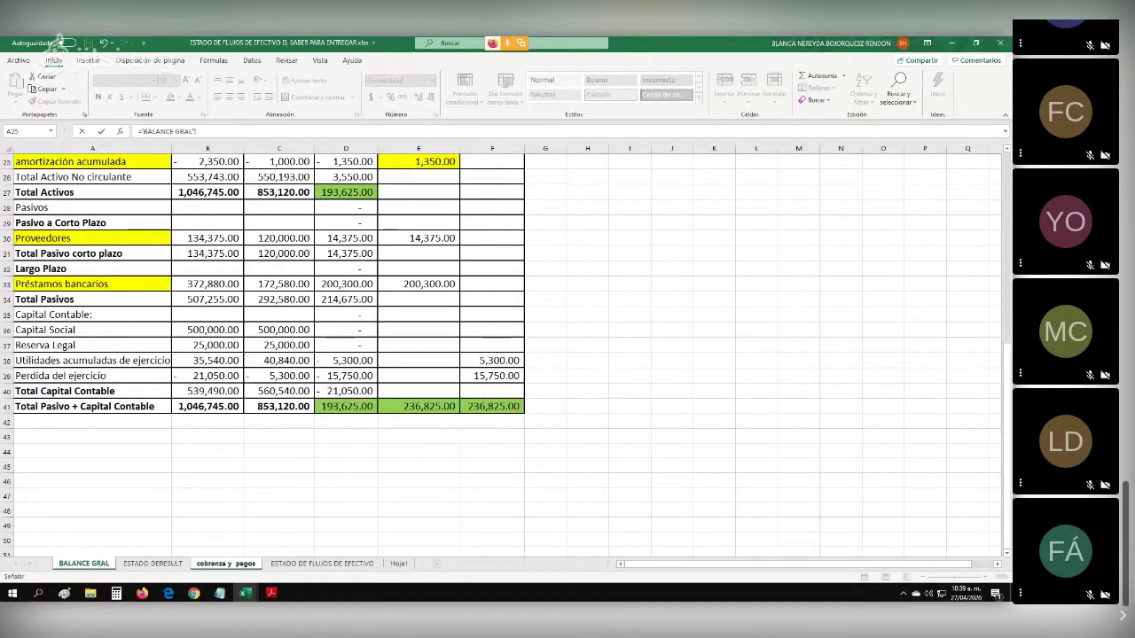
pyautogui.click(212, 361)
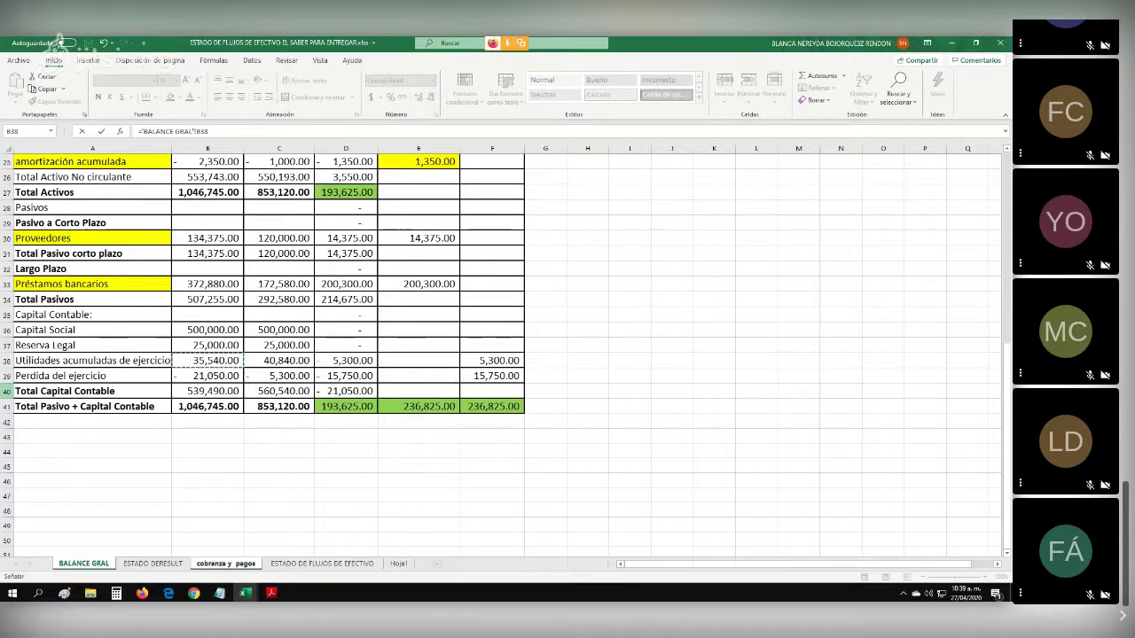
pyautogui.press('Return')
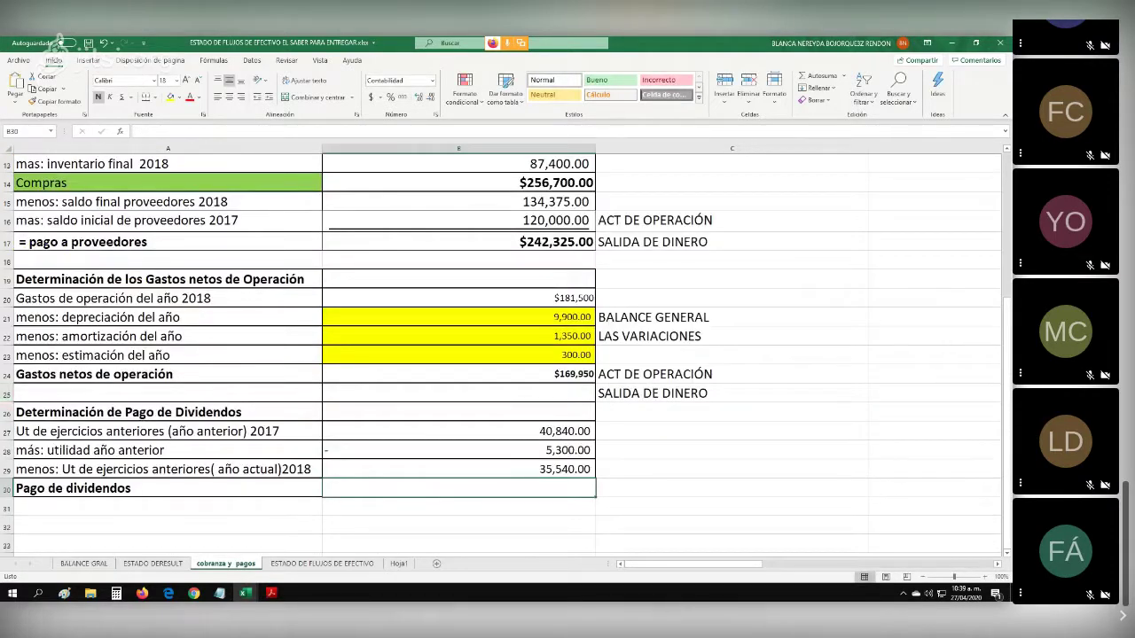
# Calculate Pago de dividendos in cell B30 with the formula =B27+B28-B29.
pyautogui.write('=')
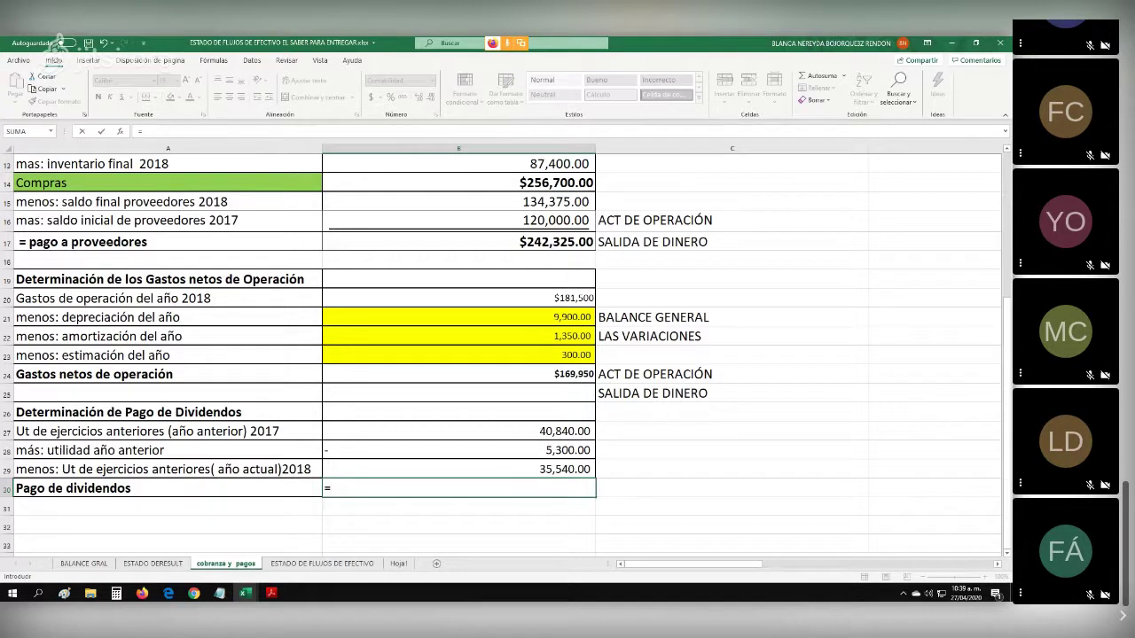
pyautogui.click(458, 432)
pyautogui.write('+')
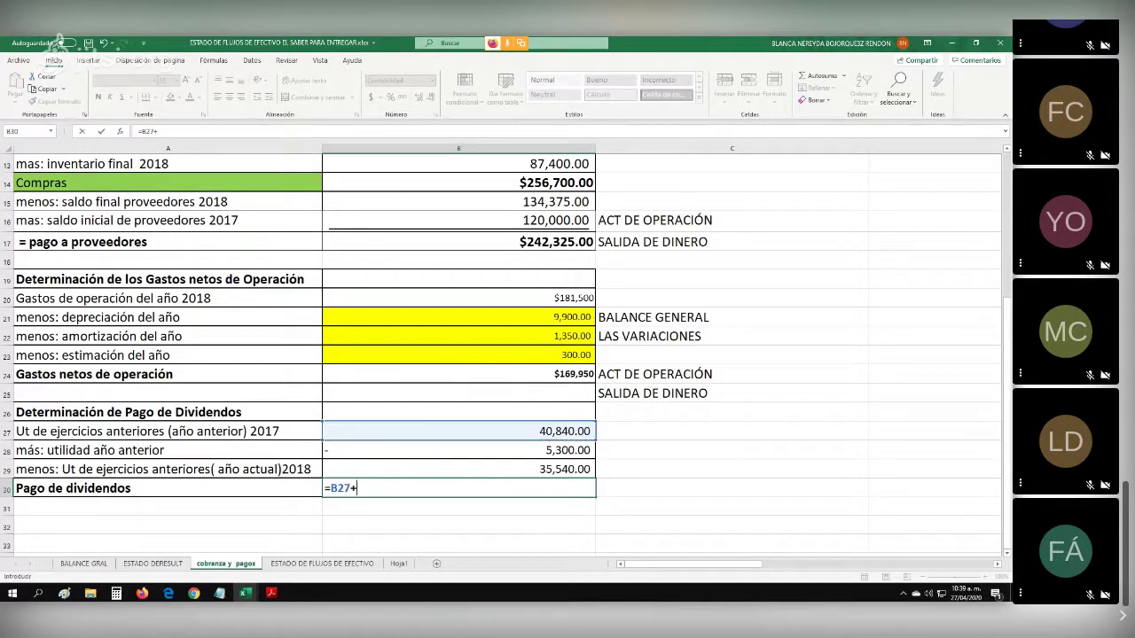
pyautogui.click(458, 450)
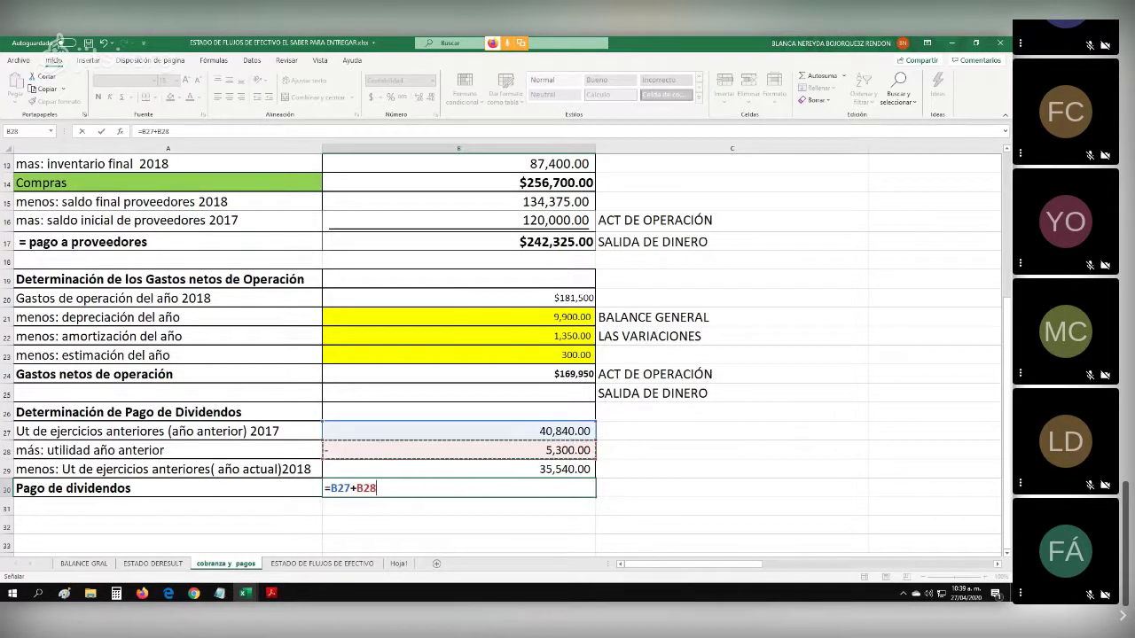
pyautogui.write('-')
pyautogui.click(458, 470)
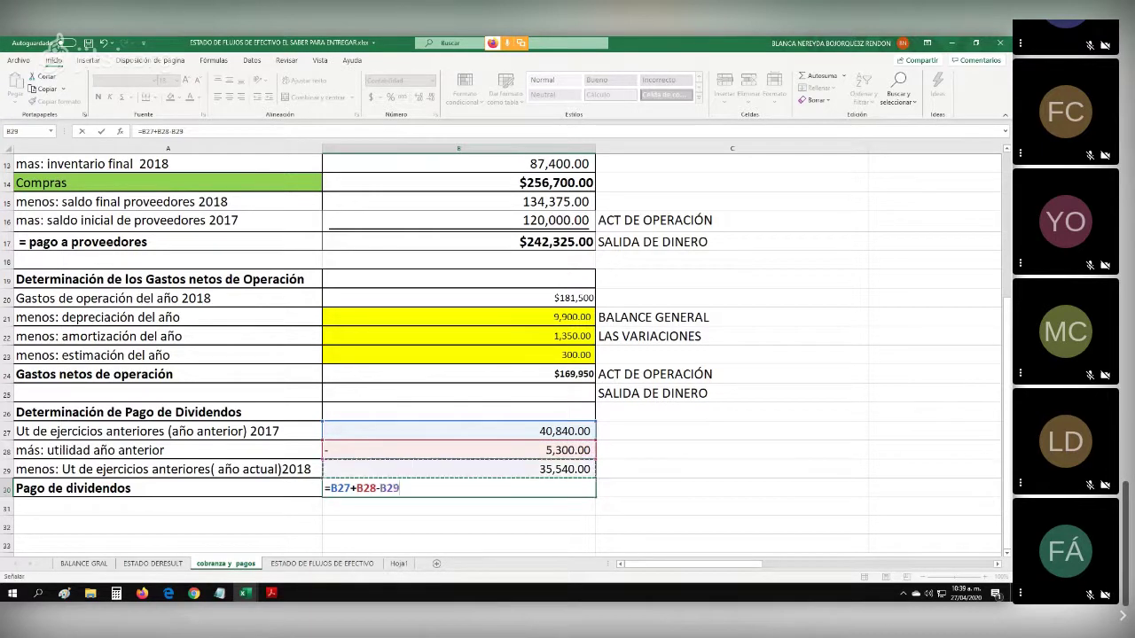
pyautogui.press('Return')
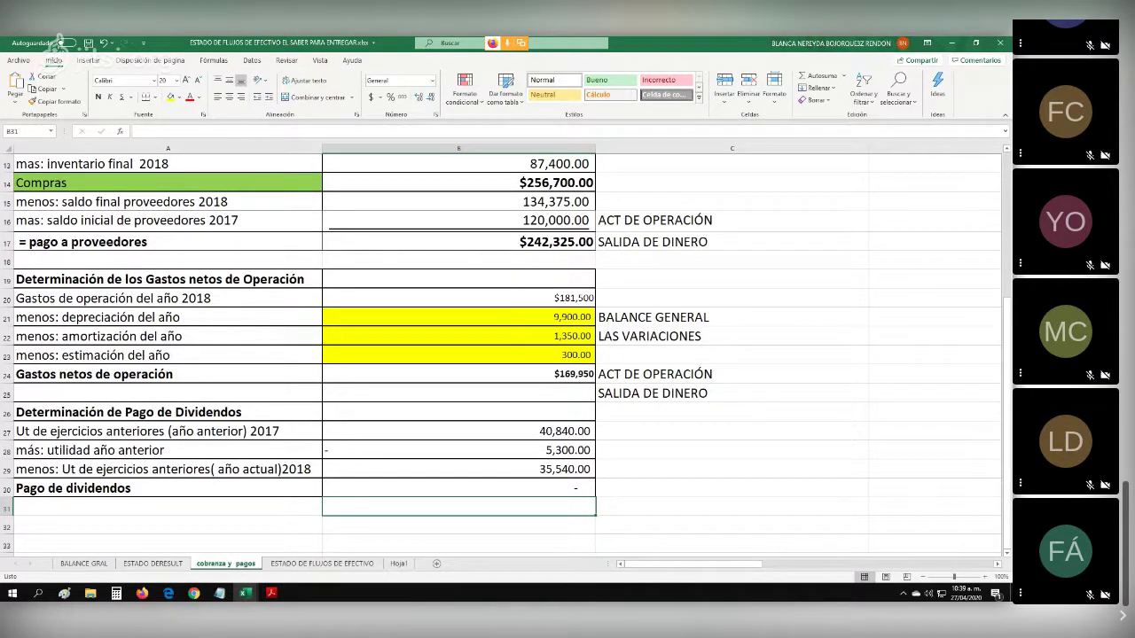
# Label the Pago de dividendos row in cell C30 as SALIDA DE DINERO.
pyautogui.click(732, 488)
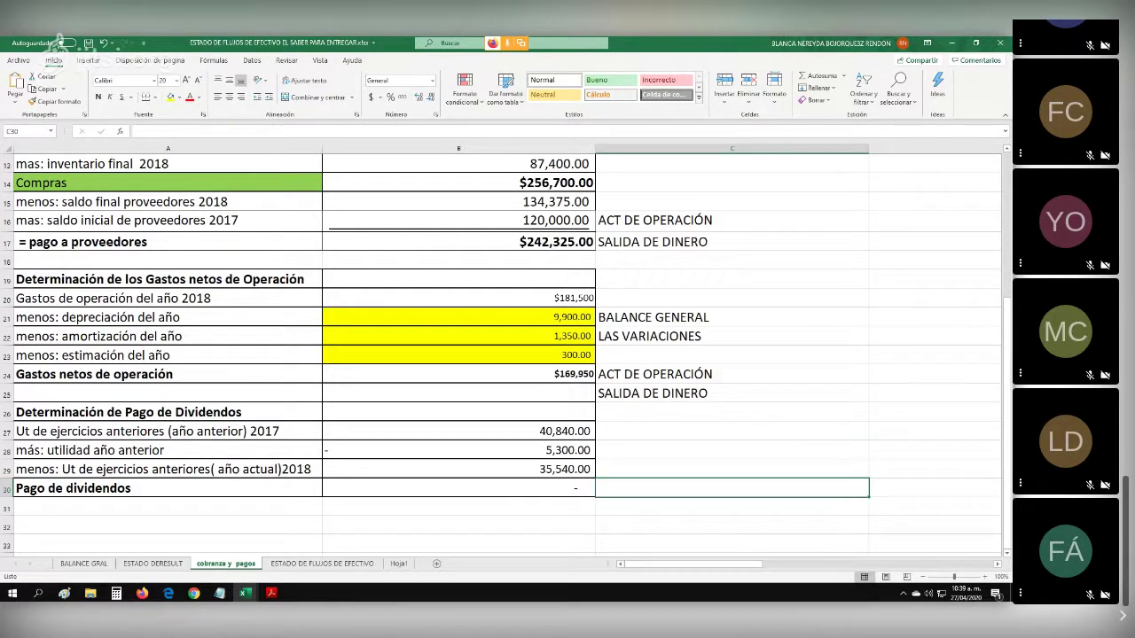
pyautogui.write('SALIDA')
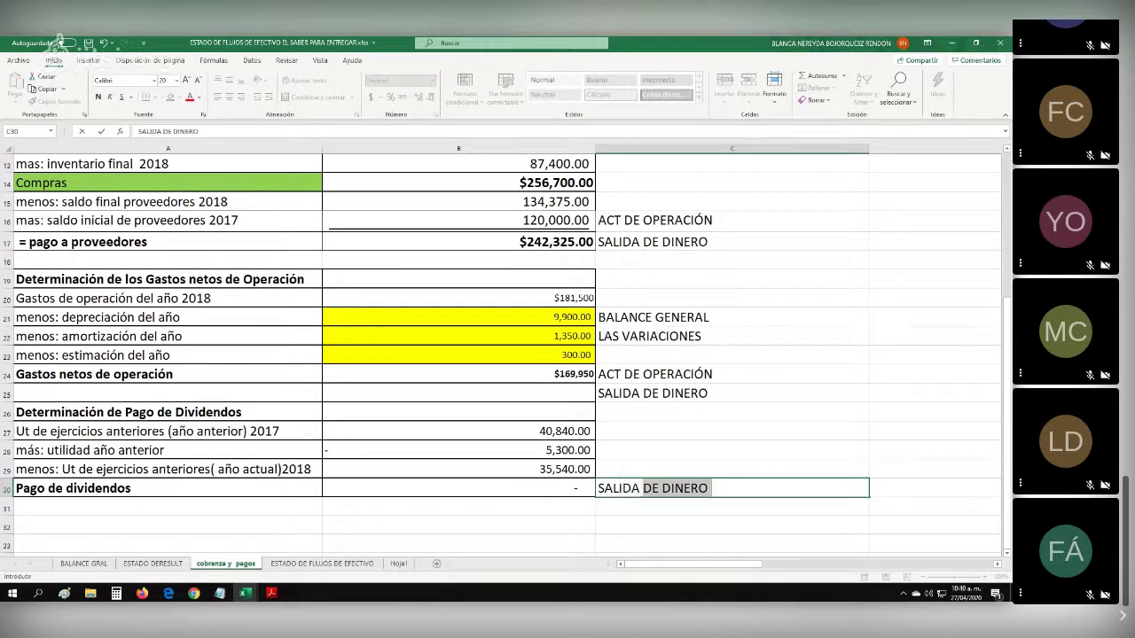
pyautogui.press('Up')
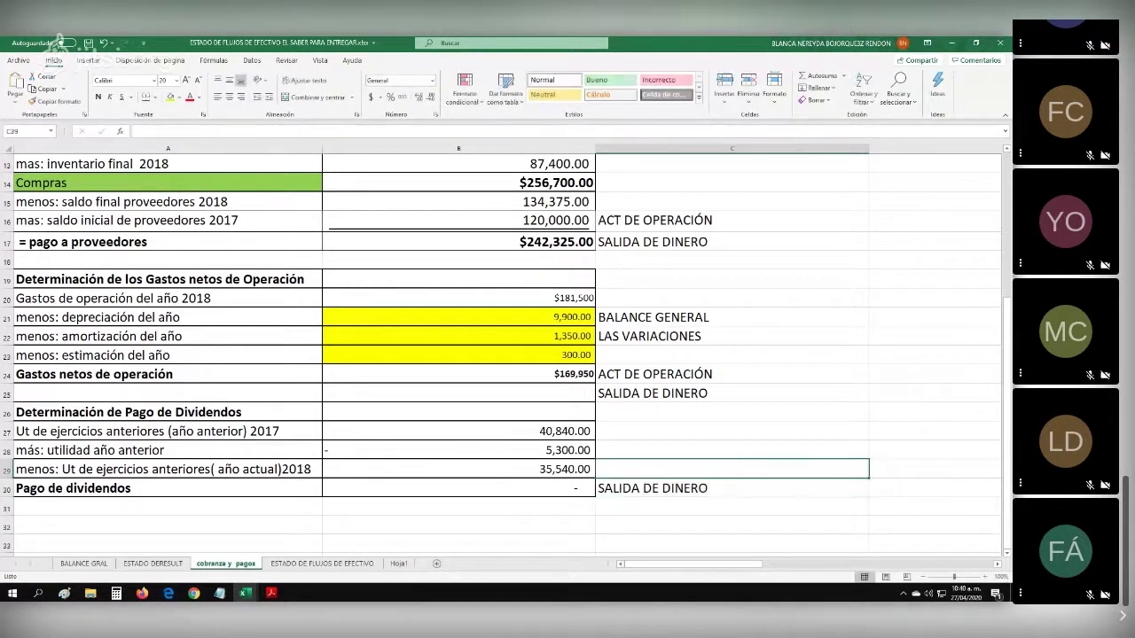
# Enter the note ACT DE FINANCIAMIENTO in cell C29, directly above the SALIDA DE DINERO label.
pyautogui.write('AC')
pyautogui.press('BackSpace')
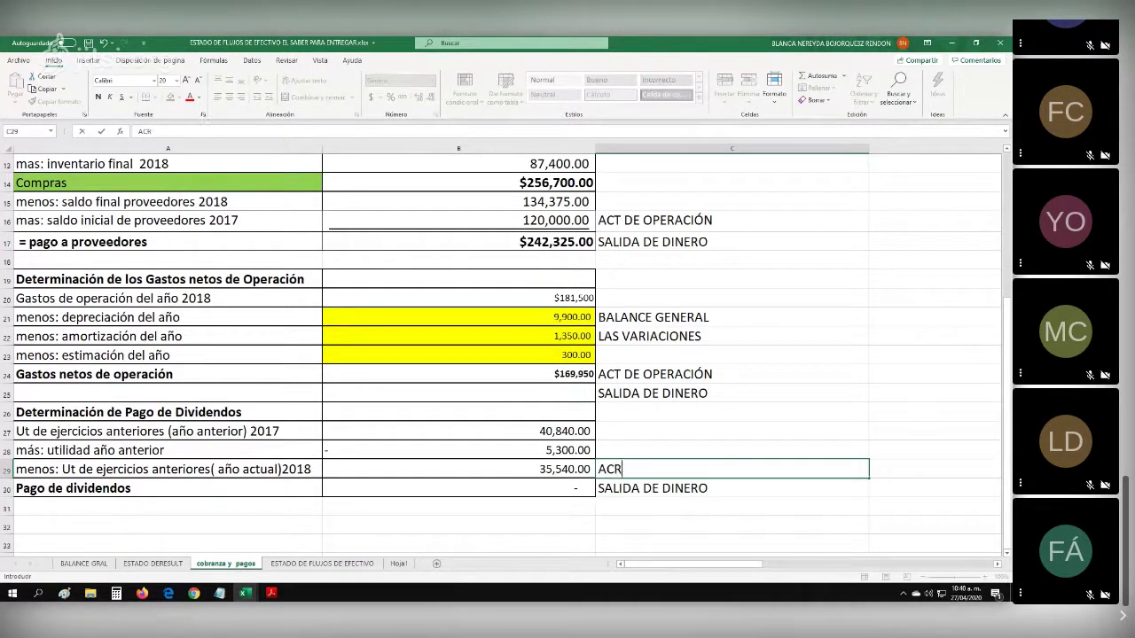
pyautogui.write('DFER')
pyautogui.press('BackSpace')
pyautogui.press('BackSpace')
pyautogui.press('BackSpace')
pyautogui.write('E FINANC')
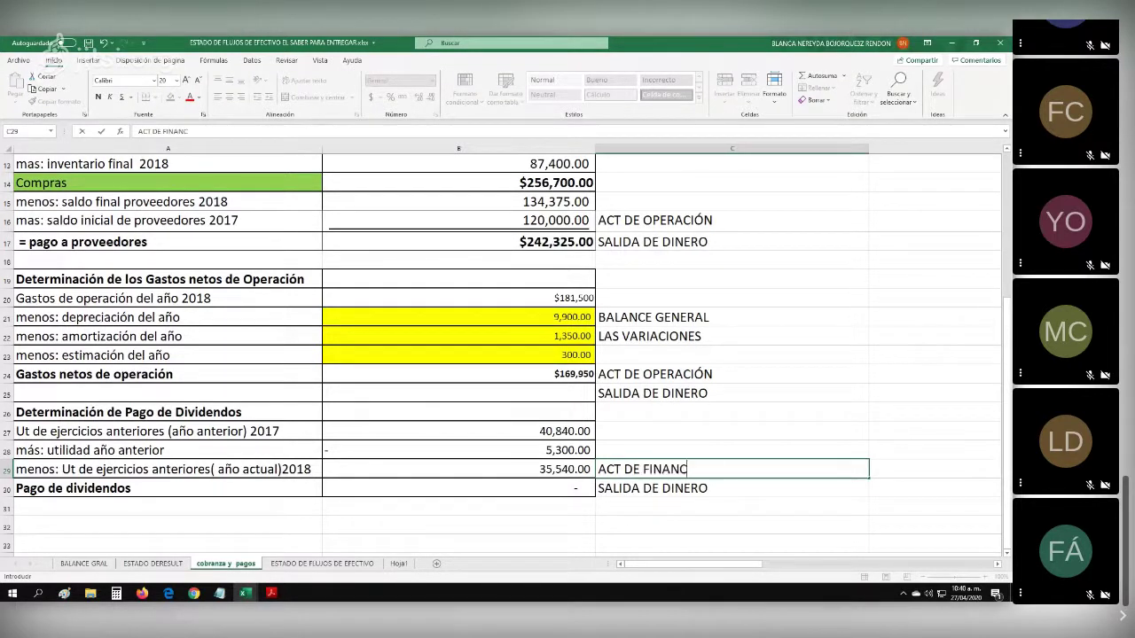
pyautogui.write('IAMIENTO')
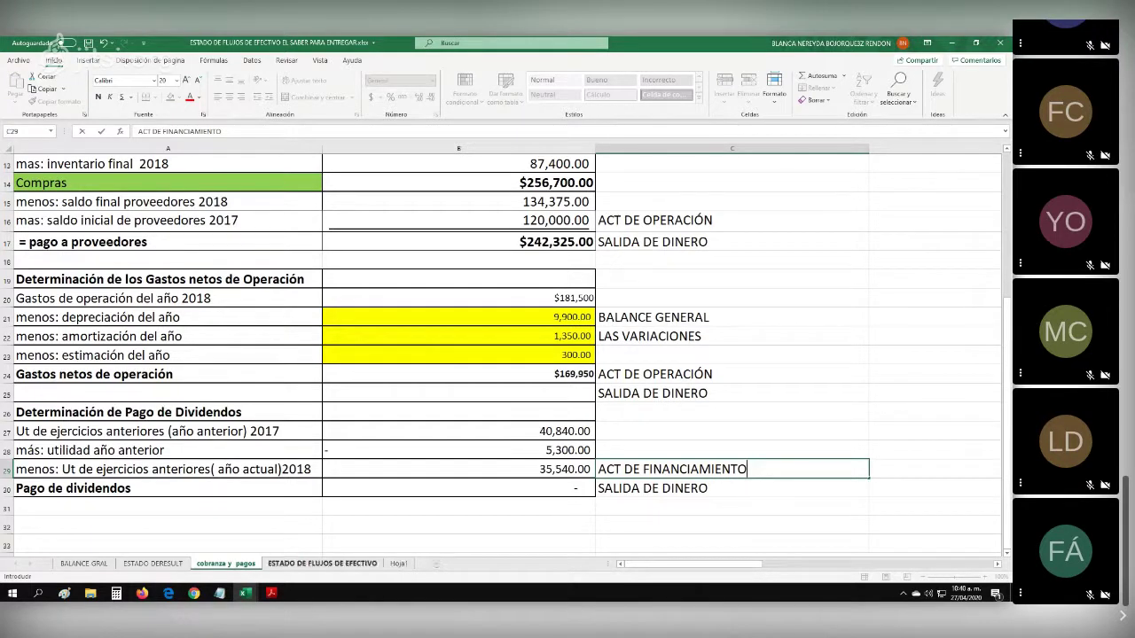
# Review the heading lines and the operating, investing and financing sections on the ESTADO DE FLUJOS DE EFECTIVO sheet.
pyautogui.click(321, 564)
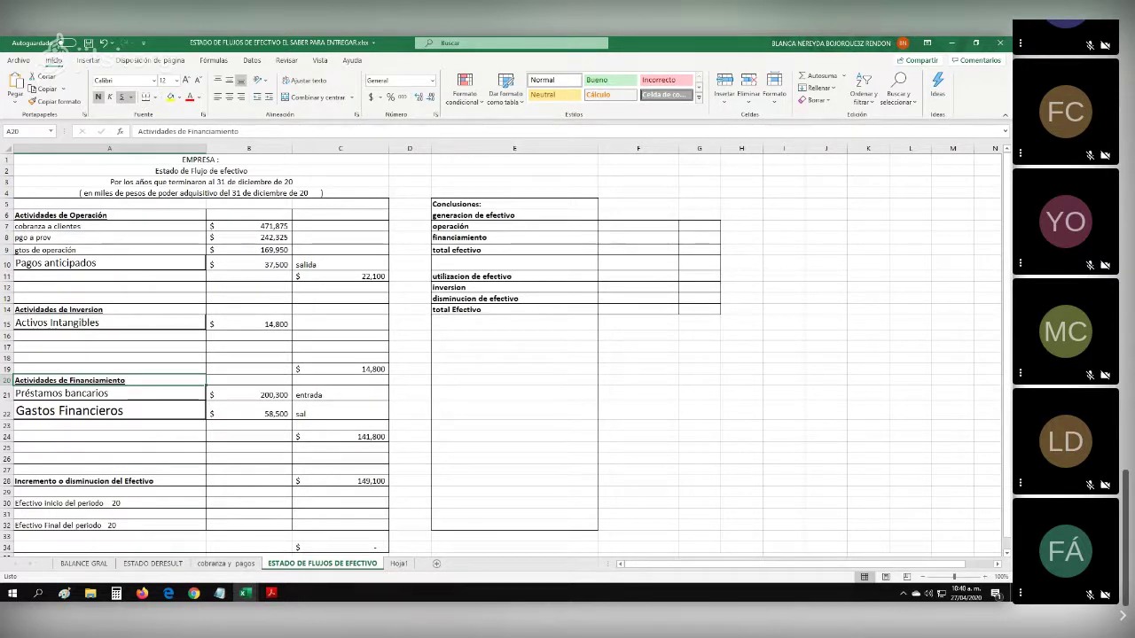
pyautogui.click(177, 160)
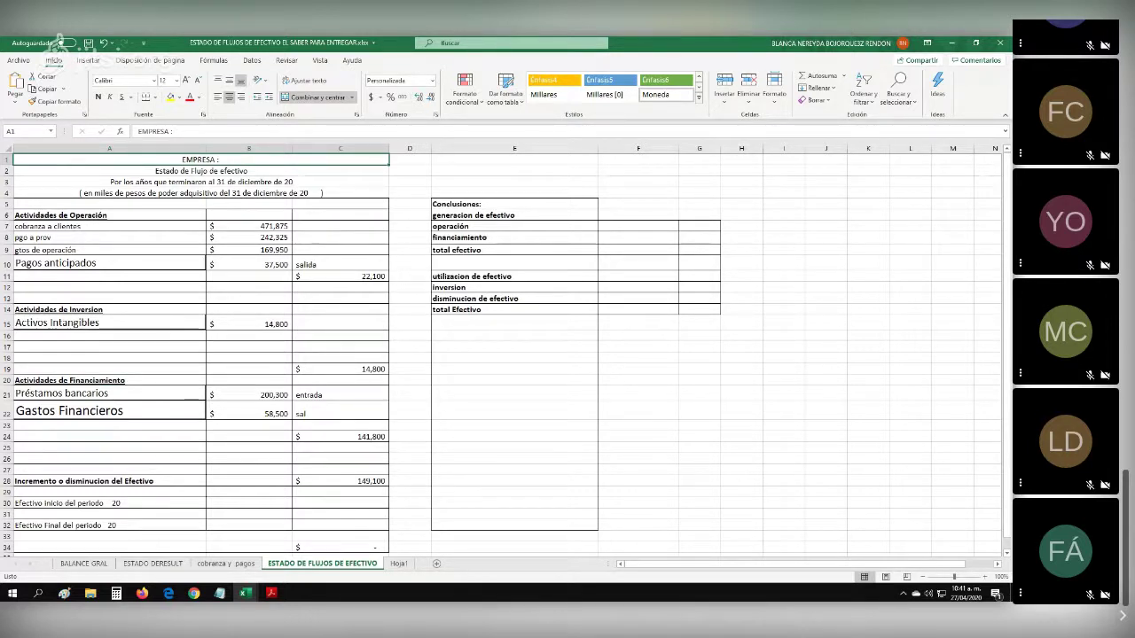
pyautogui.press('Down')
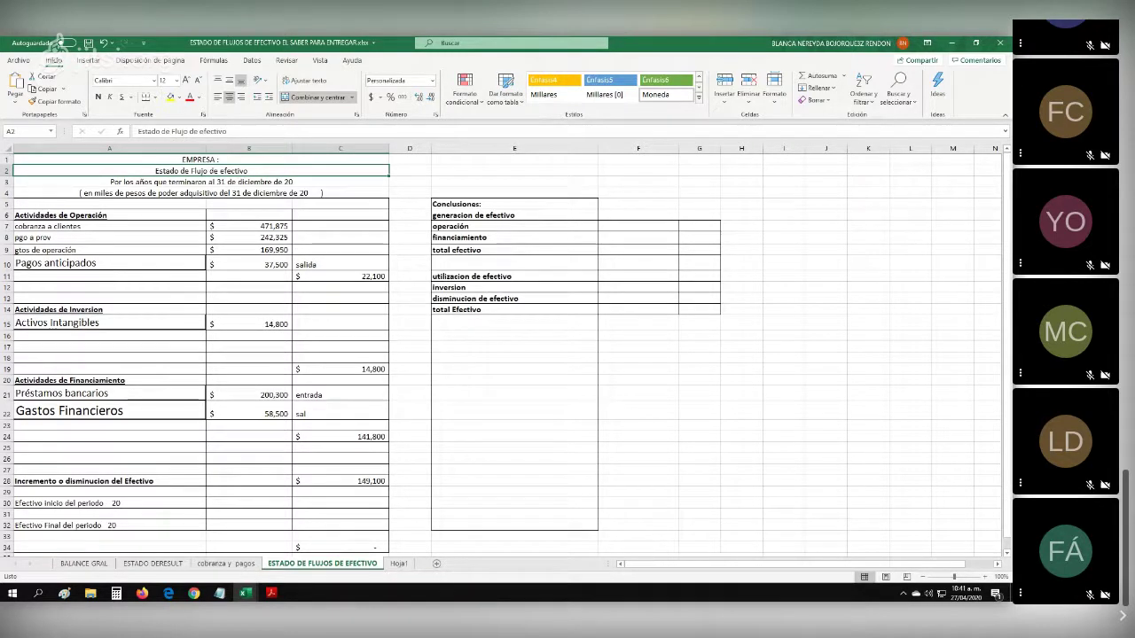
pyautogui.press('Down')
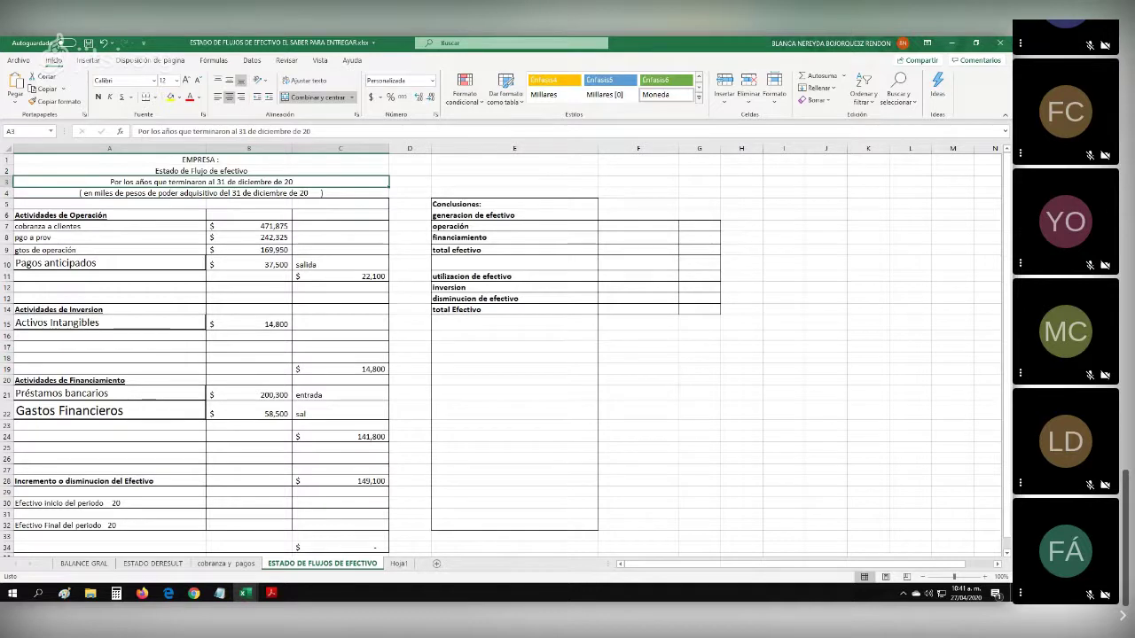
pyautogui.scroll(-1, 506, 355)
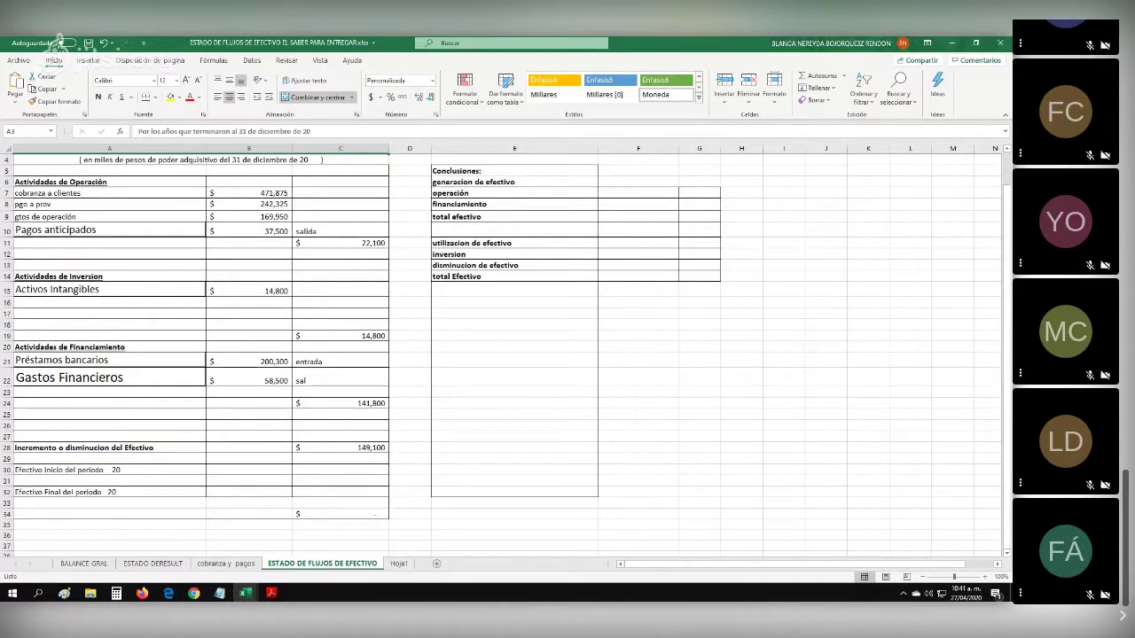
pyautogui.scroll(1, 505, 355)
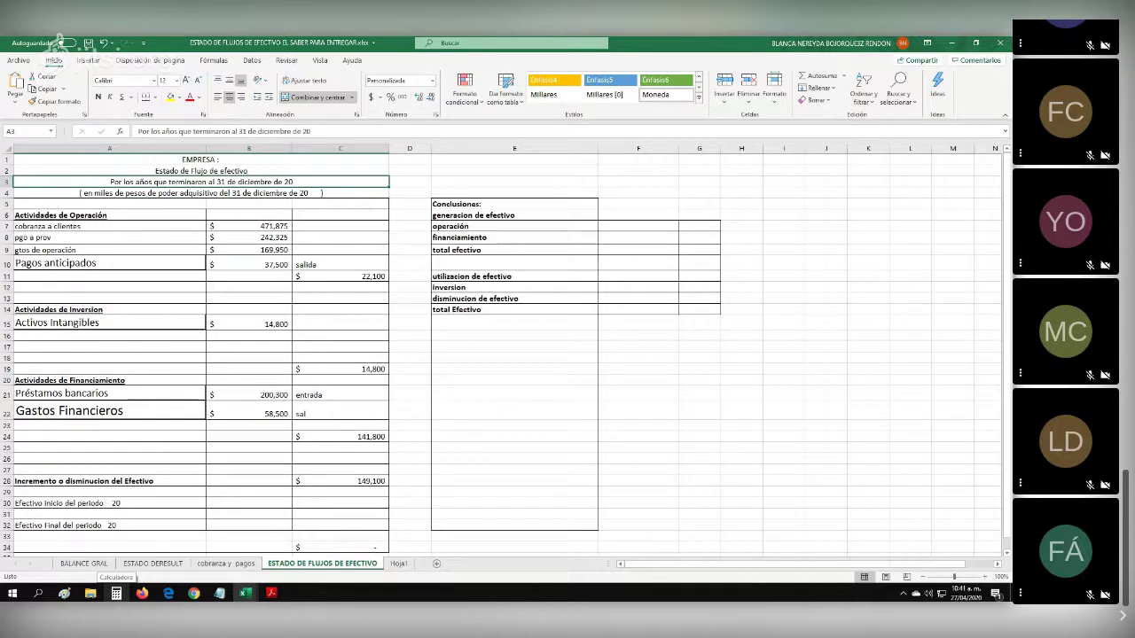
# Fill the entire Efectivo e inversiones temporales row (row 15) of the BALANCE GRAL sheet with standard green.
pyautogui.moveTo(64, 593)
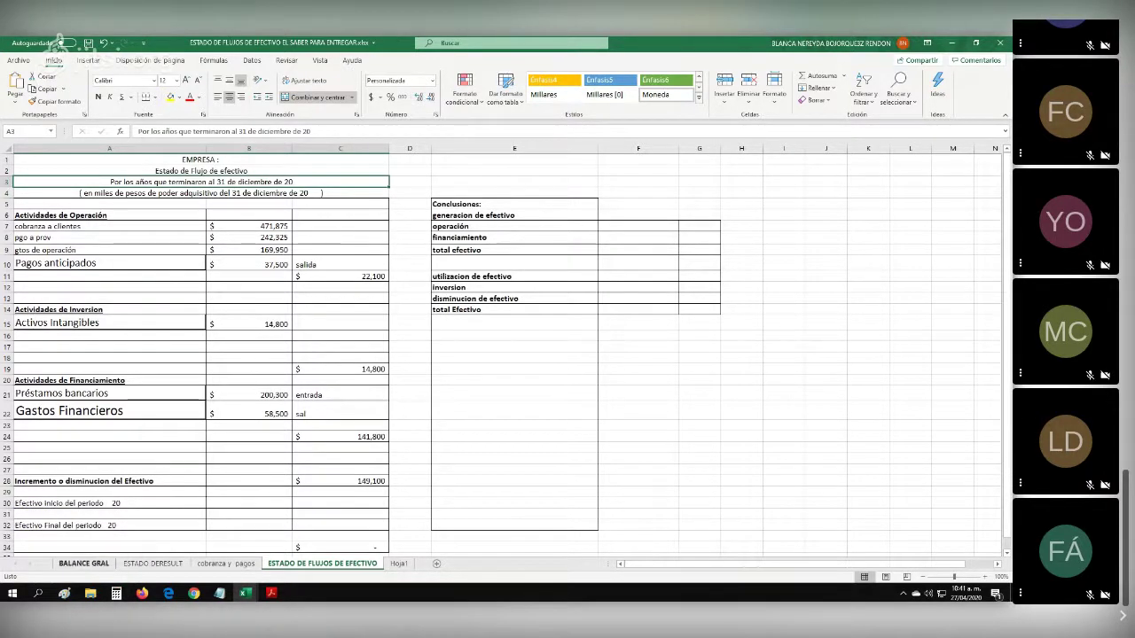
pyautogui.click(83, 563)
pyautogui.scroll(5, 505, 355)
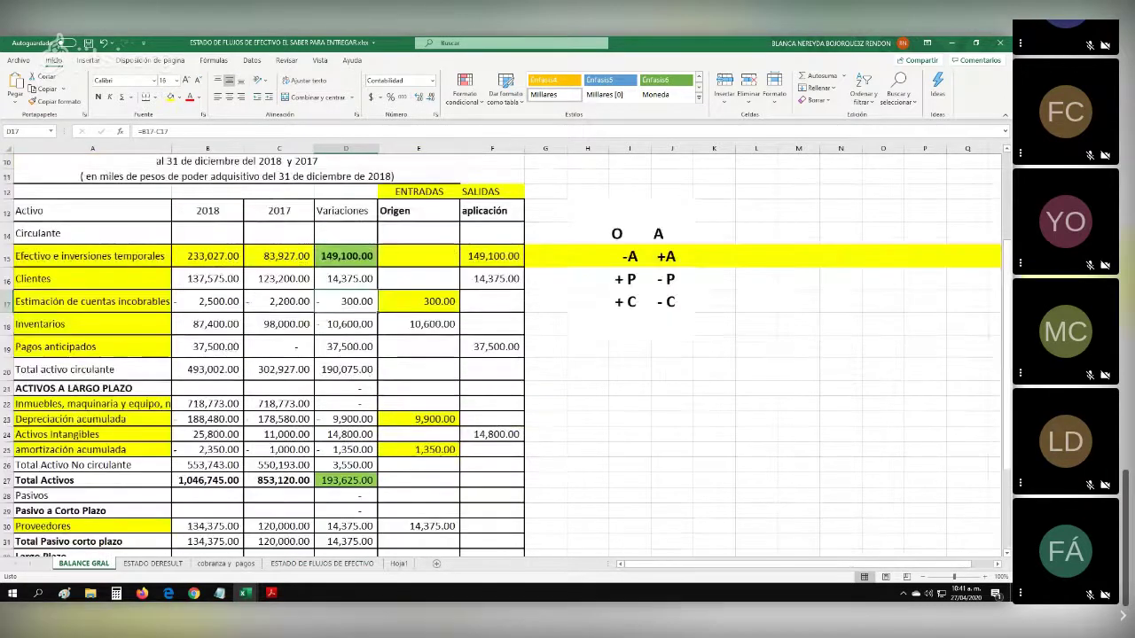
pyautogui.click(92, 257)
pyautogui.hotkey('shift', 'space')
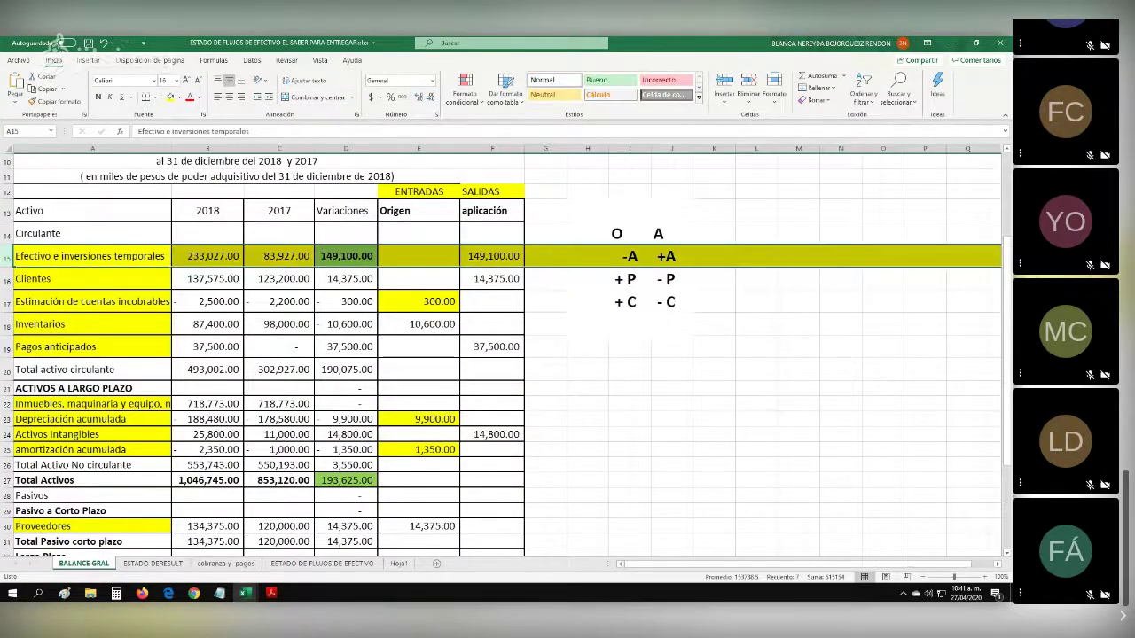
pyautogui.click(178, 97)
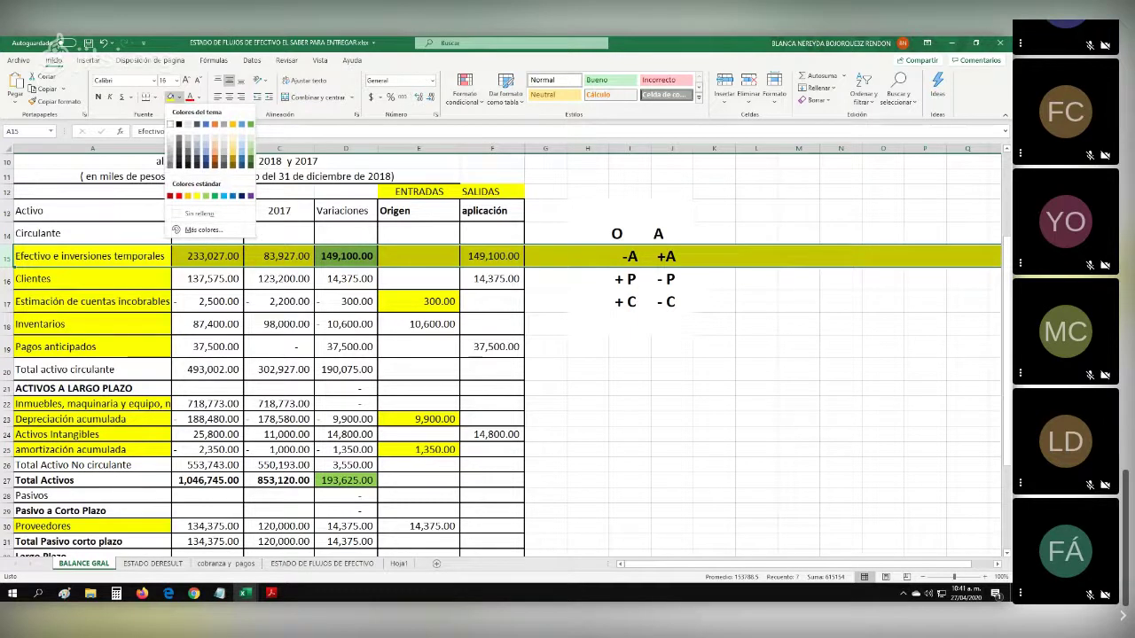
pyautogui.click(214, 193)
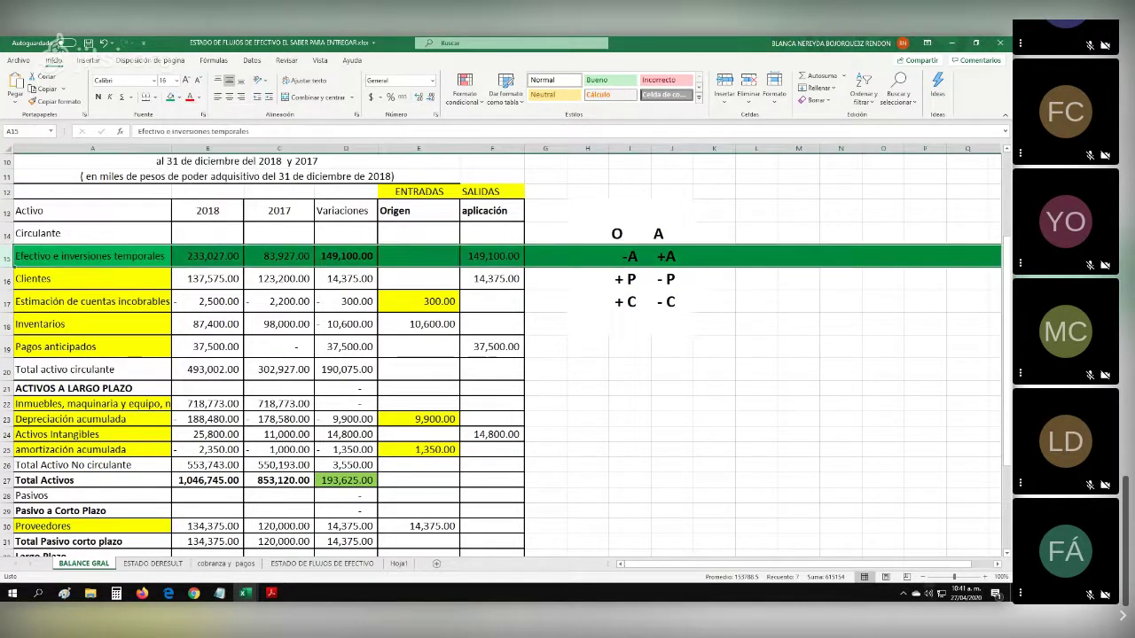
pyautogui.click(345, 257)
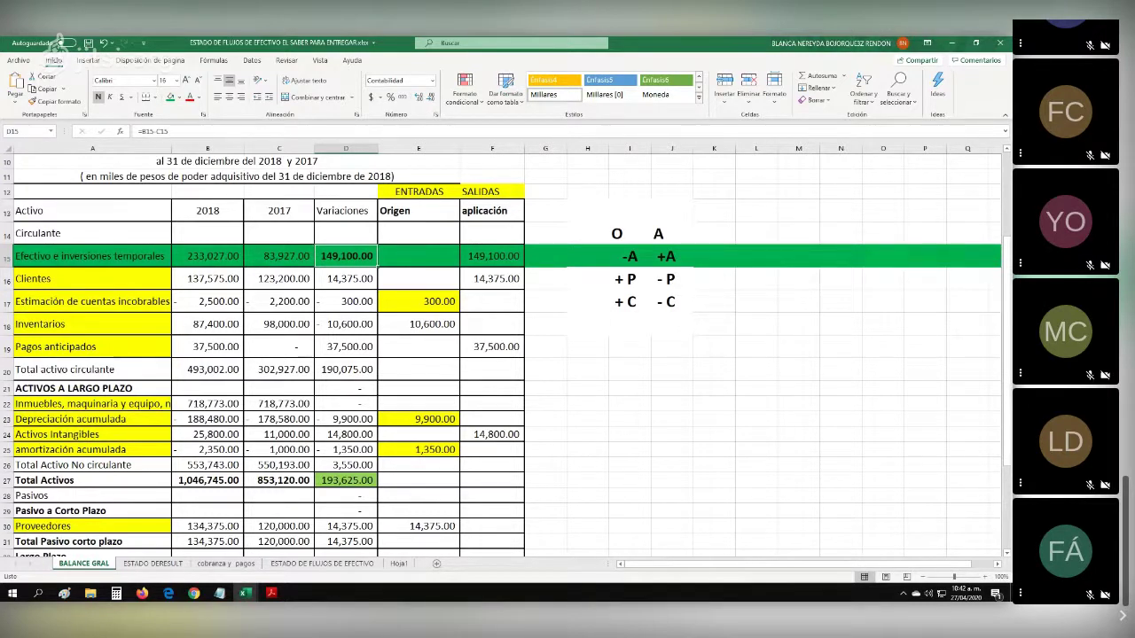
# Compare the Clientes row on BALANCE GRAL with the accounts receivable balances used for customer collections on the cobranza y pagos sheet.
pyautogui.click(92, 280)
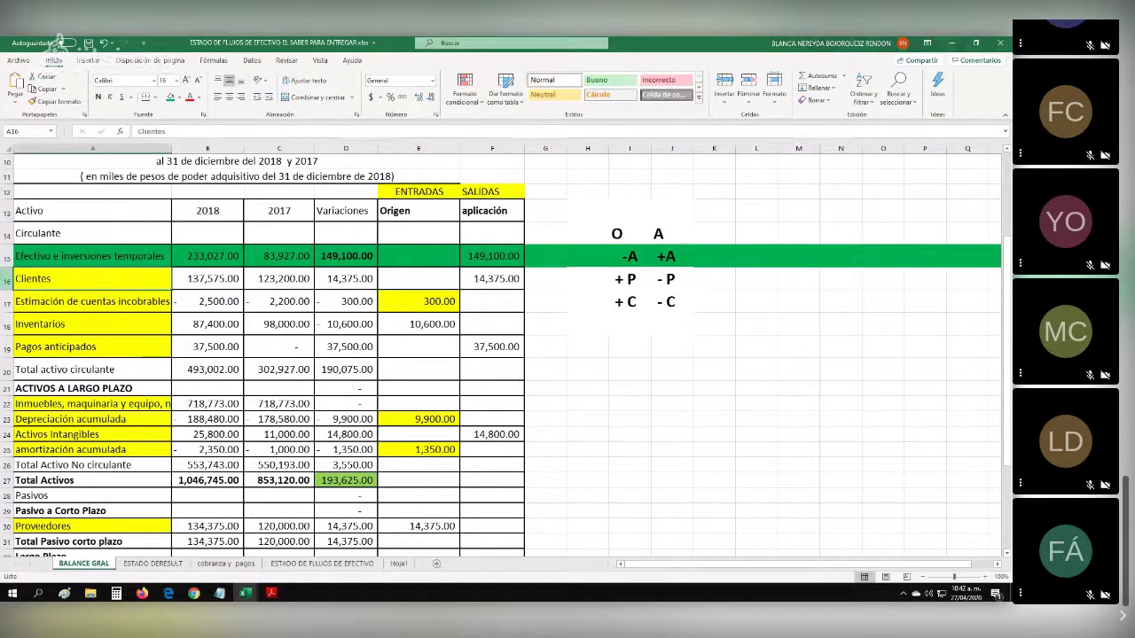
pyautogui.hotkey('shift', 'space')
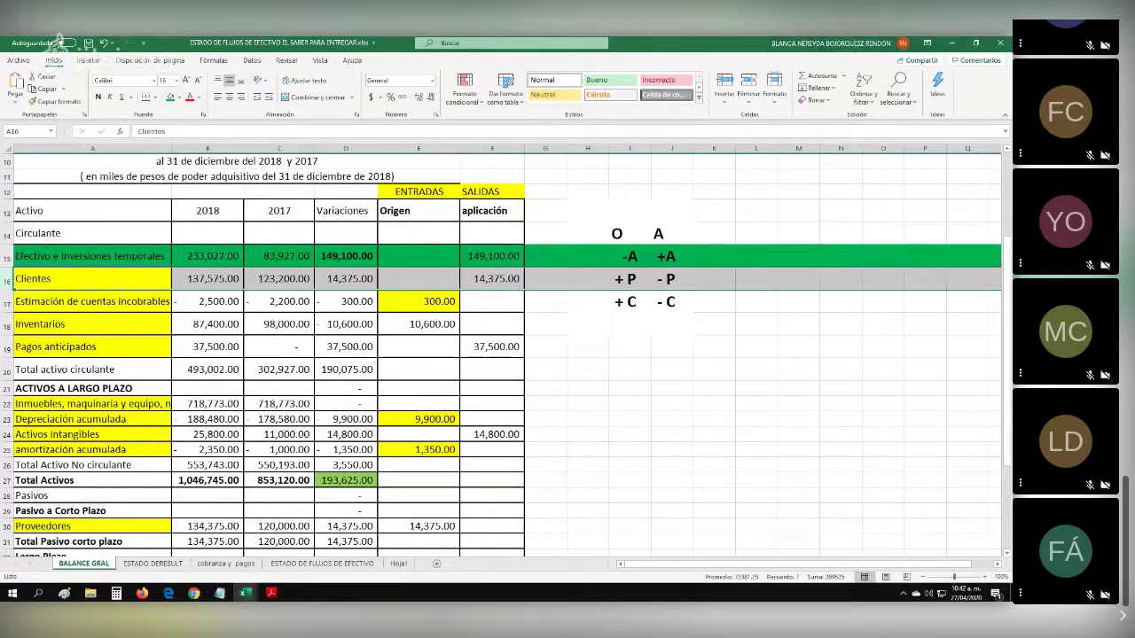
pyautogui.click(225, 564)
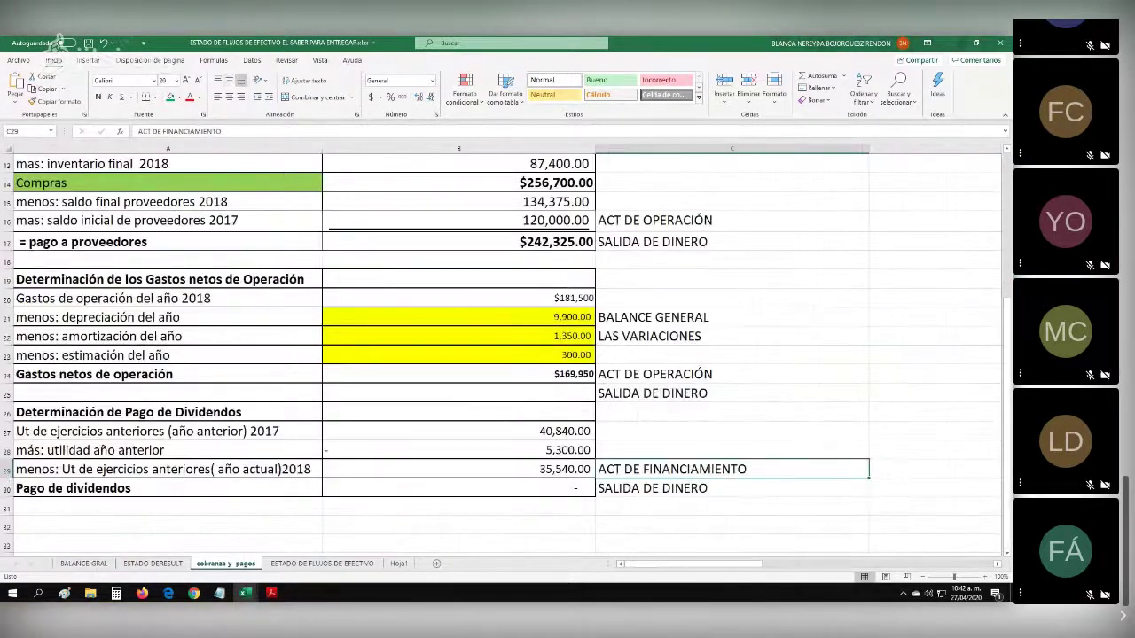
pyautogui.scroll(4, 505, 355)
pyautogui.click(168, 259)
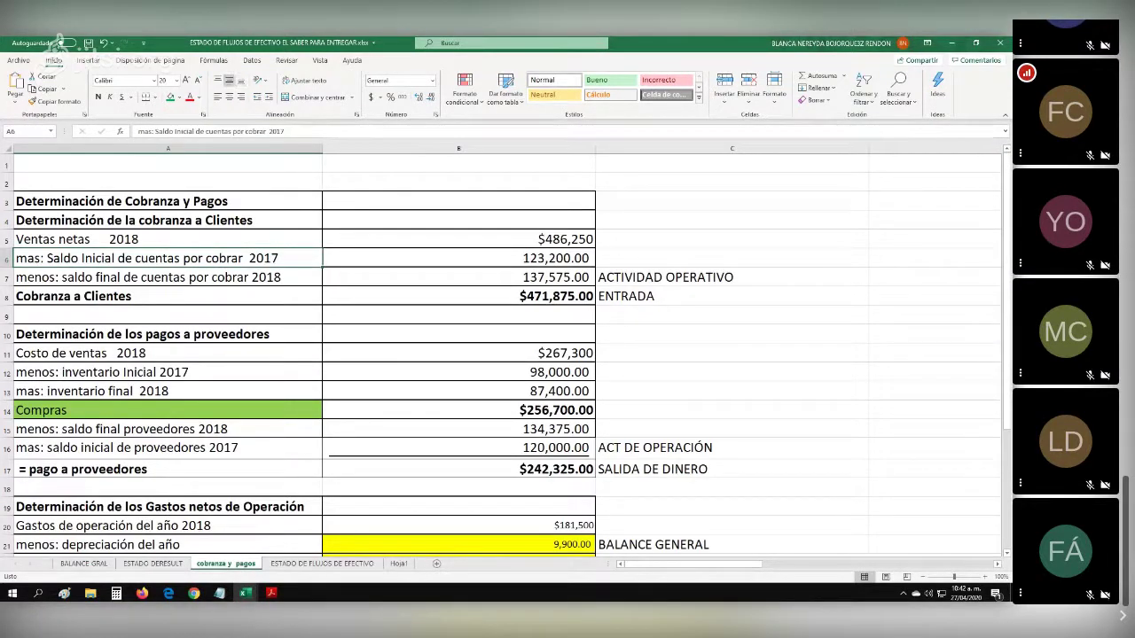
# Fill the entire Clientes row (row 16) of the BALANCE GRAL sheet with standard yellow.
pyautogui.click(479, 259)
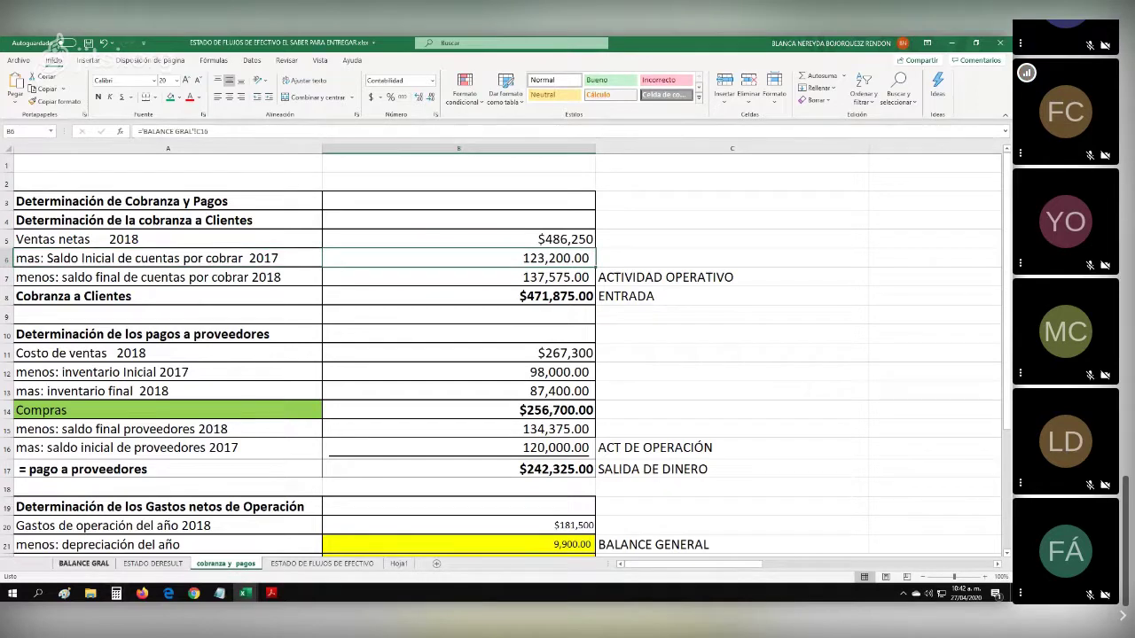
pyautogui.click(83, 564)
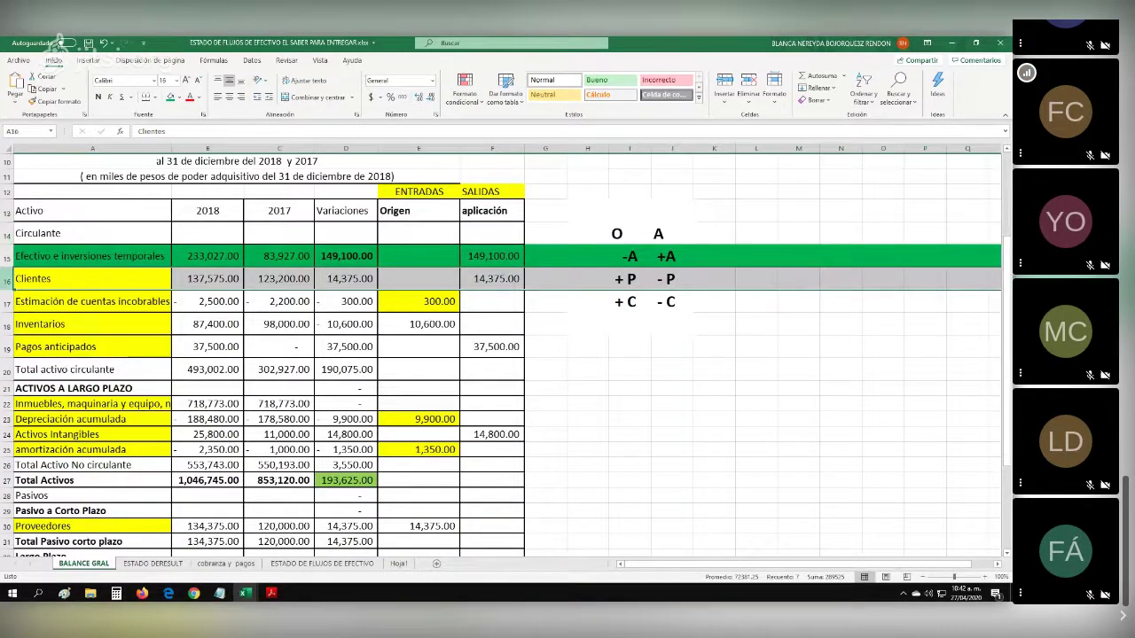
pyautogui.click(180, 98)
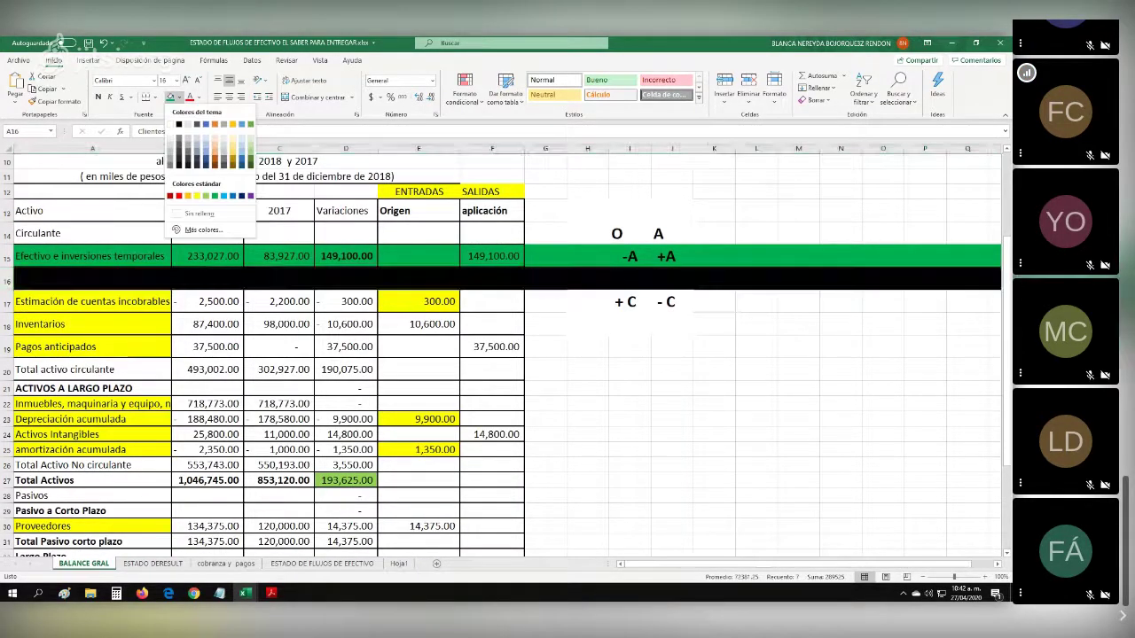
pyautogui.click(199, 195)
pyautogui.click(208, 324)
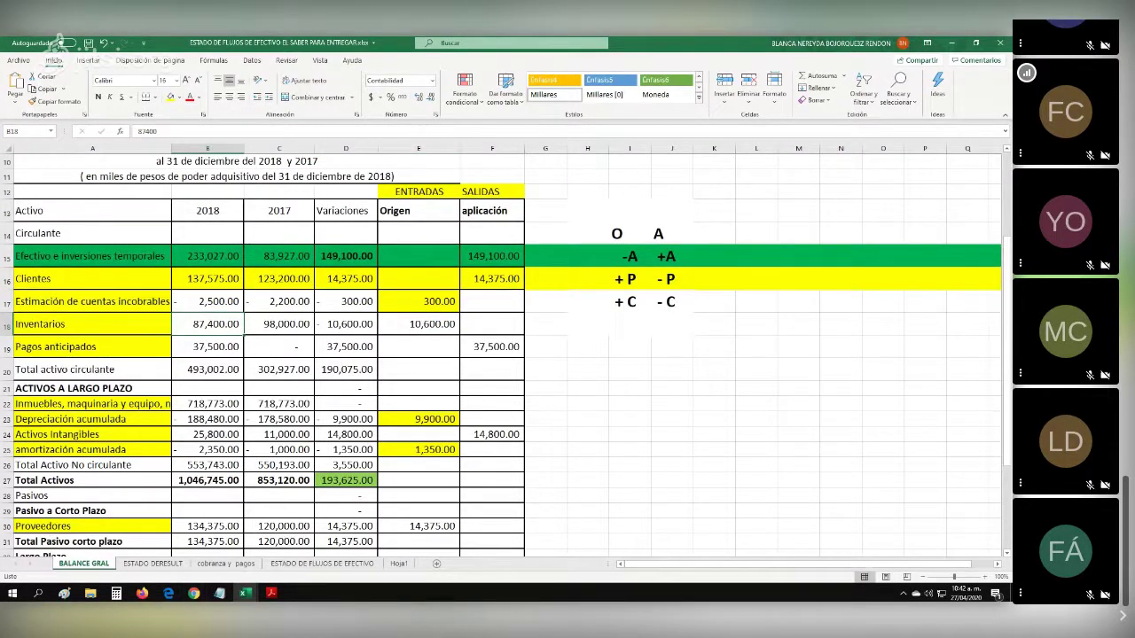
# Trace the Cobranza a Clientes total on cobranza y pagos to the cobranza a clientes line on ESTADO DE FLUJOS DE EFECTIVO.
pyautogui.click(226, 563)
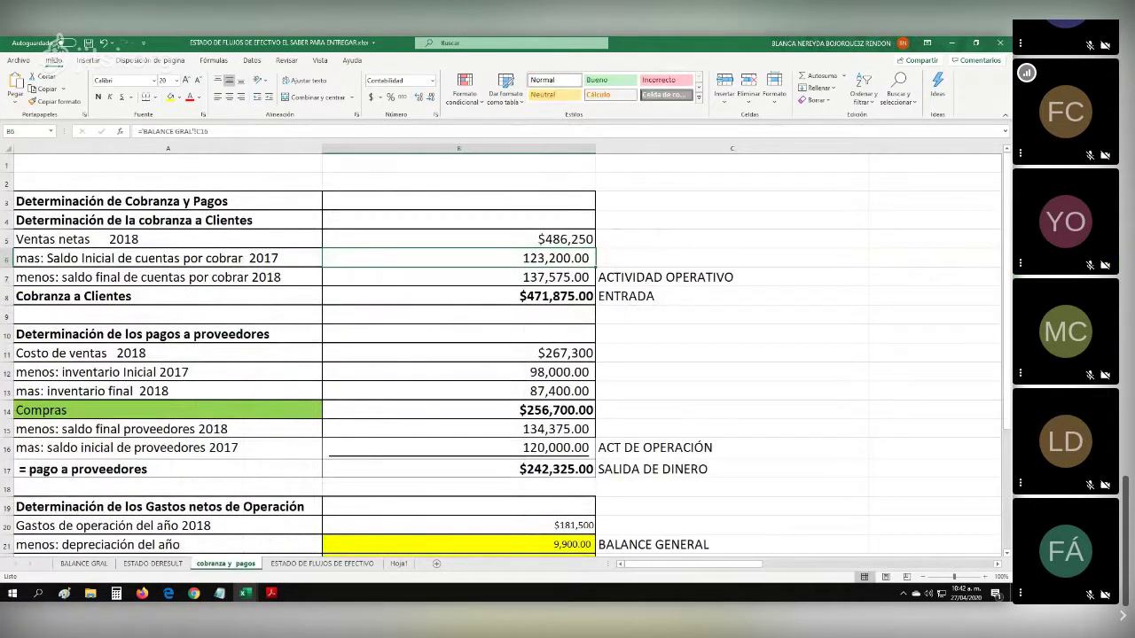
pyautogui.click(167, 297)
pyautogui.click(458, 297)
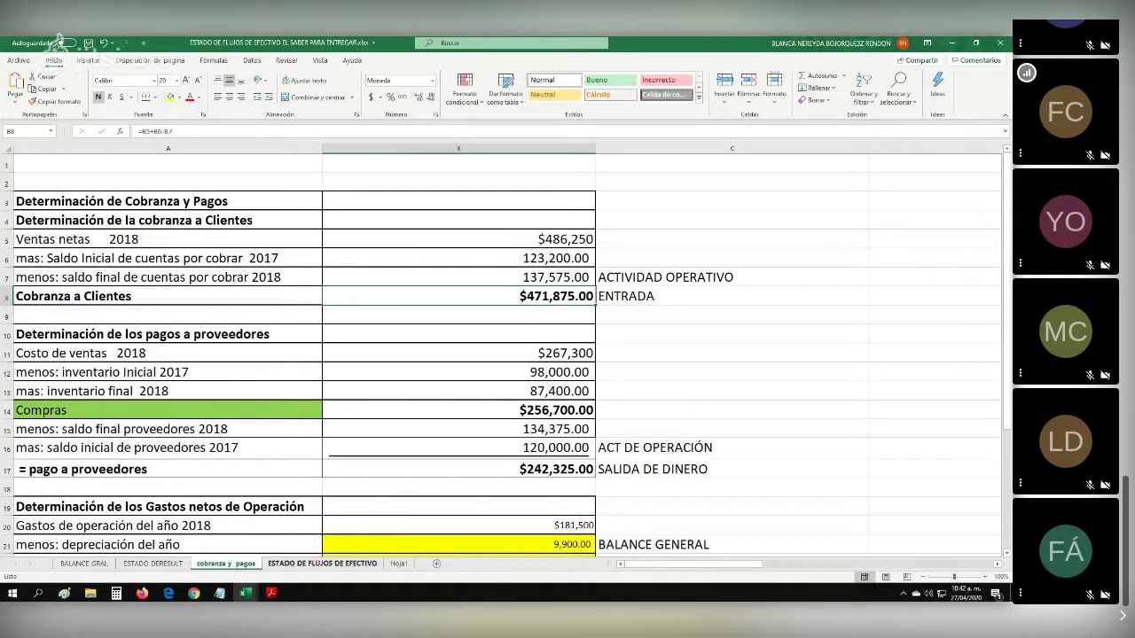
pyautogui.click(322, 564)
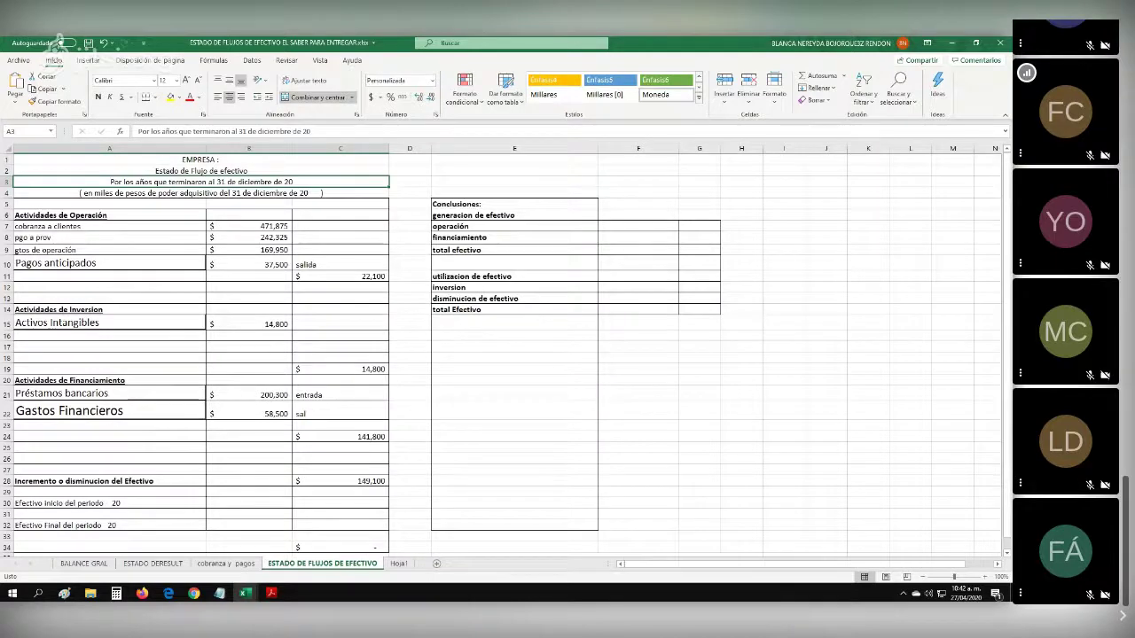
pyautogui.click(109, 227)
pyautogui.click(249, 227)
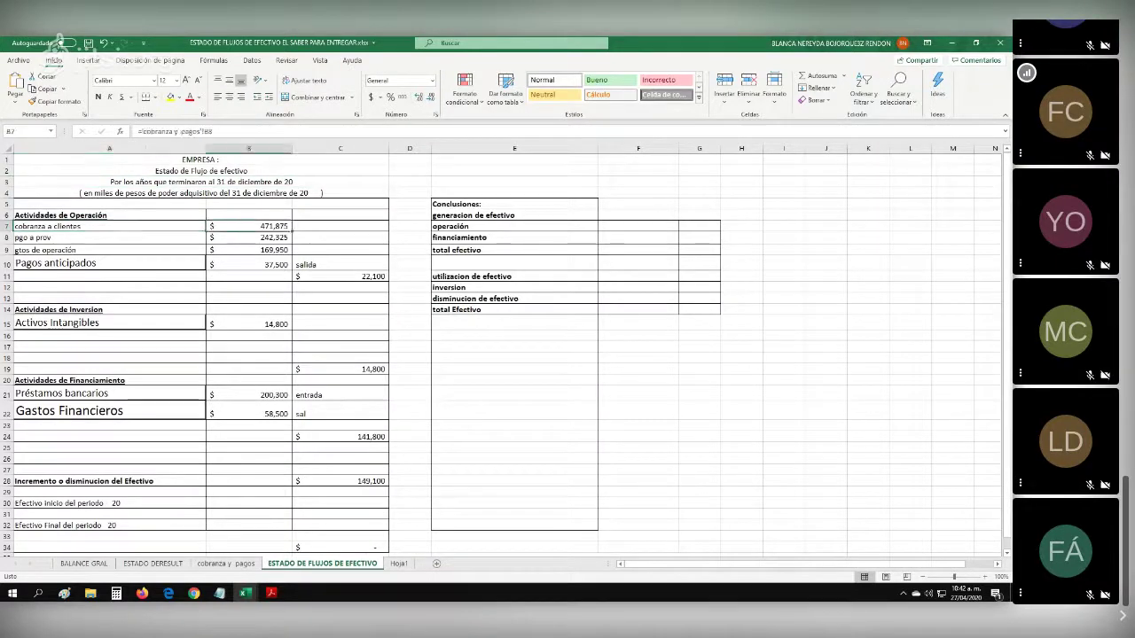
# Enter a + sign in cell C7 beside the cobranza a clientes amount on ESTADO DE FLUJOS DE EFECTIVO.
pyautogui.click(985, 577)
pyautogui.click(985, 577)
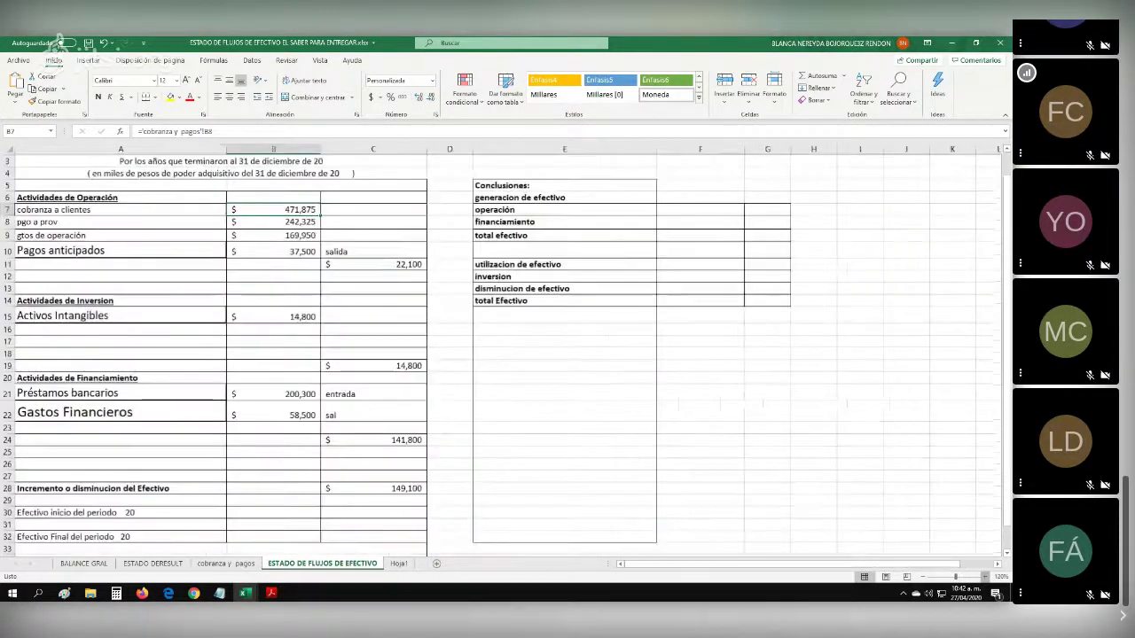
pyautogui.click(985, 577)
pyautogui.click(985, 577)
pyautogui.click(985, 577)
pyautogui.moveTo(707, 564); pyautogui.dragTo(694, 565)
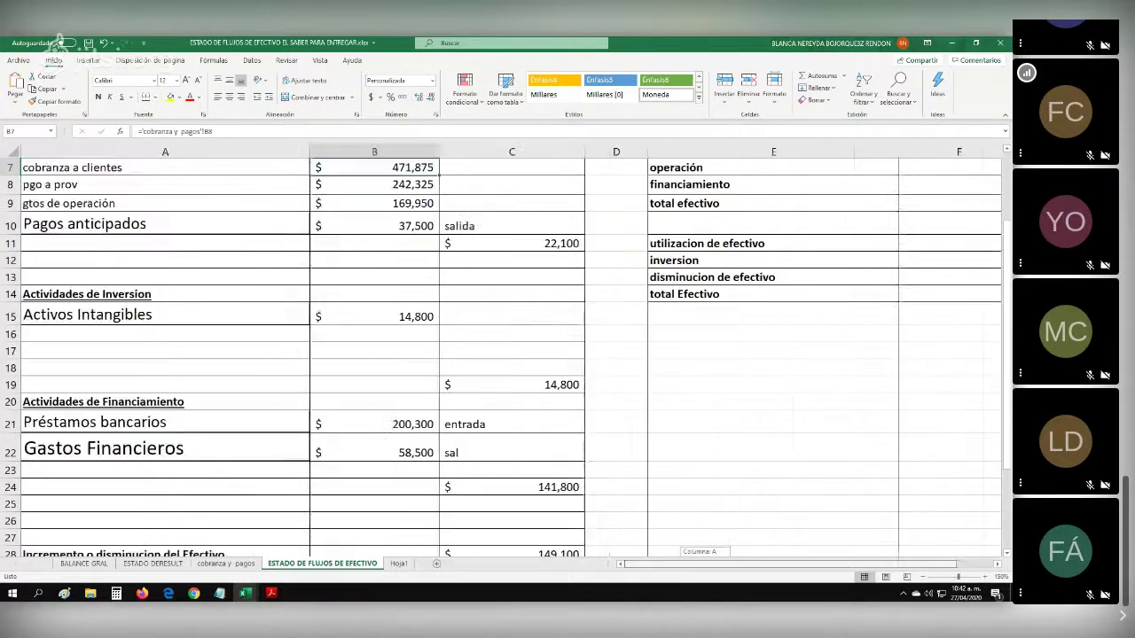
pyautogui.scroll(2, 506, 354)
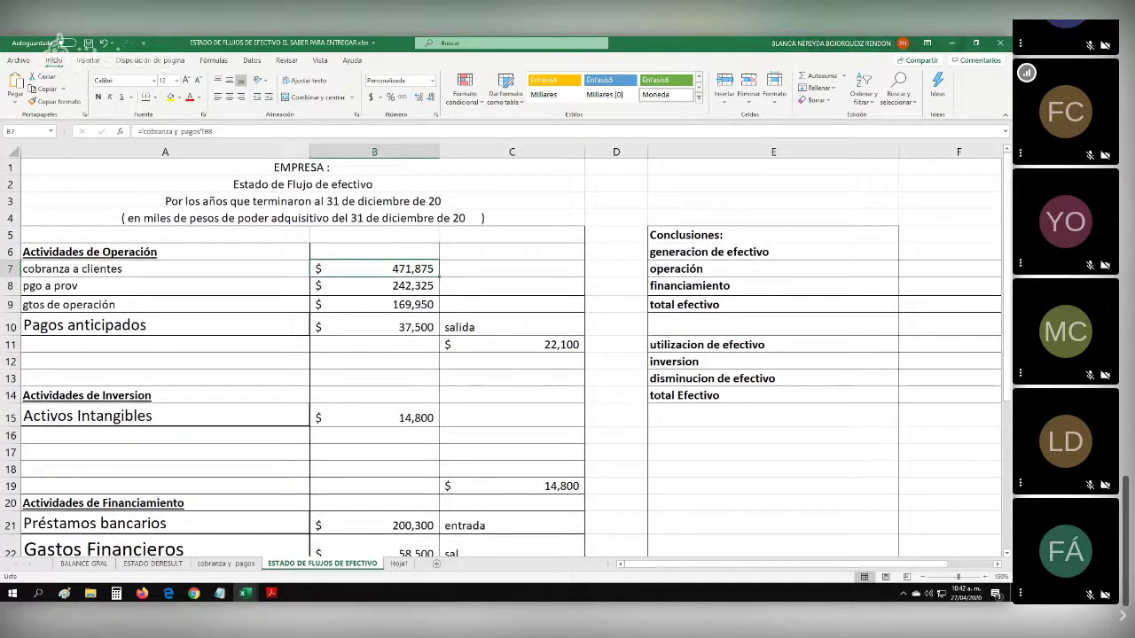
pyautogui.scroll(-1, 506, 355)
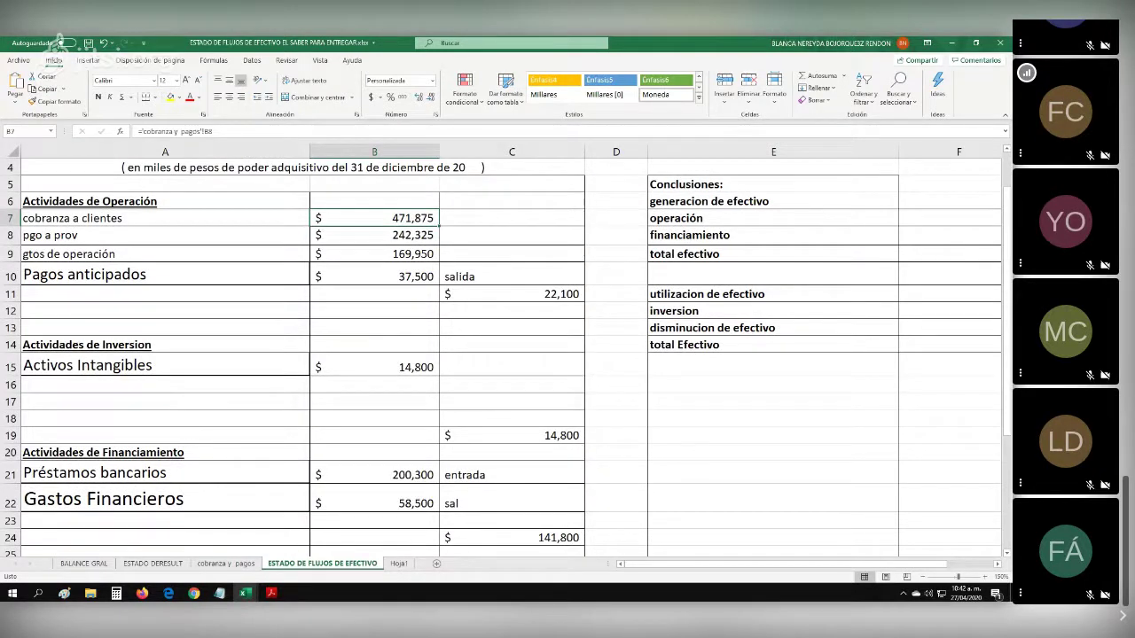
pyautogui.click(512, 218)
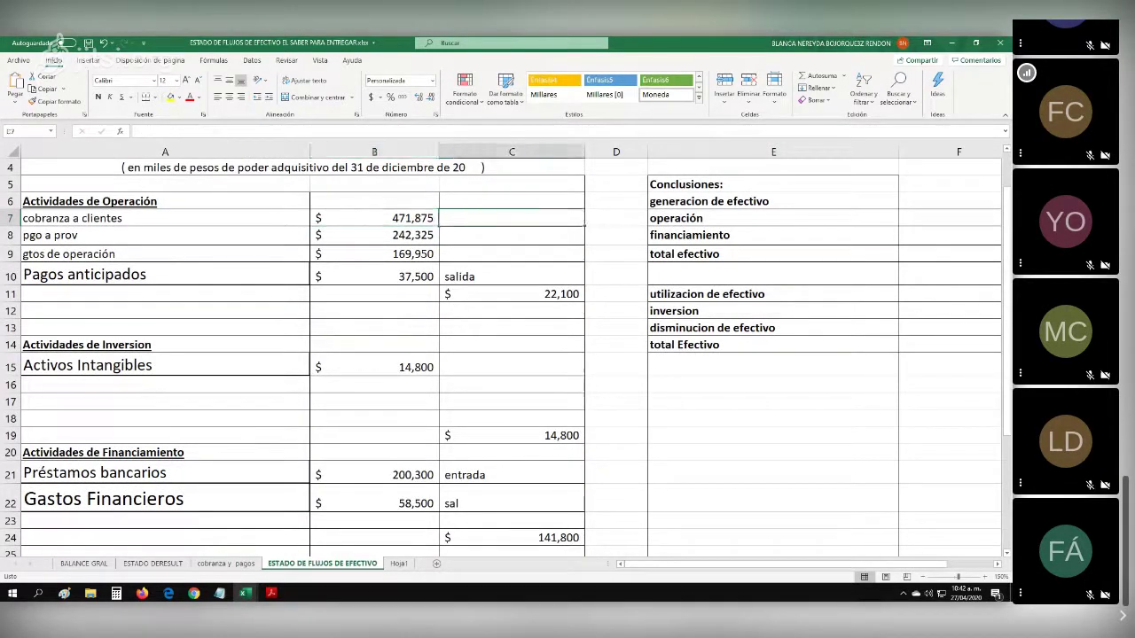
pyautogui.write('+')
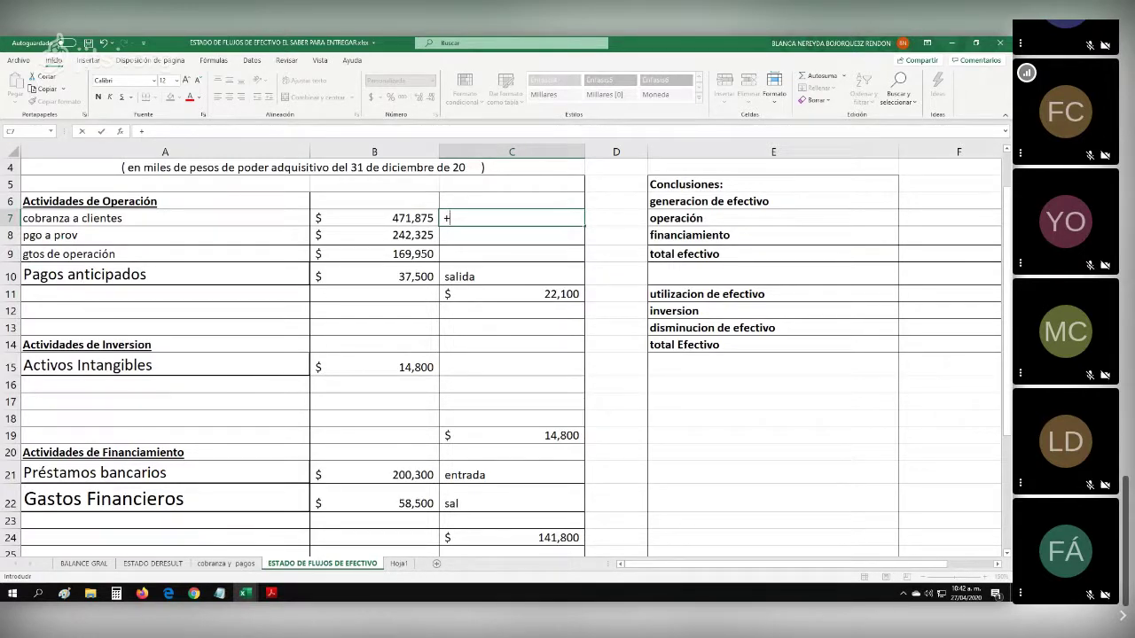
pyautogui.press('Escape')
# Fill the entire Estimación de cuentas incobrables, Depreciación acumulada and amortización acumulada rows (17, 23 and 25) of BALANCE GRAL with yellow.
pyautogui.click(83, 563)
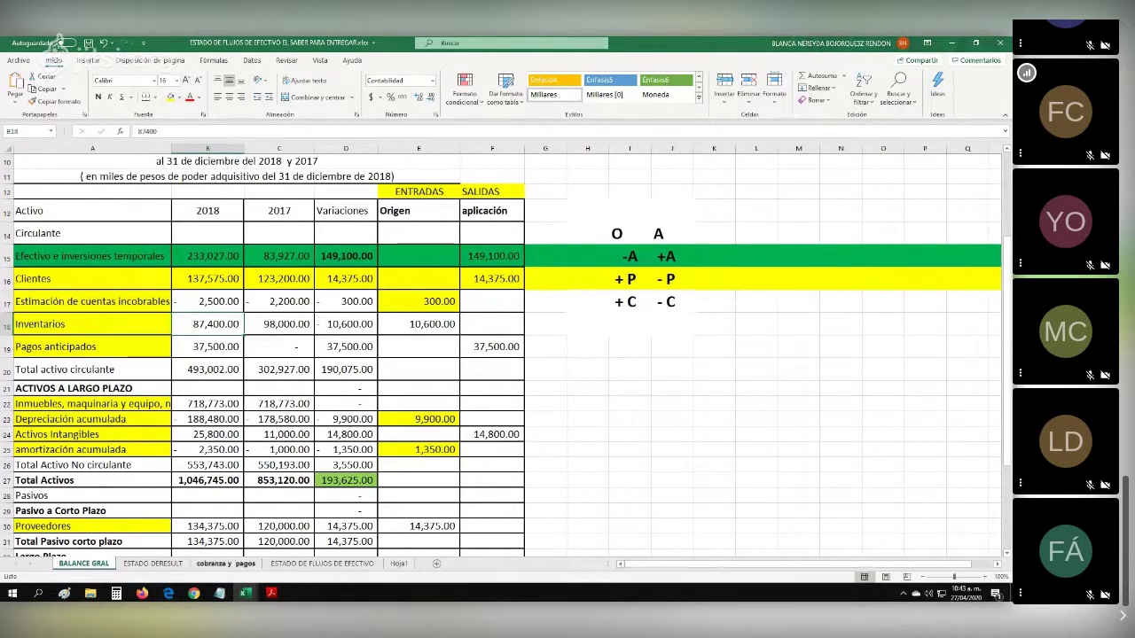
pyautogui.click(226, 564)
pyautogui.scroll(-1, 506, 354)
pyautogui.scroll(-2, 500, 355)
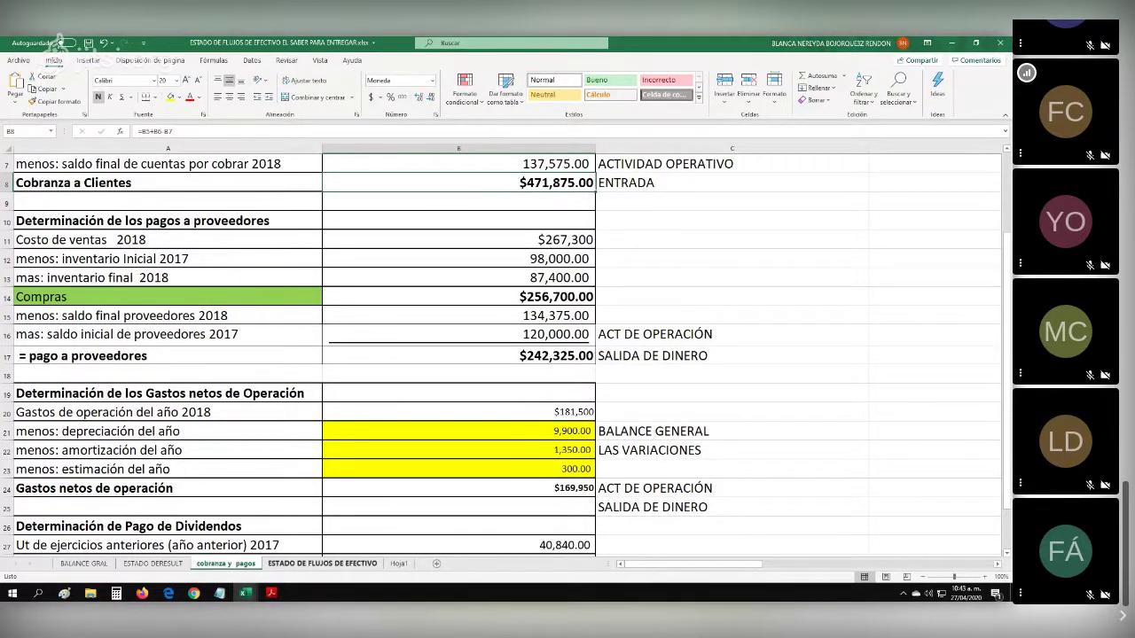
pyautogui.click(83, 563)
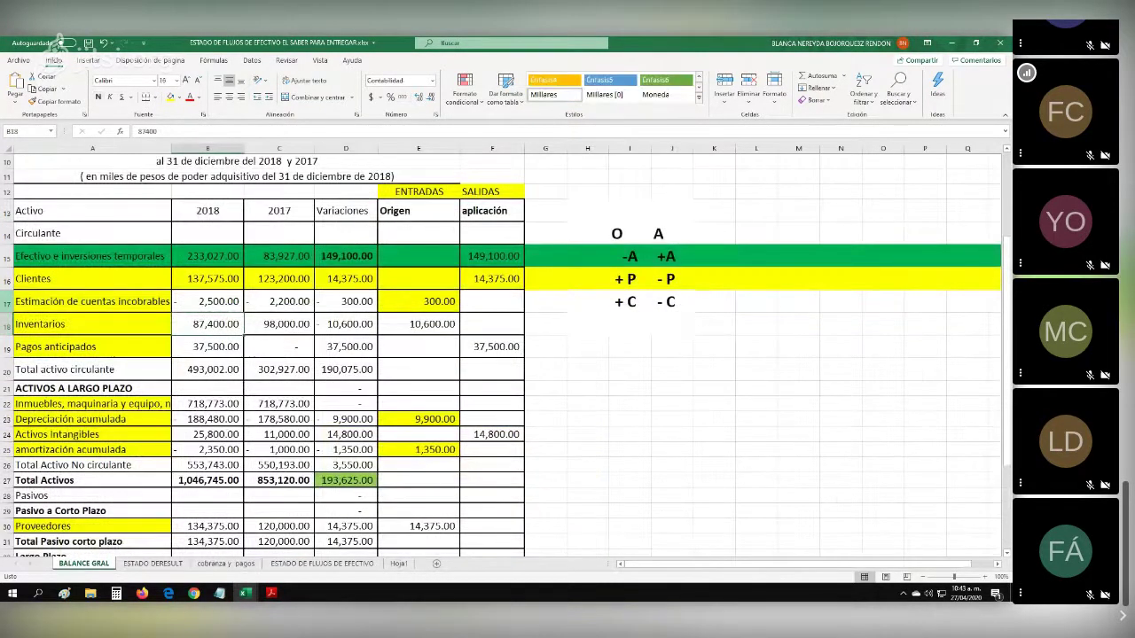
pyautogui.click(8, 301)
pyautogui.click(170, 97)
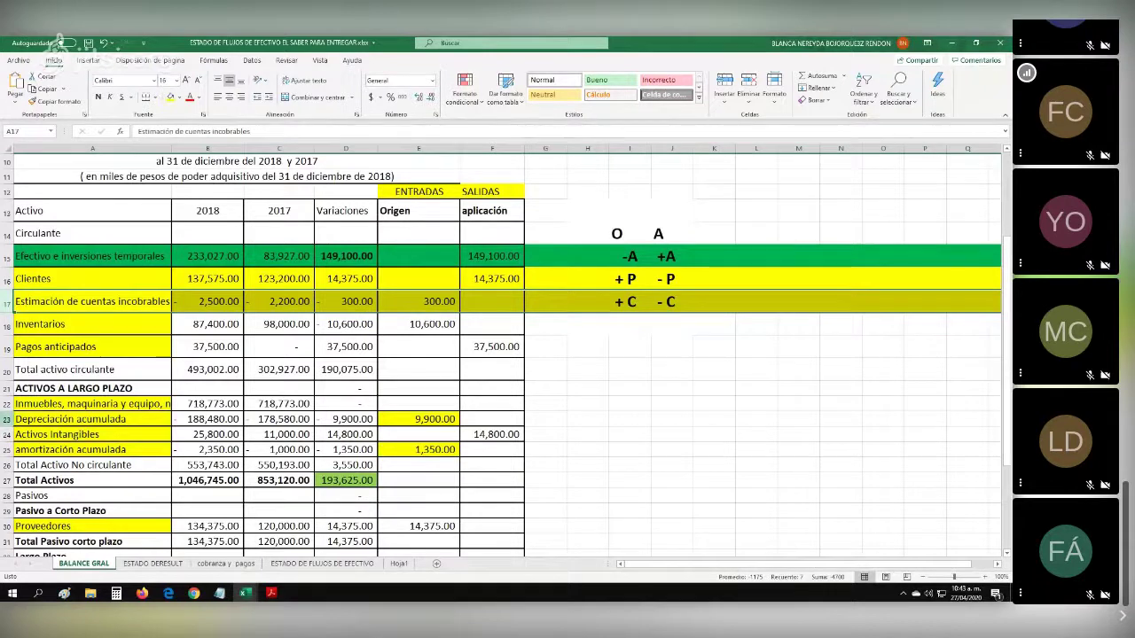
pyautogui.click(7, 418)
pyautogui.click(169, 97)
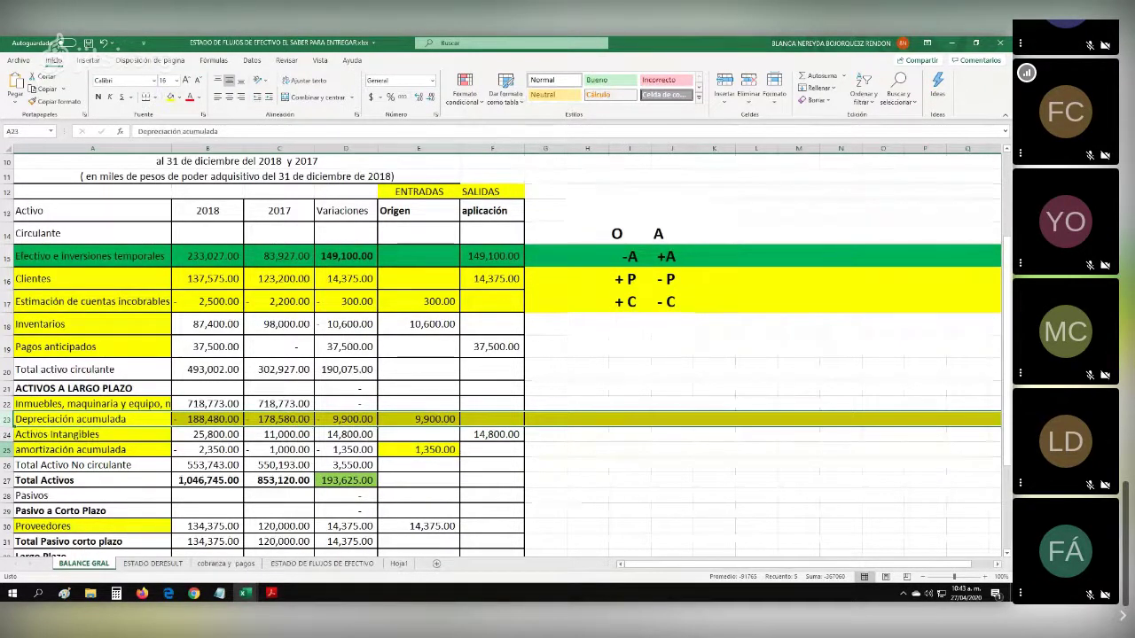
pyautogui.click(7, 450)
pyautogui.click(169, 97)
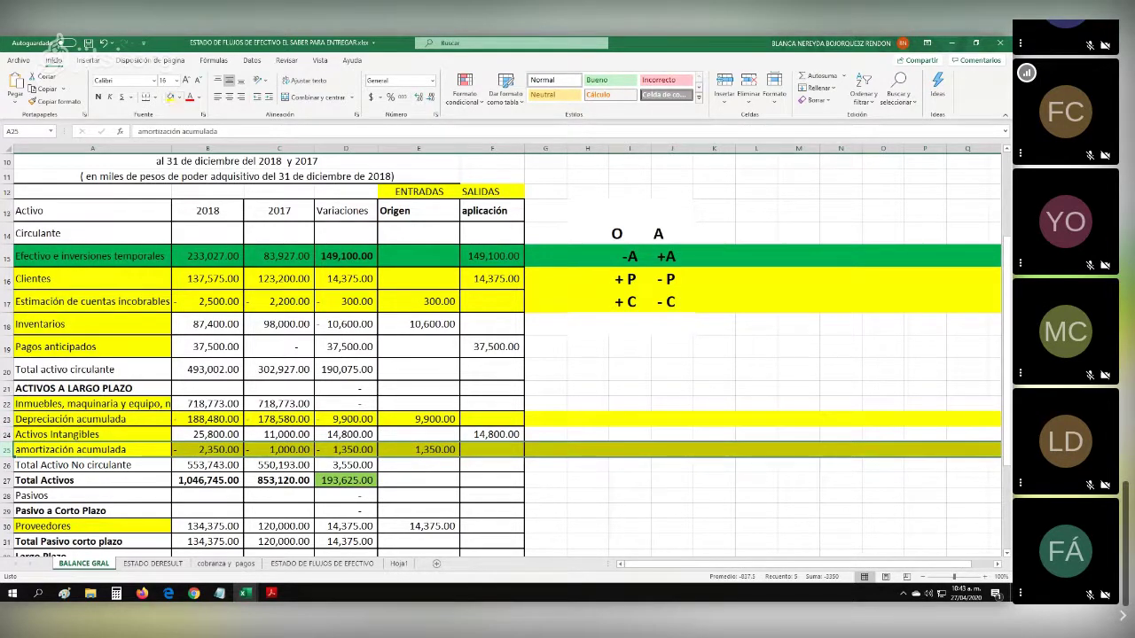
# Trace Gastos netos de operación on cobranza y pagos to the gtos de operación line on ESTADO DE FLUJOS DE EFECTIVO.
pyautogui.click(226, 564)
pyautogui.scroll(-2, 505, 355)
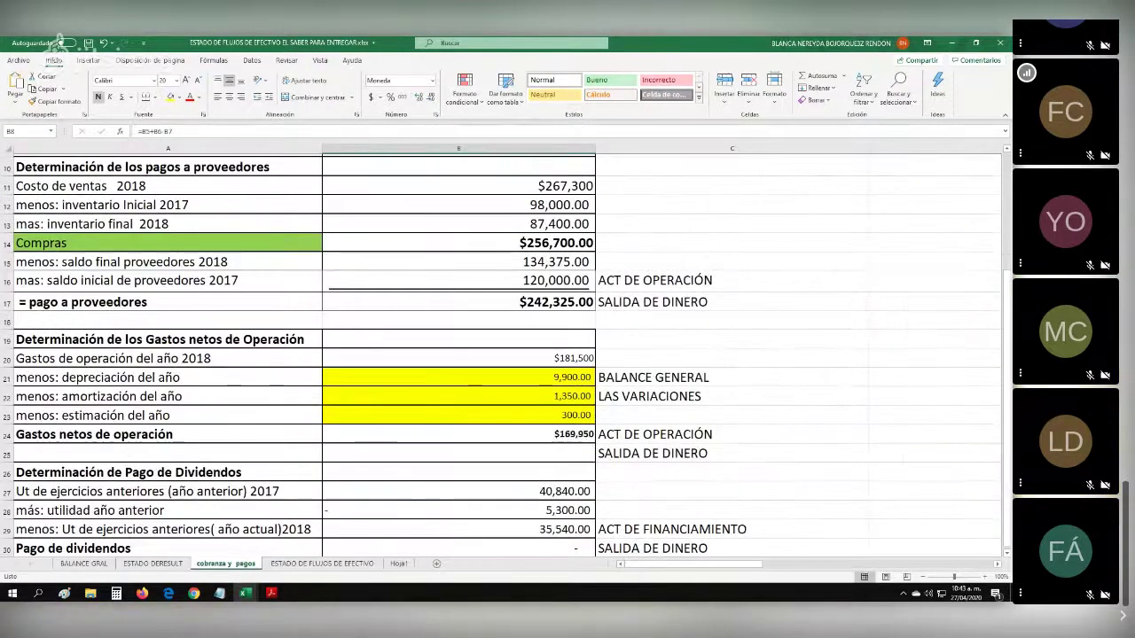
pyautogui.moveTo(213, 431); pyautogui.dragTo(426, 432)
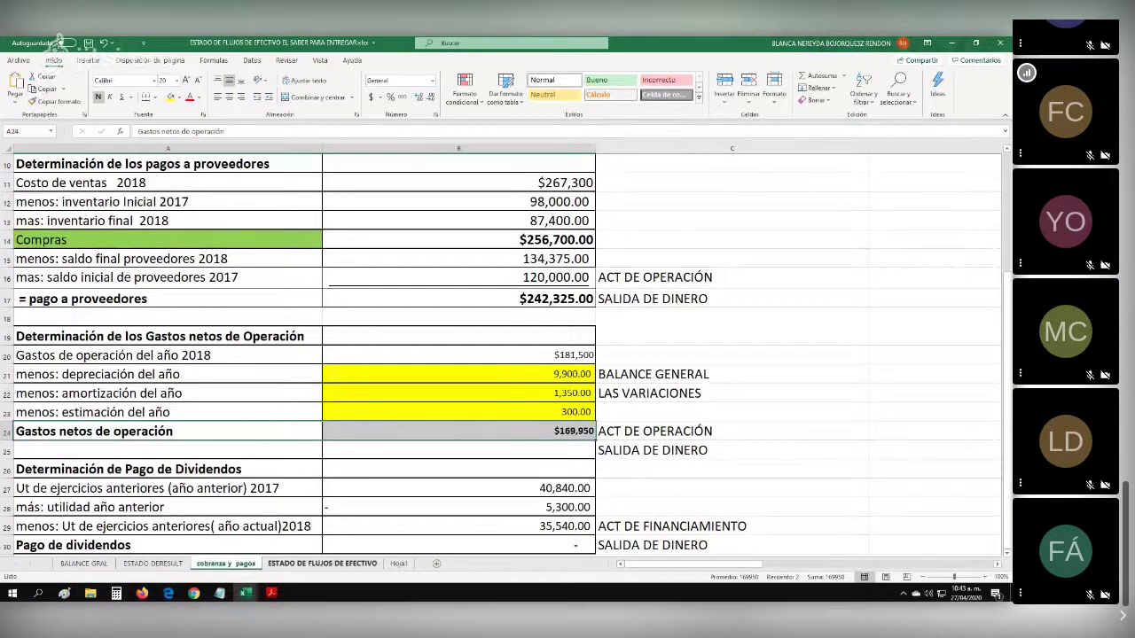
pyautogui.click(322, 564)
pyautogui.write('+')
pyautogui.click(167, 254)
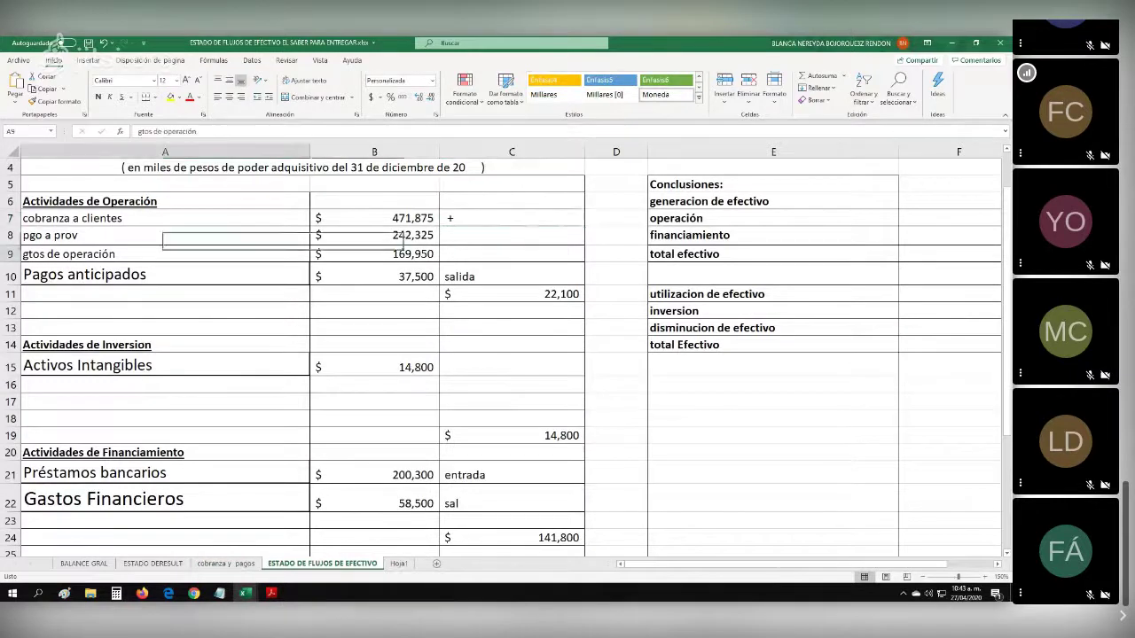
pyautogui.click(375, 255)
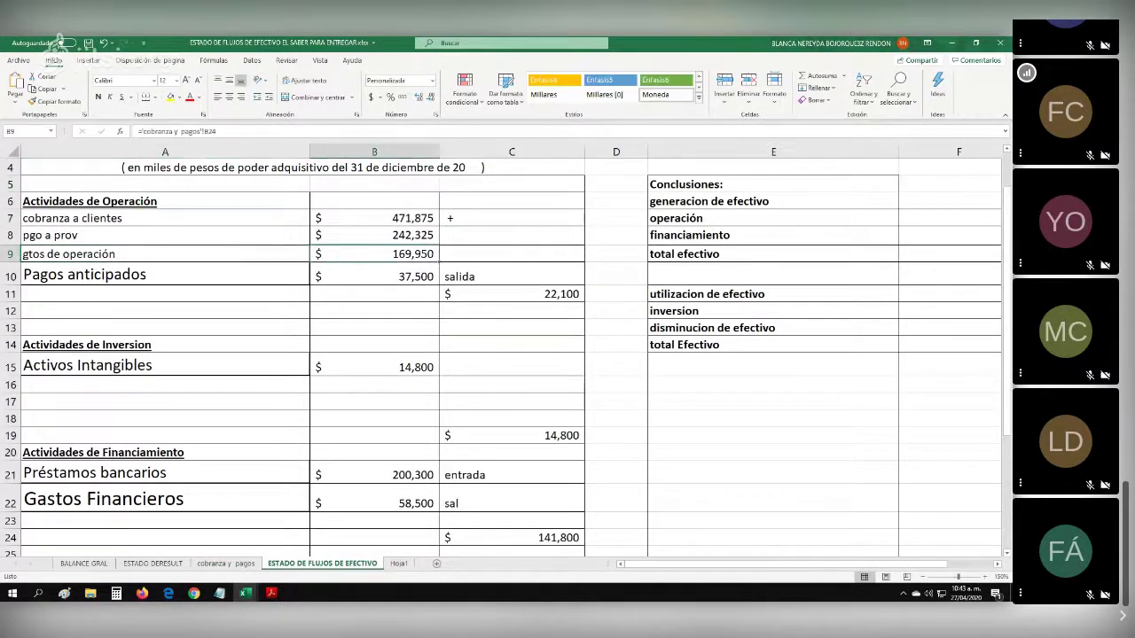
# Check the source of the gtos de operación amount and mark cell C9 beside it with a - sign.
pyautogui.click(167, 255)
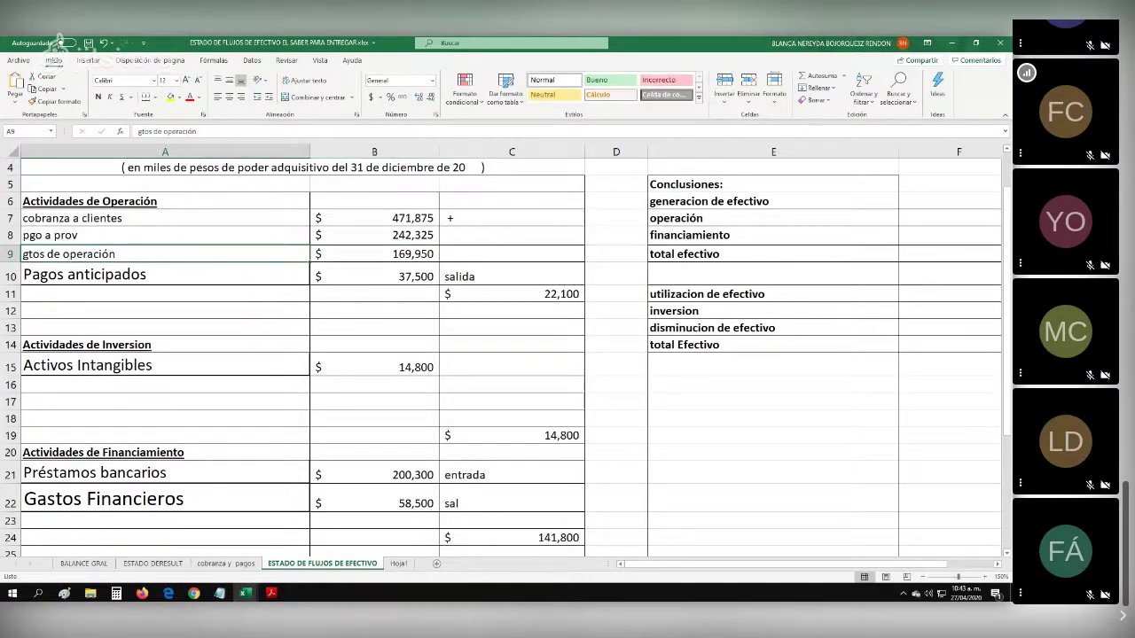
pyautogui.click(374, 254)
pyautogui.hotkey('ctrl', '[')
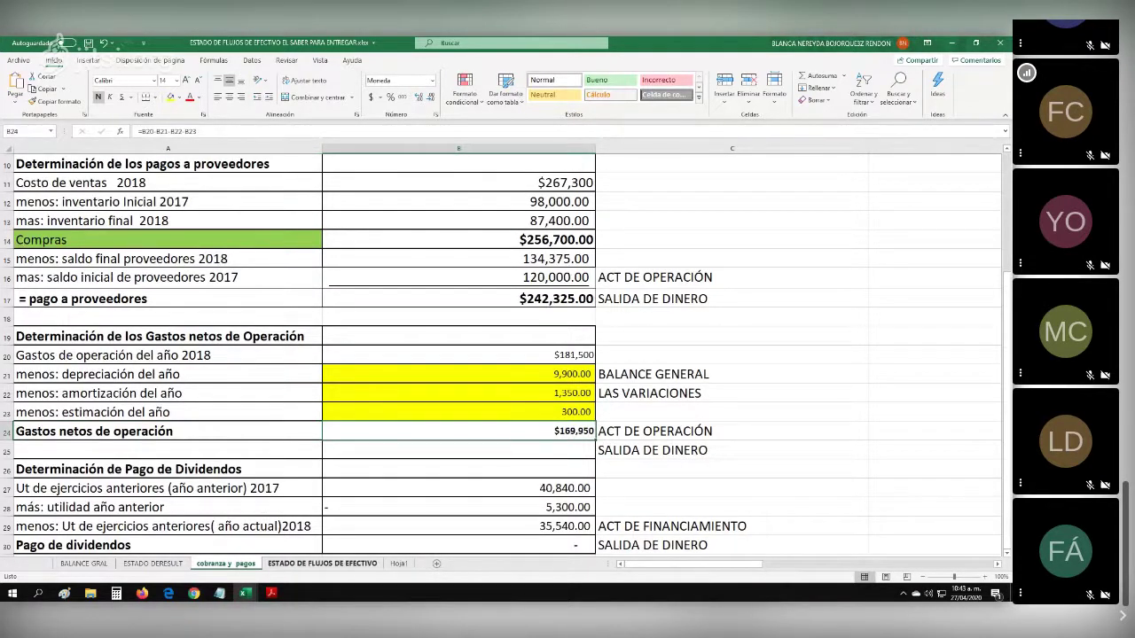
pyautogui.hotkey('ctrl', 'pagedown')
pyautogui.click(512, 254)
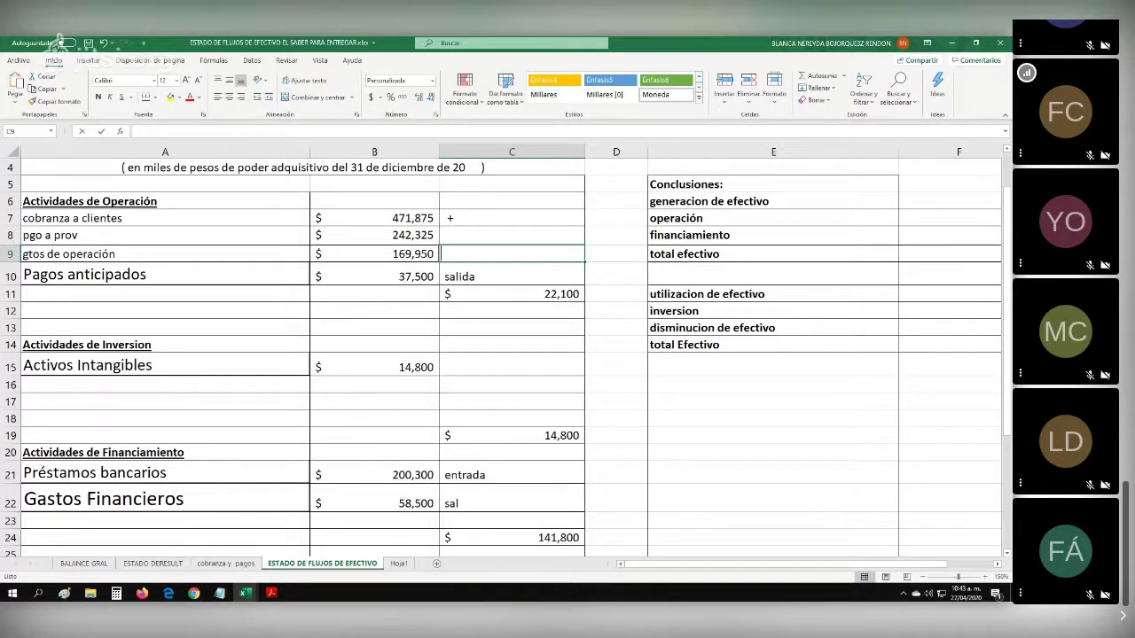
pyautogui.write('=')
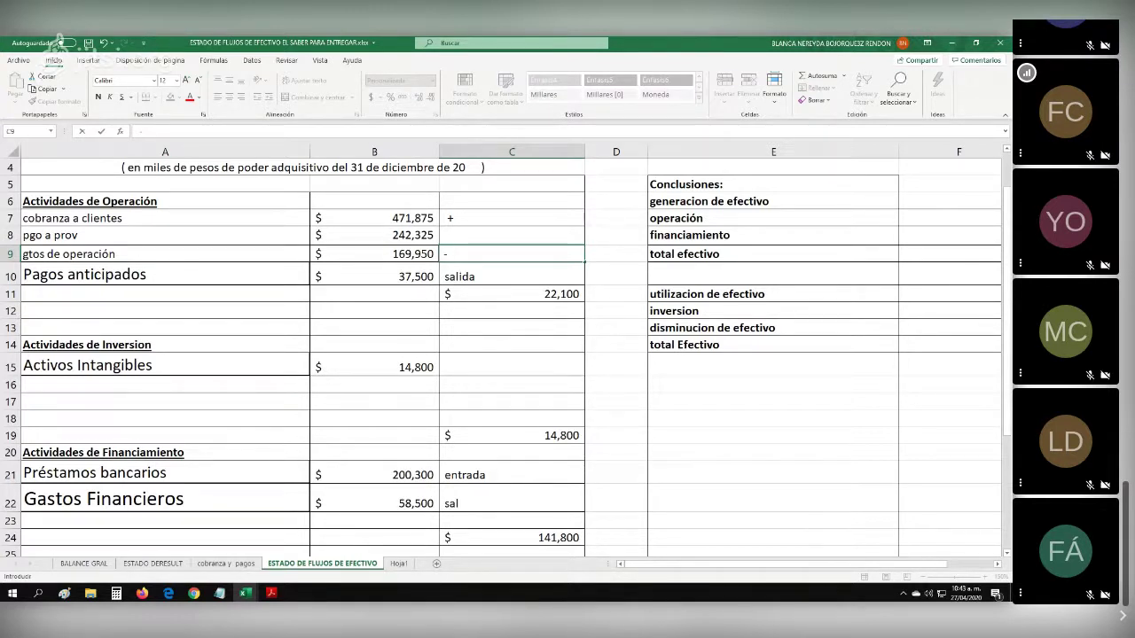
# Add the word ENTRADA after the + sign in cell C7 beside the cobranza a clientes amount.
pyautogui.click(512, 218)
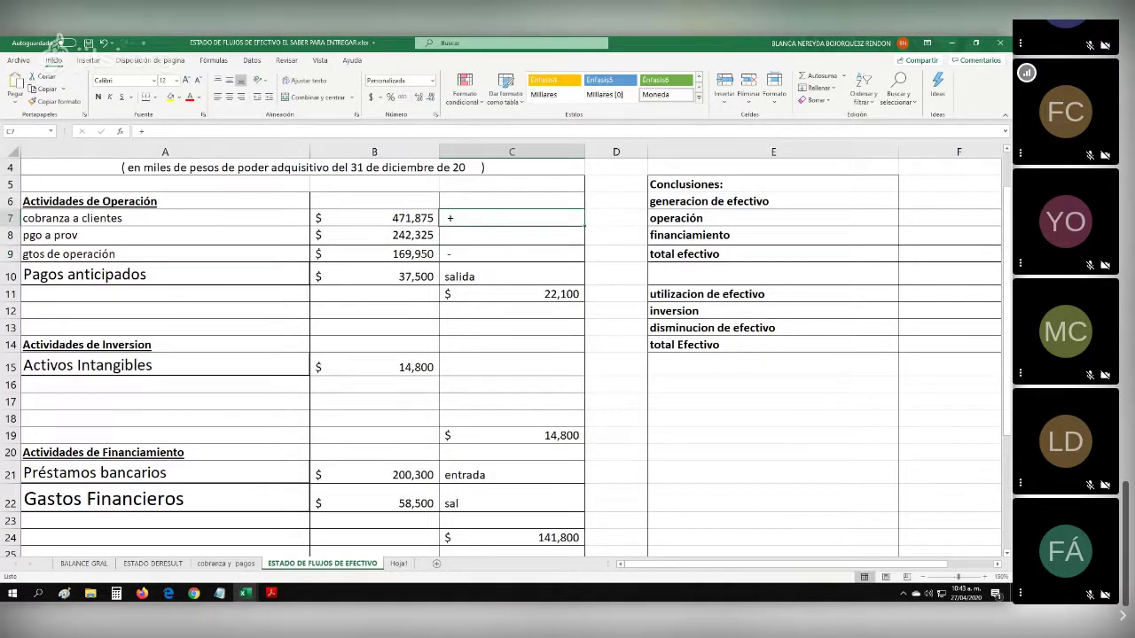
pyautogui.click(160, 131)
pyautogui.write('ENTTRA')
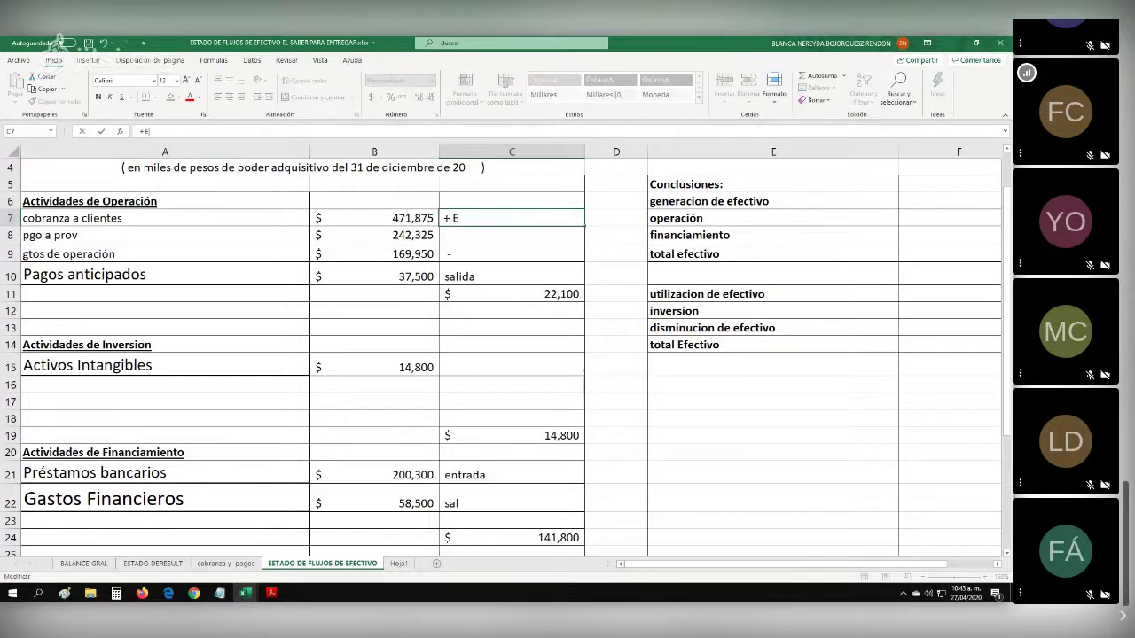
pyautogui.press('BackSpace')
pyautogui.press('BackSpace')
pyautogui.write('RADA')
pyautogui.press('Return')
# Fill the entire Gastos netos de operación and Cobranza a Clientes rows (24 and 8) of cobranza y pagos with yellow.
pyautogui.click(226, 564)
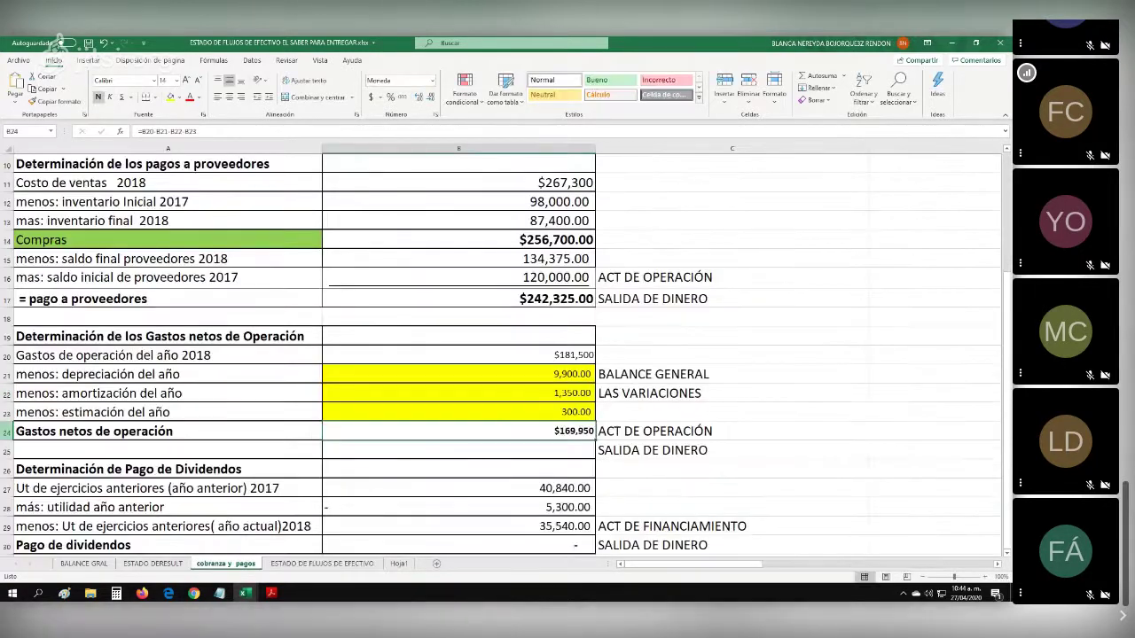
pyautogui.click(6, 432)
pyautogui.click(171, 98)
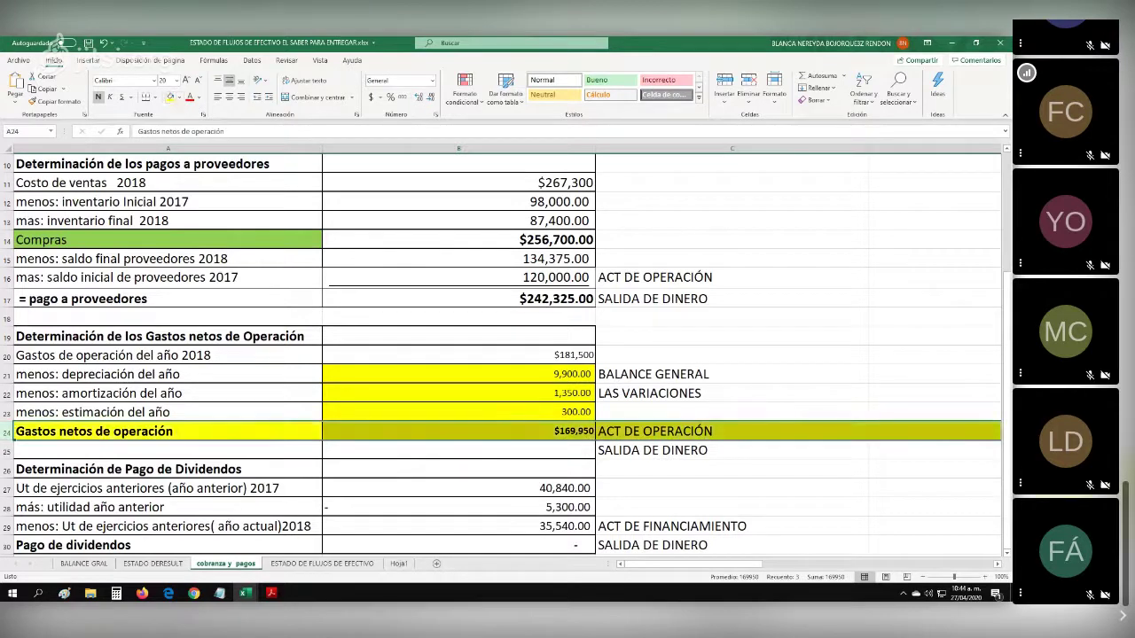
pyautogui.scroll(1, 7, 202)
pyautogui.click(7, 183)
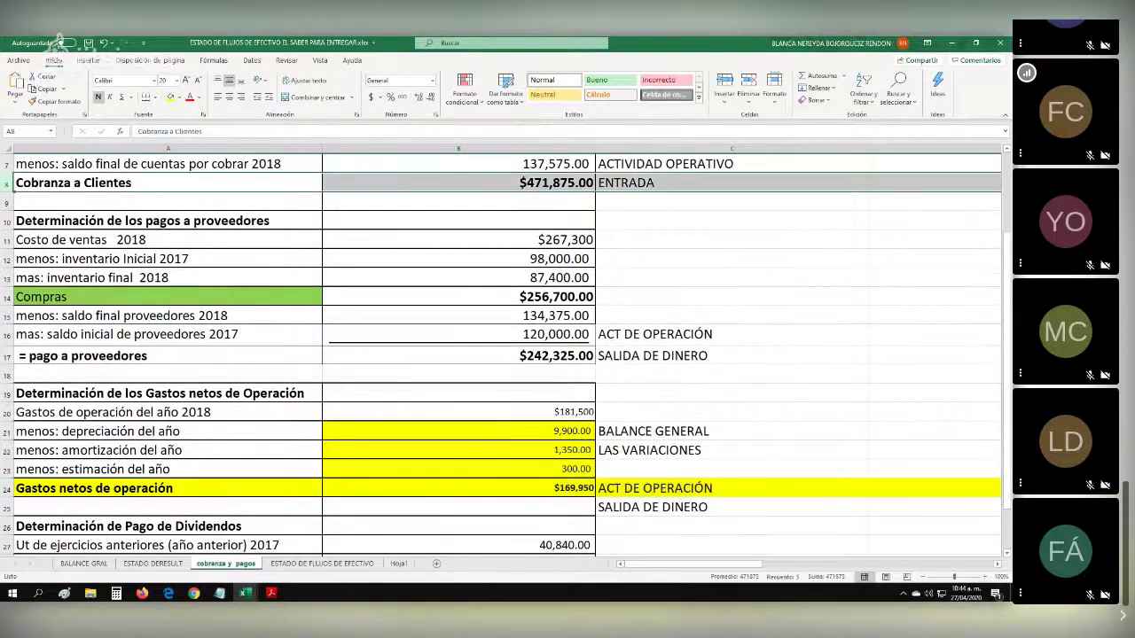
pyautogui.click(171, 97)
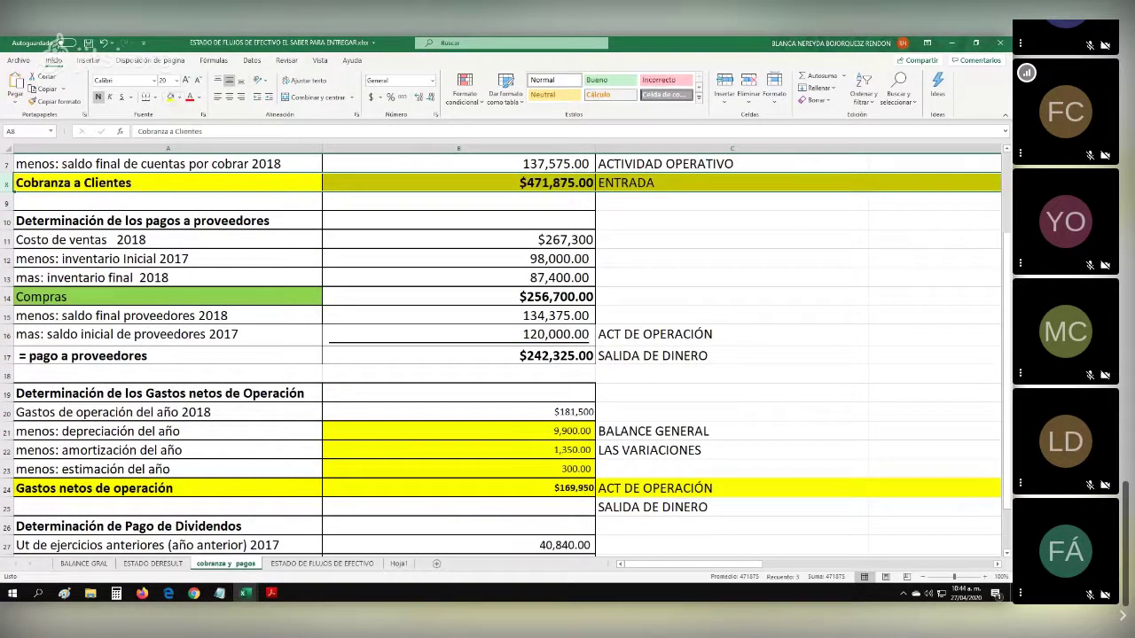
pyautogui.click(83, 564)
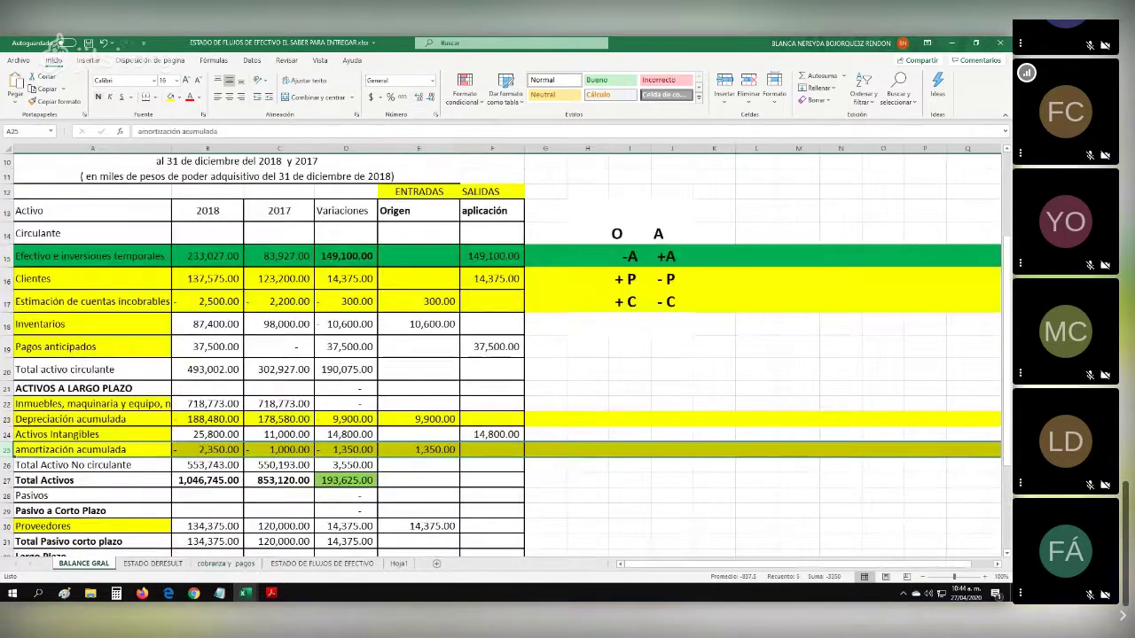
# Fill with yellow the Inventarios row (18) of BALANCE GRAL and rows 11 to 13 and 15 to 16 of cobranza y pagos.
pyautogui.click(8, 326)
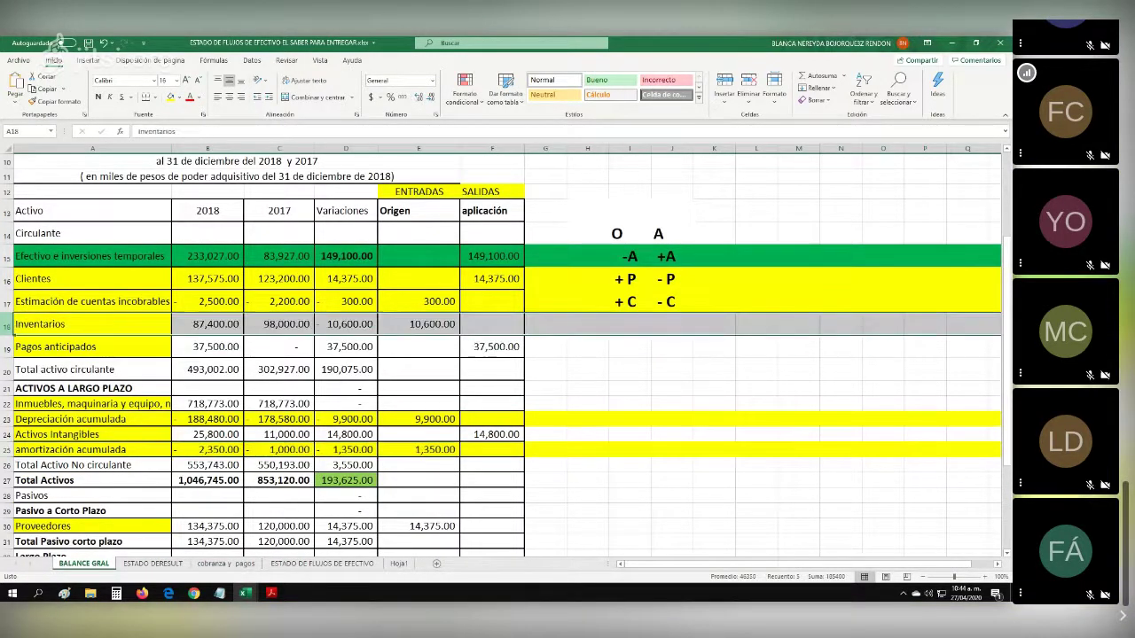
pyautogui.click(171, 97)
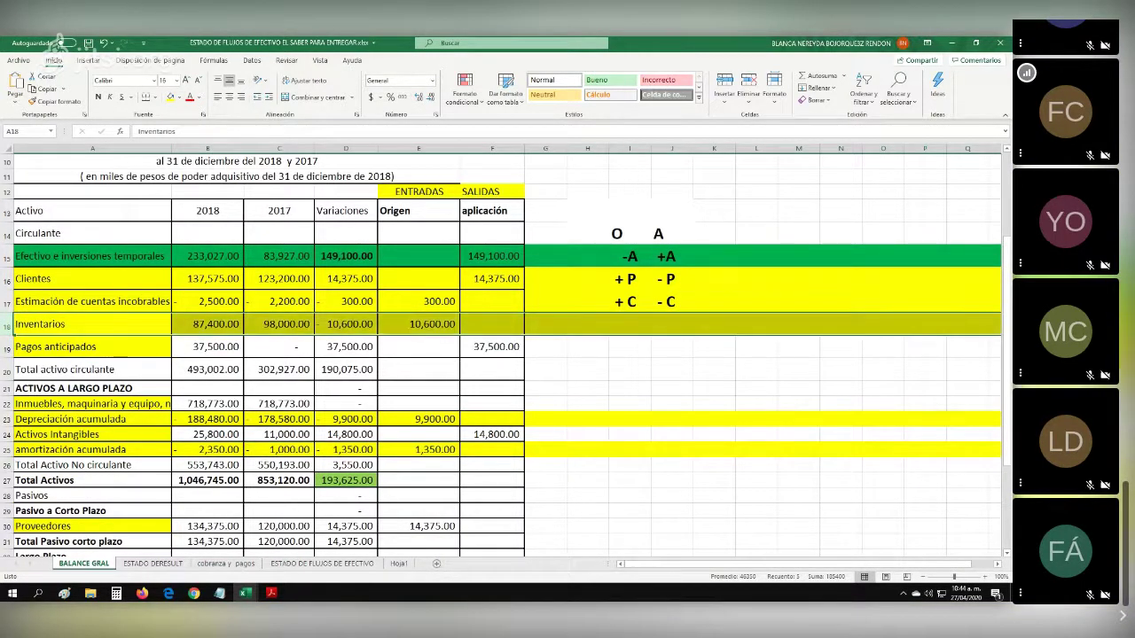
pyautogui.click(226, 564)
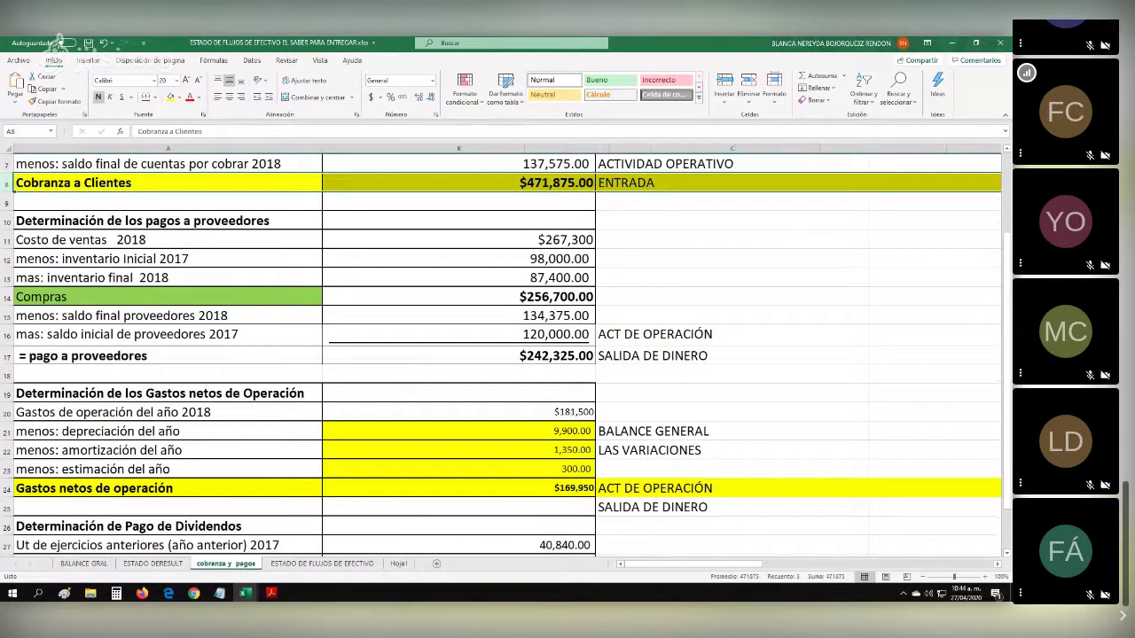
pyautogui.click(167, 259)
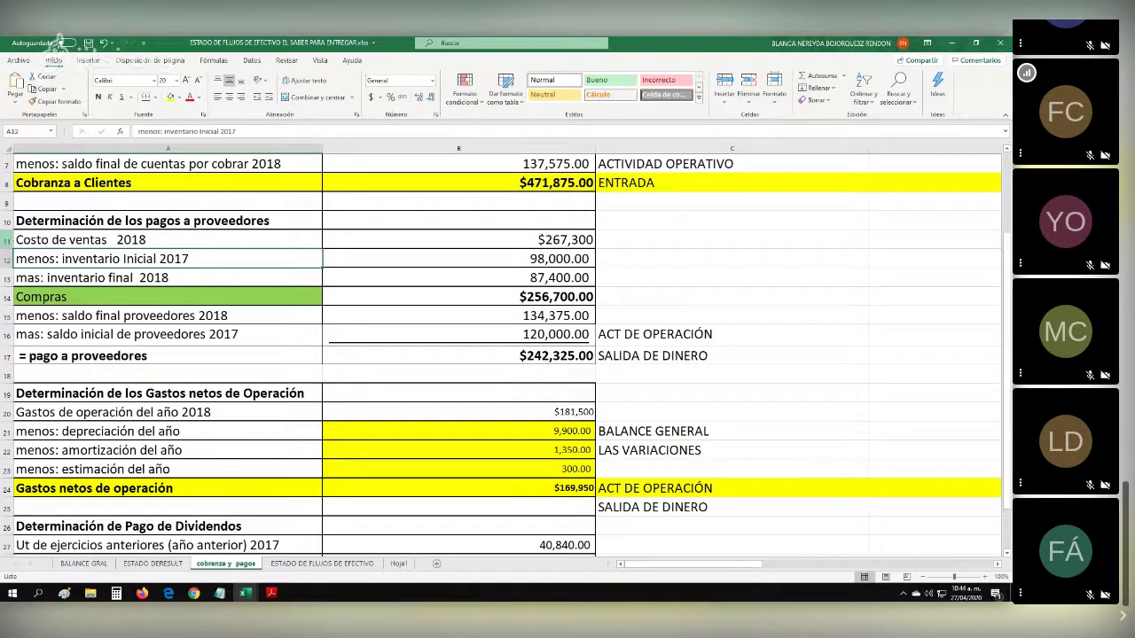
pyautogui.click(7, 239)
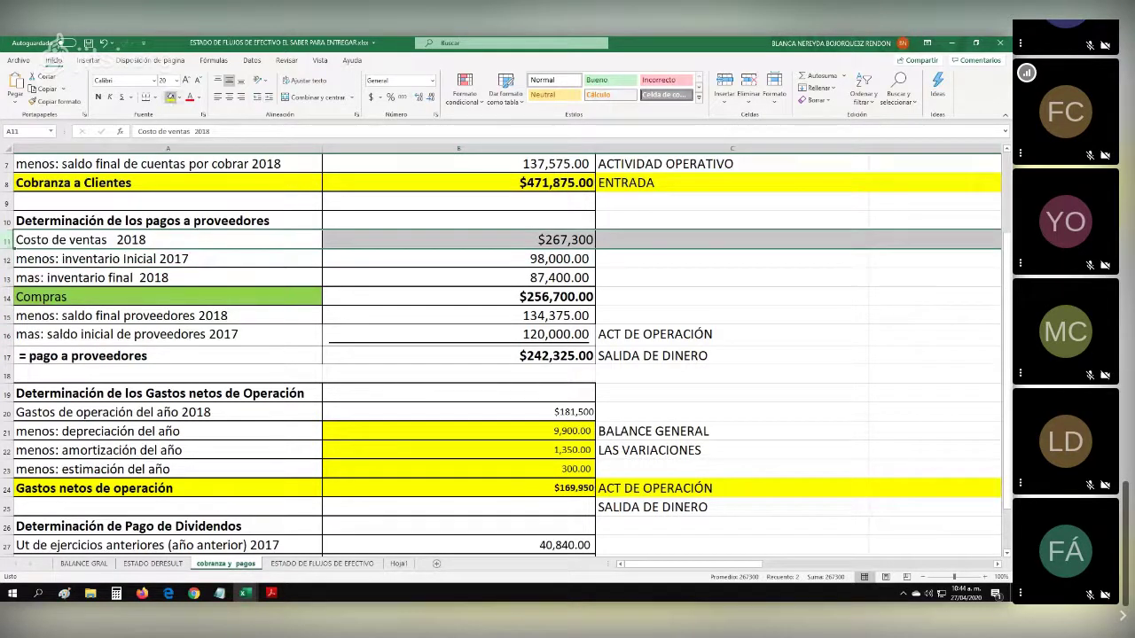
pyautogui.click(170, 97)
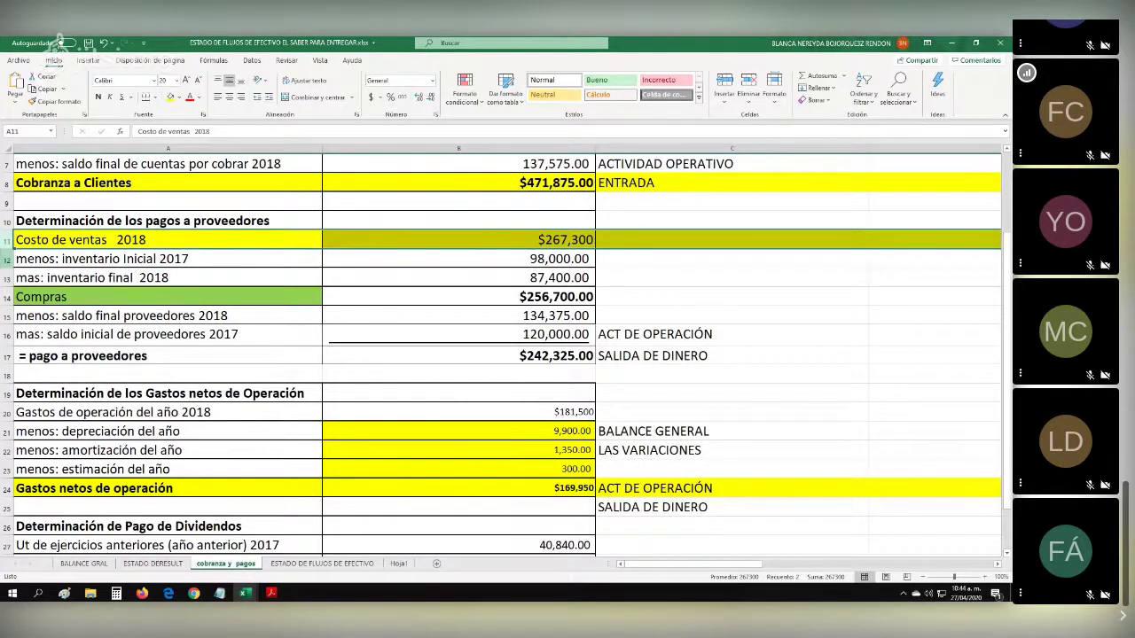
pyautogui.moveTo(8, 258); pyautogui.dragTo(7, 278)
pyautogui.click(171, 97)
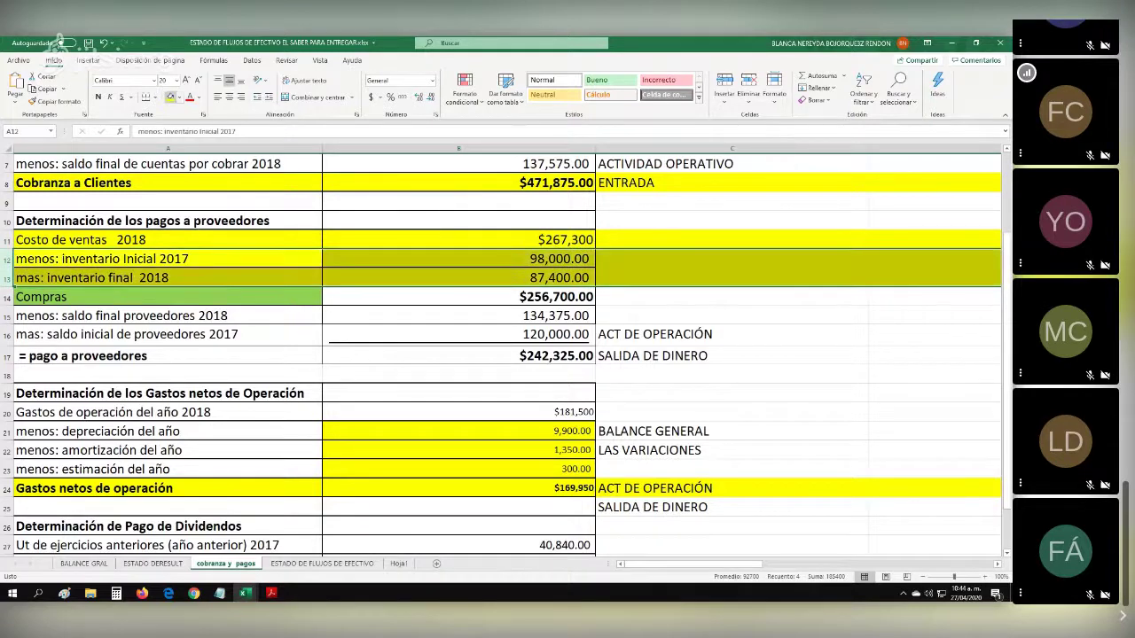
pyautogui.moveTo(7, 316); pyautogui.dragTo(7, 342)
pyautogui.click(170, 97)
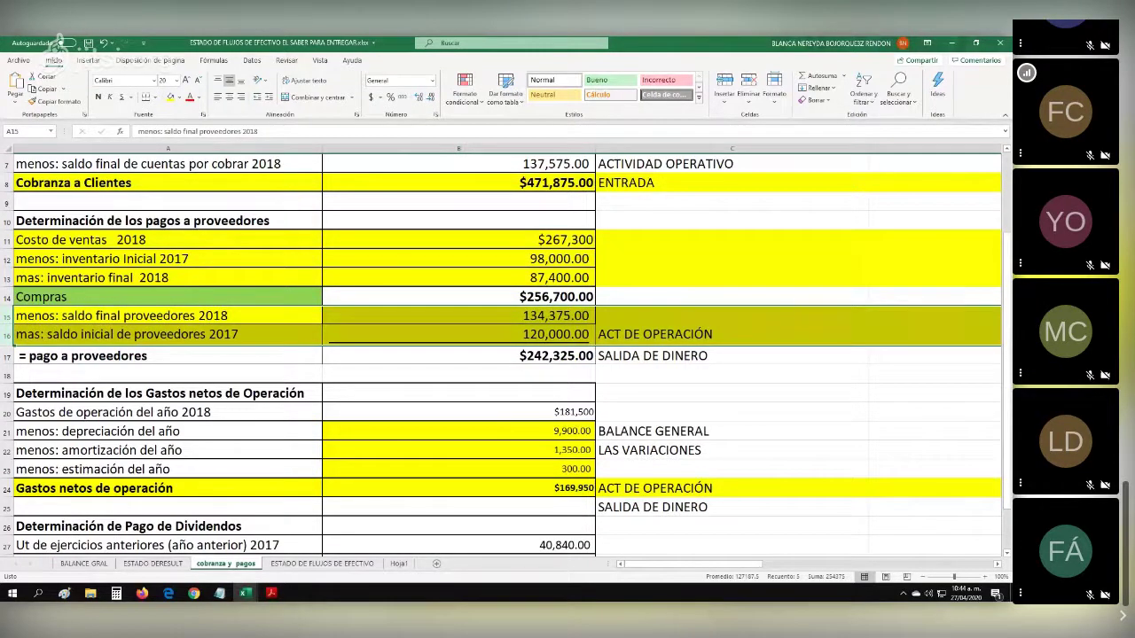
# Trace the pgo a prov amount on ESTADO DE FLUJOS DE EFECTIVO back to the pago a proveedores total on cobranza y pagos.
pyautogui.click(321, 564)
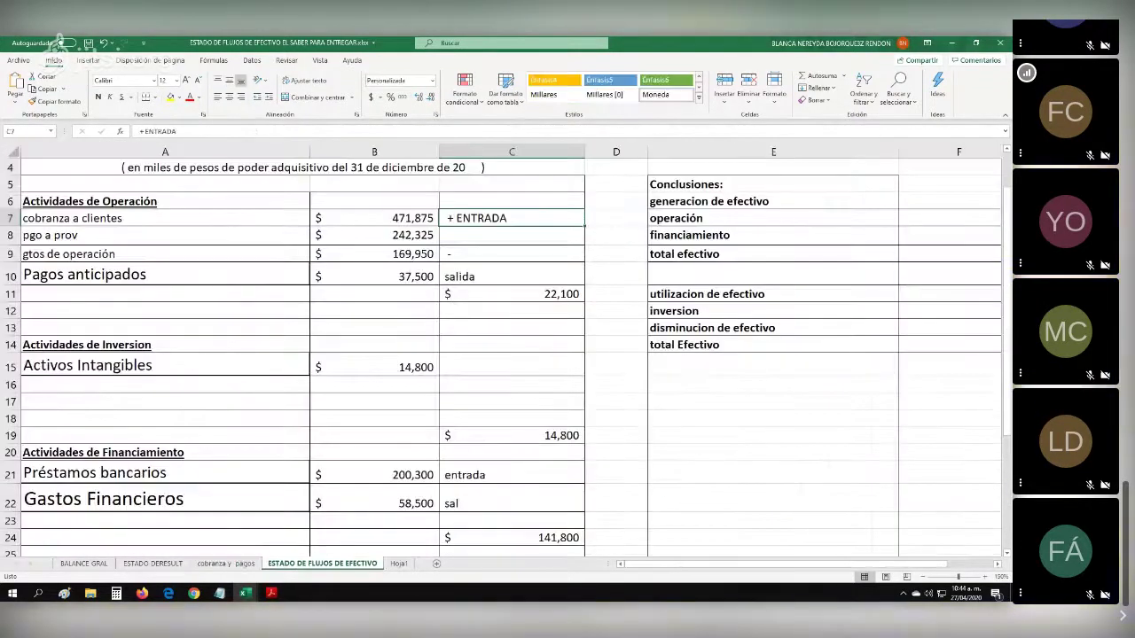
pyautogui.click(165, 235)
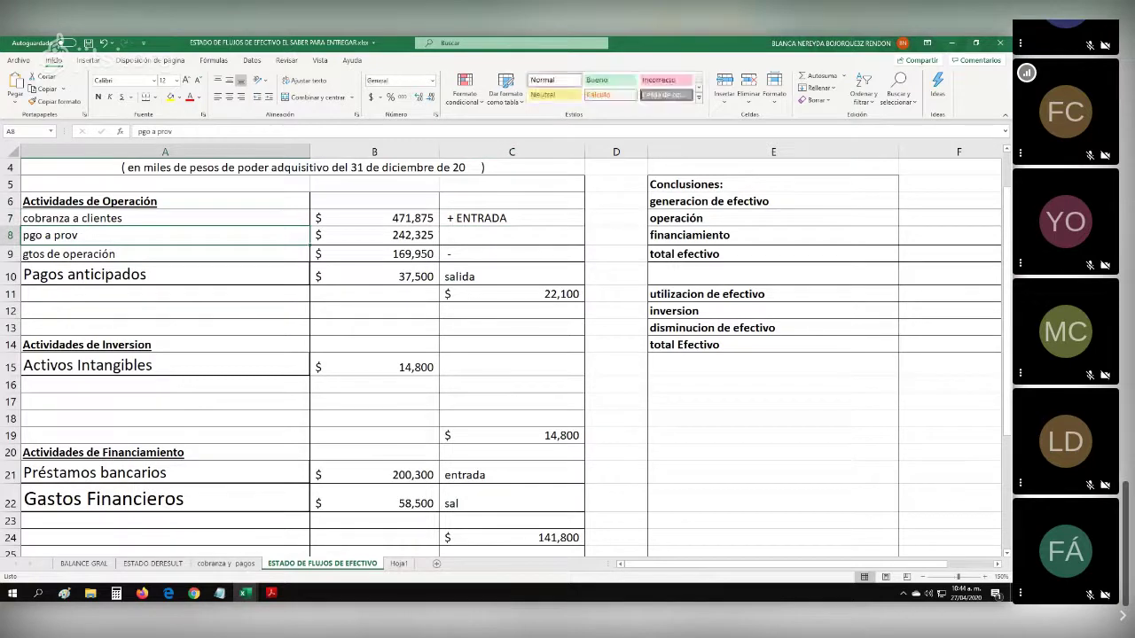
pyautogui.click(374, 235)
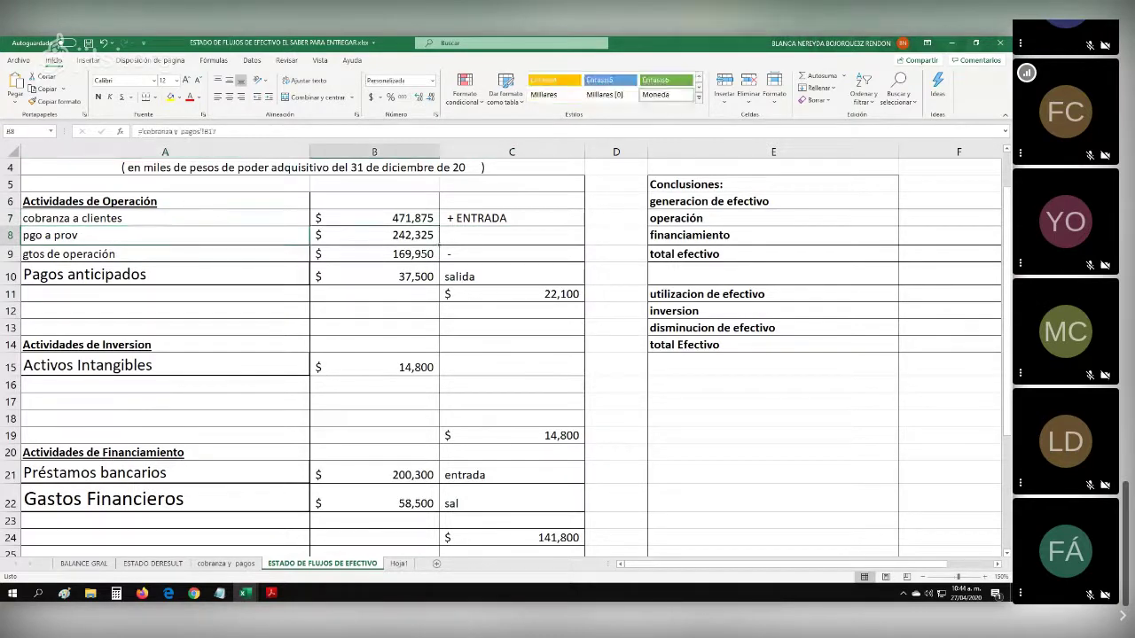
pyautogui.click(226, 564)
pyautogui.click(458, 355)
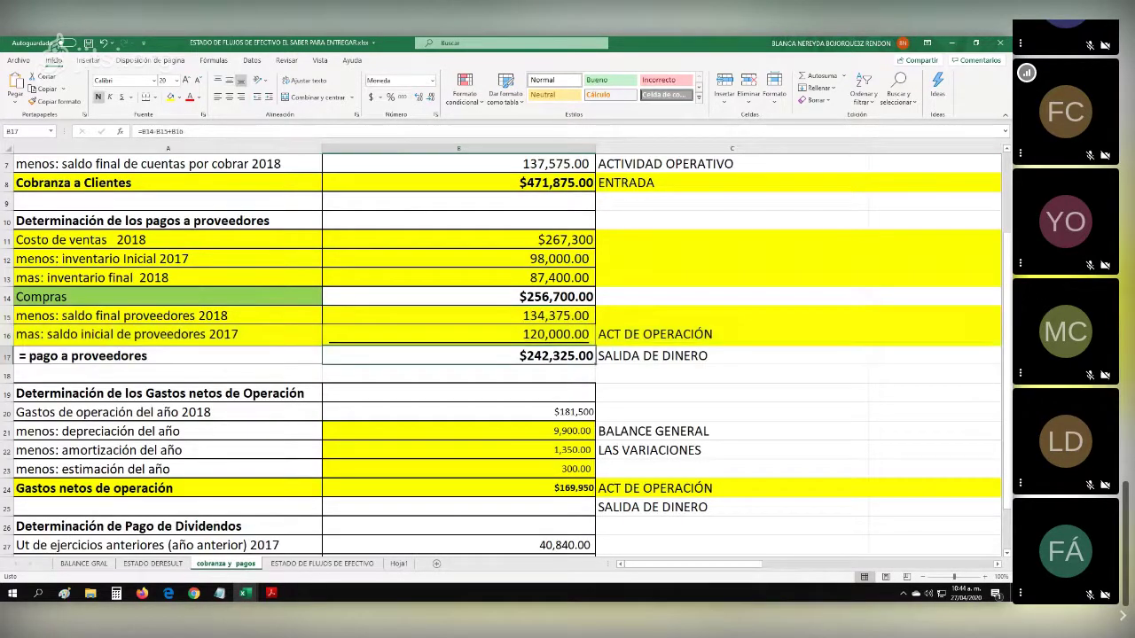
# Mark cell C8 beside the pgo a prov amount on ESTADO DE FLUJOS DE EFECTIVO with "- SALIDA".
pyautogui.click(322, 564)
pyautogui.doubleClick(511, 234)
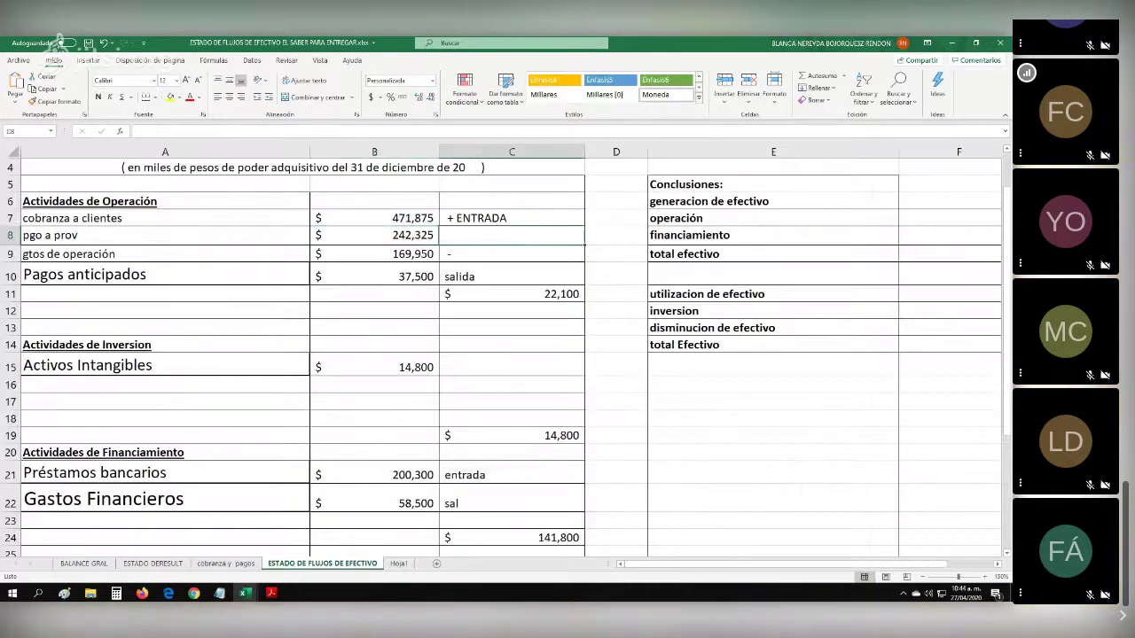
pyautogui.write('+')
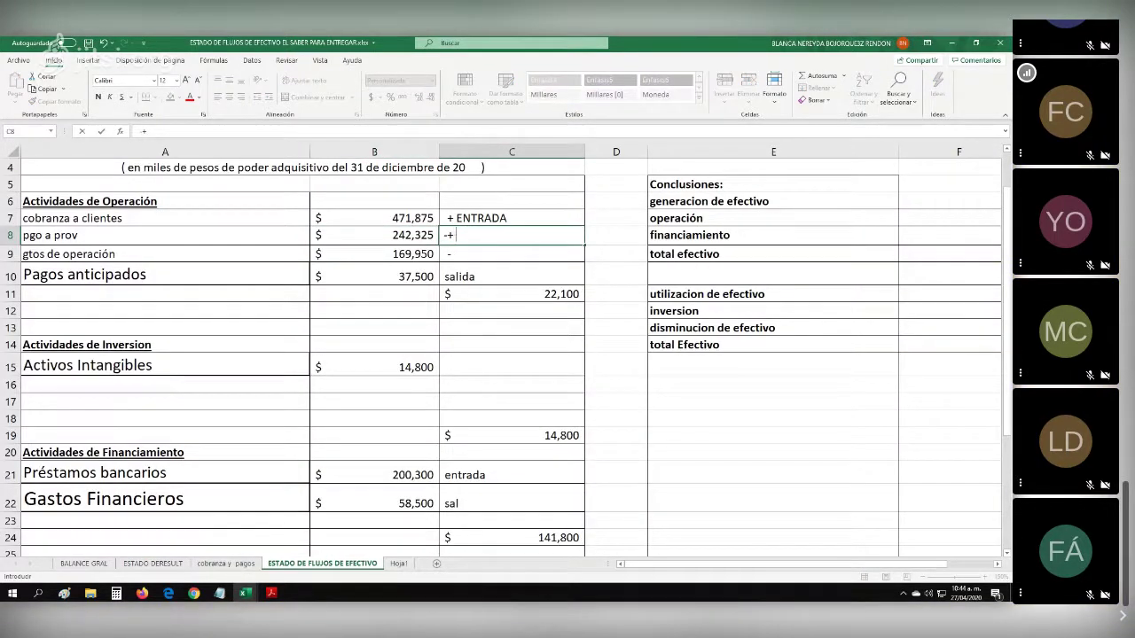
pyautogui.press('BackSpace')
pyautogui.press('BackSpace')
pyautogui.write('- SALIDA')
pyautogui.press('Return')
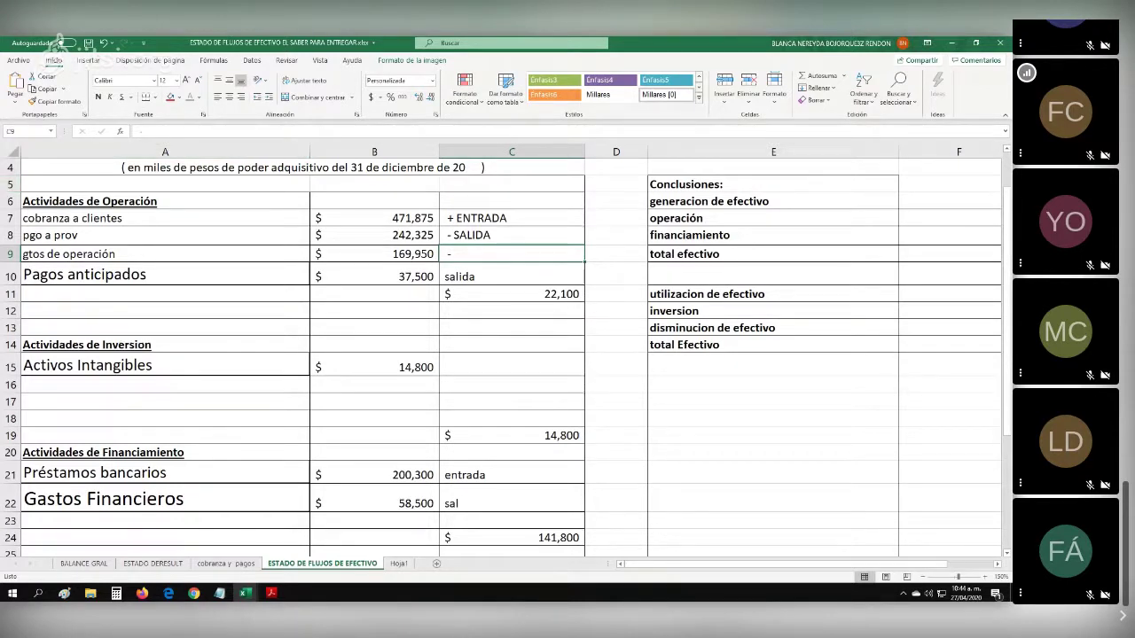
pyautogui.click(165, 151)
pyautogui.click(374, 501)
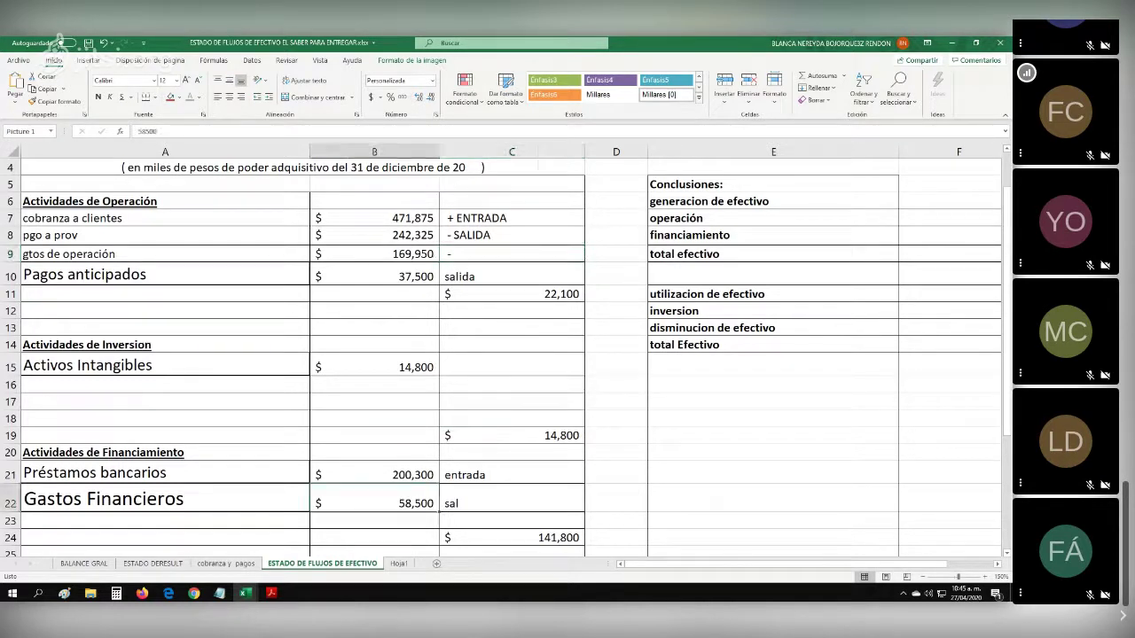
pyautogui.click(165, 452)
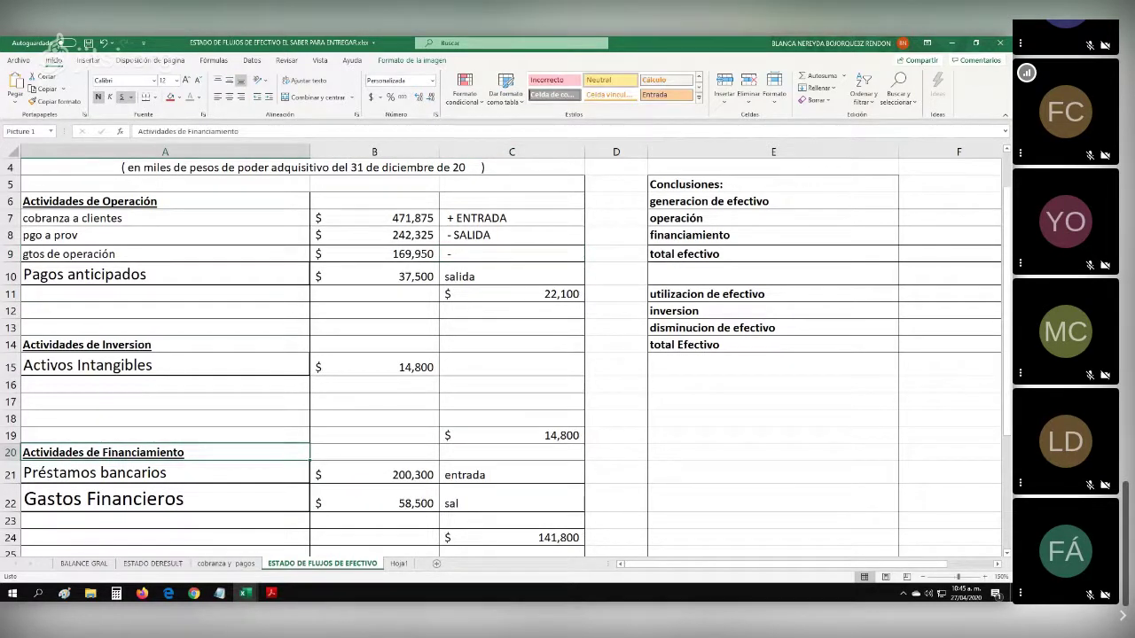
# Fill the entire pago a proveedores row (17) of cobranza y pagos with yellow.
pyautogui.click(226, 564)
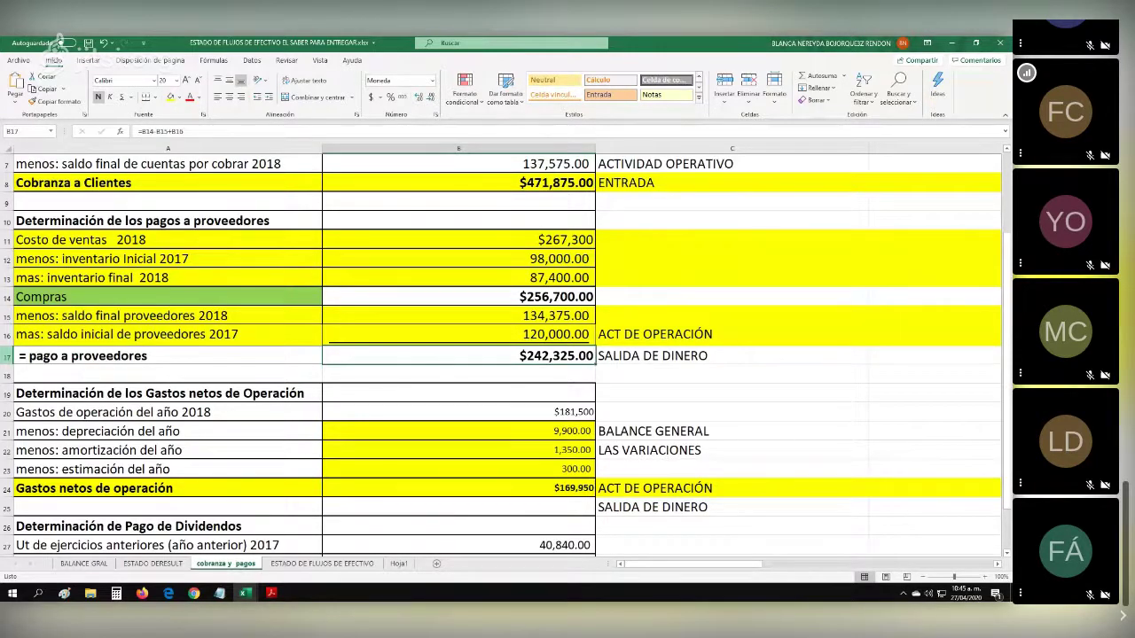
pyautogui.click(7, 356)
pyautogui.click(170, 97)
# Fill the client collection rows (5 to 7) and the operating expense rows (20 to 24) of cobranza y pagos with yellow.
pyautogui.scroll(2, 9, 221)
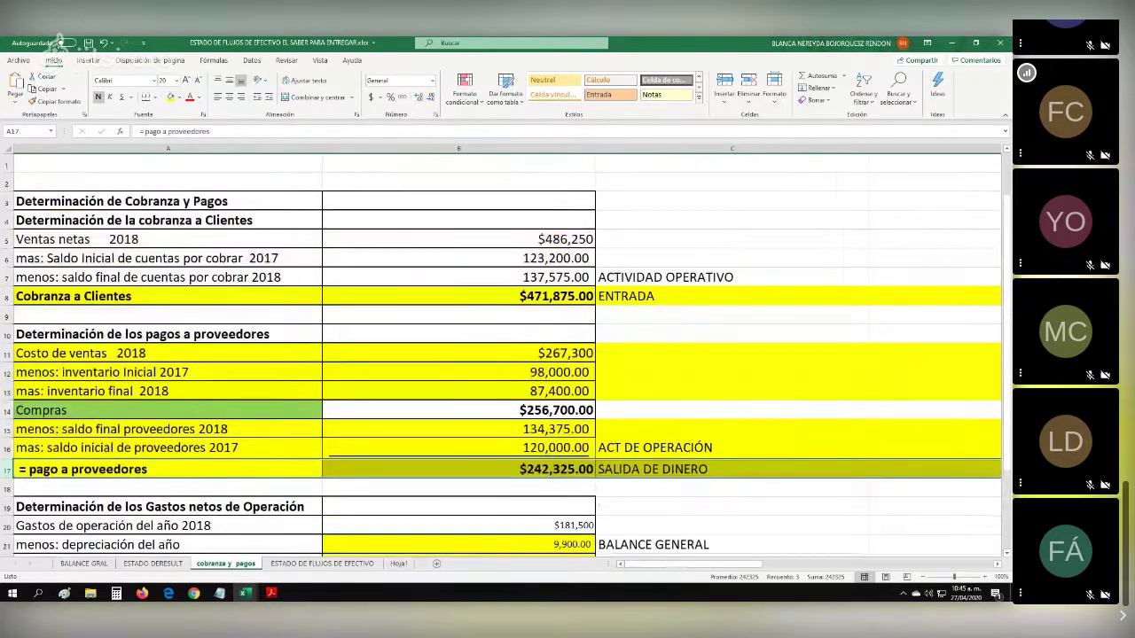
pyautogui.click(8, 239)
pyautogui.moveTo(7, 239); pyautogui.dragTo(7, 277)
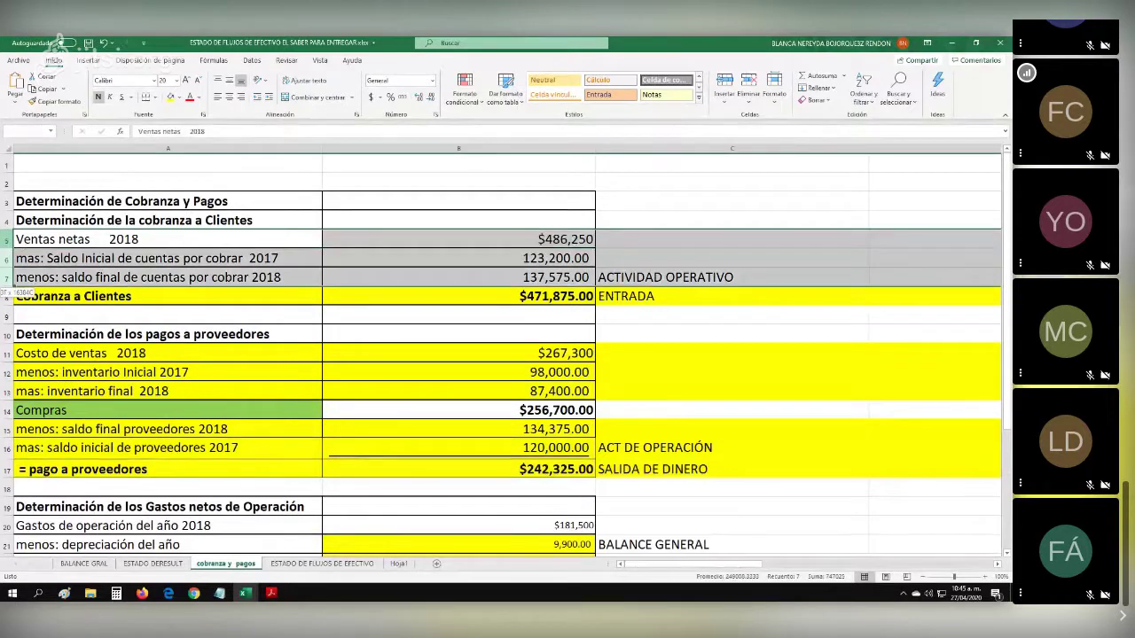
pyautogui.click(169, 239)
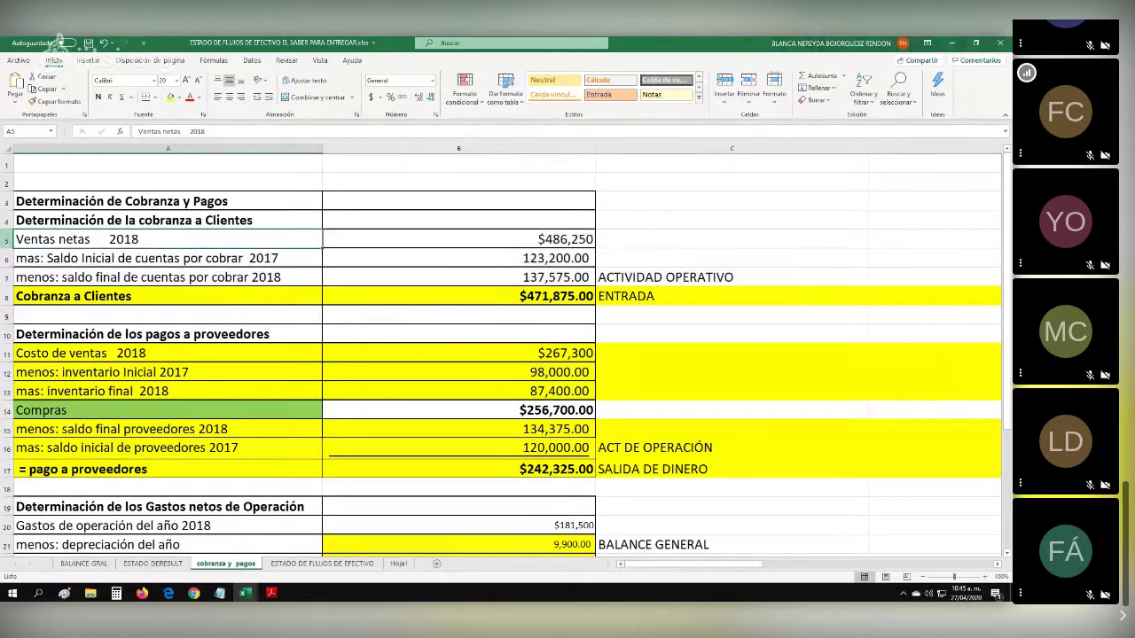
pyautogui.moveTo(7, 240); pyautogui.dragTo(10, 277)
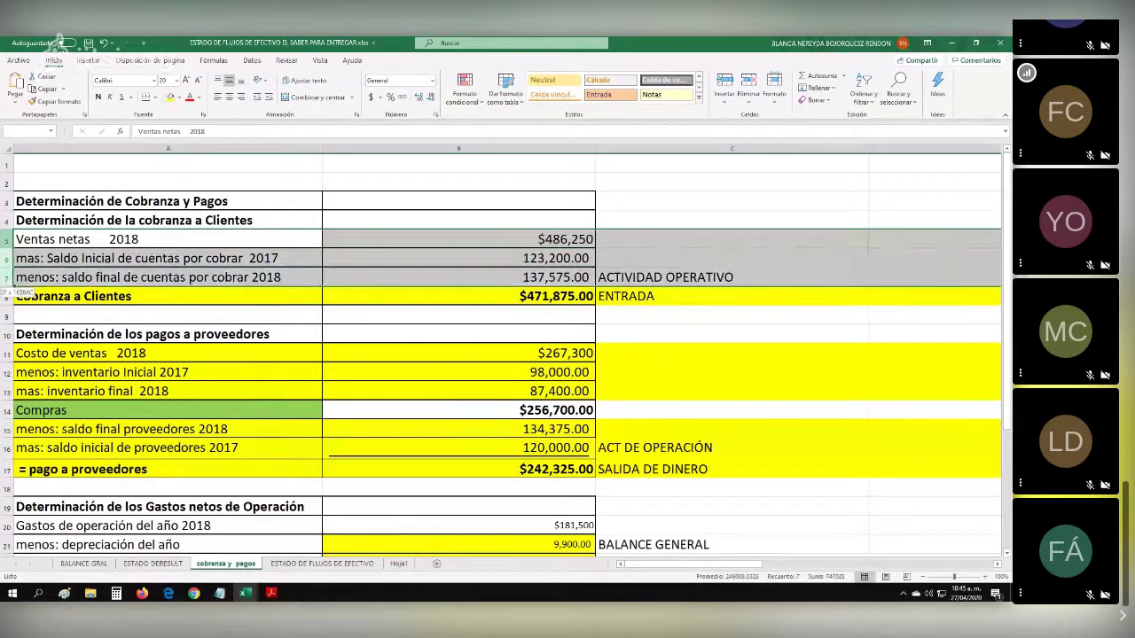
pyautogui.click(170, 97)
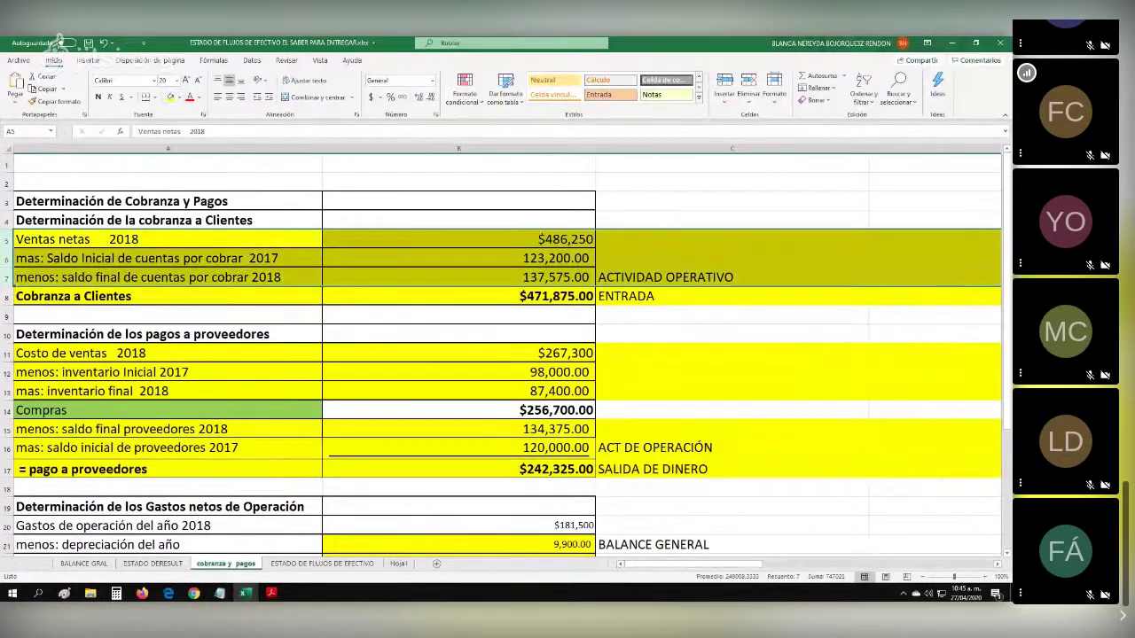
pyautogui.scroll(-2, 505, 355)
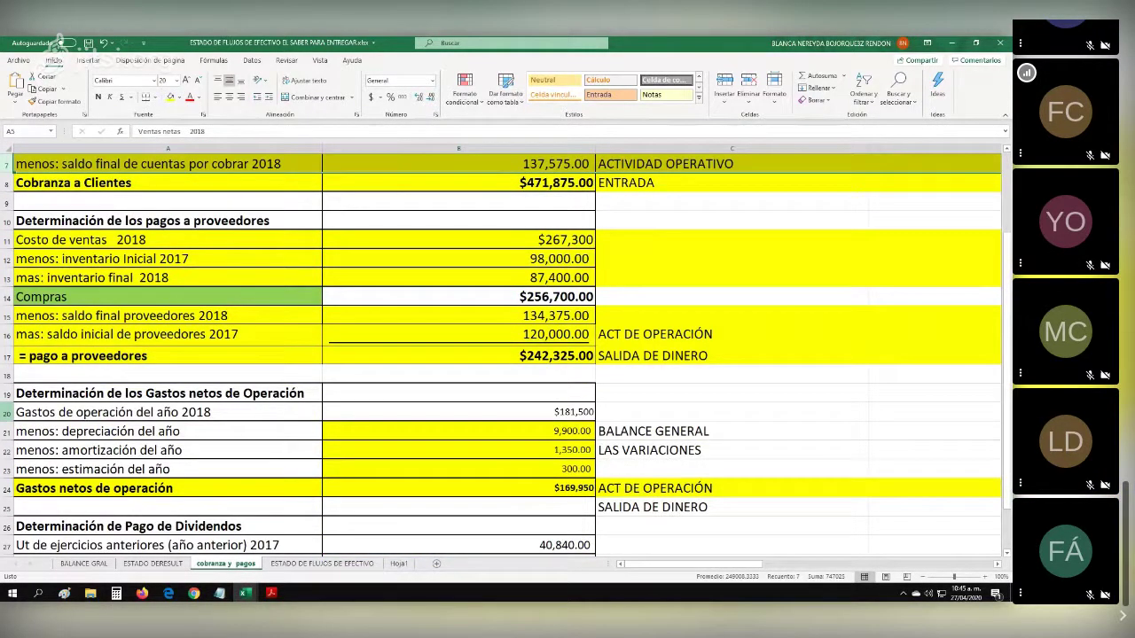
pyautogui.moveTo(7, 412); pyautogui.dragTo(7, 488)
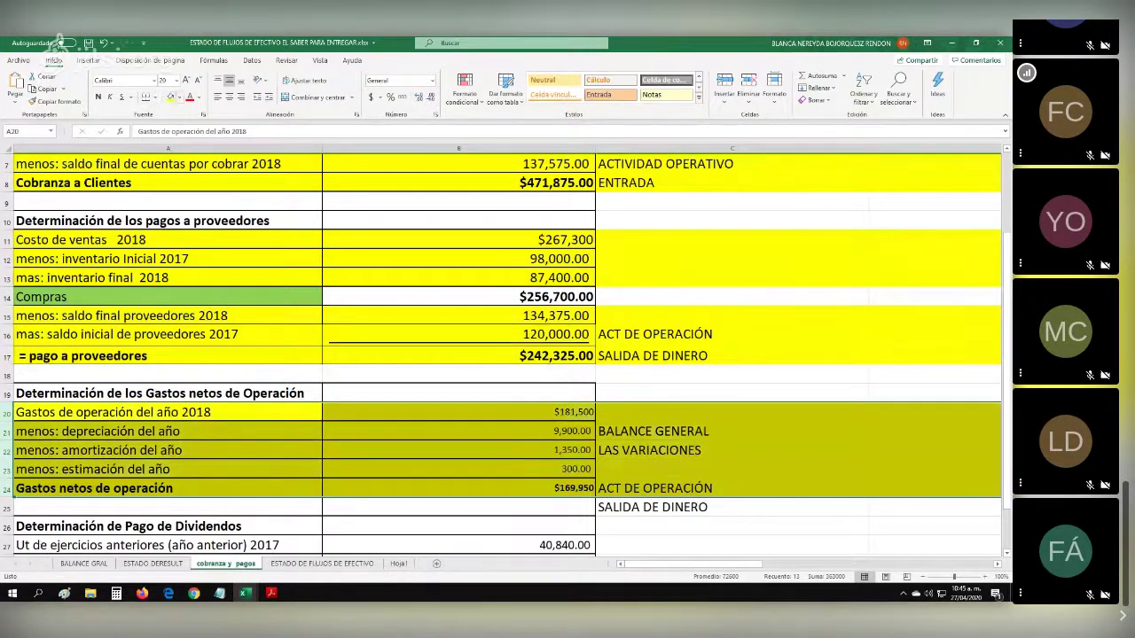
# Remove the fill color from the Pagos anticipados label cell A19 on BALANCE GRAL.
pyautogui.click(83, 564)
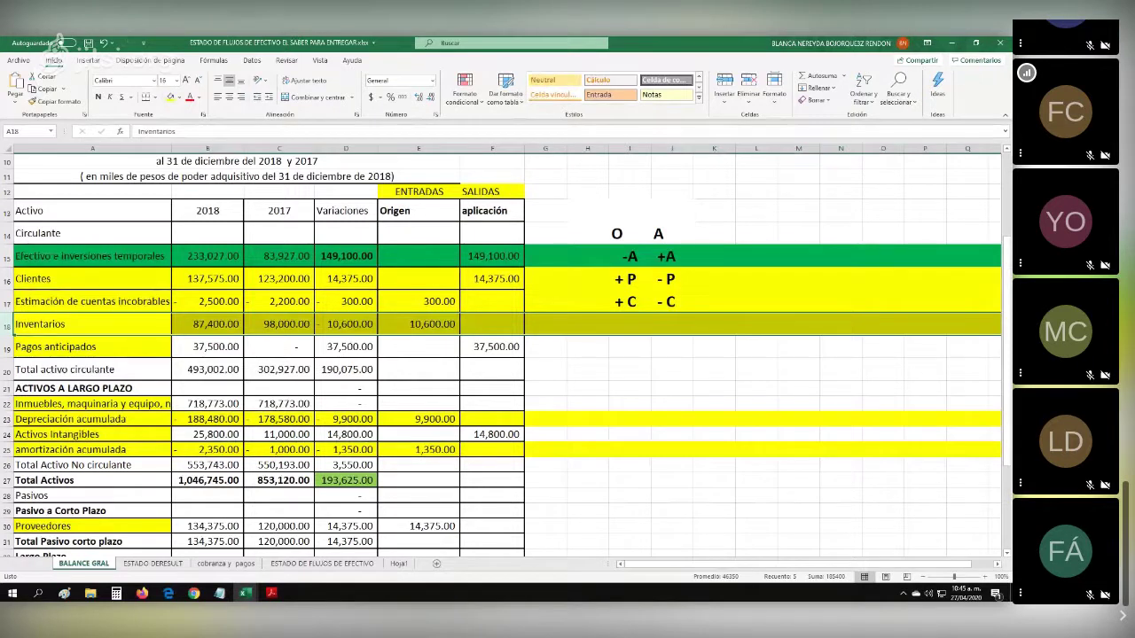
pyautogui.click(92, 347)
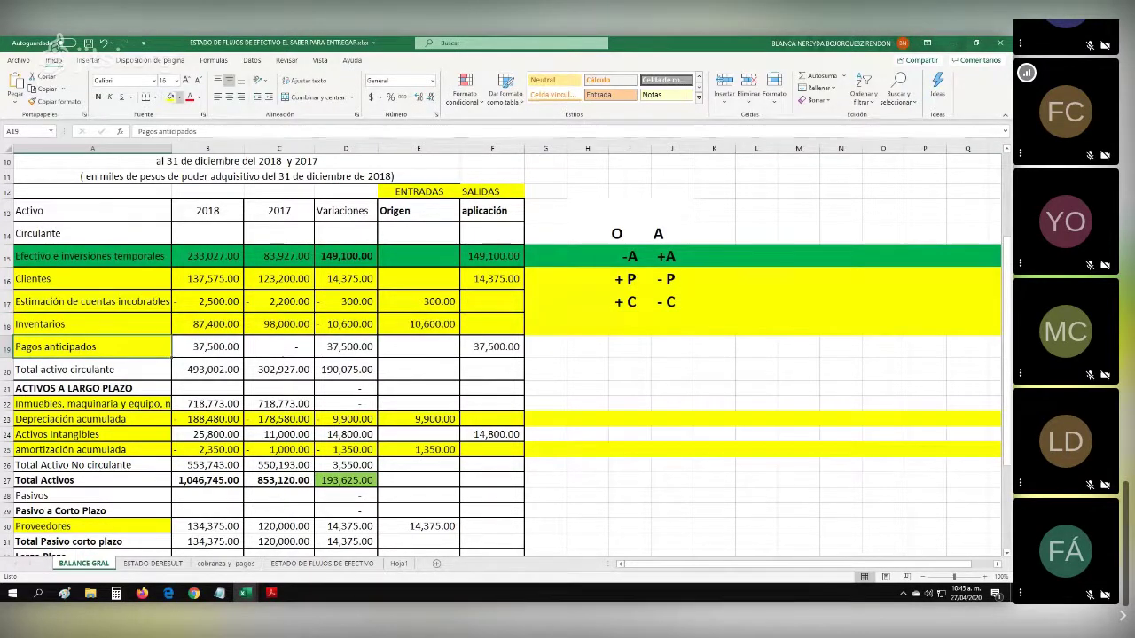
pyautogui.click(179, 98)
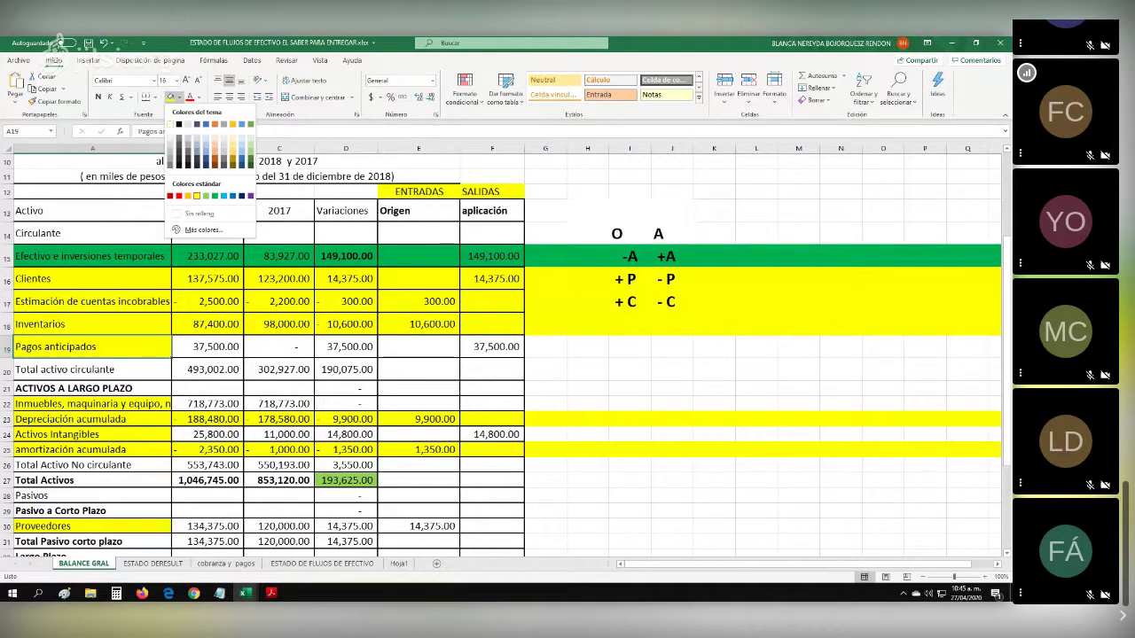
pyautogui.click(199, 214)
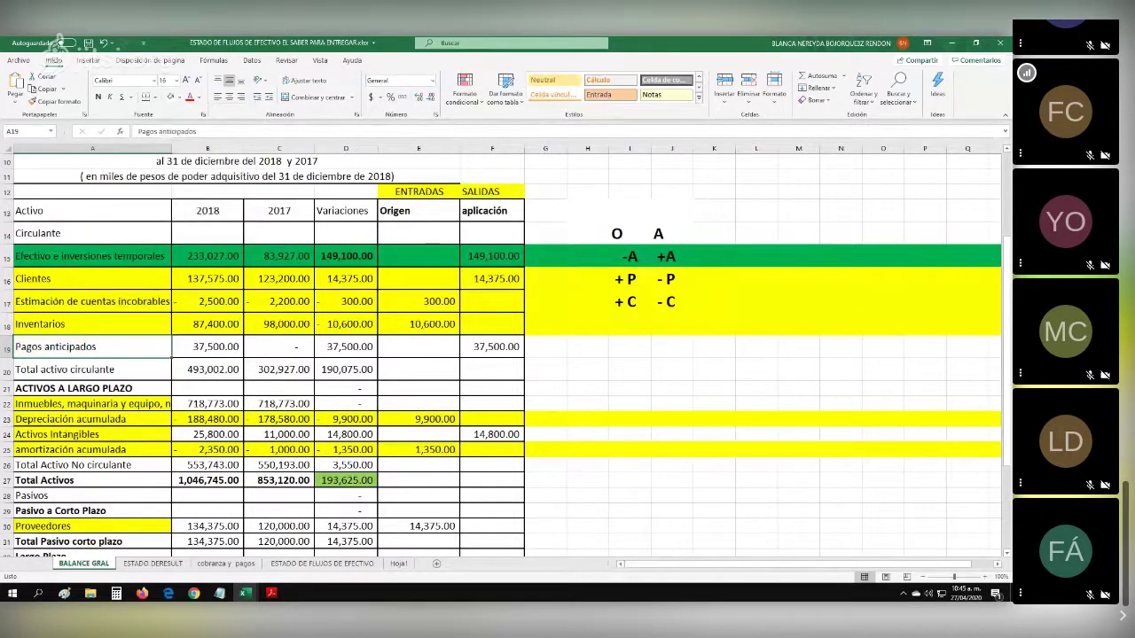
pyautogui.click(92, 389)
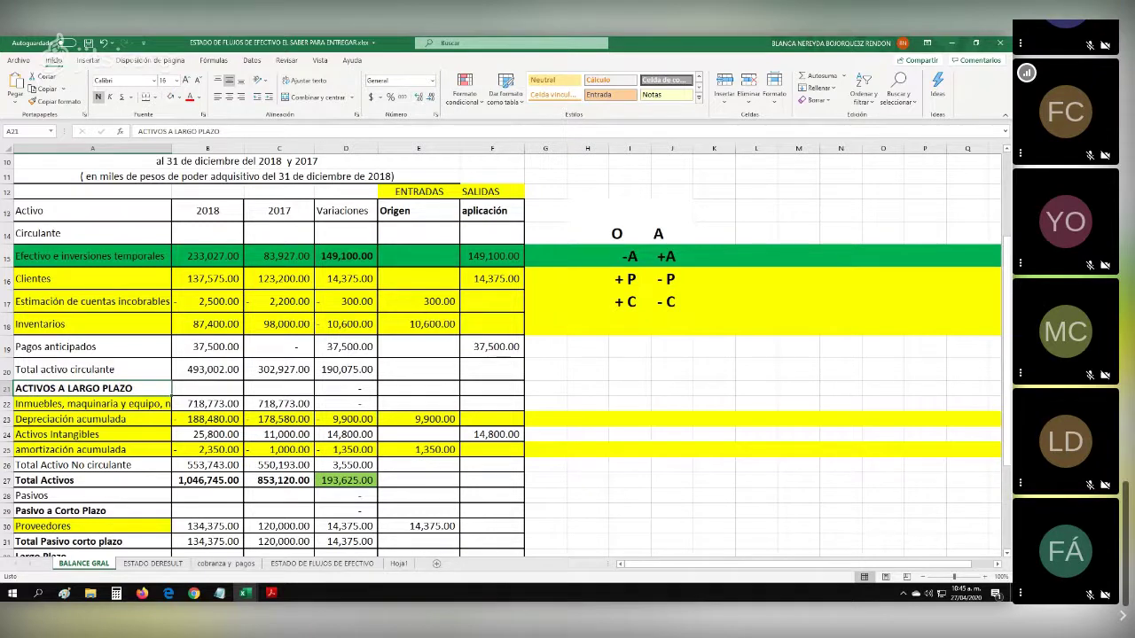
pyautogui.click(419, 347)
# Copy the Pagos anticipados label from BALANCE GRAL and select its matching cell A10 on ESTADO DE FLUJOS DE EFECTIVO.
pyautogui.click(71, 348)
pyautogui.rightClick(71, 349)
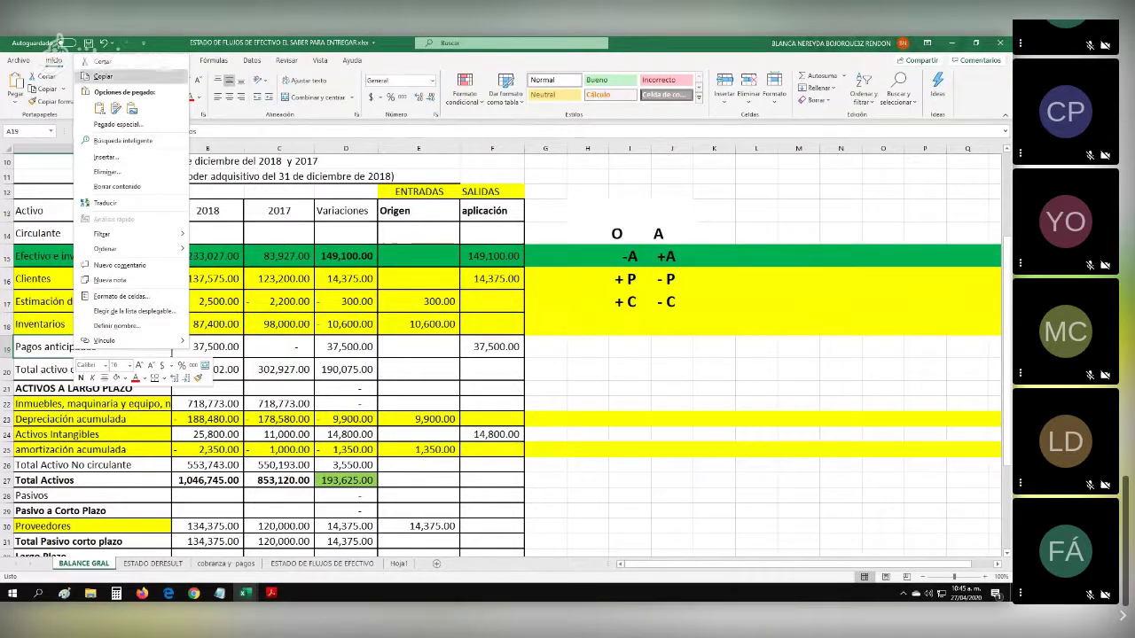
pyautogui.click(103, 77)
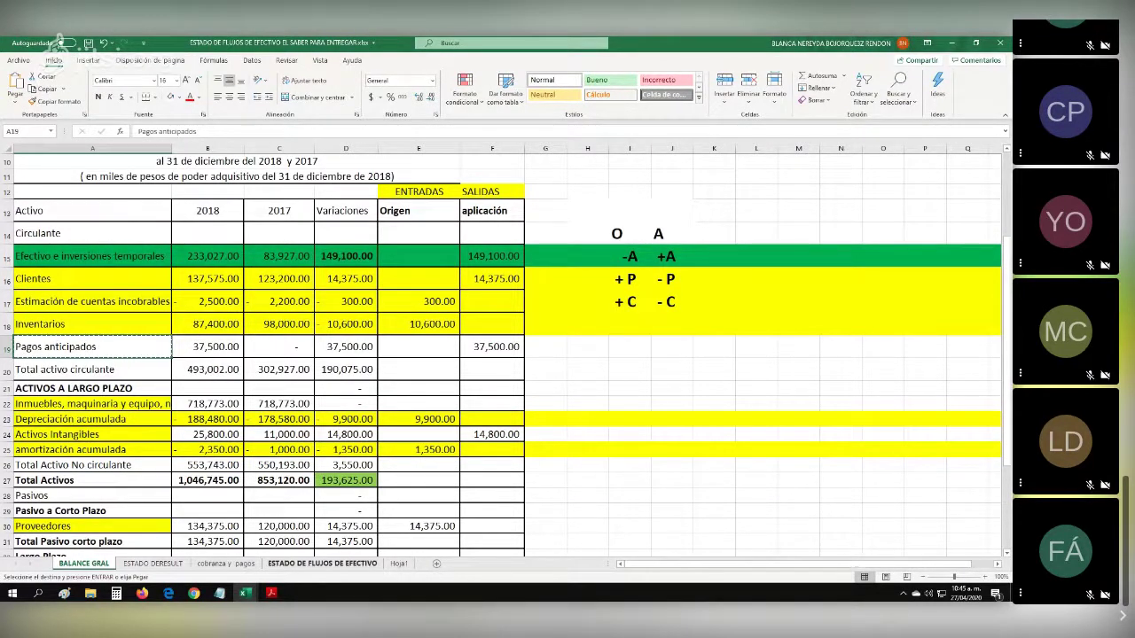
pyautogui.click(322, 563)
pyautogui.click(165, 275)
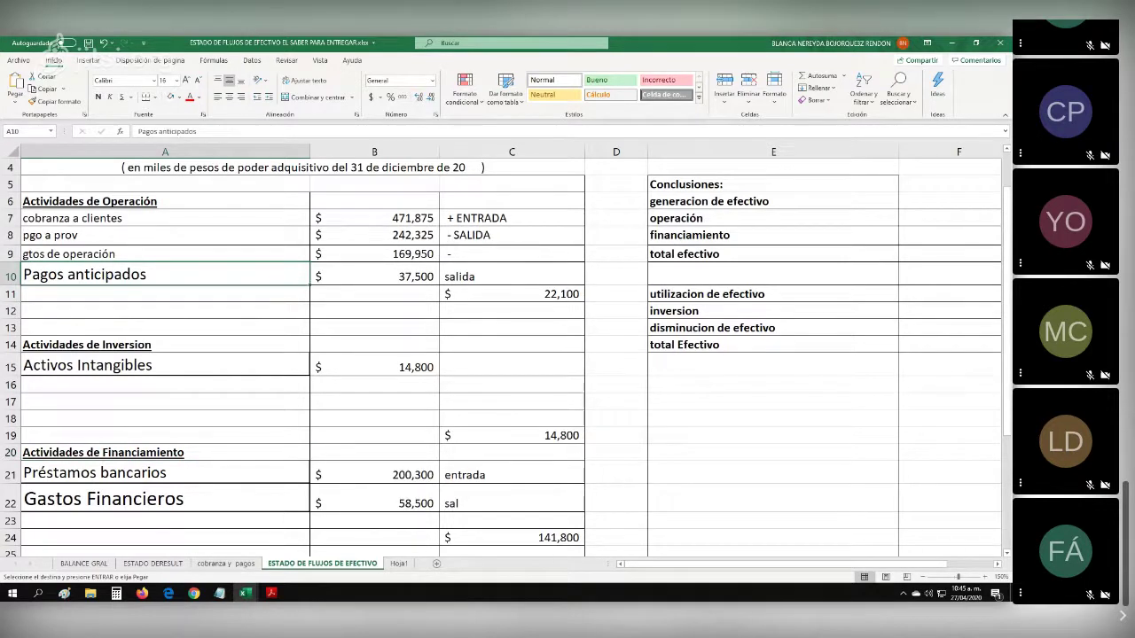
# Clear the salida note from cell C10 beside Pagos anticipados and check the source formula of its amount in B10.
pyautogui.click(511, 276)
pyautogui.press('BackSpace')
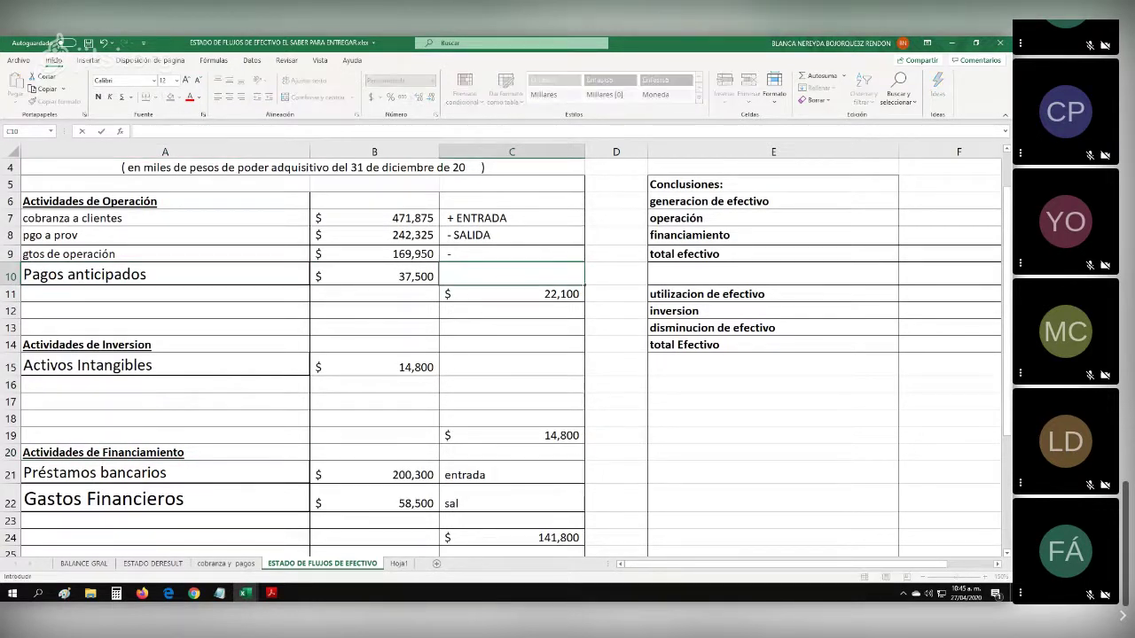
pyautogui.click(374, 275)
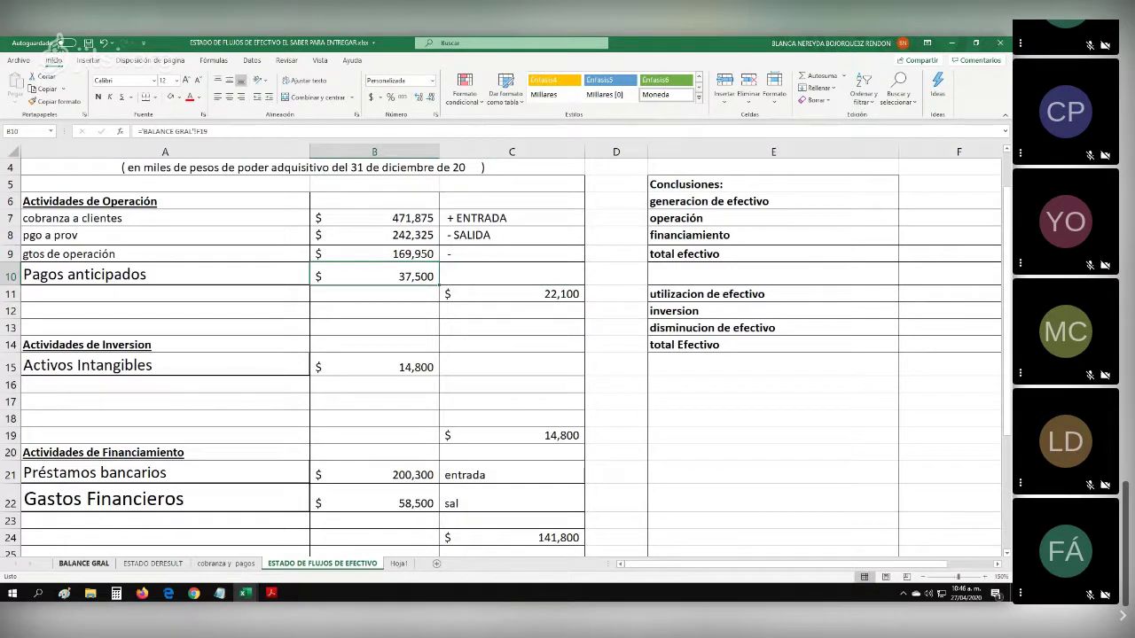
# Check the Pagos anticipados amount in F19 of BALANCE GRAL and enter -SALIDA in C10 of ESTADO DE FLUJOS DE EFECTIVO.
pyautogui.click(83, 564)
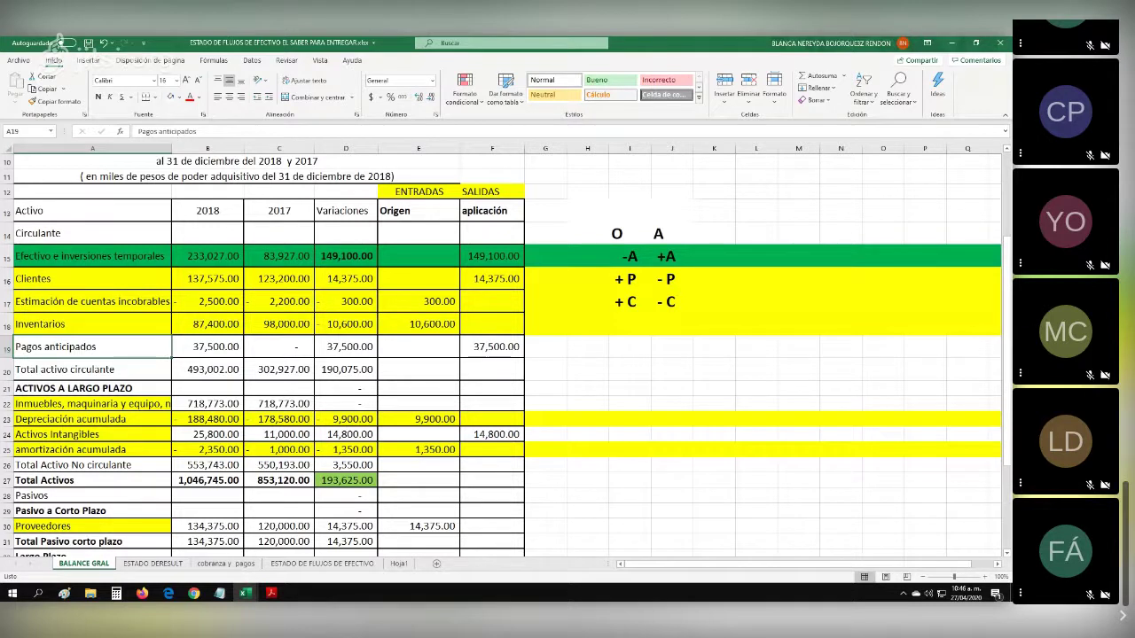
pyautogui.click(492, 347)
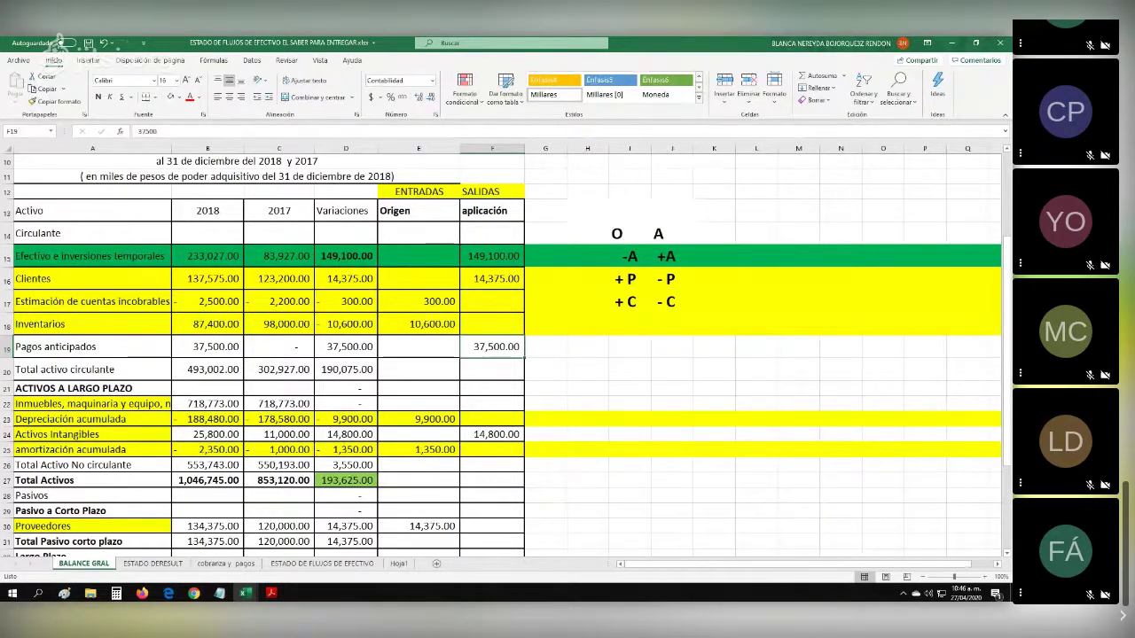
pyautogui.click(322, 564)
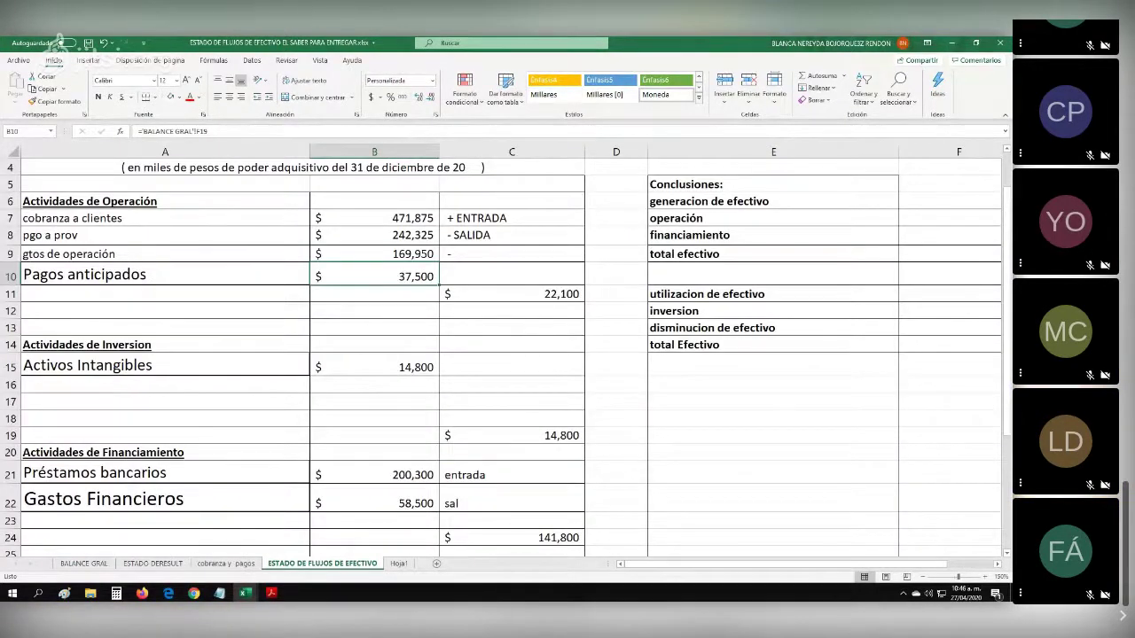
pyautogui.click(165, 274)
pyautogui.click(374, 275)
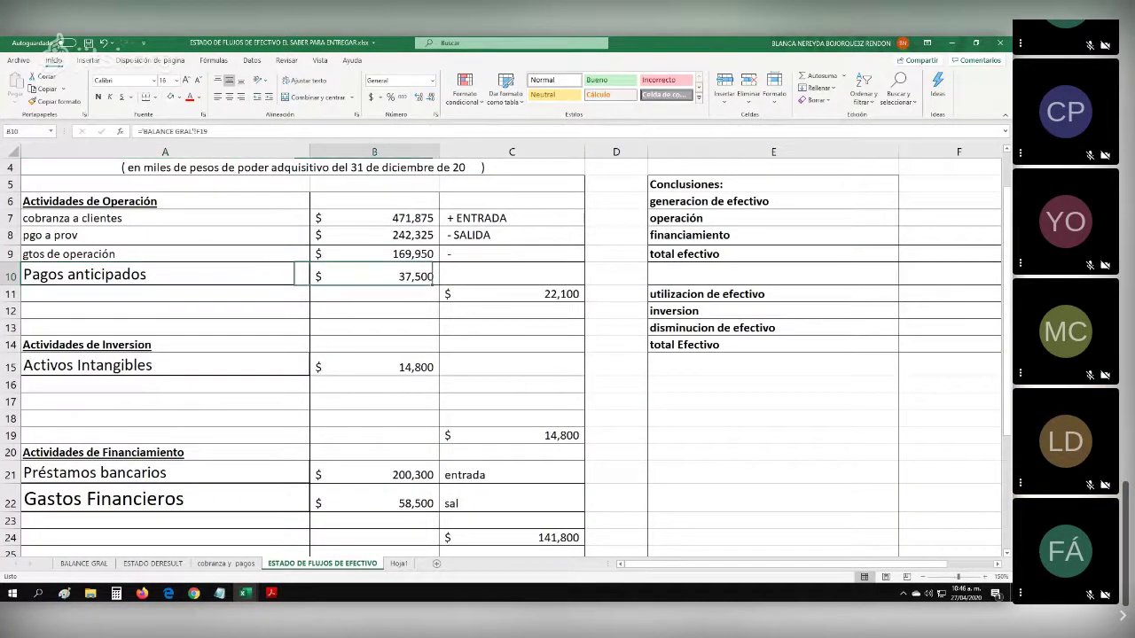
pyautogui.click(511, 275)
pyautogui.write('SALIDA')
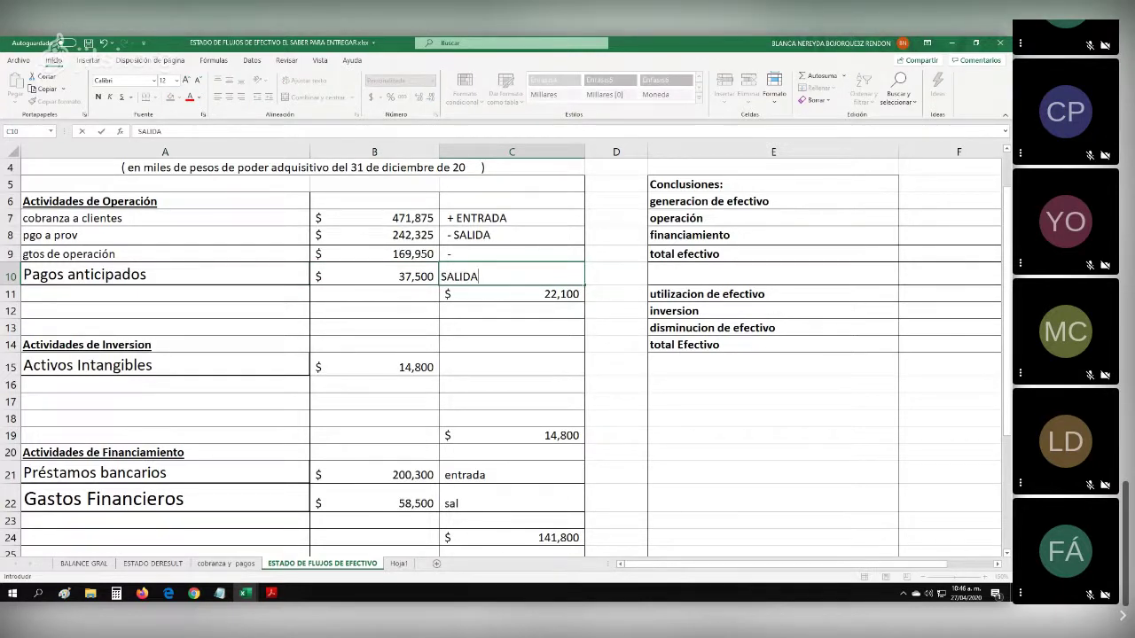
pyautogui.write('-')
# Fill the entire Pagos anticipados row 19 on BALANCE GRAL with yellow.
pyautogui.click(84, 564)
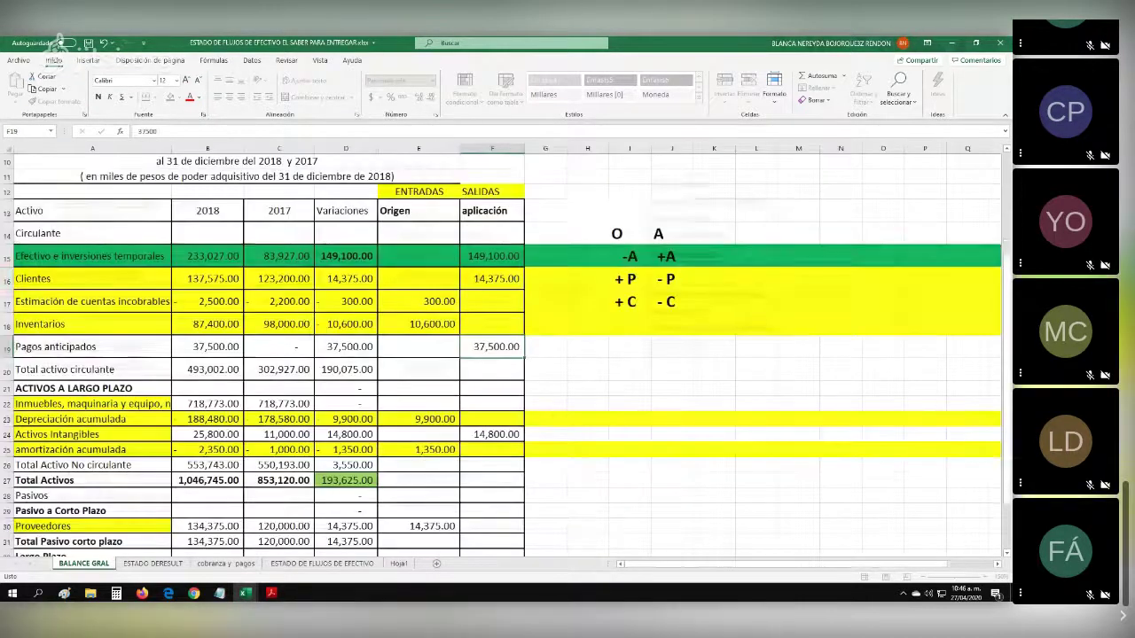
pyautogui.click(7, 347)
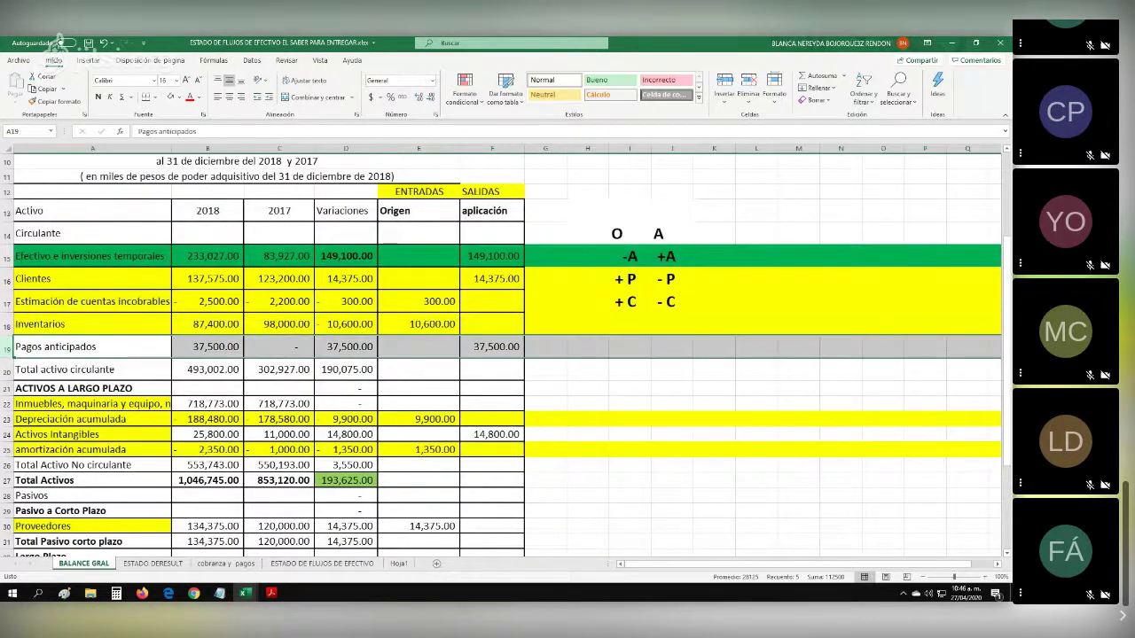
pyautogui.click(181, 96)
pyautogui.click(201, 196)
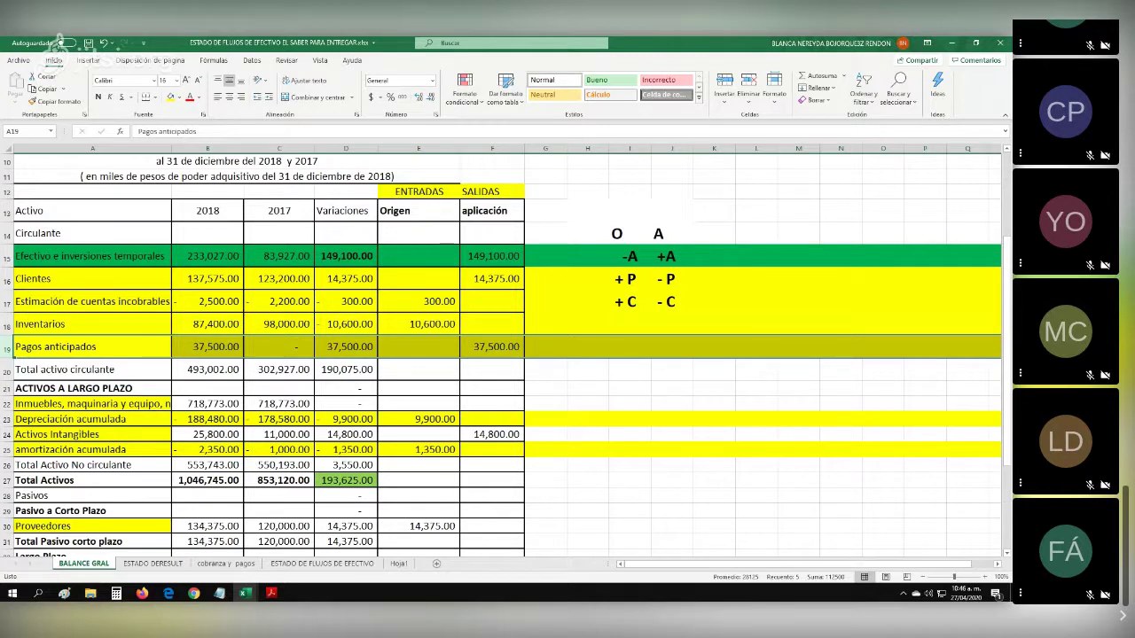
# Fill the entire Inmuebles, maquinaria y equipo row 22 on BALANCE GRAL with yellow.
pyautogui.scroll(-2, 505, 355)
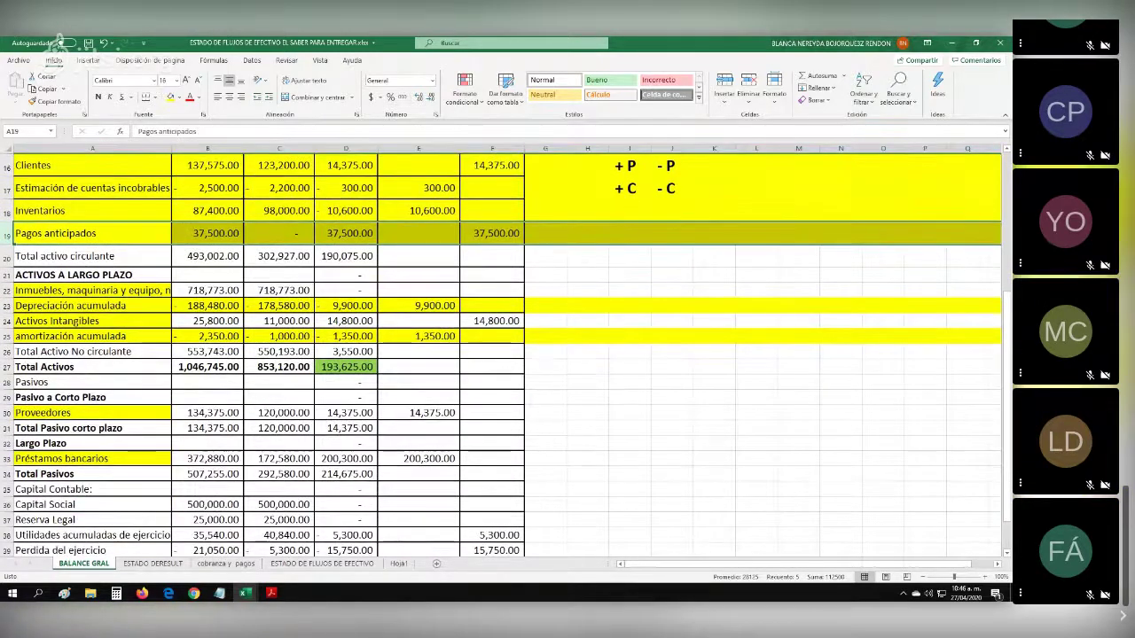
pyautogui.click(92, 291)
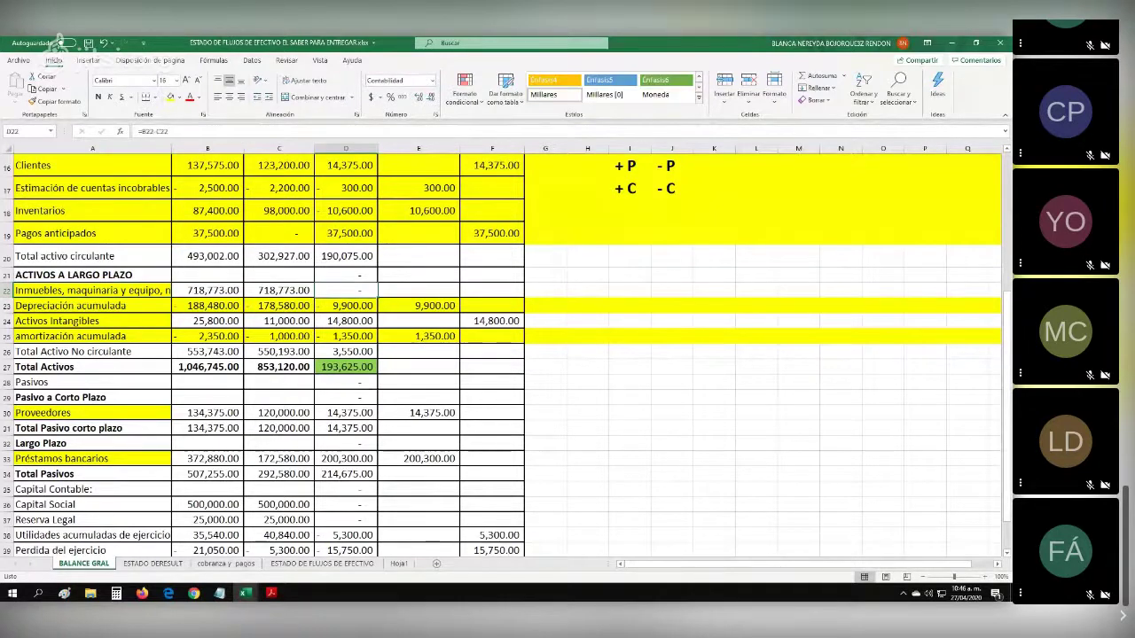
pyautogui.click(7, 290)
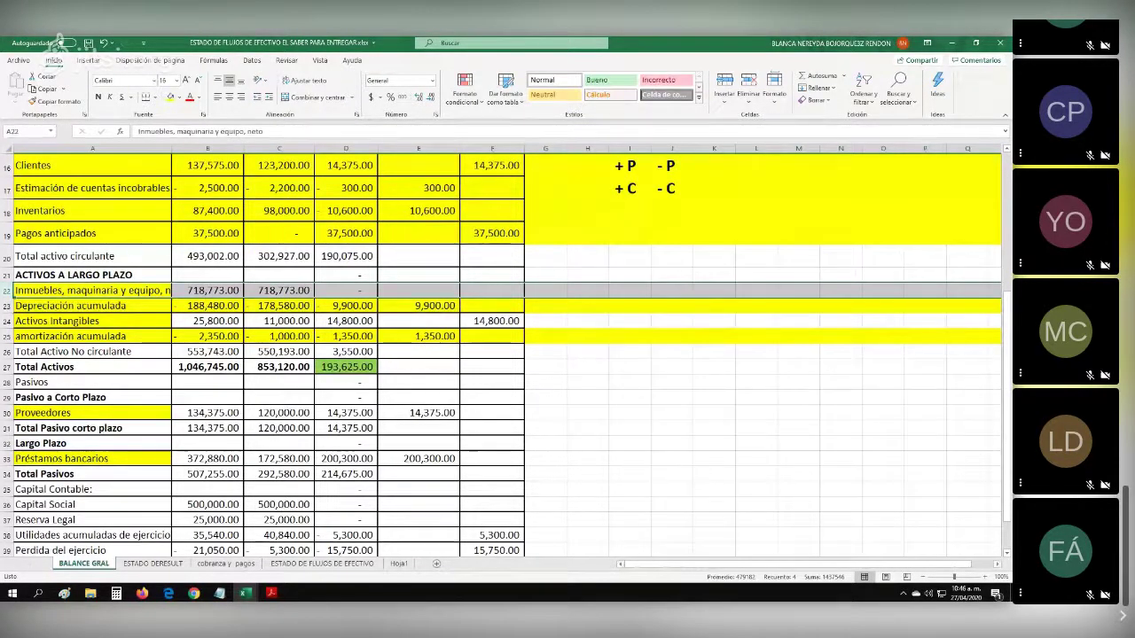
pyautogui.click(170, 98)
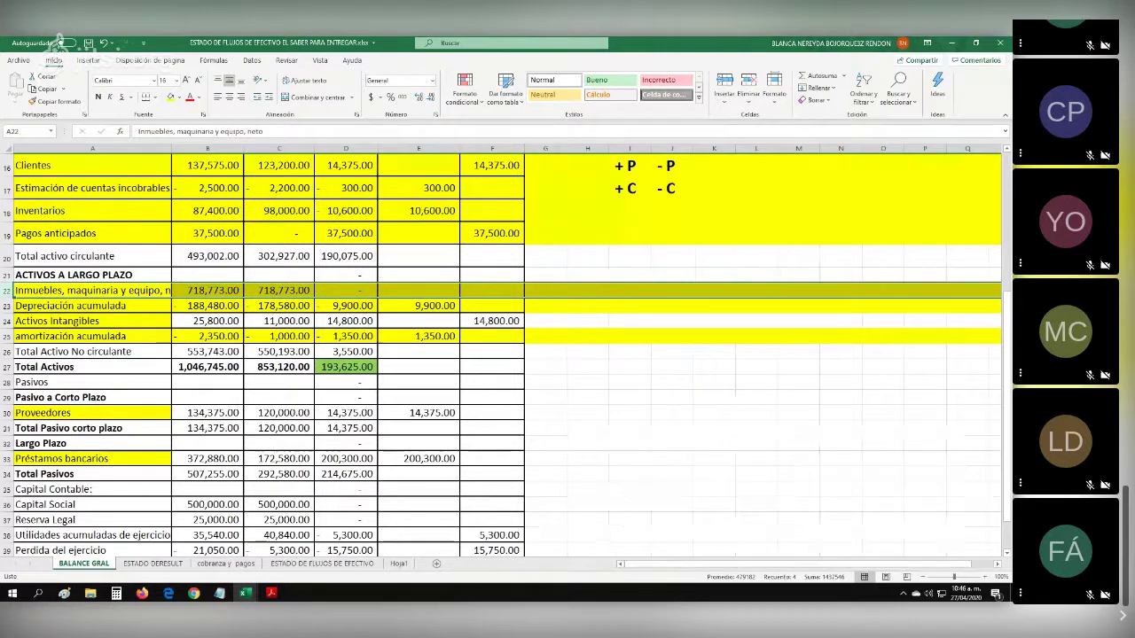
# Review the Activos Intangibles row 24 on BALANCE GRAL, checking its variation in D24 and its application amount in F24.
pyautogui.click(93, 321)
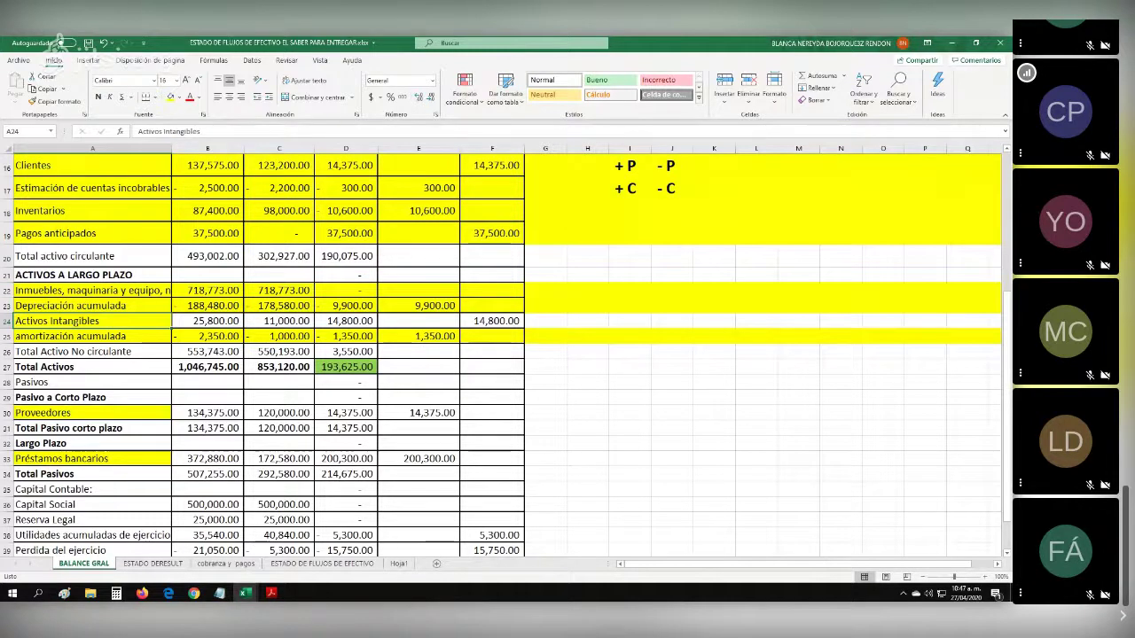
pyautogui.click(346, 321)
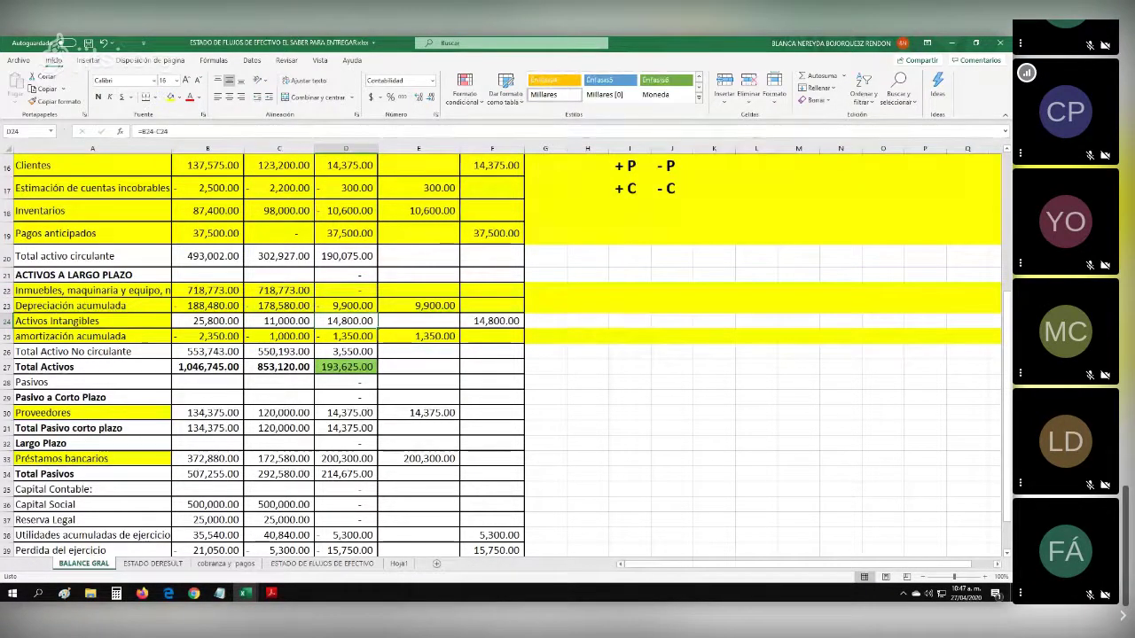
pyautogui.click(93, 321)
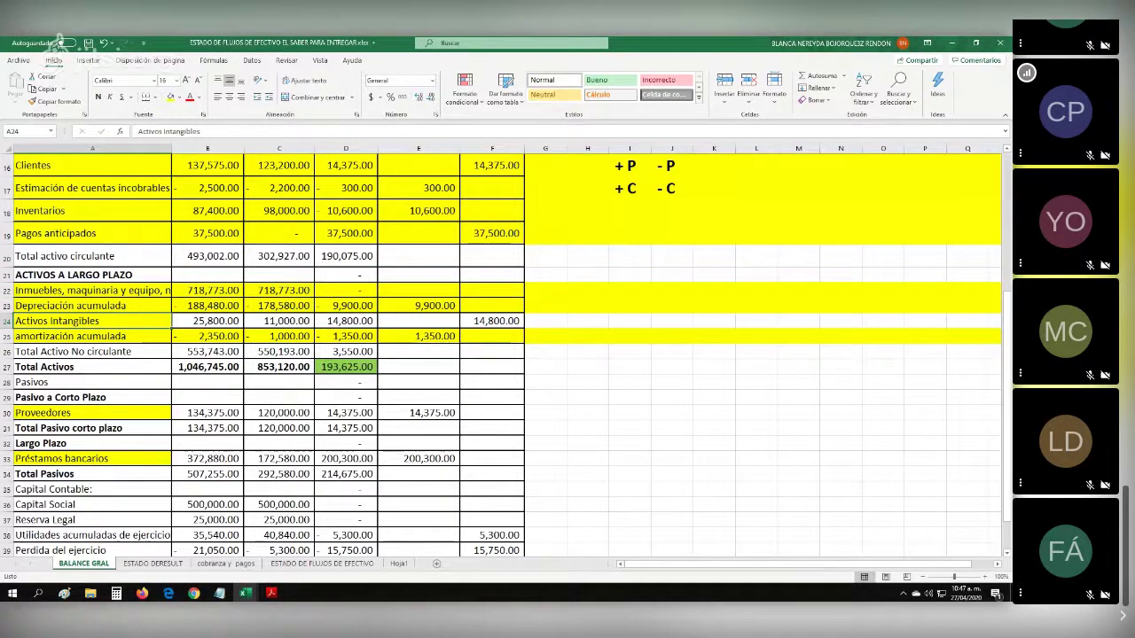
pyautogui.click(346, 321)
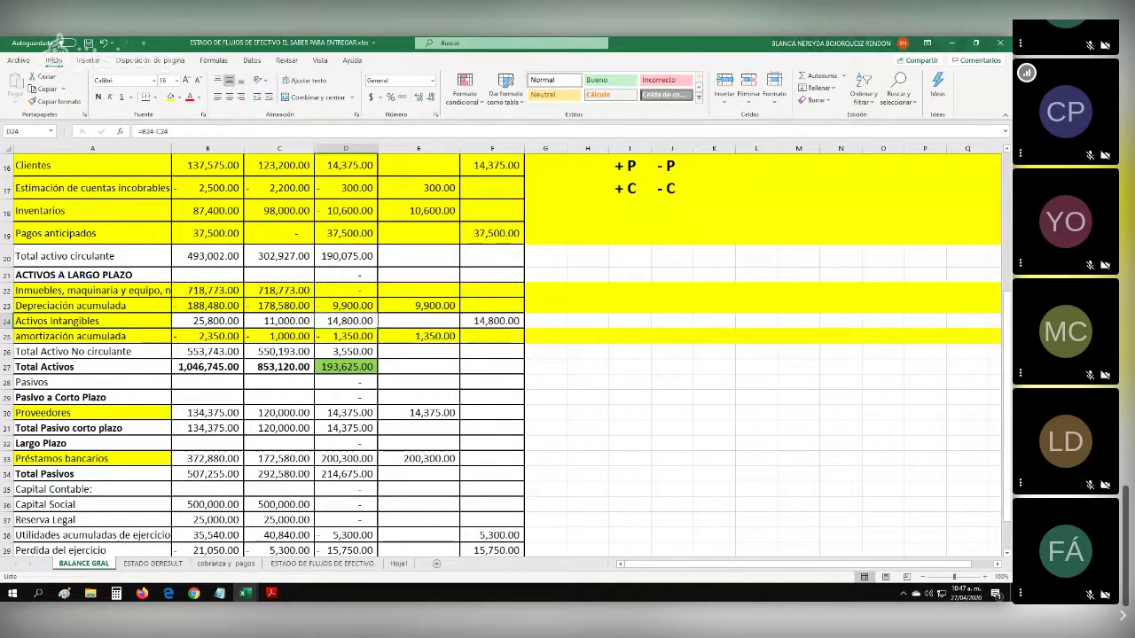
pyautogui.click(492, 321)
pyautogui.scroll(1, 501, 355)
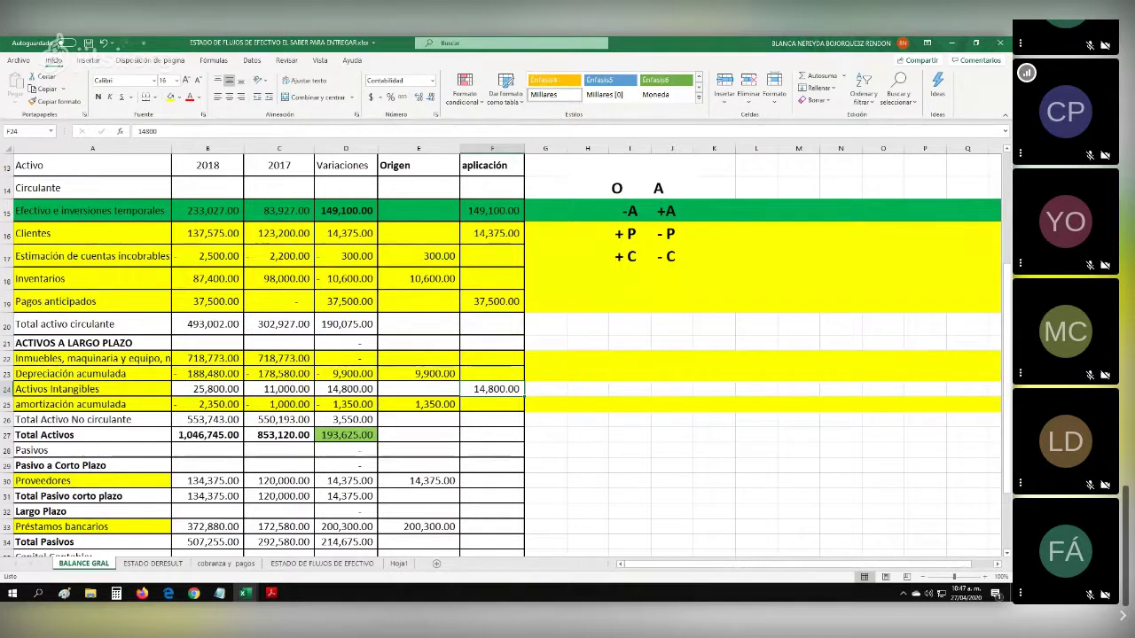
# Fill the Actividades de Inversion heading in A14 of ESTADO DE FLUJOS DE EFECTIVO with yellow.
pyautogui.click(322, 563)
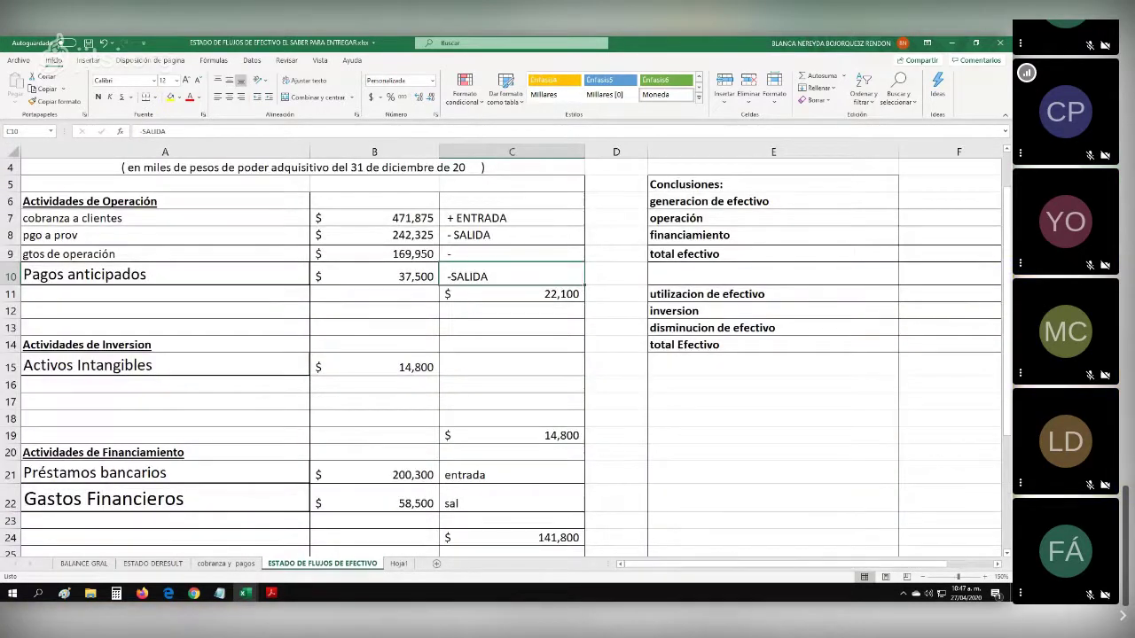
pyautogui.click(164, 345)
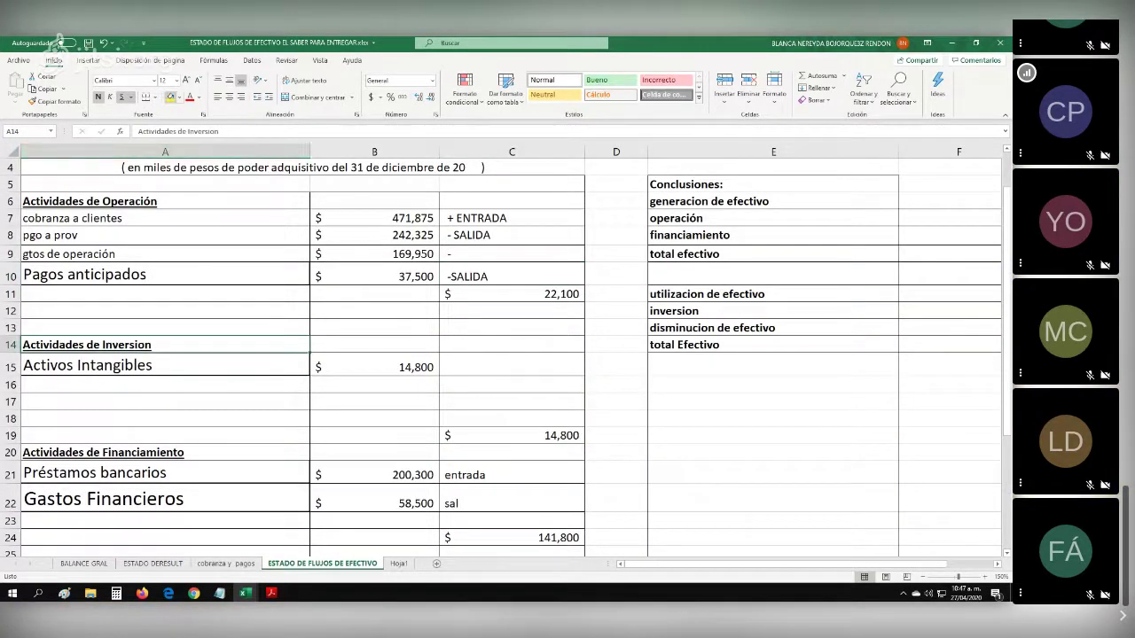
pyautogui.click(170, 97)
# Mark Activos Intangibles as an outflow by entering SALIDA in C15.
pyautogui.click(165, 366)
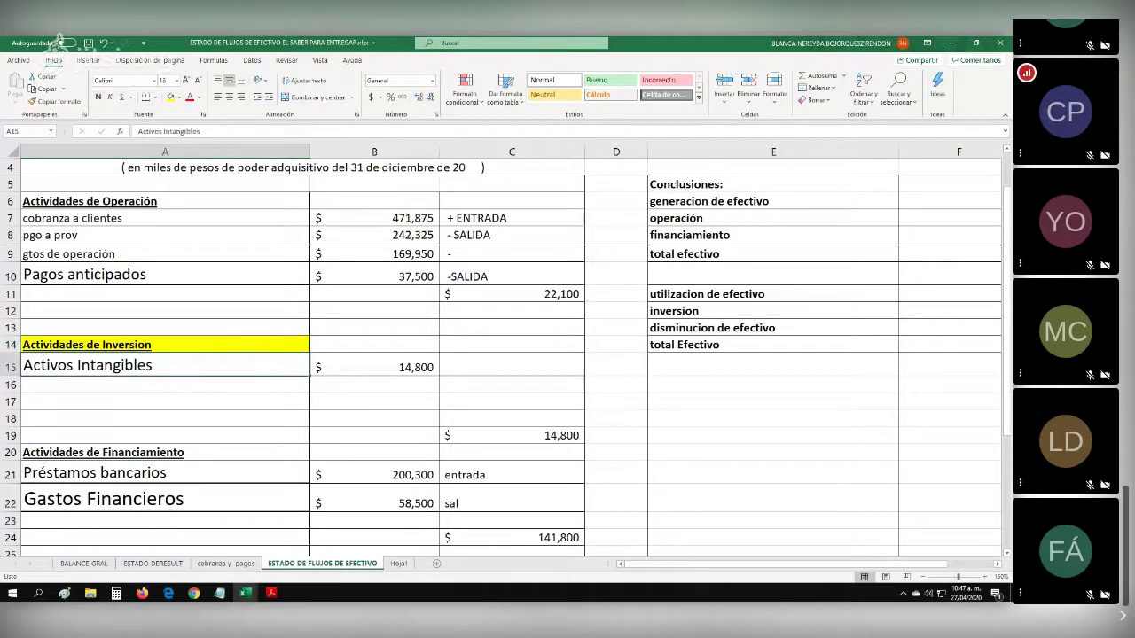
pyautogui.press('Right')
pyautogui.press('Right')
pyautogui.write('S')
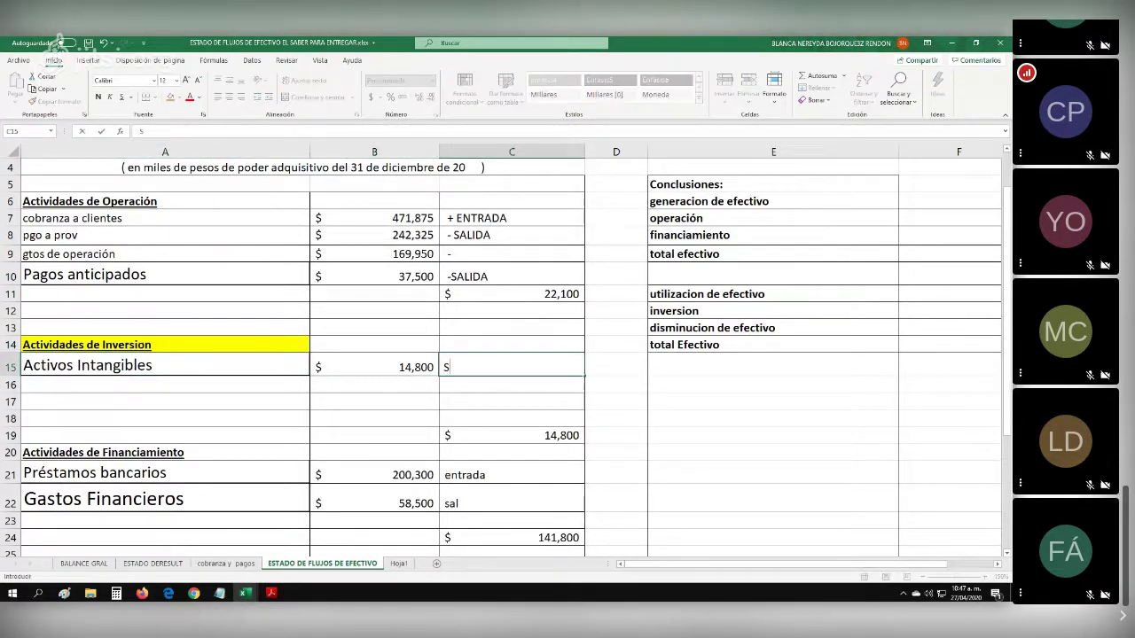
pyautogui.write('ALIDA')
# Fill the entire Proveedores row 30 on BALANCE GRAL with yellow.
pyautogui.click(84, 564)
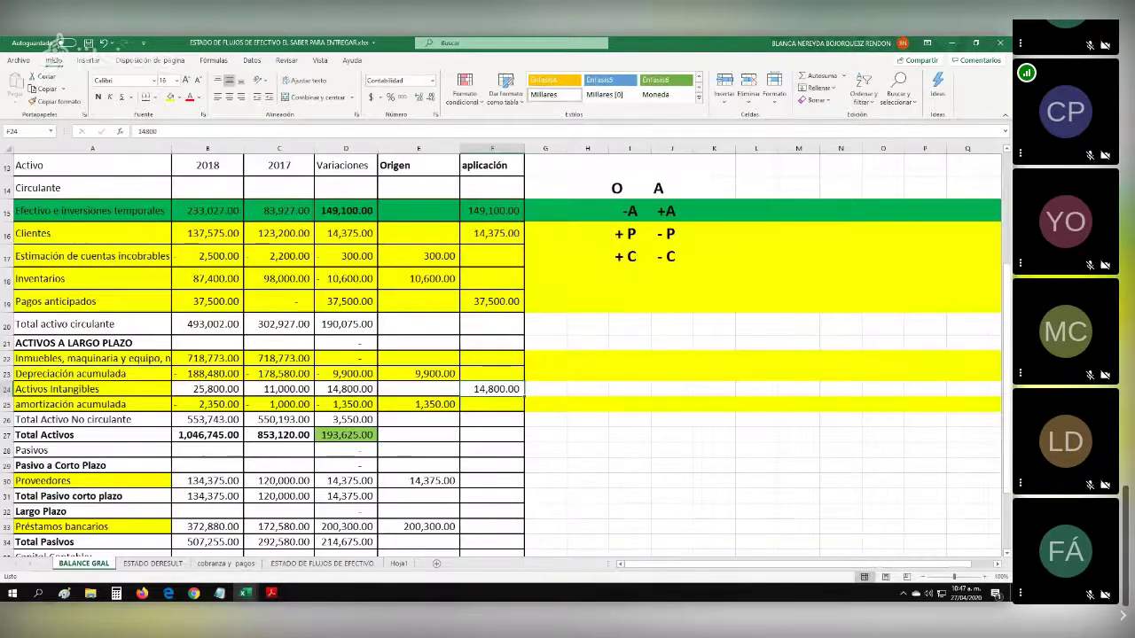
pyautogui.scroll(-2, 505, 355)
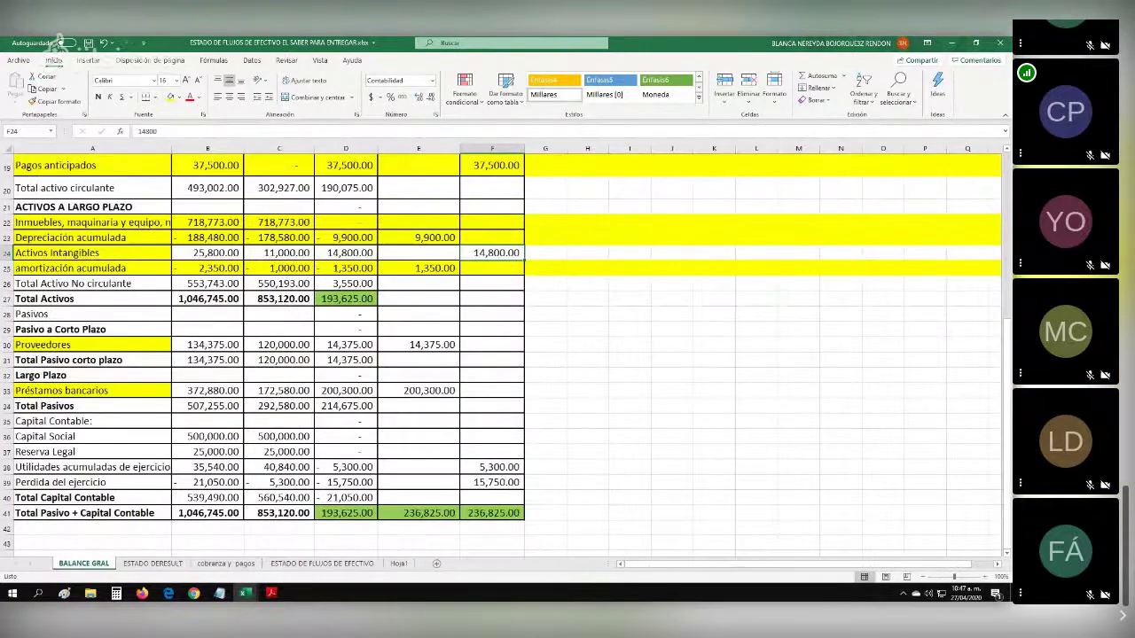
pyautogui.scroll(-1, 505, 354)
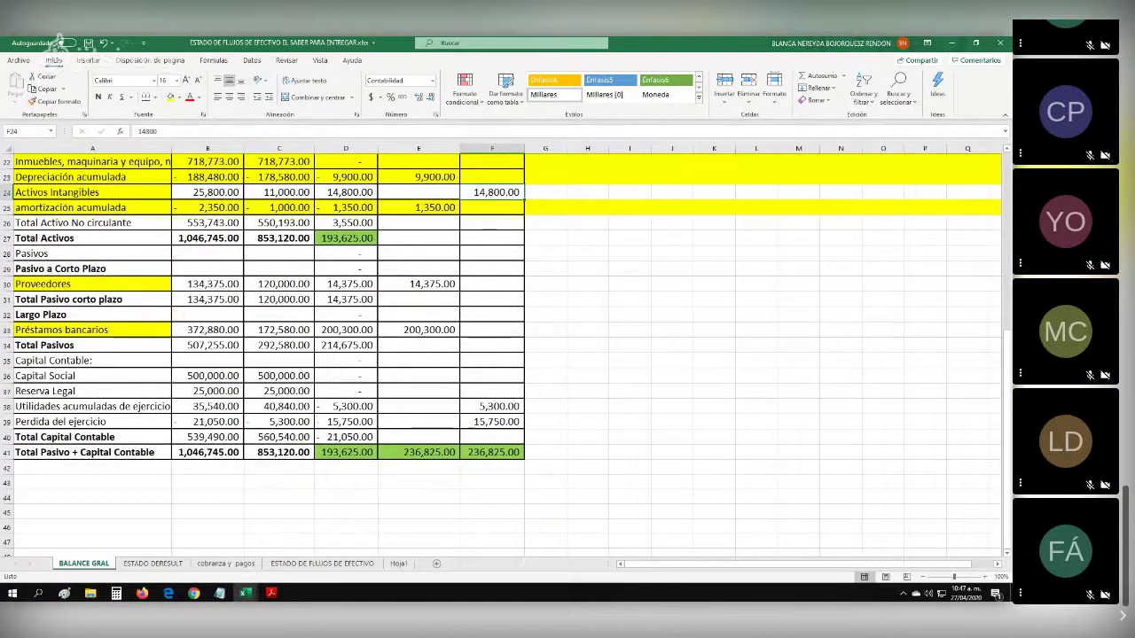
pyautogui.click(7, 283)
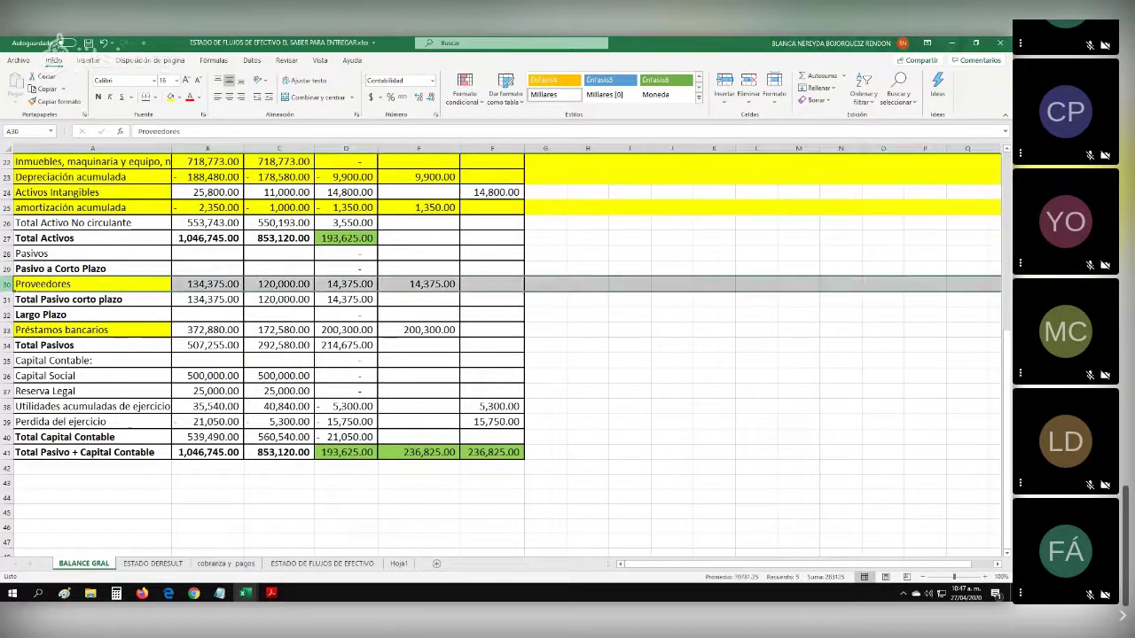
pyautogui.click(170, 97)
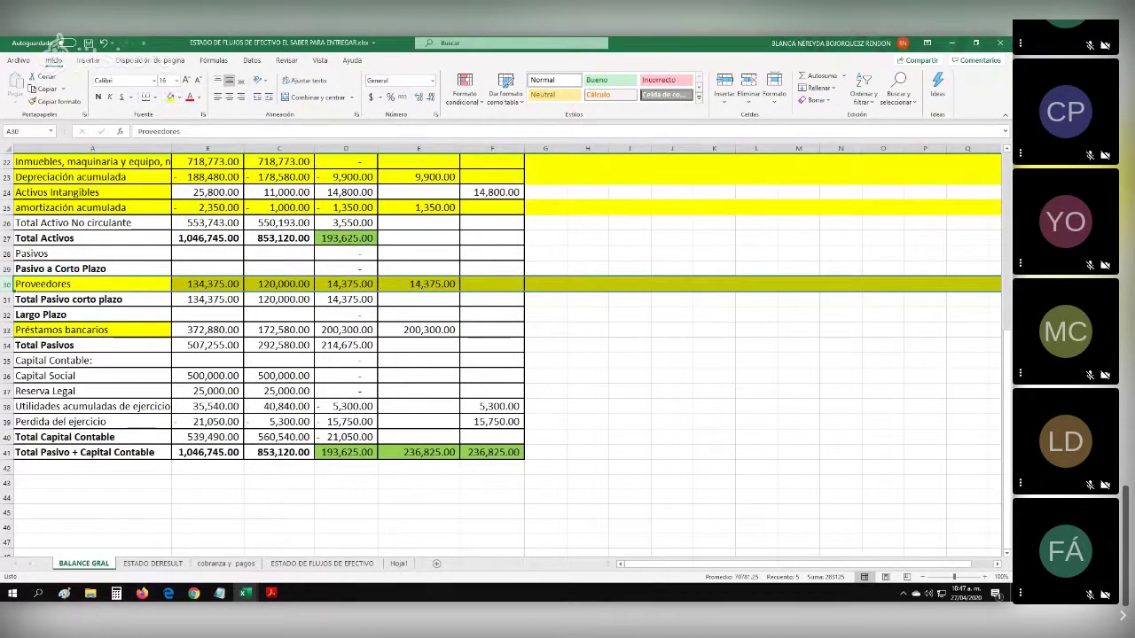
# Remove the fill color from the Préstamos bancarios label in A33.
pyautogui.click(92, 330)
pyautogui.click(178, 96)
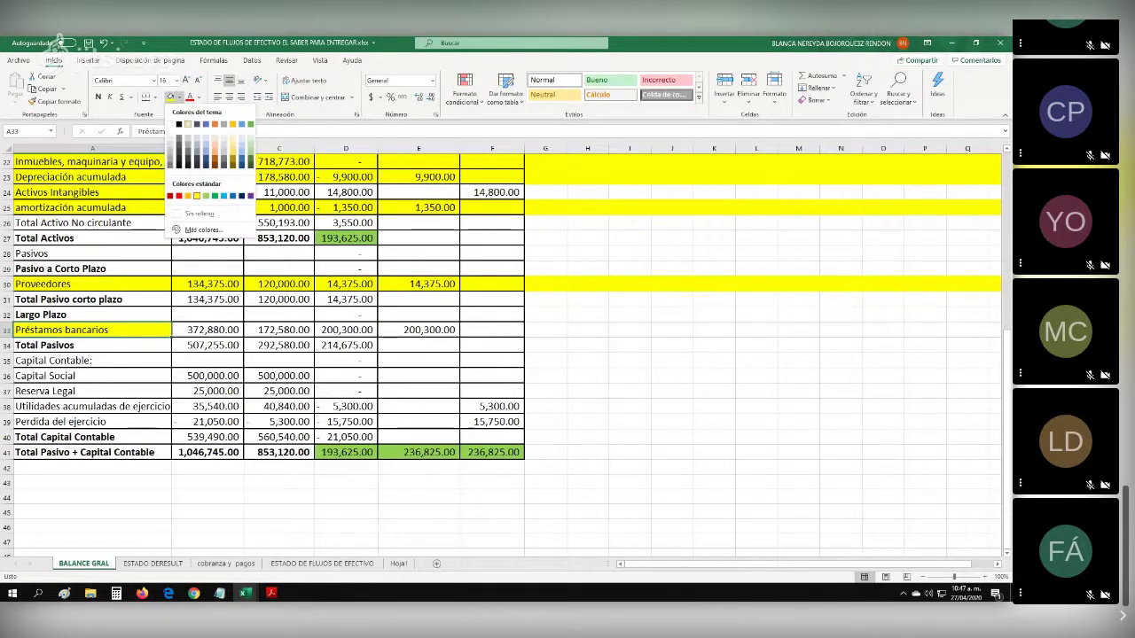
pyautogui.click(164, 218)
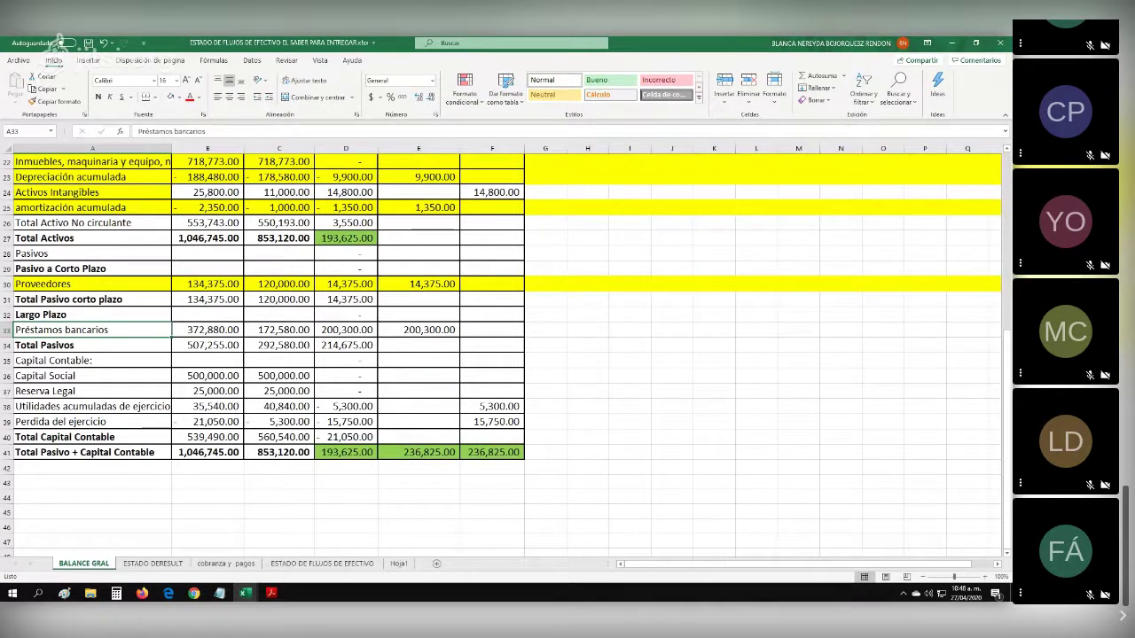
# Compare the Préstamos bancarios amount in B21 of ESTADO DE FLUJOS DE EFECTIVO with its origin amount in E33 of BALANCE GRAL.
pyautogui.rightClick(58, 333)
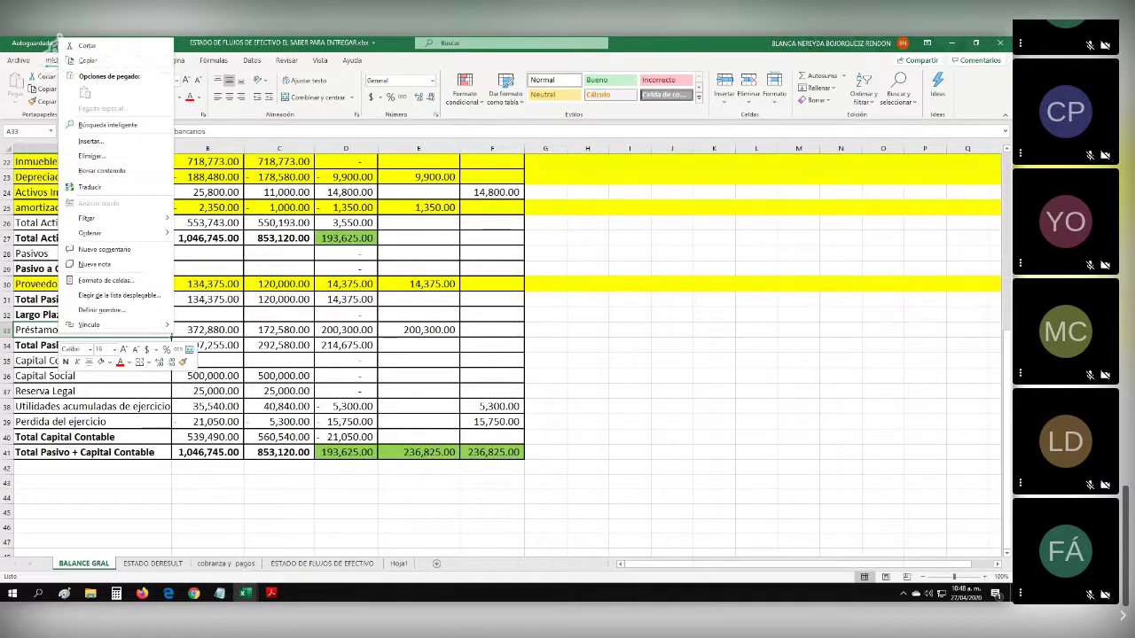
pyautogui.click(322, 564)
pyautogui.click(322, 564)
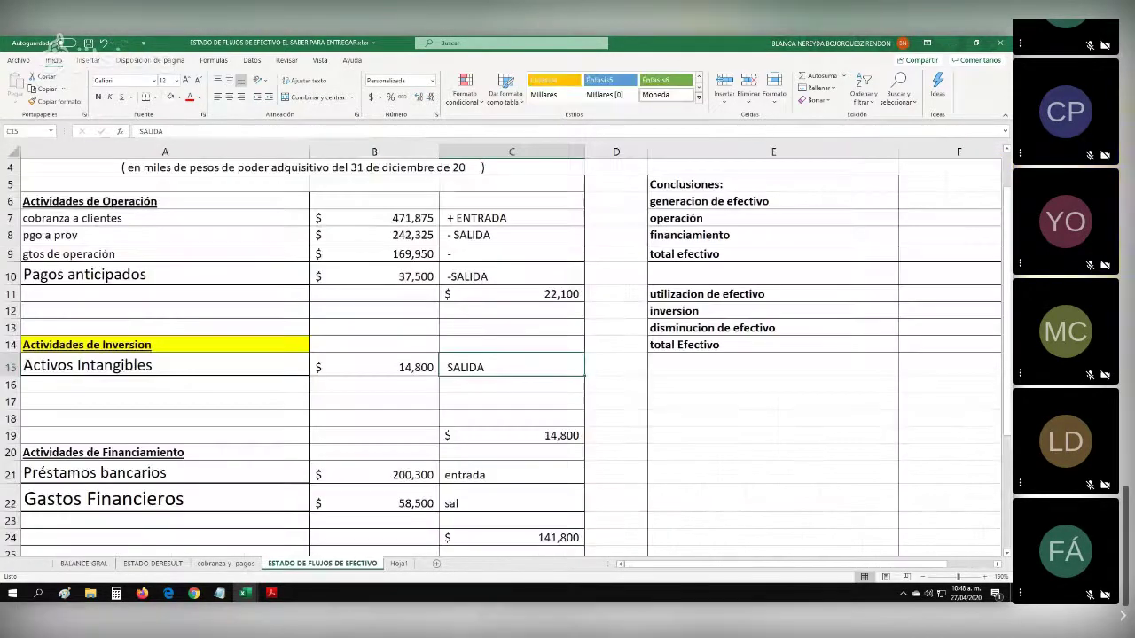
pyautogui.scroll(-5, 506, 354)
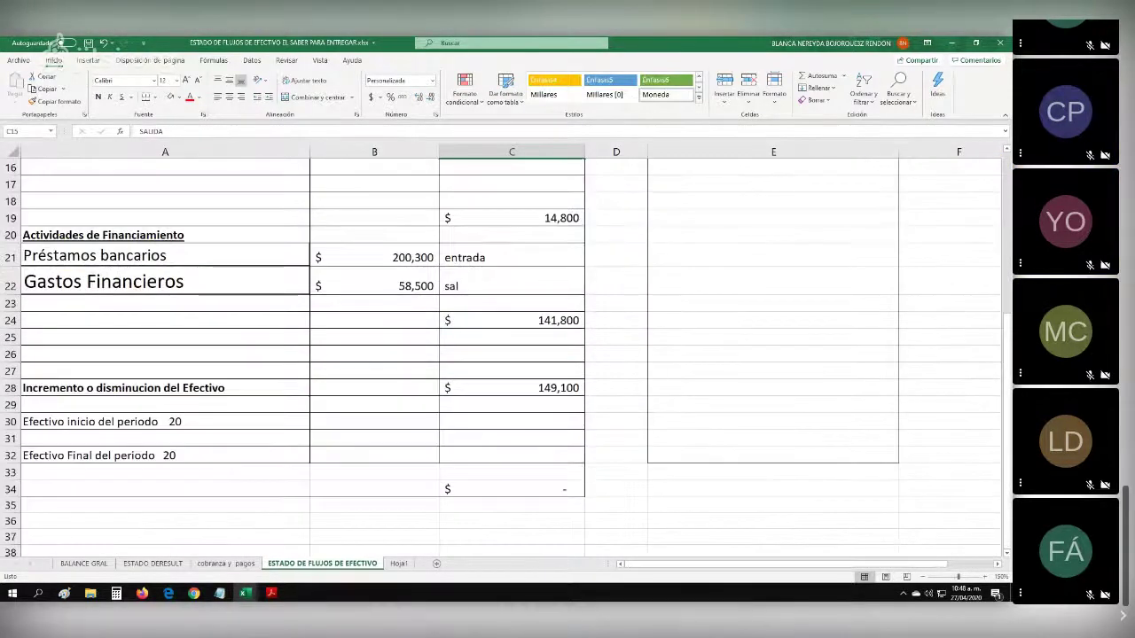
pyautogui.scroll(1, 506, 355)
pyautogui.click(165, 255)
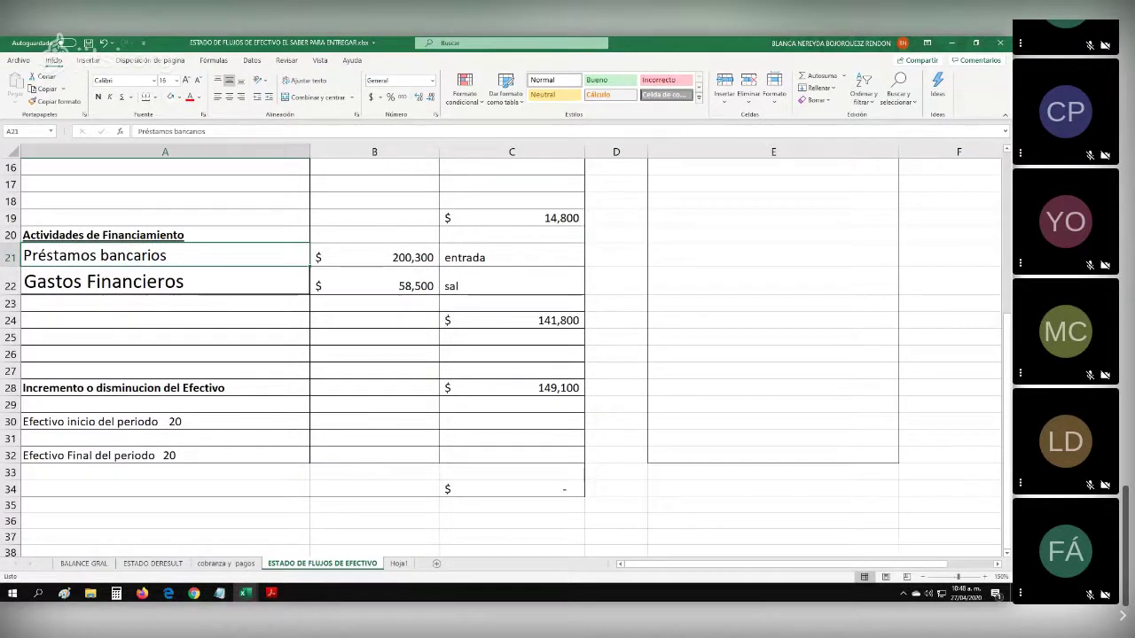
pyautogui.click(374, 257)
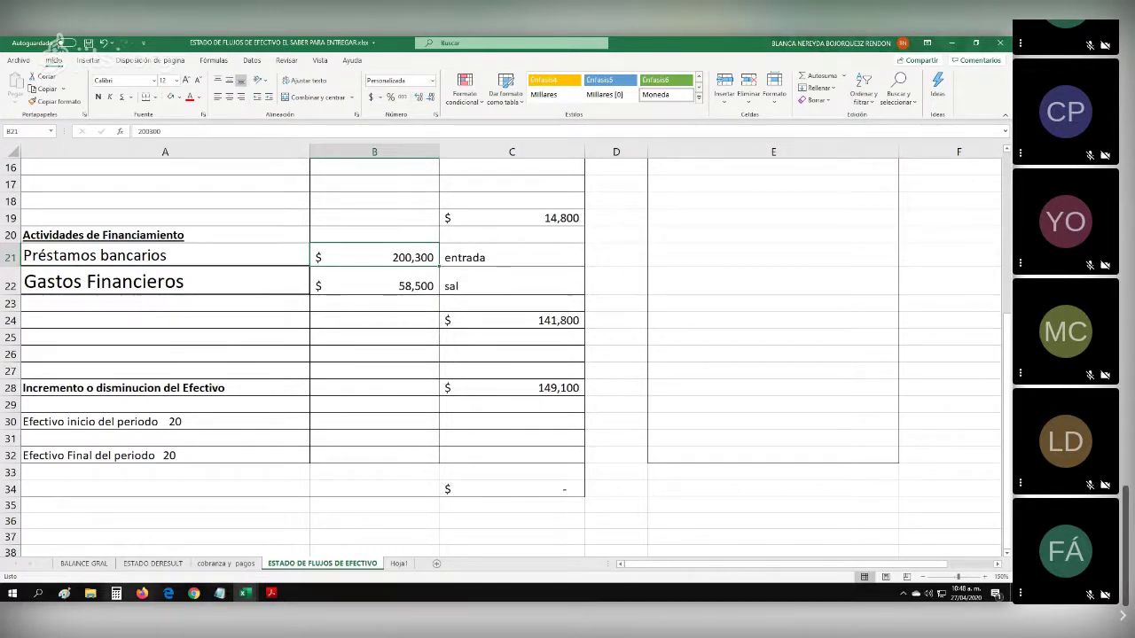
pyautogui.click(83, 562)
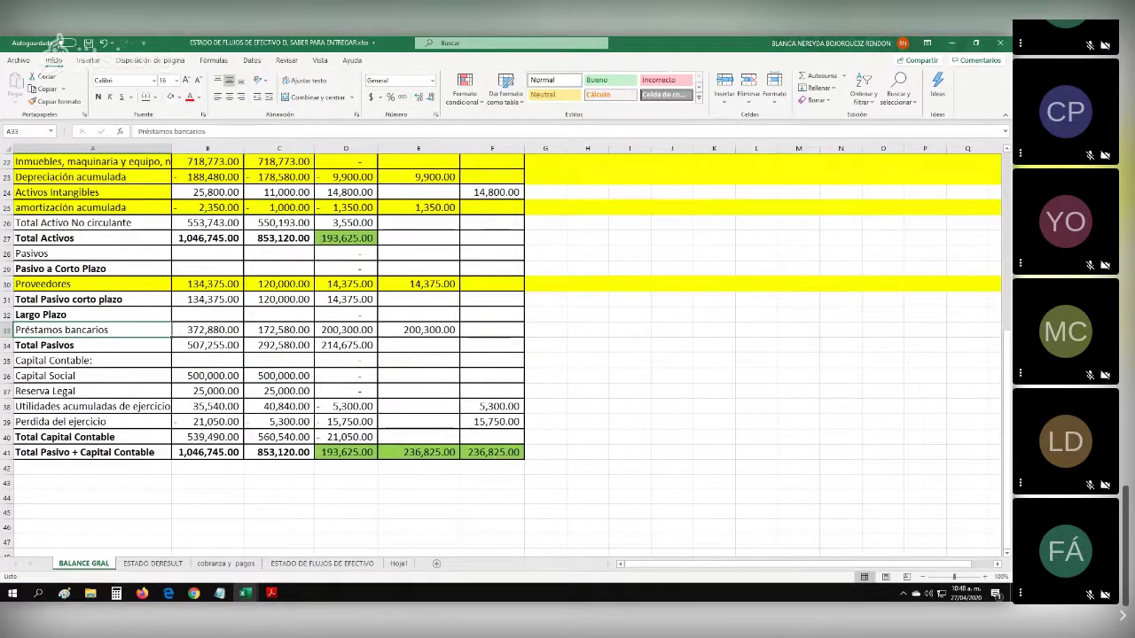
pyautogui.click(418, 330)
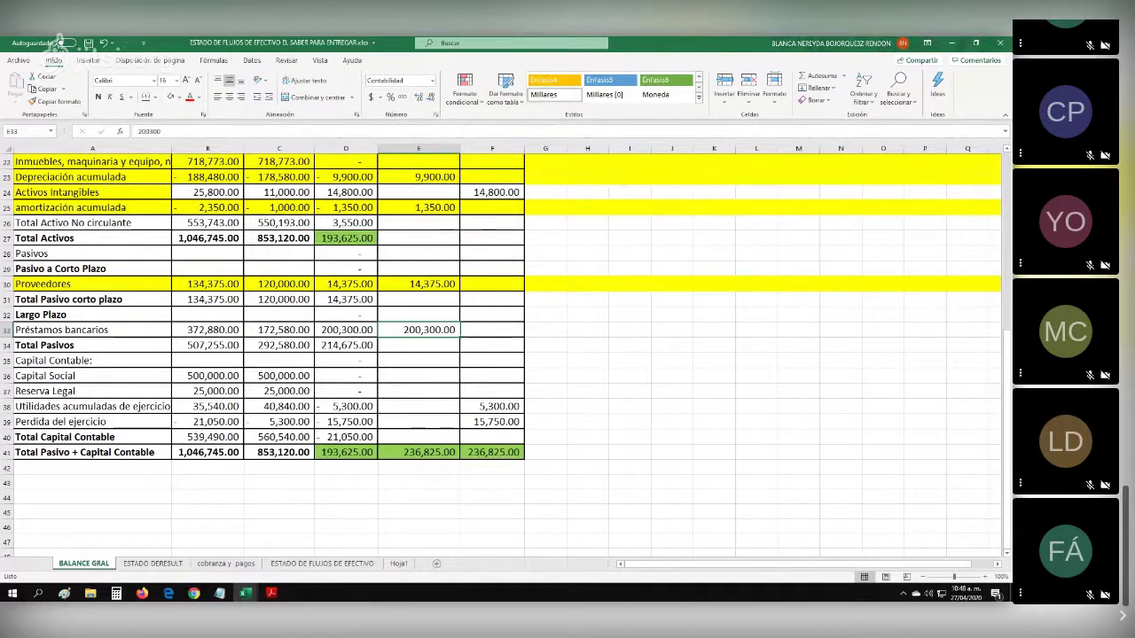
# Check the Préstamos bancarios inflow in row 21 of ESTADO DE FLUJOS DE EFECTIVO and fill the entire row 33 on BALANCE GRAL with yellow.
pyautogui.click(321, 563)
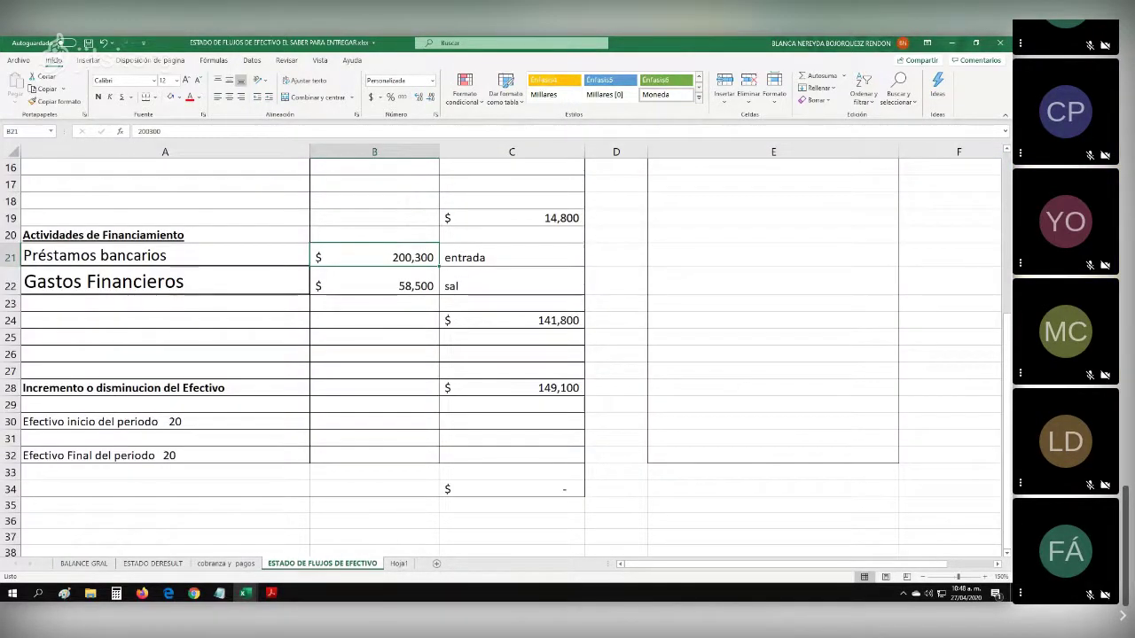
pyautogui.click(511, 257)
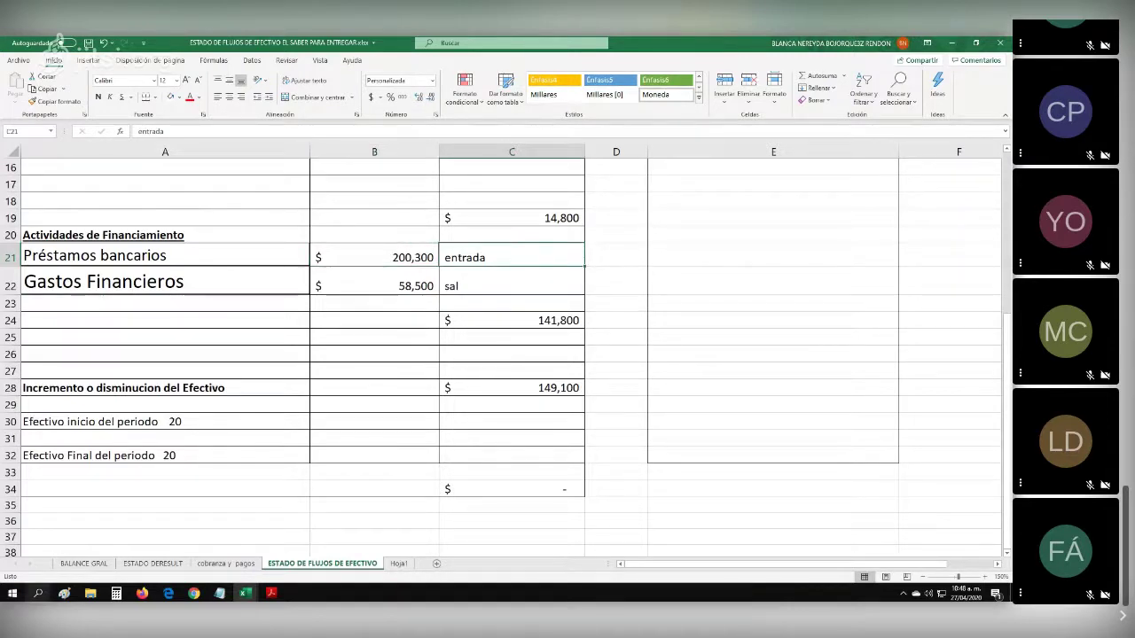
pyautogui.click(83, 563)
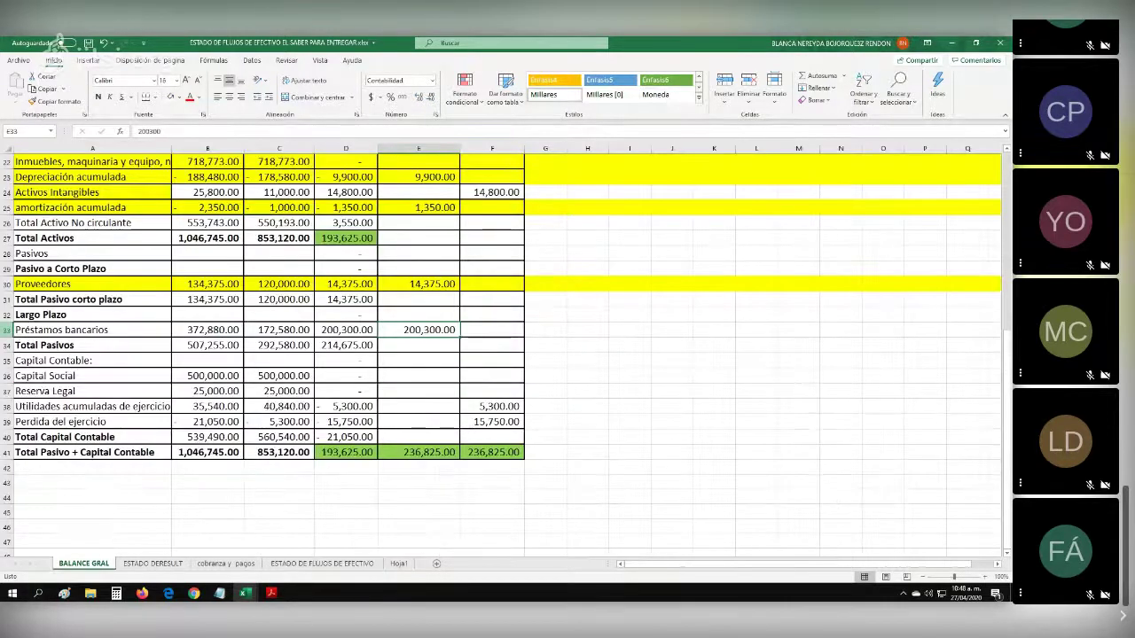
pyautogui.click(7, 329)
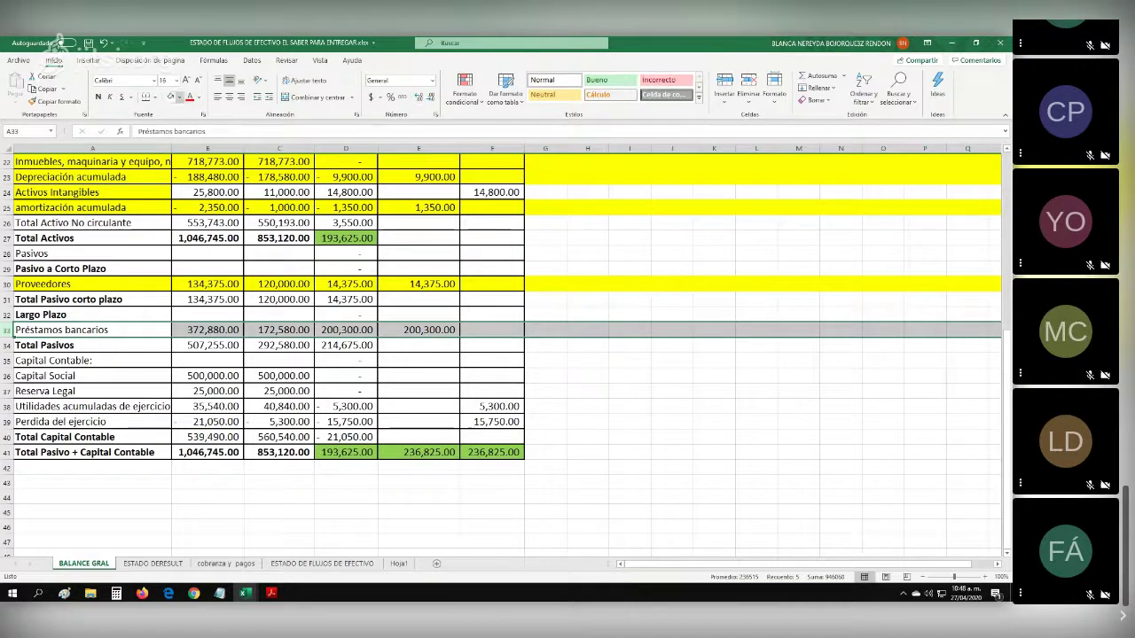
pyautogui.click(179, 97)
pyautogui.click(197, 196)
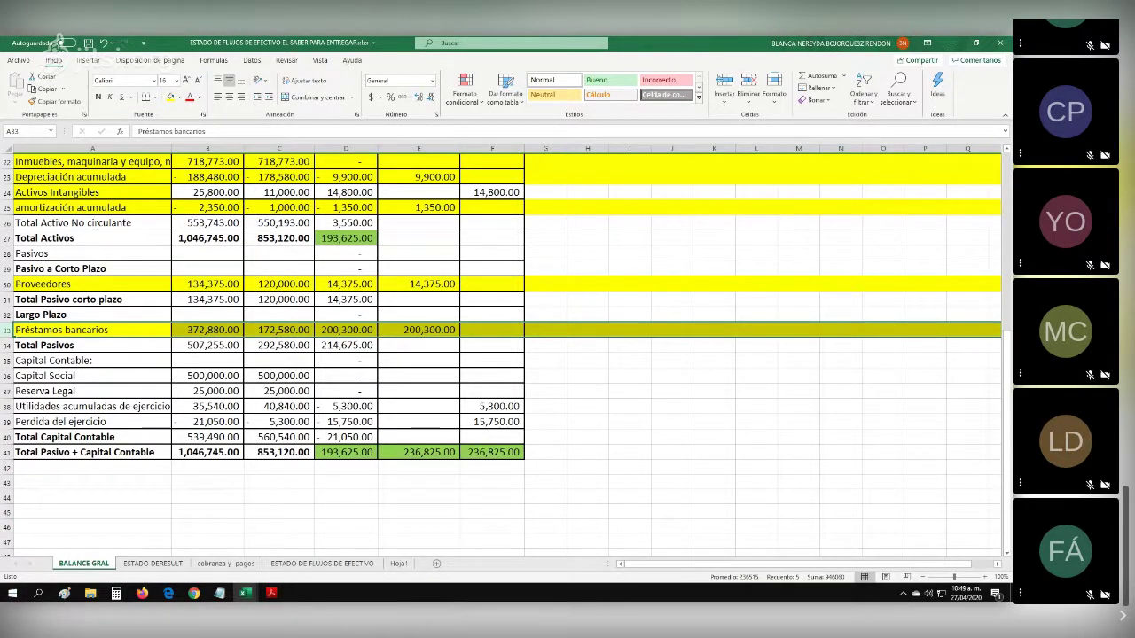
# Fill the entire Capital Social, Reserva Legal, Utilidades acumuladas and Perdida del ejercicio rows, 36 to 39, on BALANCE GRAL with yellow.
pyautogui.scroll(-1, 346, 329)
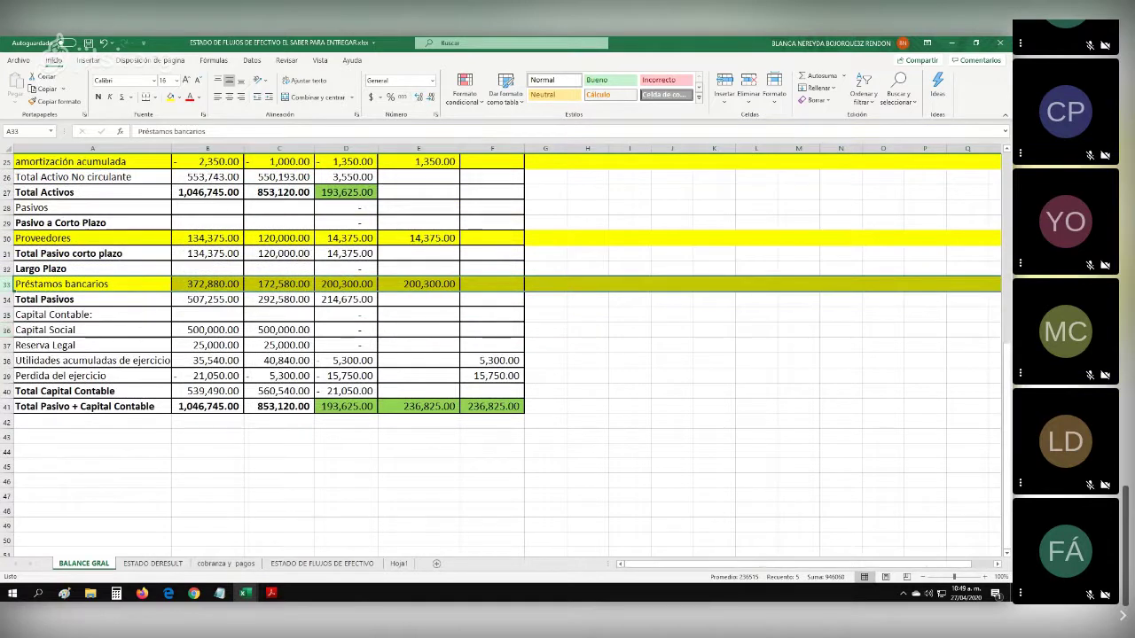
pyautogui.click(346, 329)
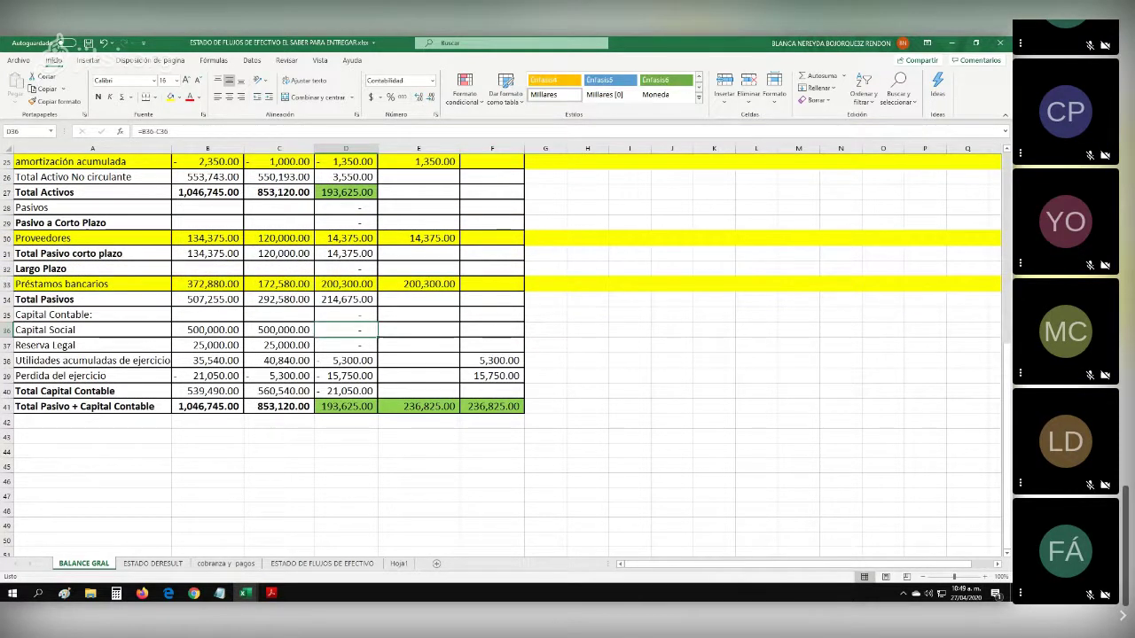
pyautogui.click(7, 330)
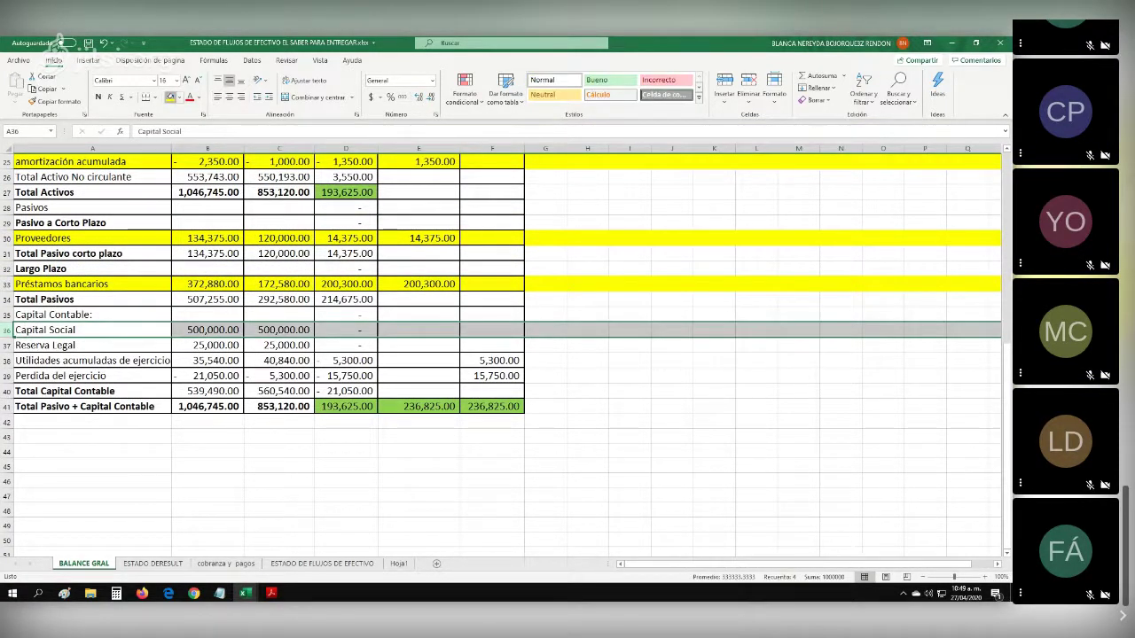
pyautogui.click(172, 97)
pyautogui.click(7, 345)
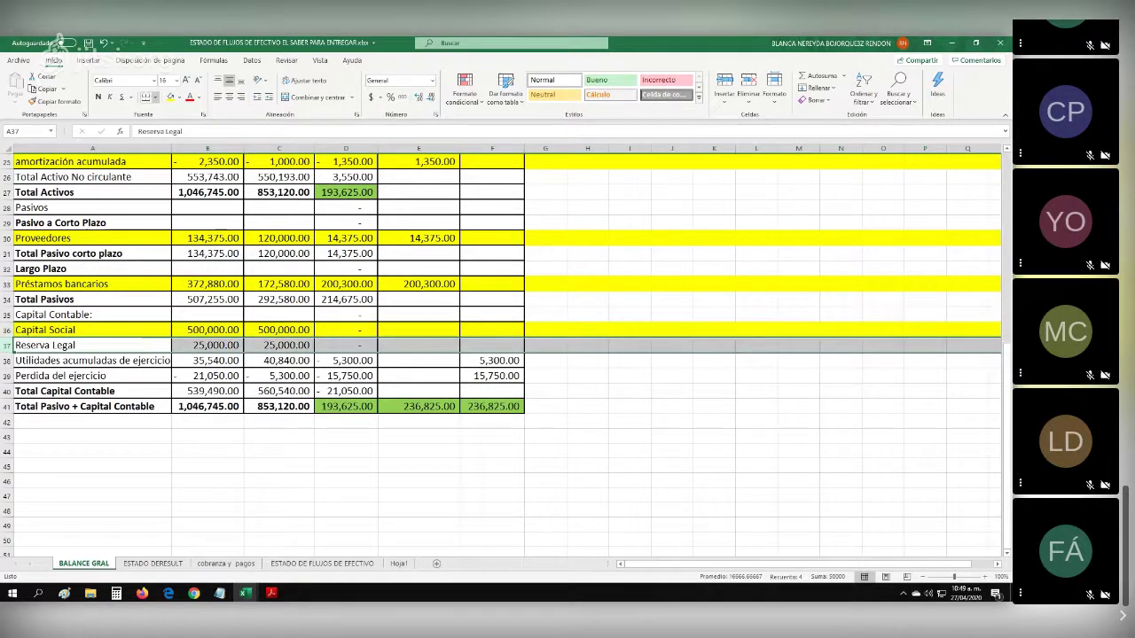
pyautogui.click(171, 97)
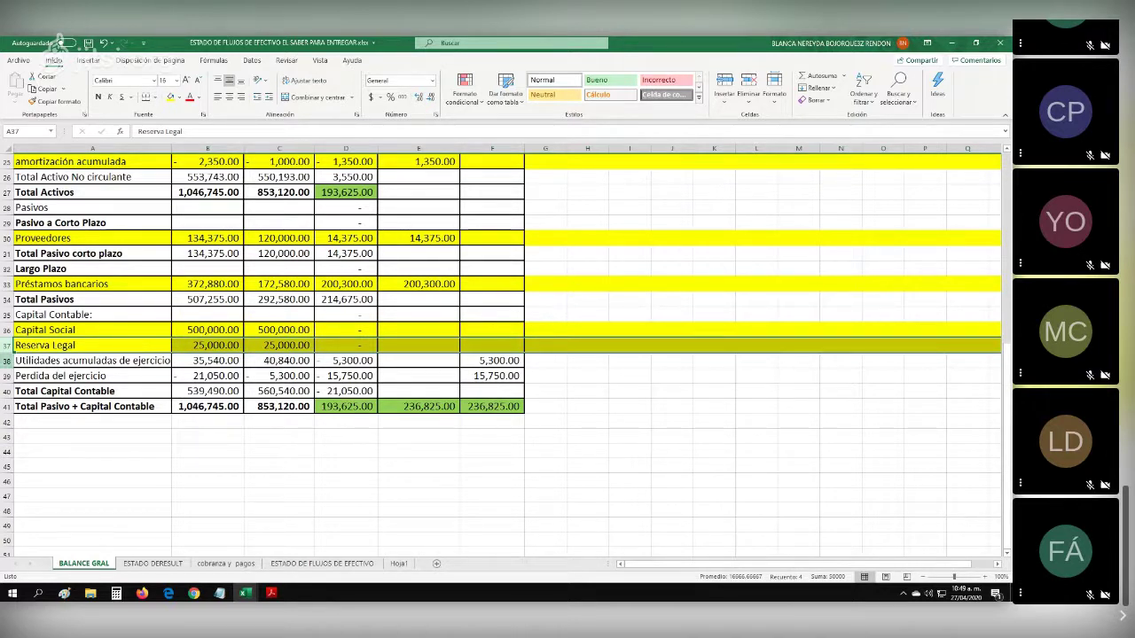
pyautogui.moveTo(7, 360); pyautogui.dragTo(7, 377)
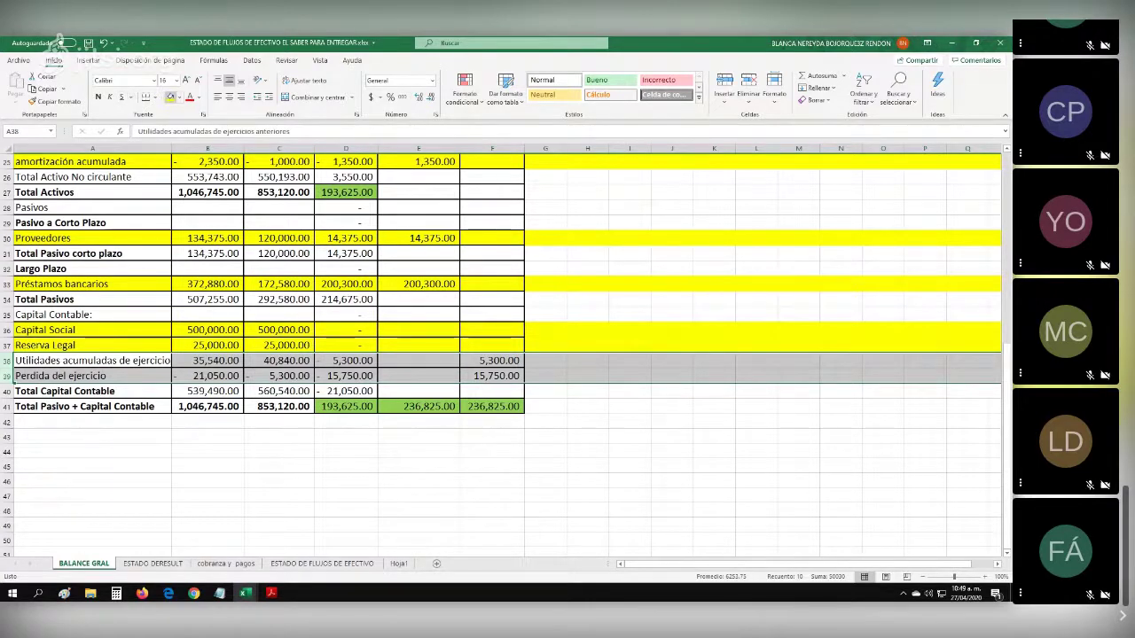
pyautogui.click(170, 96)
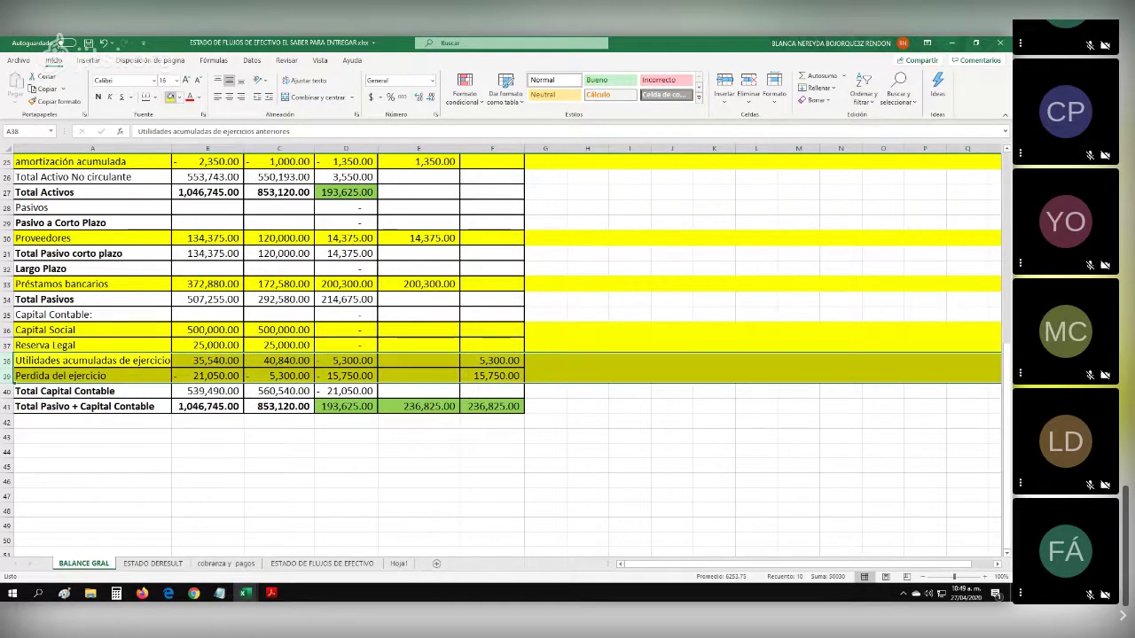
# Fill the Determinación de Pago de Dividendos block, rows 26 to 30 of the cobranza y pagos sheet, with yellow.
pyautogui.click(322, 564)
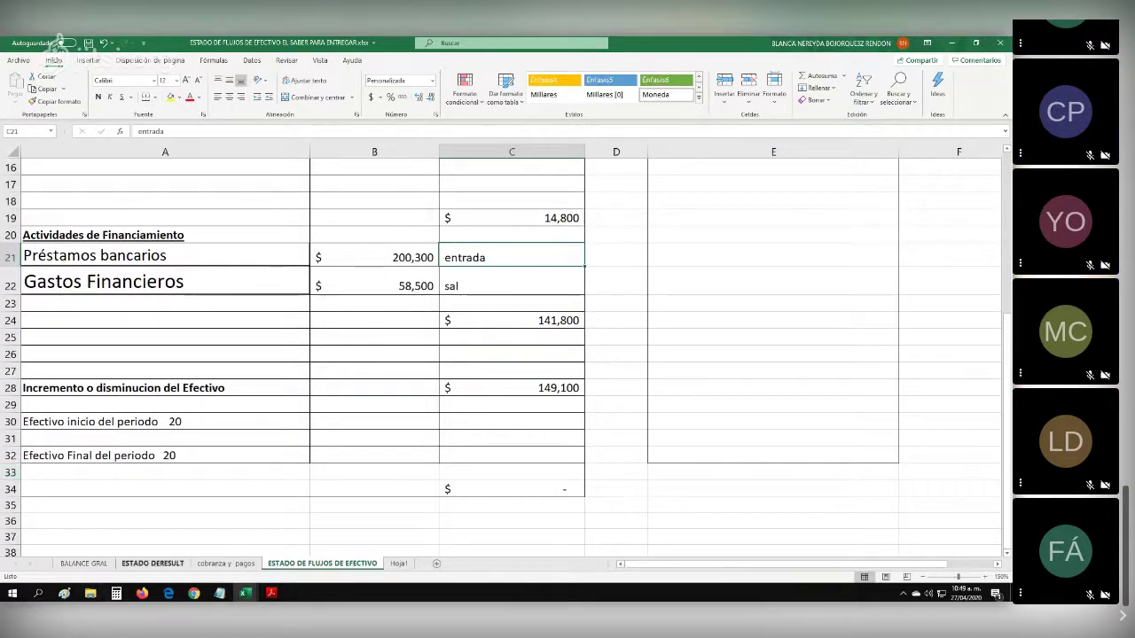
pyautogui.click(226, 564)
pyautogui.scroll(-3, 505, 354)
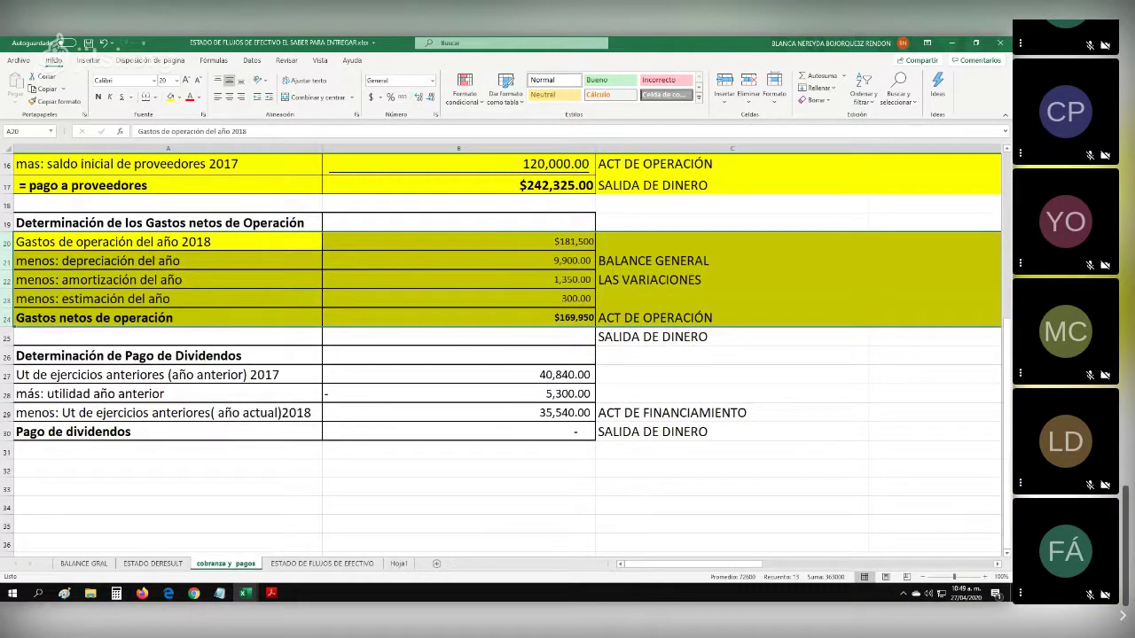
pyautogui.click(458, 432)
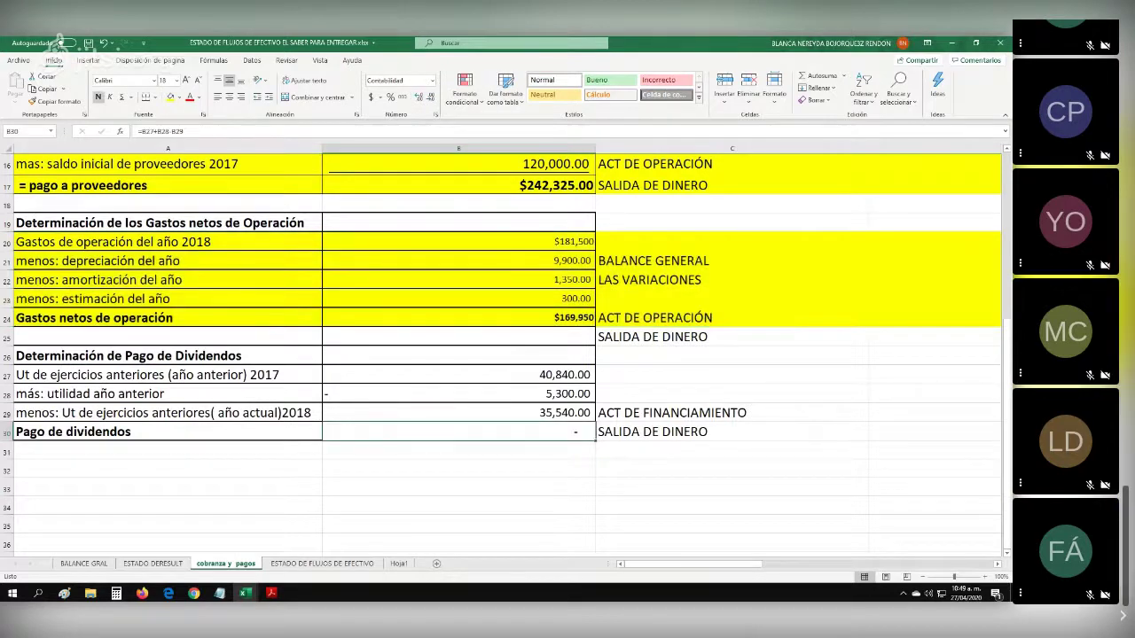
pyautogui.moveTo(7, 357); pyautogui.dragTo(7, 432)
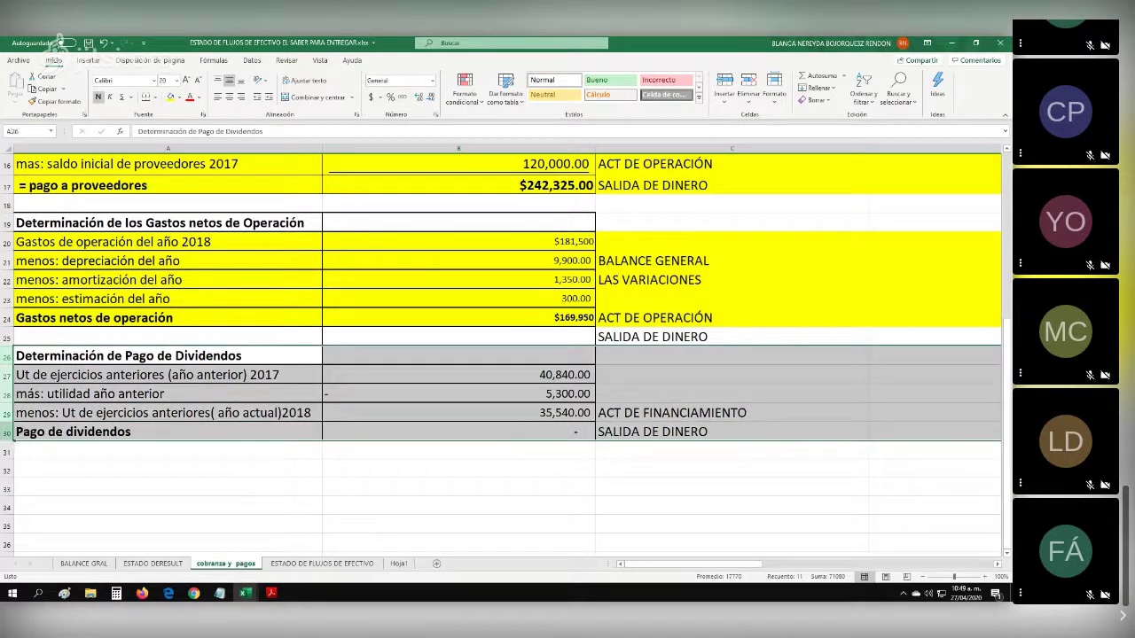
pyautogui.click(170, 96)
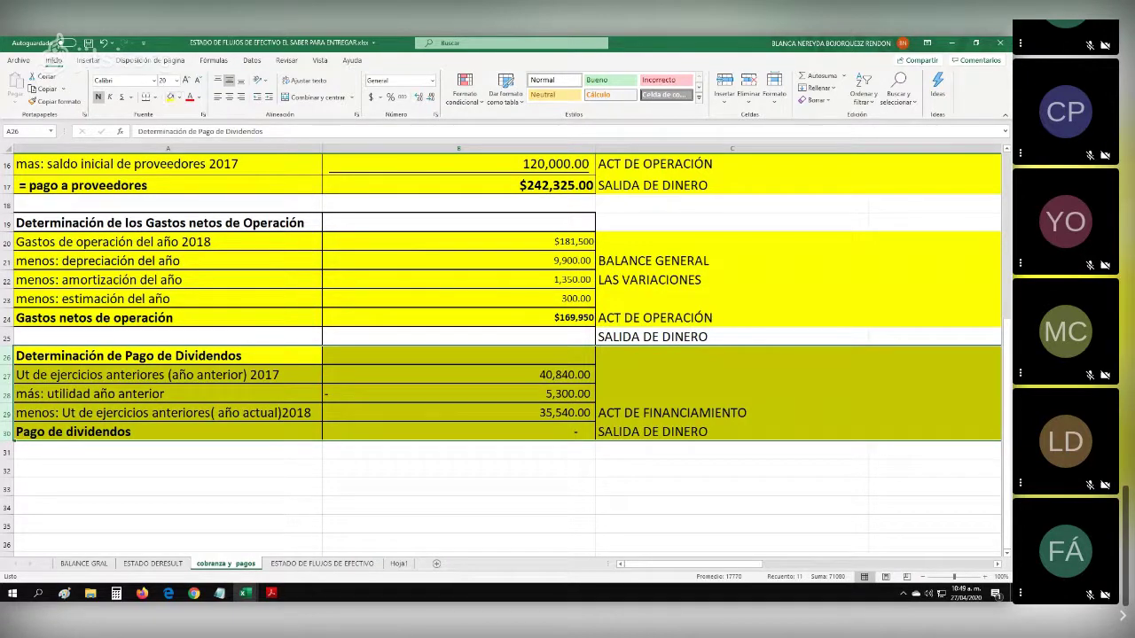
# Fill the entire Ventas row 6 and Costo de ventas row 7 on the ESTADO DERESULT sheet with yellow.
pyautogui.click(83, 564)
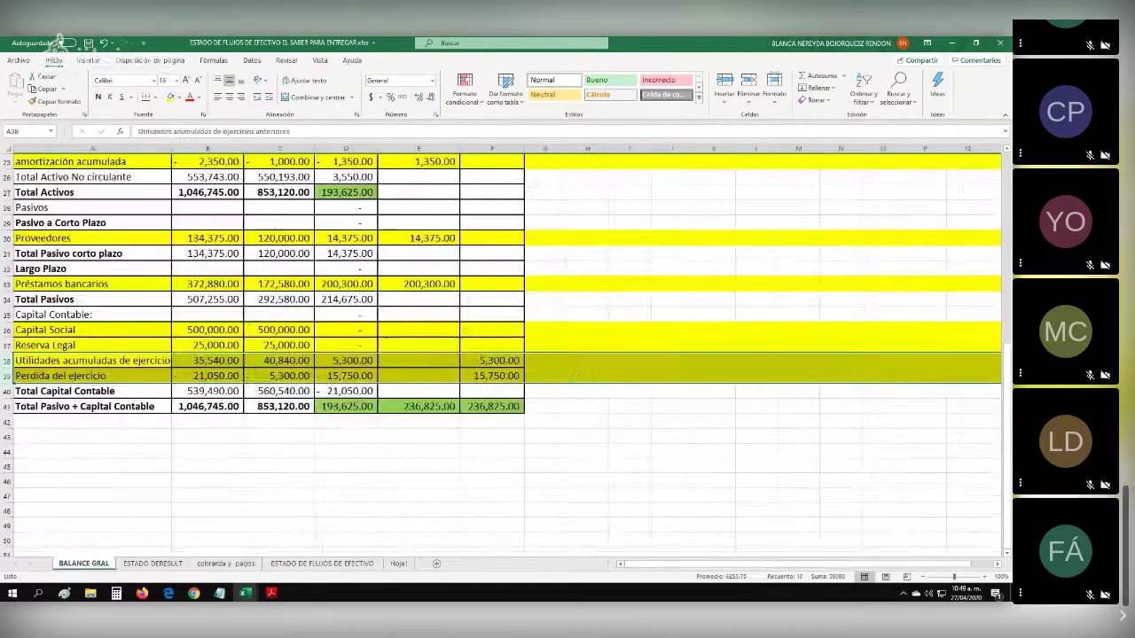
pyautogui.scroll(5, 505, 355)
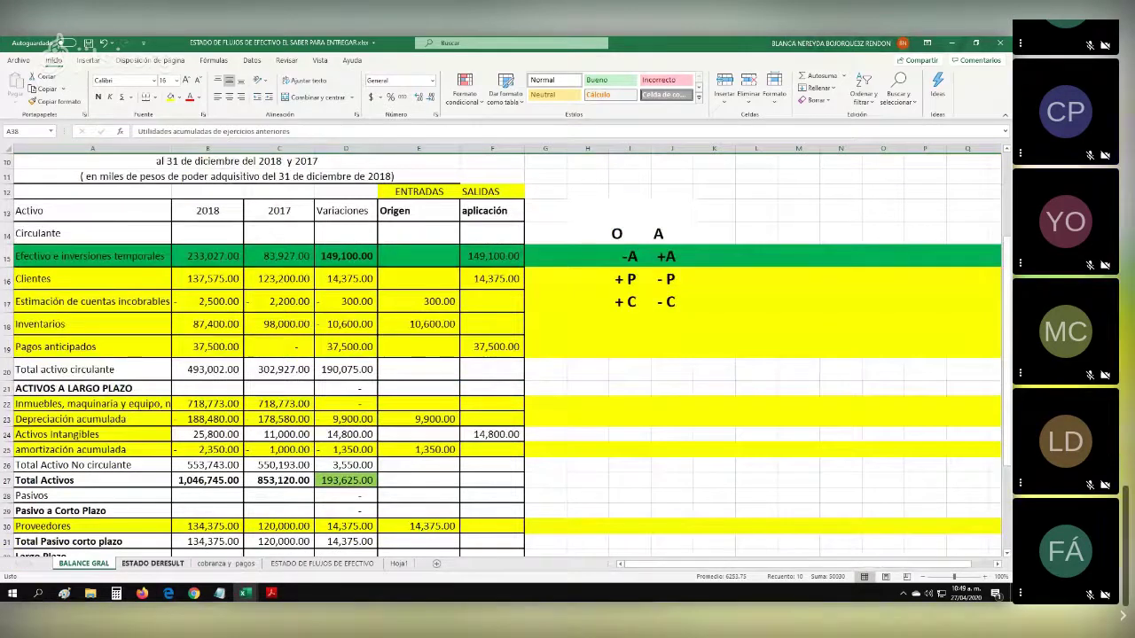
pyautogui.click(153, 564)
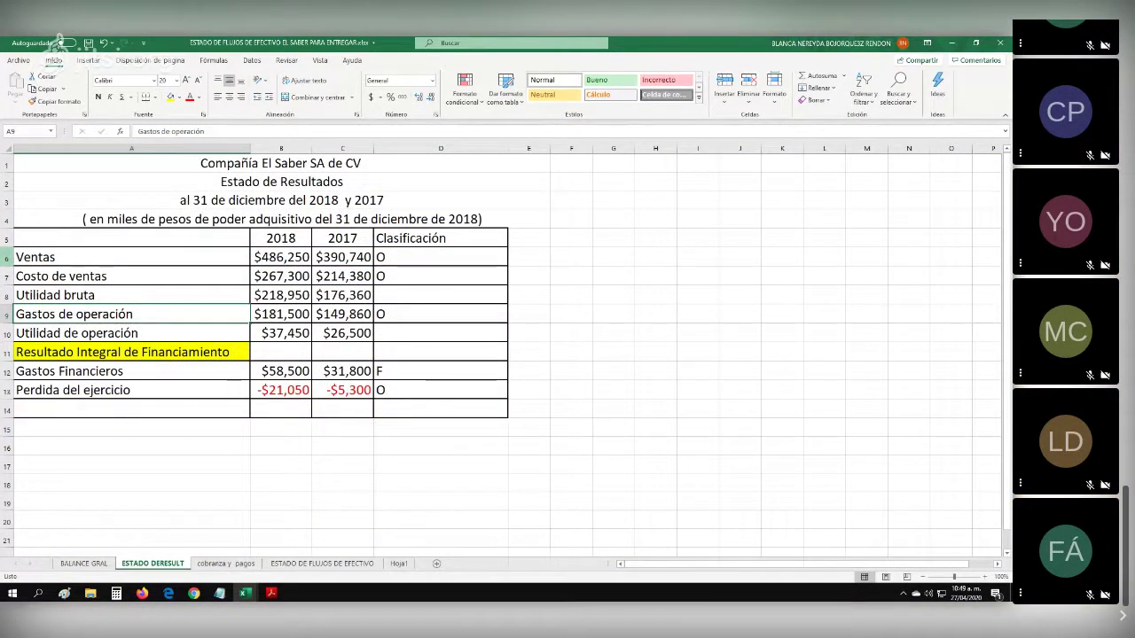
pyautogui.click(7, 257)
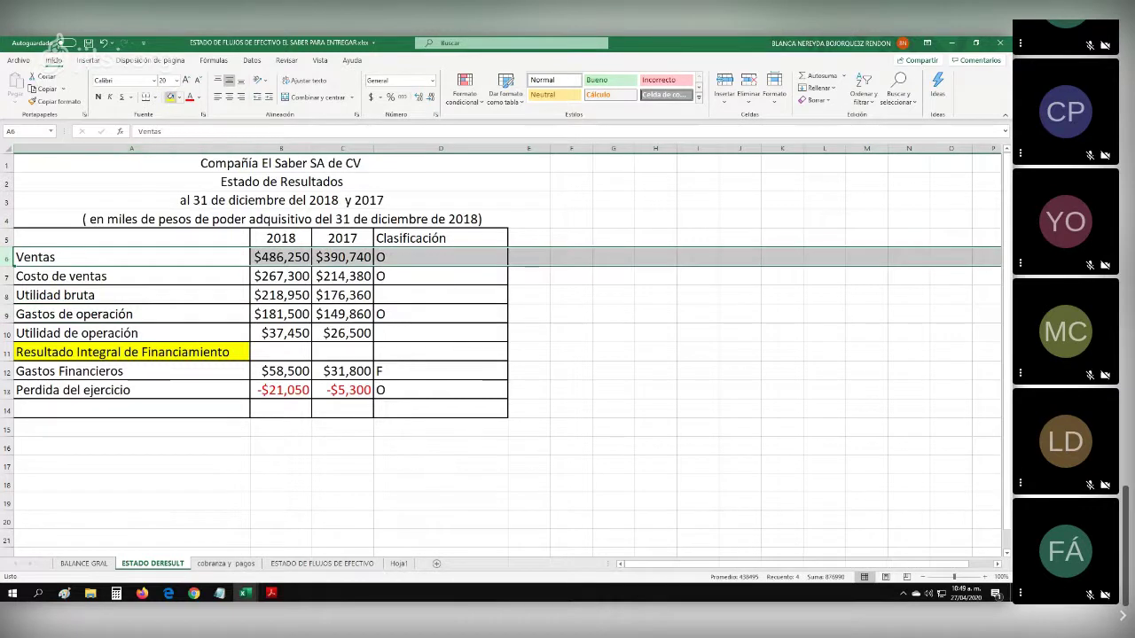
pyautogui.click(170, 98)
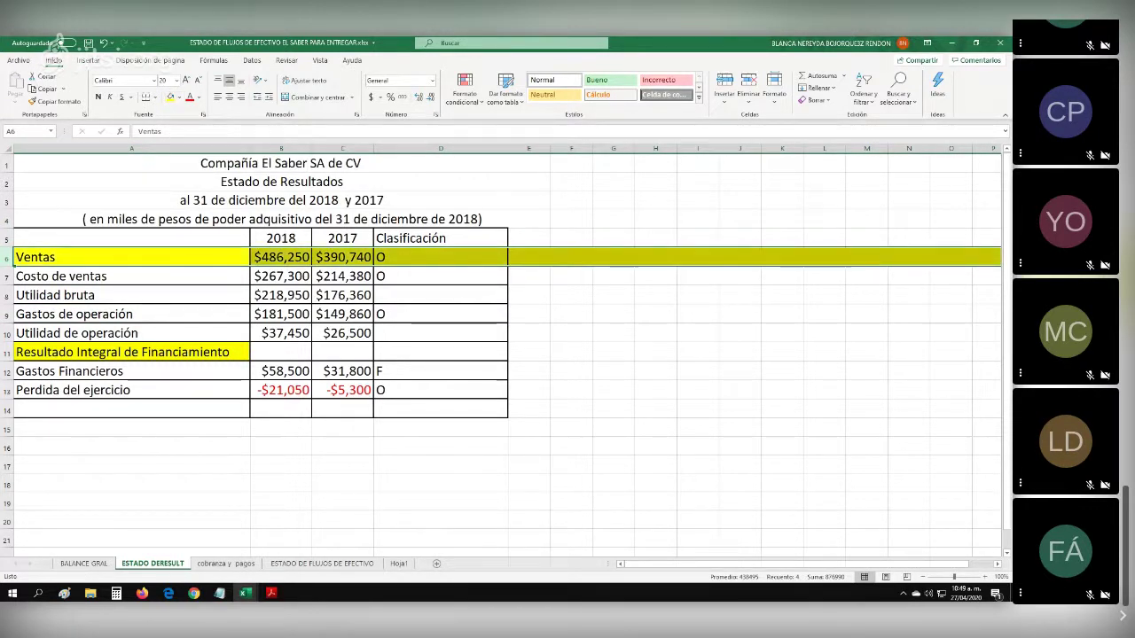
pyautogui.click(7, 275)
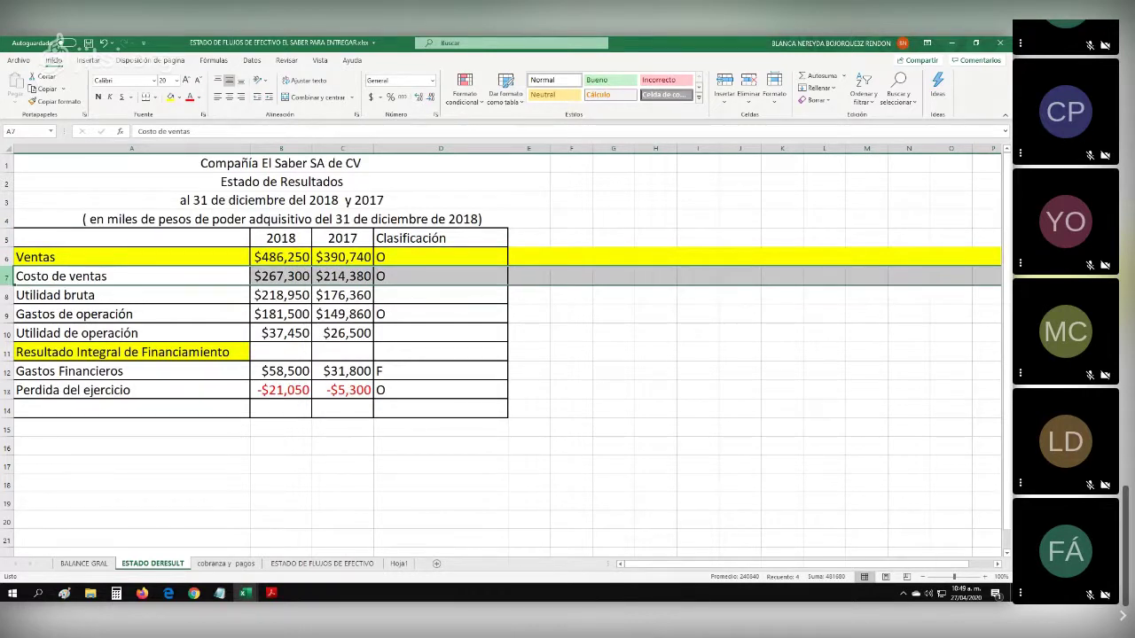
pyautogui.click(170, 97)
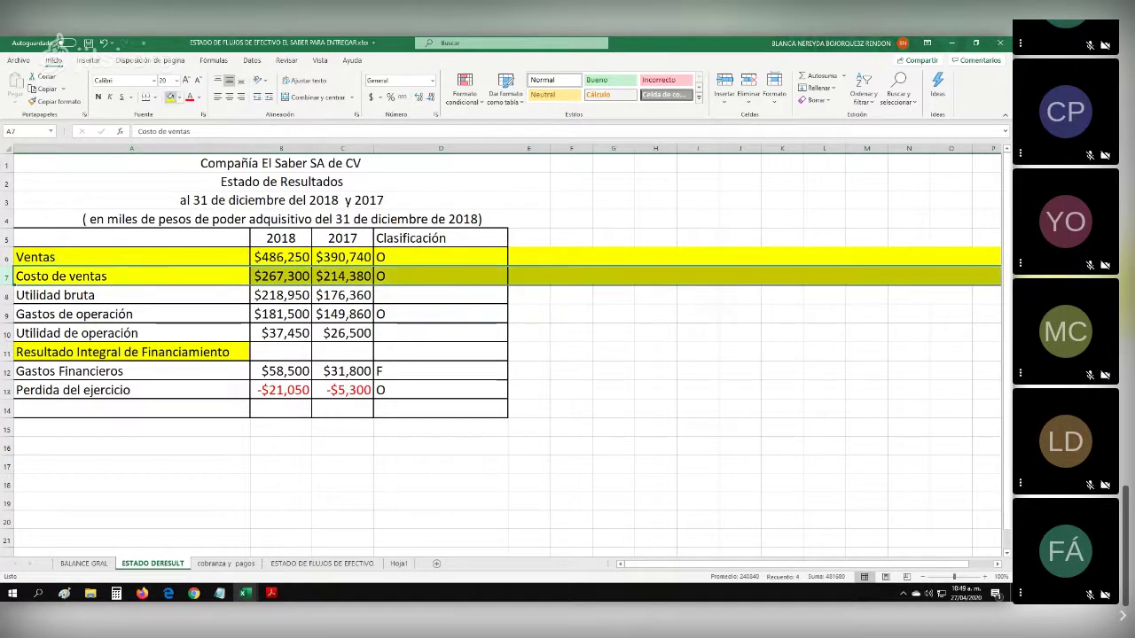
# Fill the entire Gastos de operación row 9 and Perdida del ejercicio row 13 on ESTADO DERESULT with yellow.
pyautogui.click(7, 314)
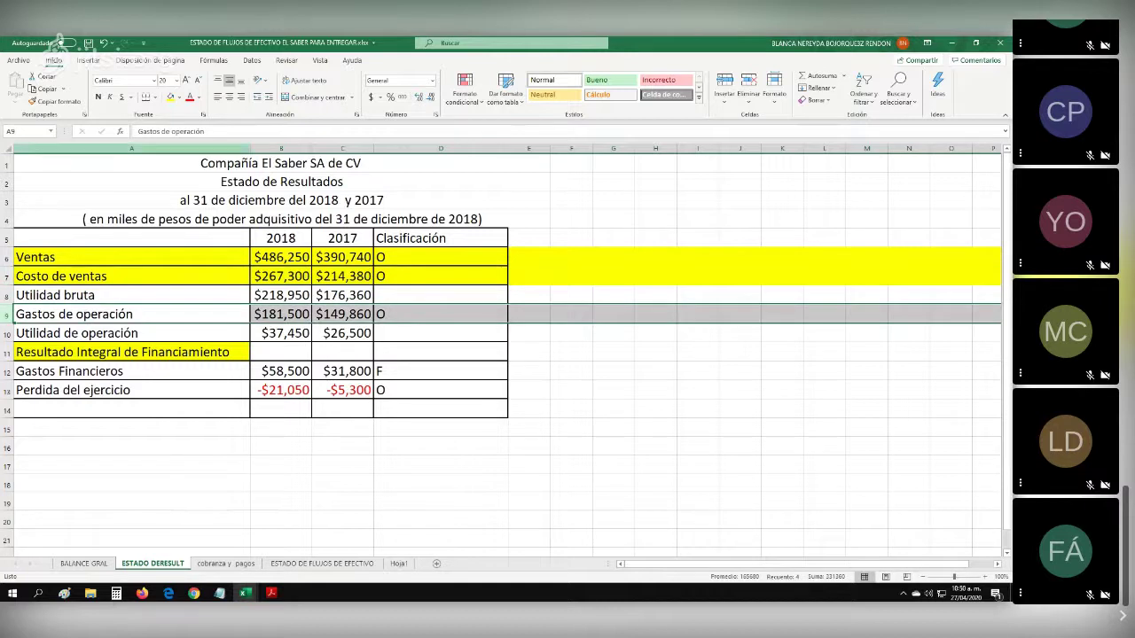
pyautogui.click(171, 97)
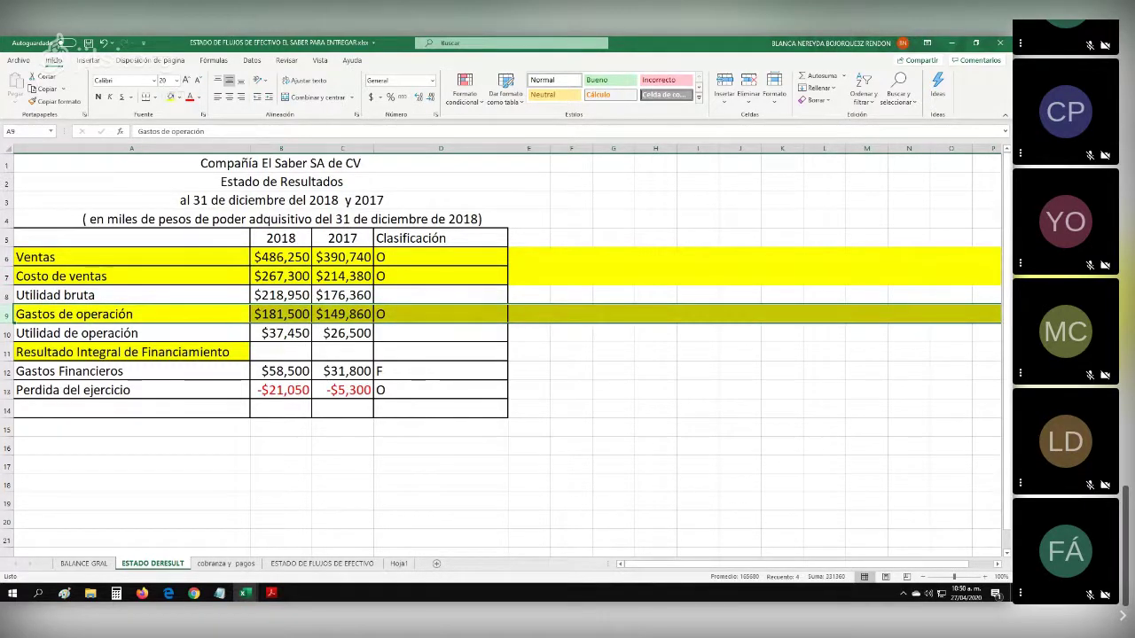
pyautogui.click(132, 372)
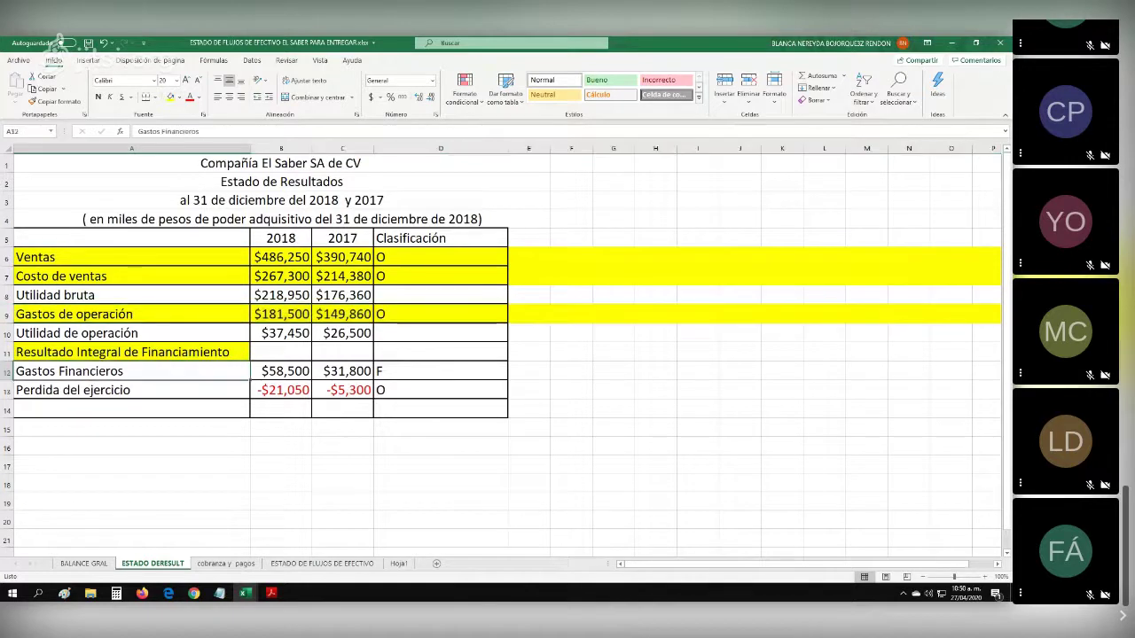
pyautogui.click(8, 390)
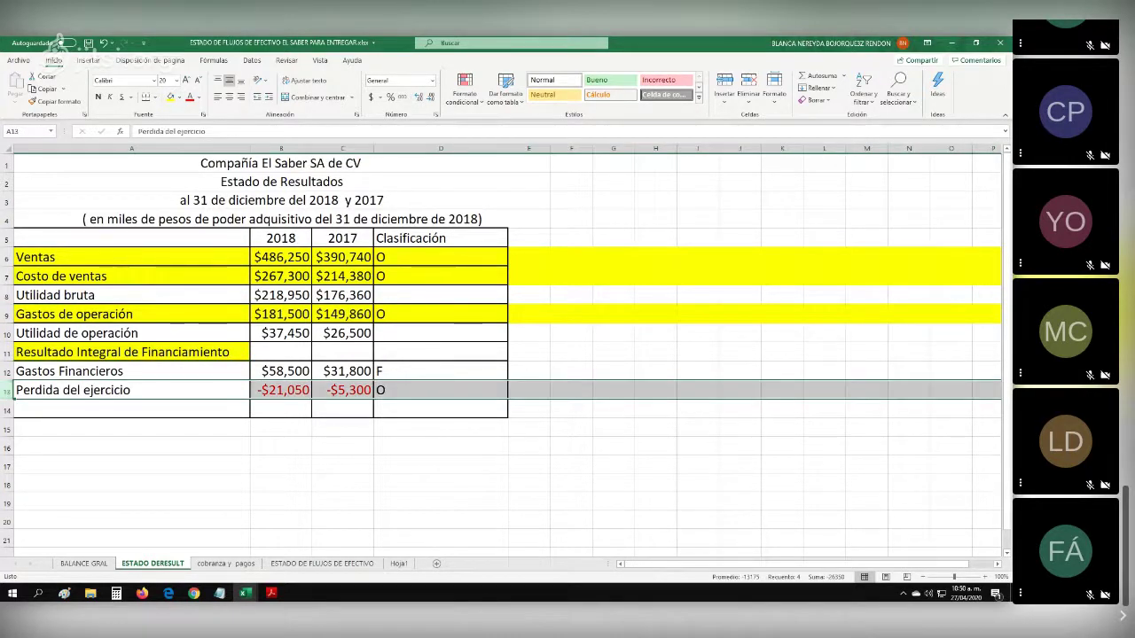
pyautogui.click(170, 97)
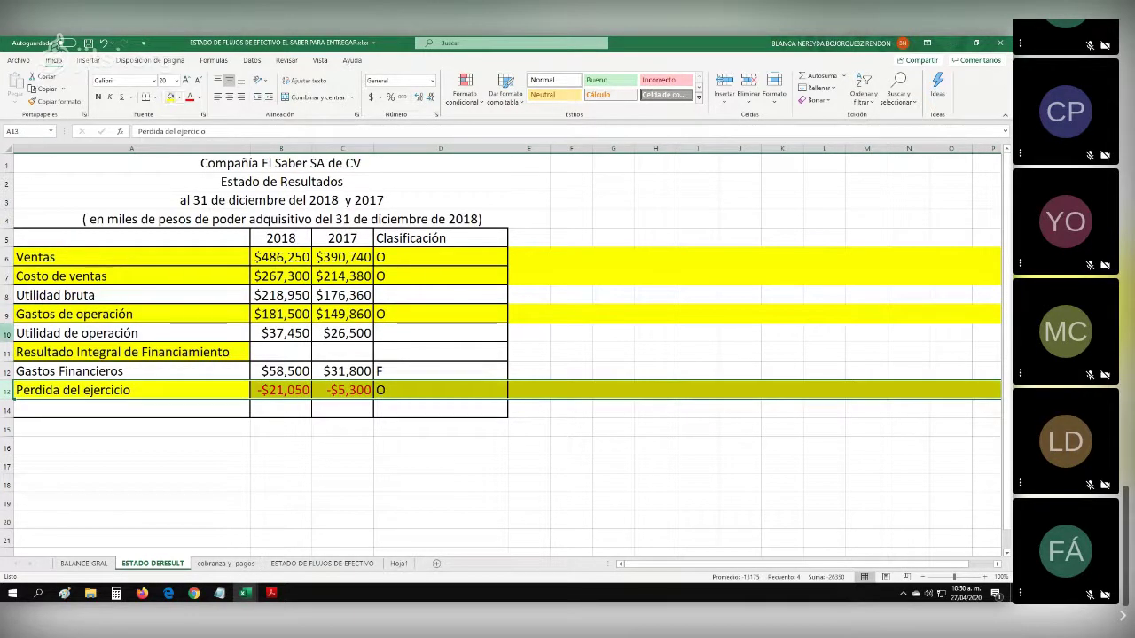
# Compare the Gastos Financieros line in row 12 of ESTADO DERESULT with its amount in B22 of ESTADO DE FLUJOS DE EFECTIVO.
pyautogui.click(131, 372)
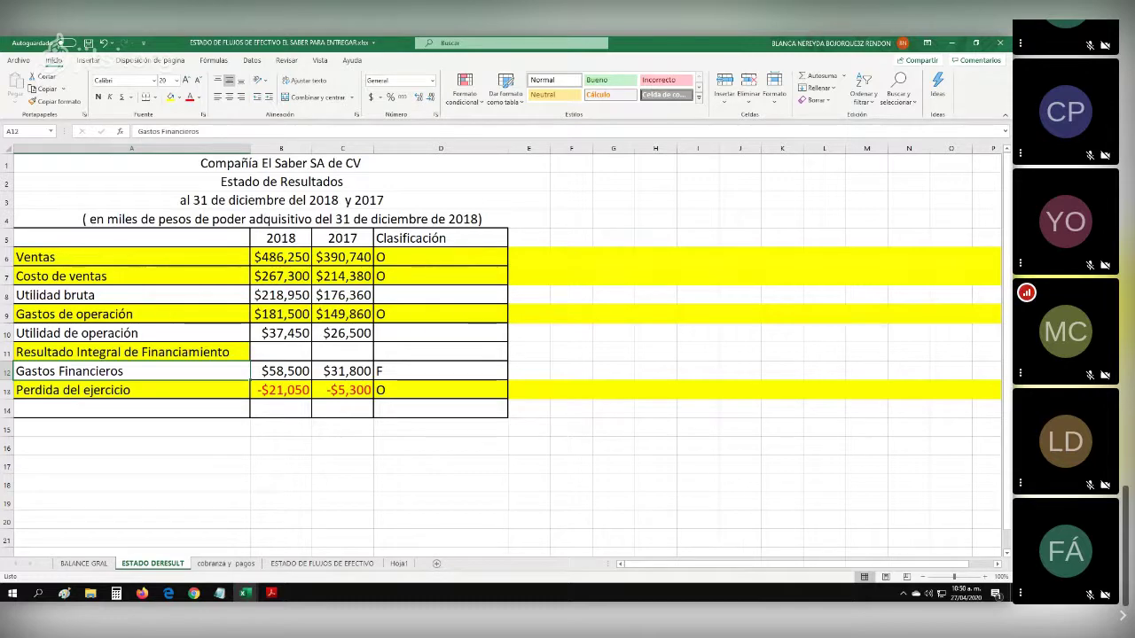
pyautogui.click(321, 564)
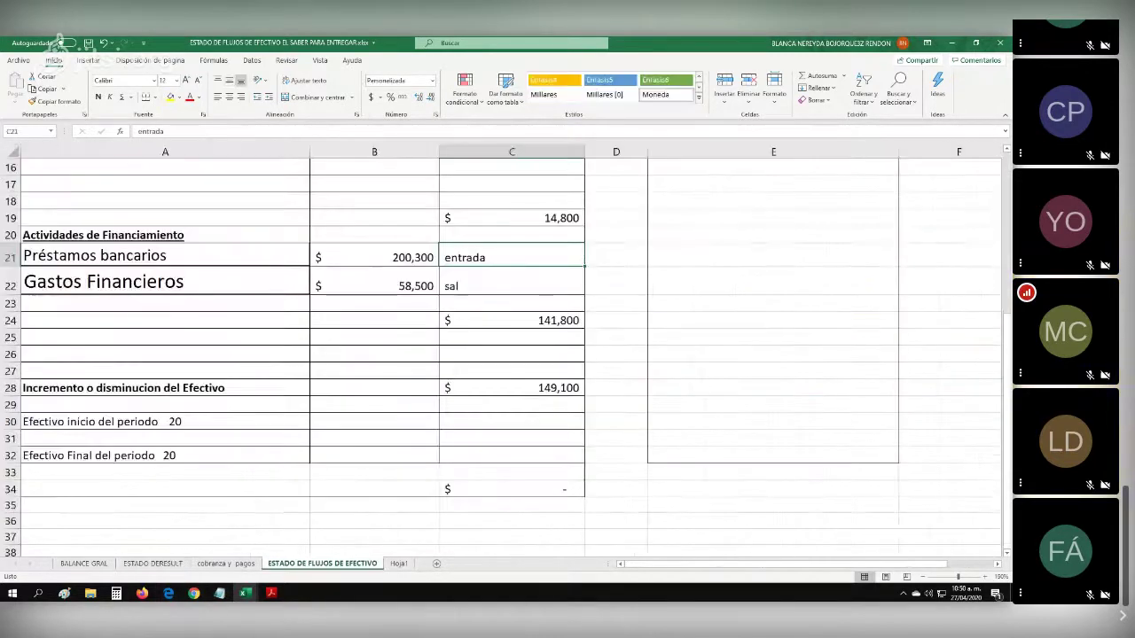
pyautogui.click(165, 282)
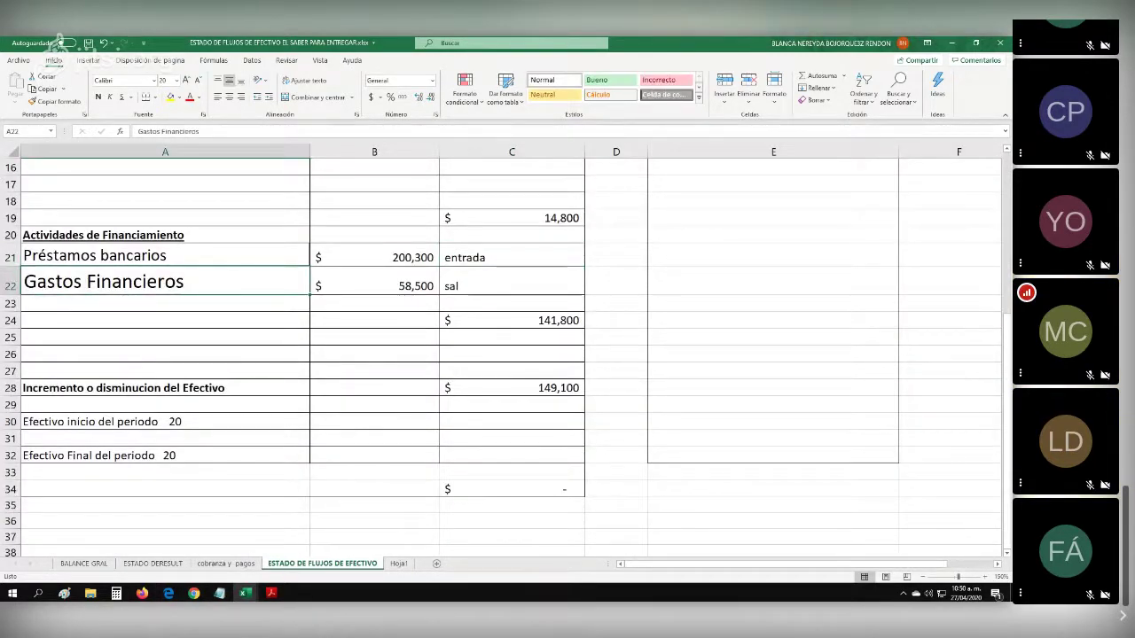
pyautogui.click(374, 283)
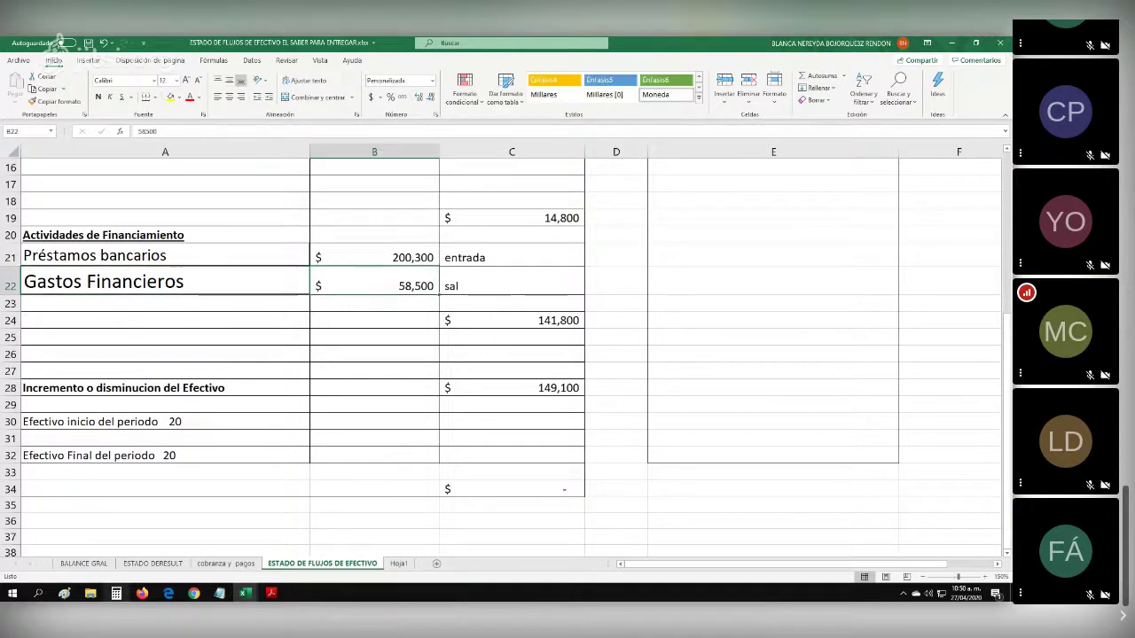
pyautogui.click(153, 564)
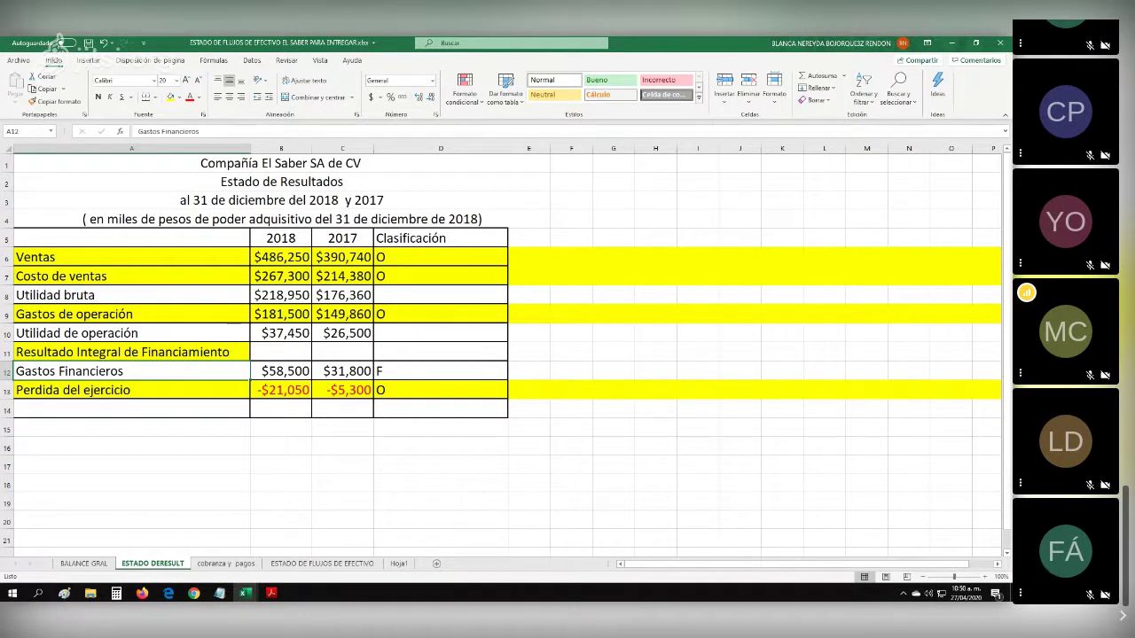
pyautogui.click(322, 563)
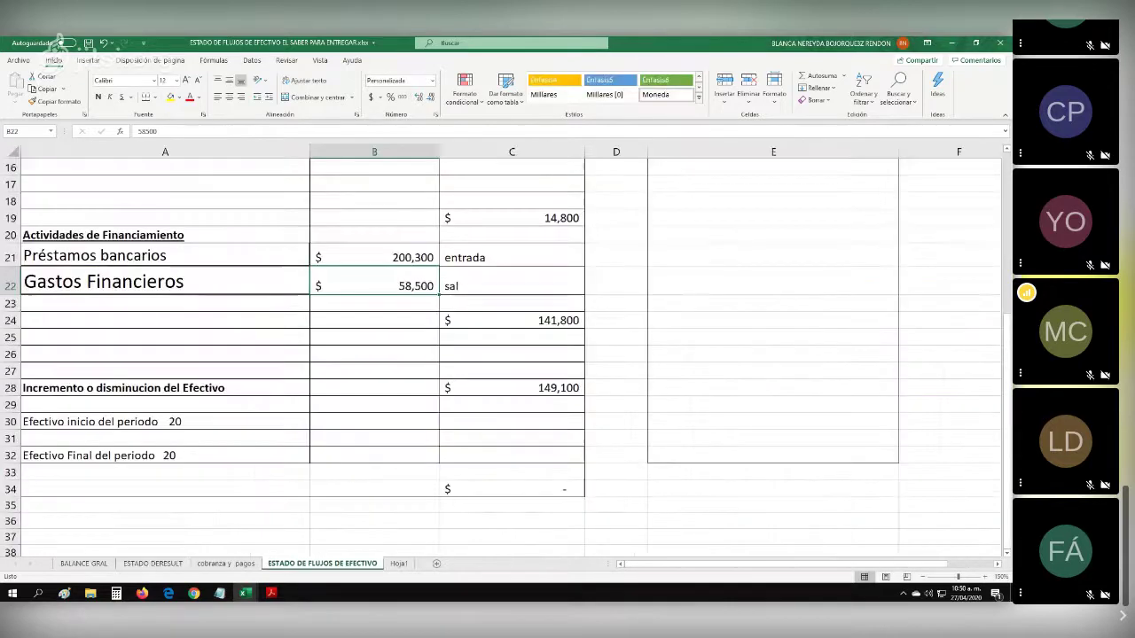
# Replace the flow mark beside Gastos Financieros in C22 with SALIDA.
pyautogui.click(511, 281)
pyautogui.press('BackSpace')
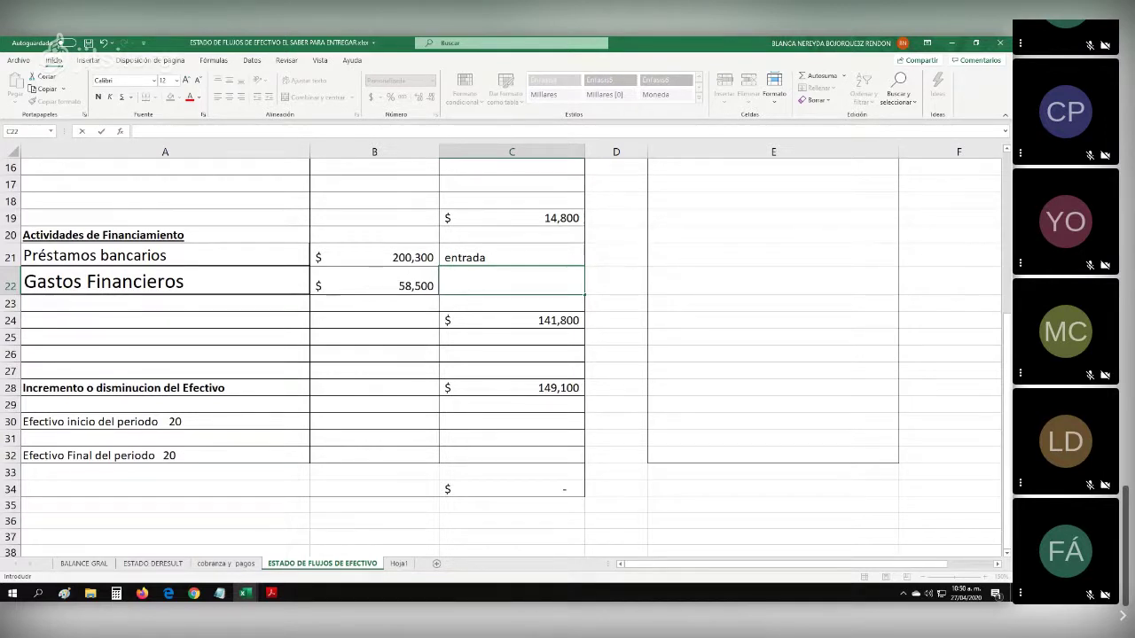
pyautogui.write('SALIDA')
# Clear the operating activities subtotal formula from C11.
pyautogui.scroll(4, 506, 355)
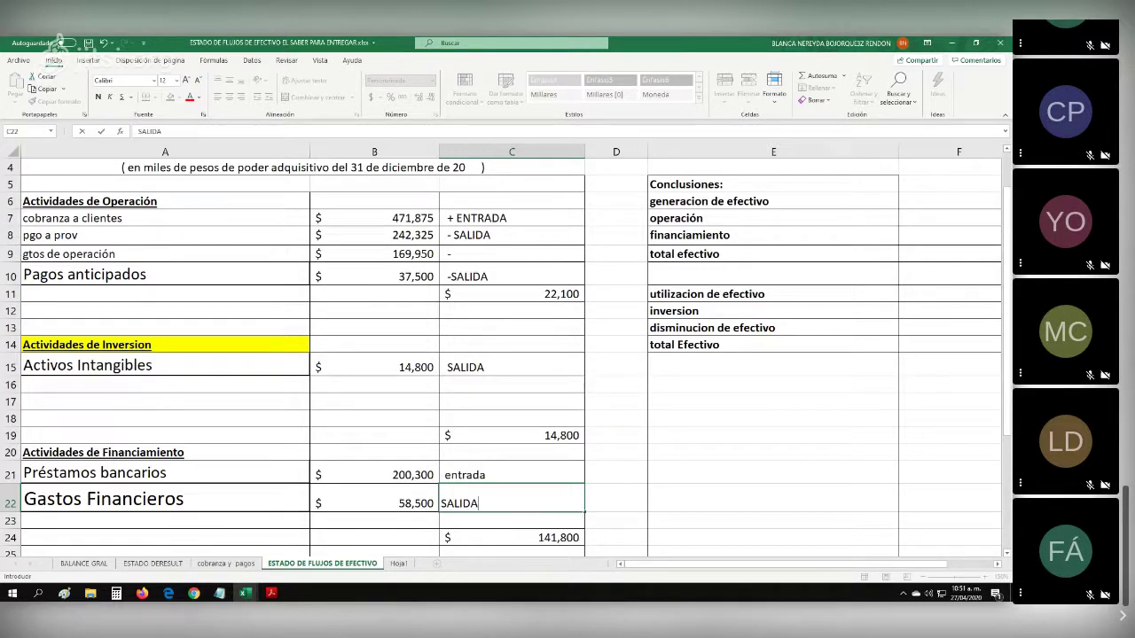
pyautogui.click(512, 294)
pyautogui.press('BackSpace')
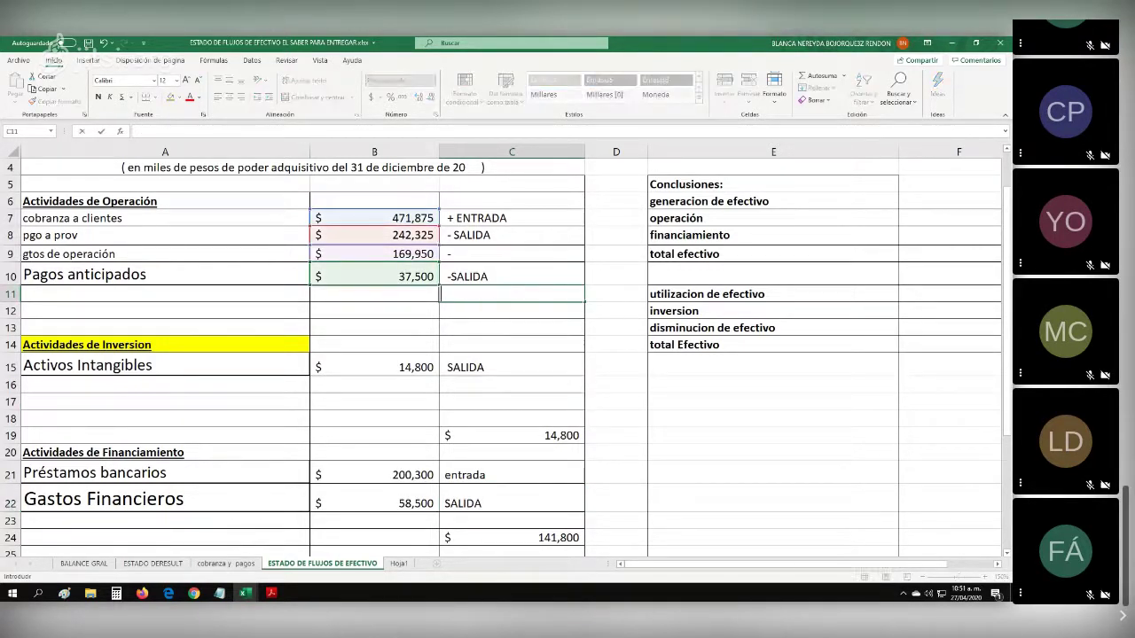
pyautogui.click(165, 295)
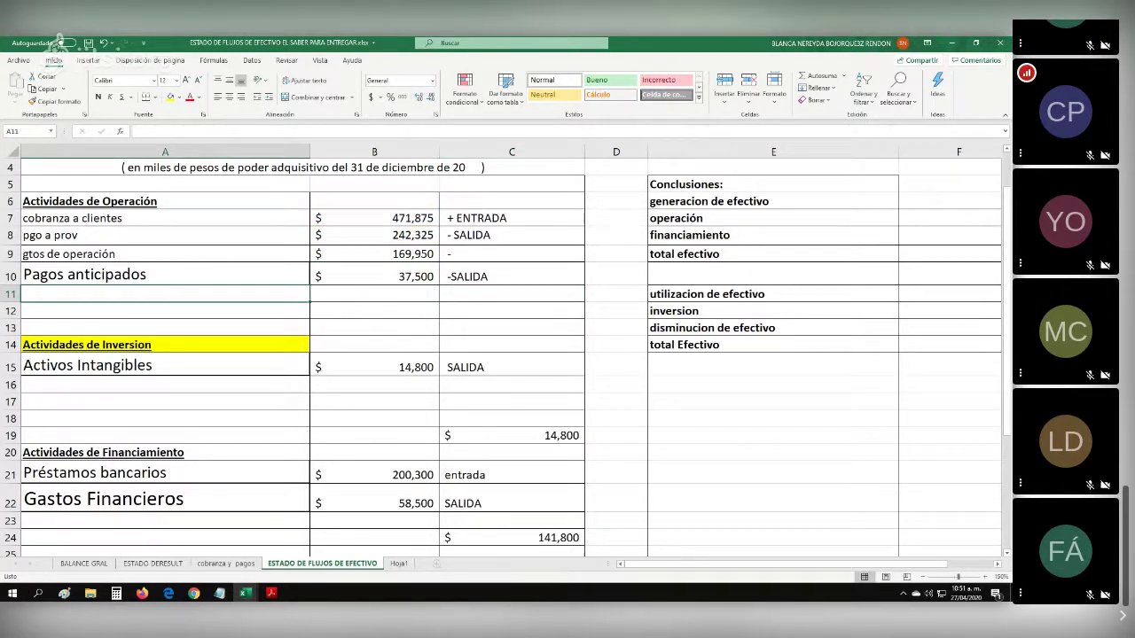
# Calculate the operating activities subtotal in C12 with the formula =B7-B8-B9-B10.
pyautogui.click(511, 311)
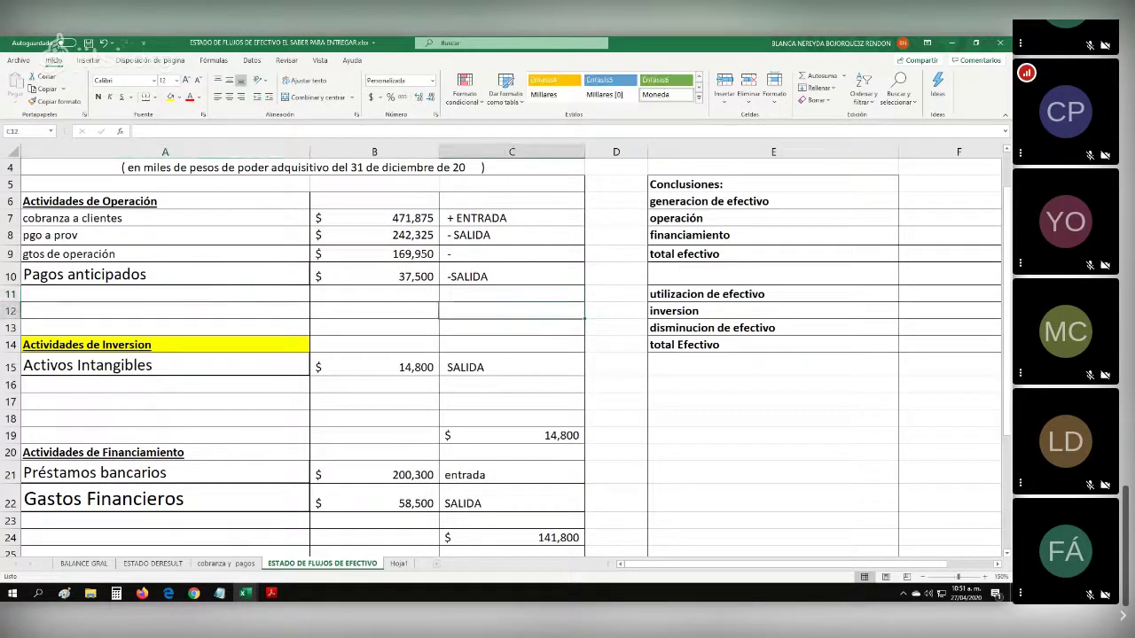
pyautogui.write('=')
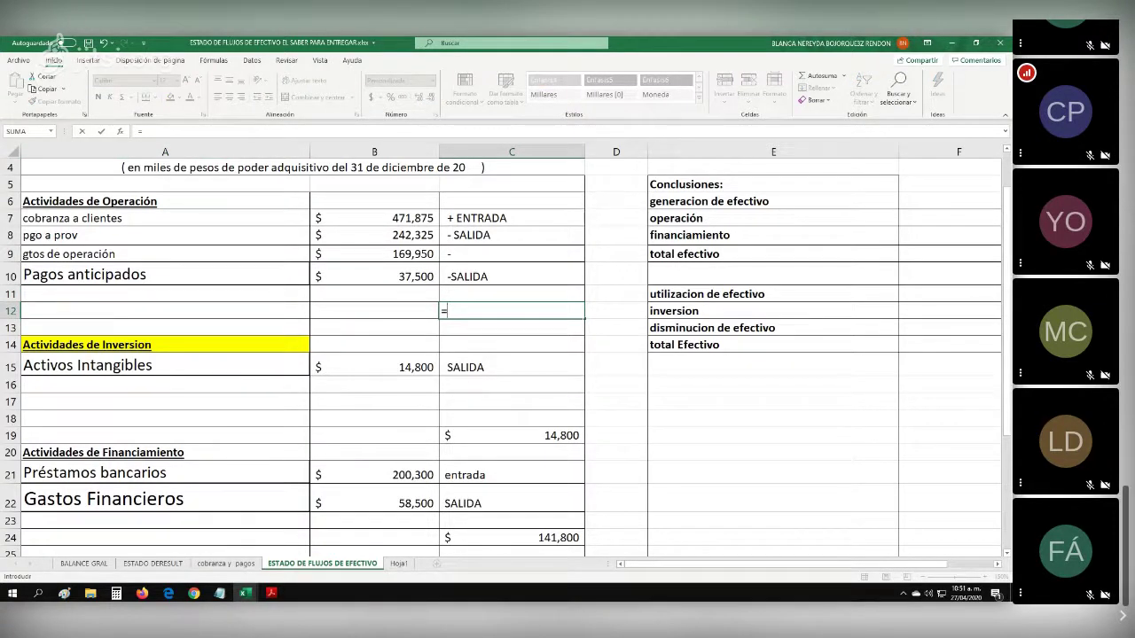
pyautogui.click(374, 218)
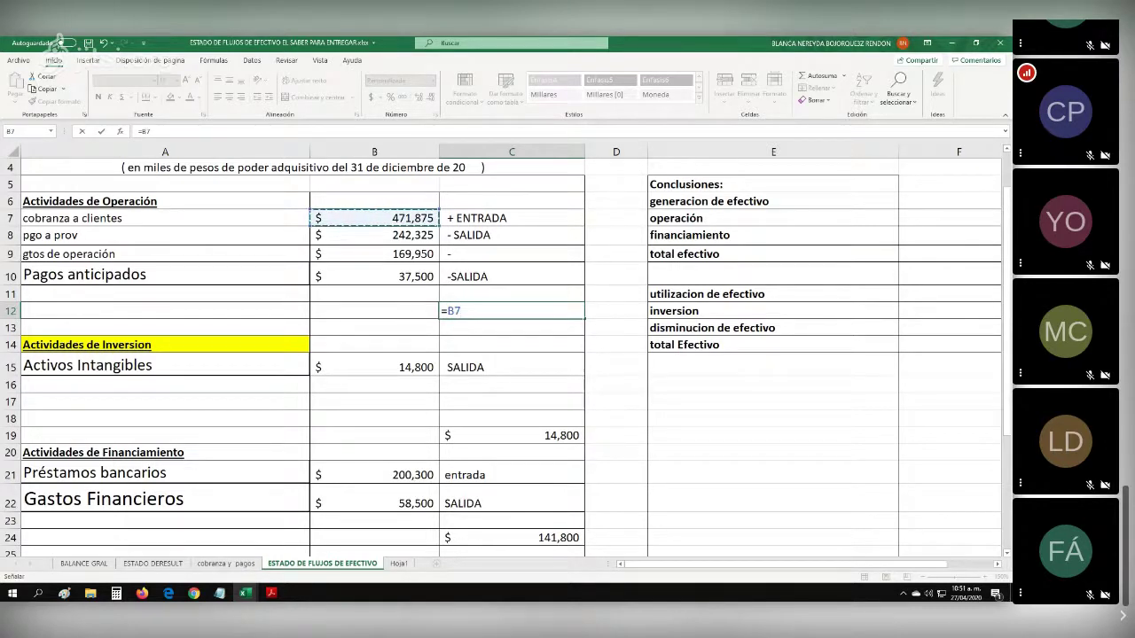
pyautogui.write('-')
pyautogui.click(374, 235)
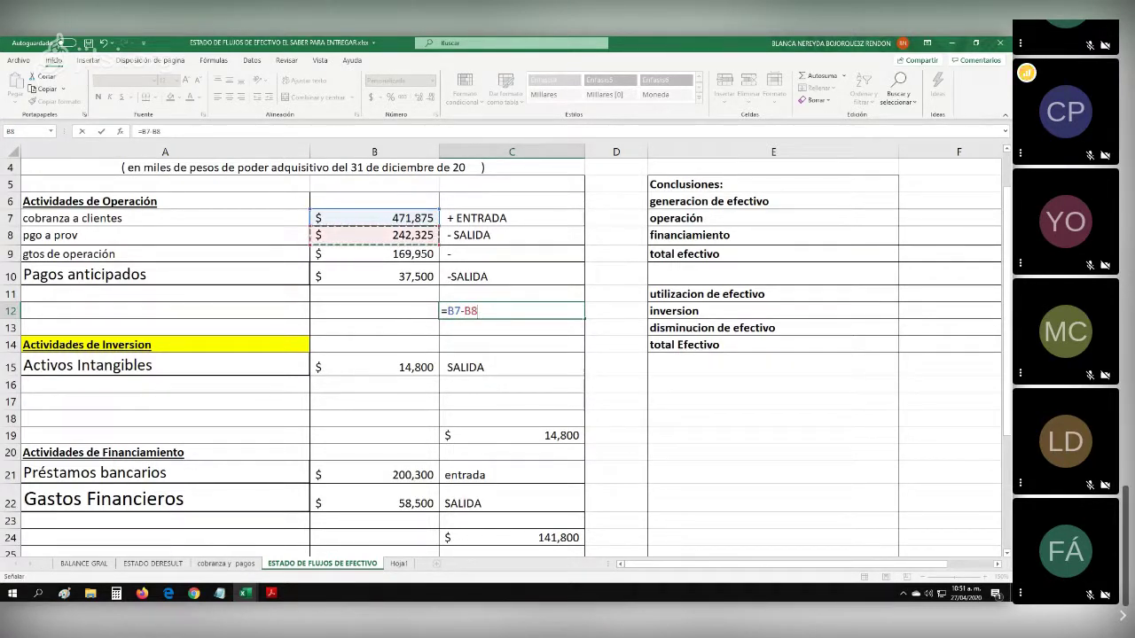
pyautogui.write('-')
pyautogui.click(374, 254)
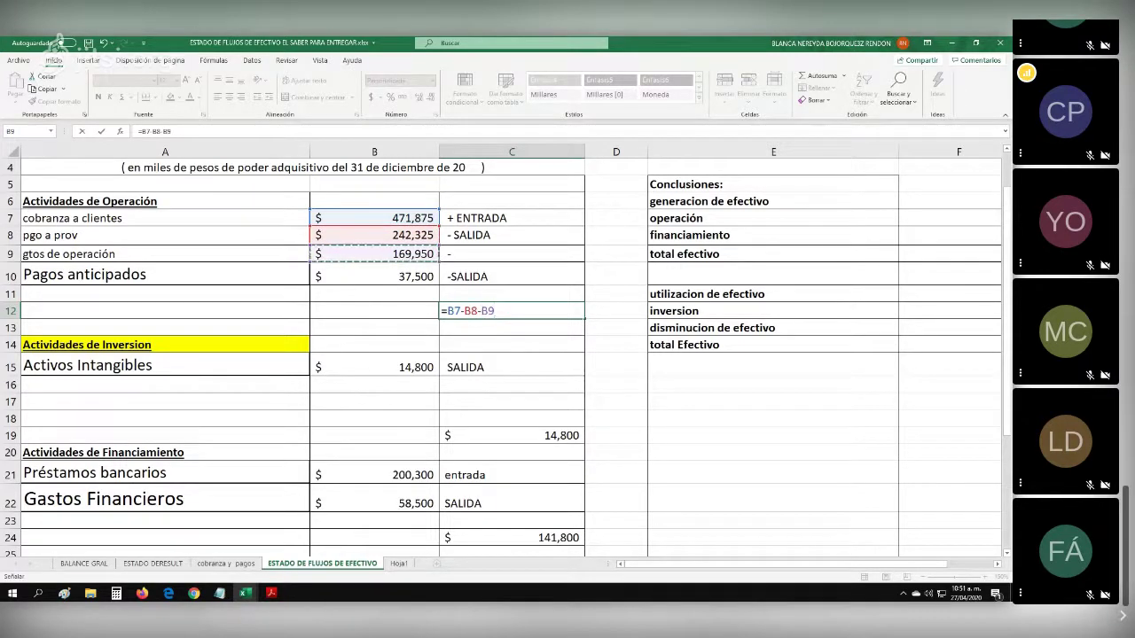
pyautogui.write('-')
pyautogui.click(374, 275)
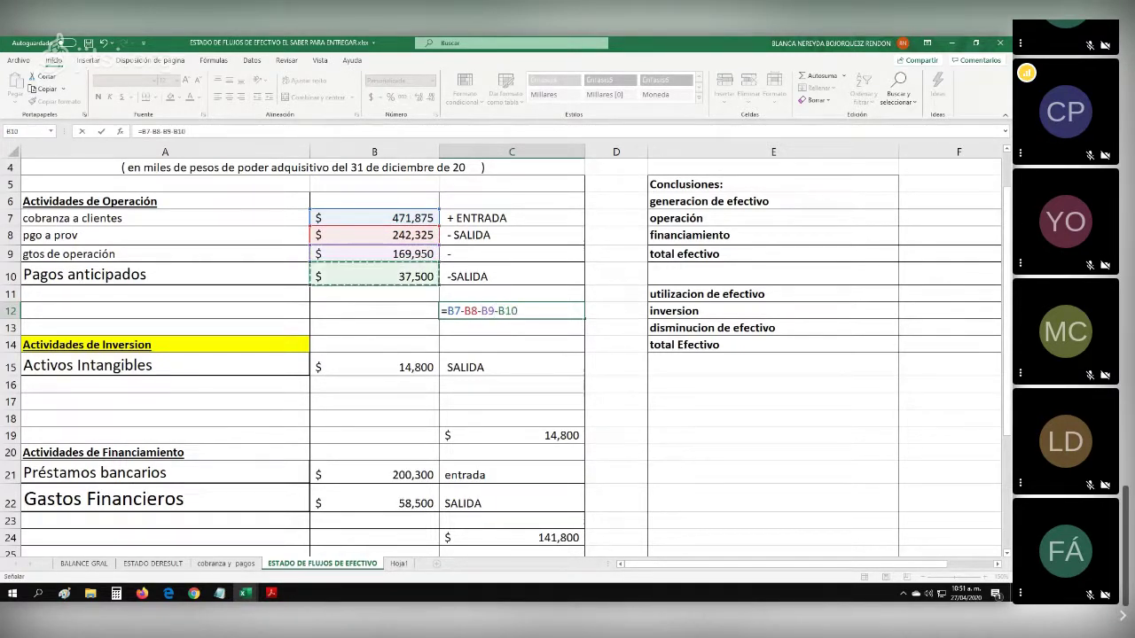
pyautogui.press('Return')
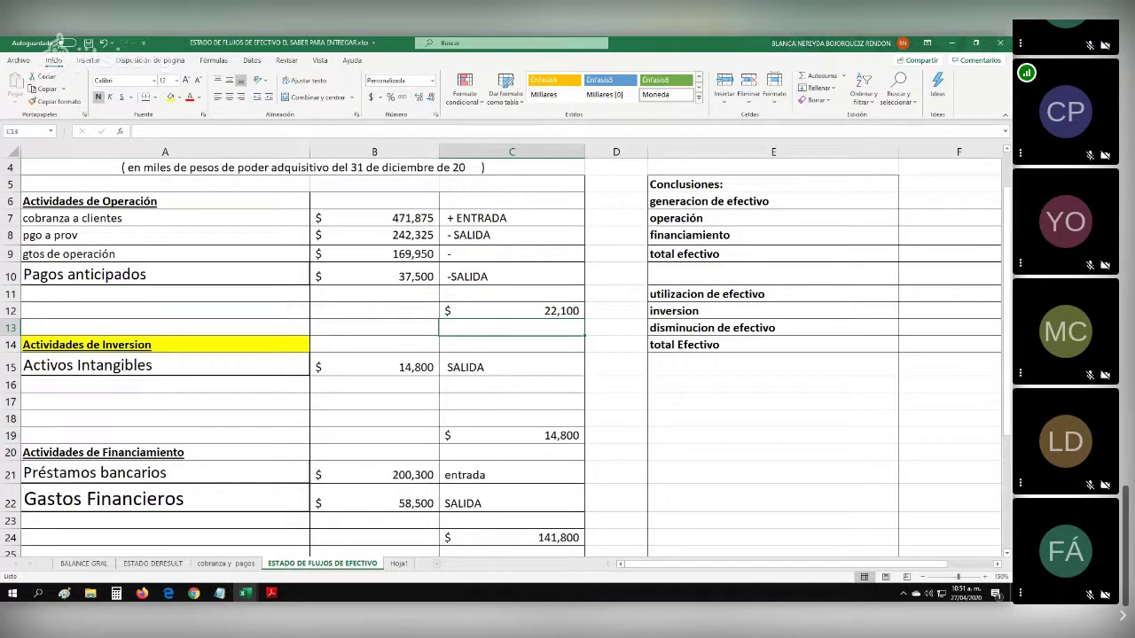
# Label the operating subtotal in A12 as GENERO EFECTIVO ACT DE OPER.
pyautogui.click(165, 311)
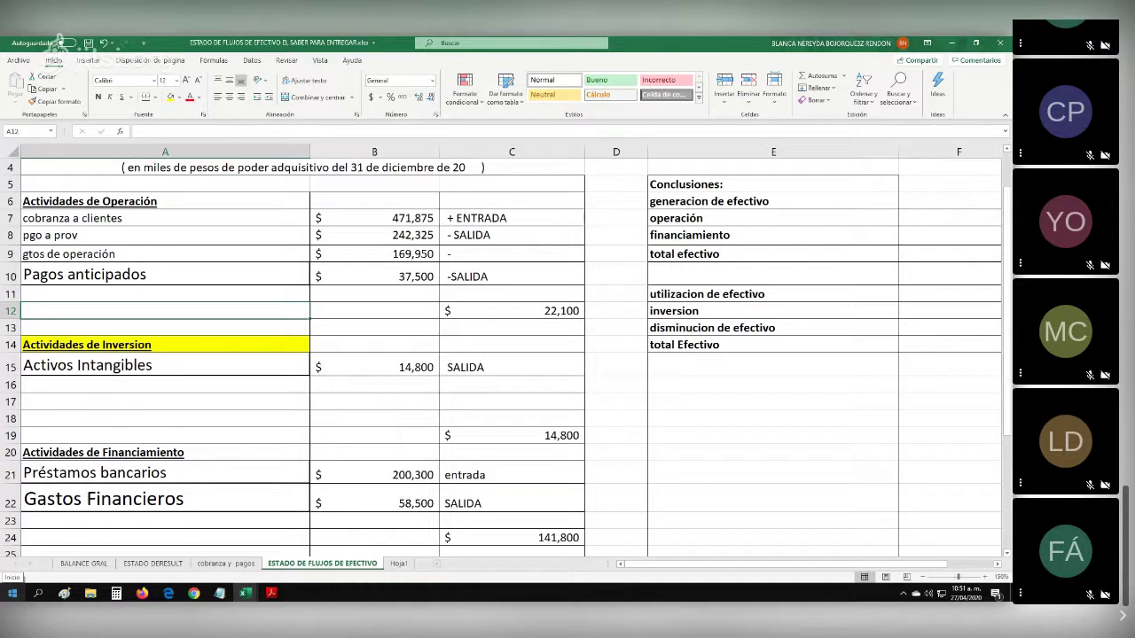
pyautogui.write('GENER')
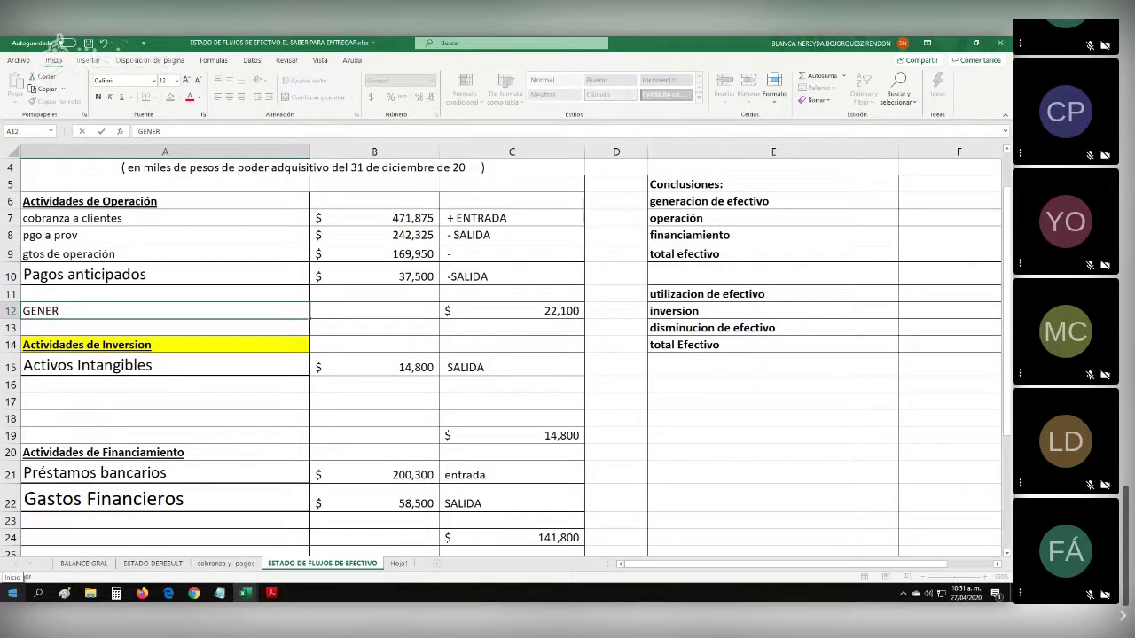
pyautogui.write('O EFECTIVO ACR D')
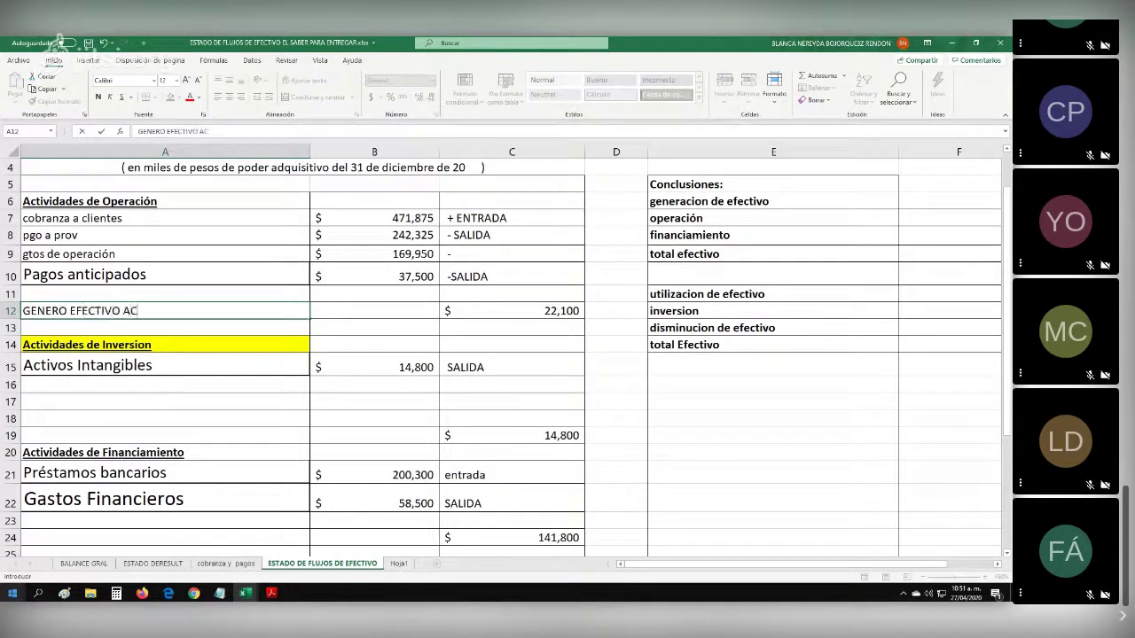
pyautogui.press('BackSpace')
pyautogui.press('BackSpace')
pyautogui.press('BackSpace')
pyautogui.write('T DE OPER')
# Label the investing activities subtotal in A19 as APLICO EFECTIVO ACT DE INVER.
pyautogui.scroll(-1, 500, 363)
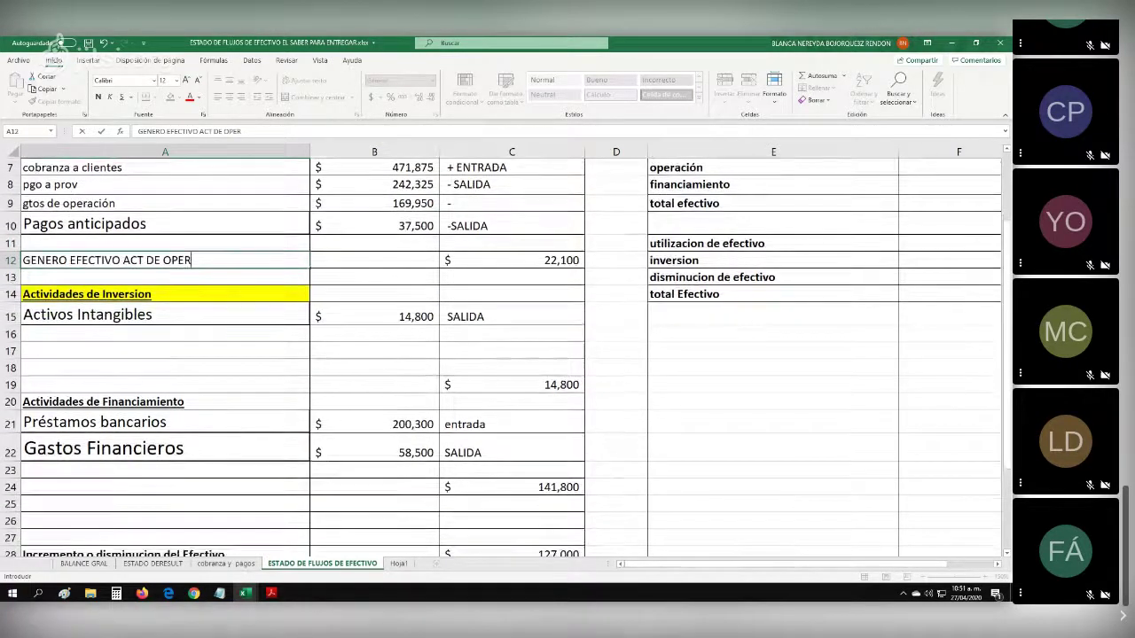
pyautogui.click(512, 385)
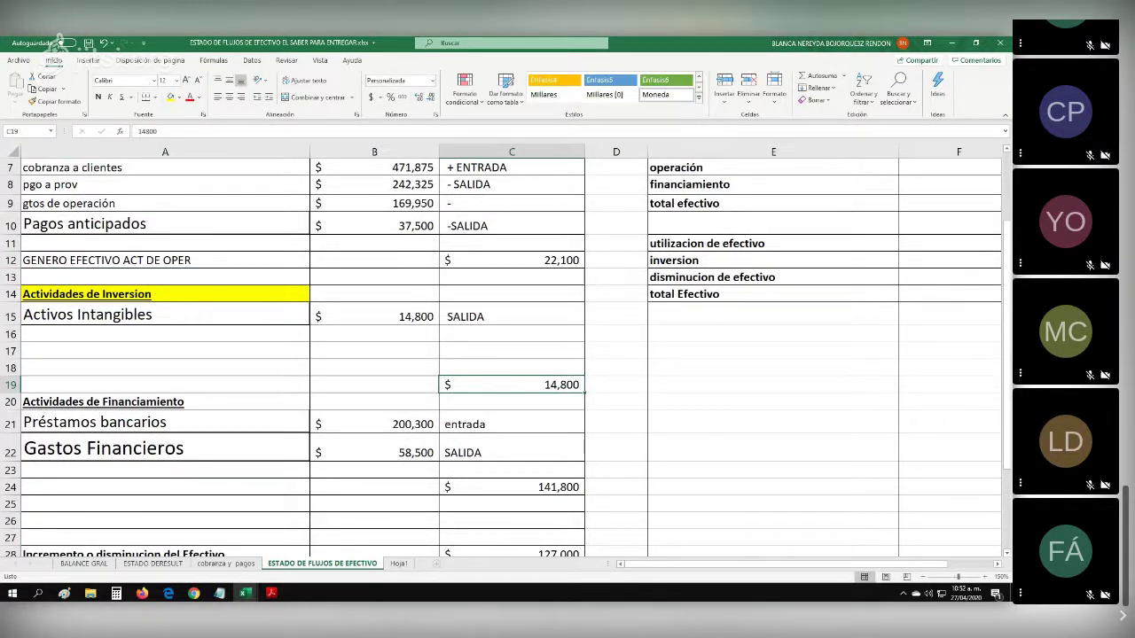
pyautogui.click(511, 316)
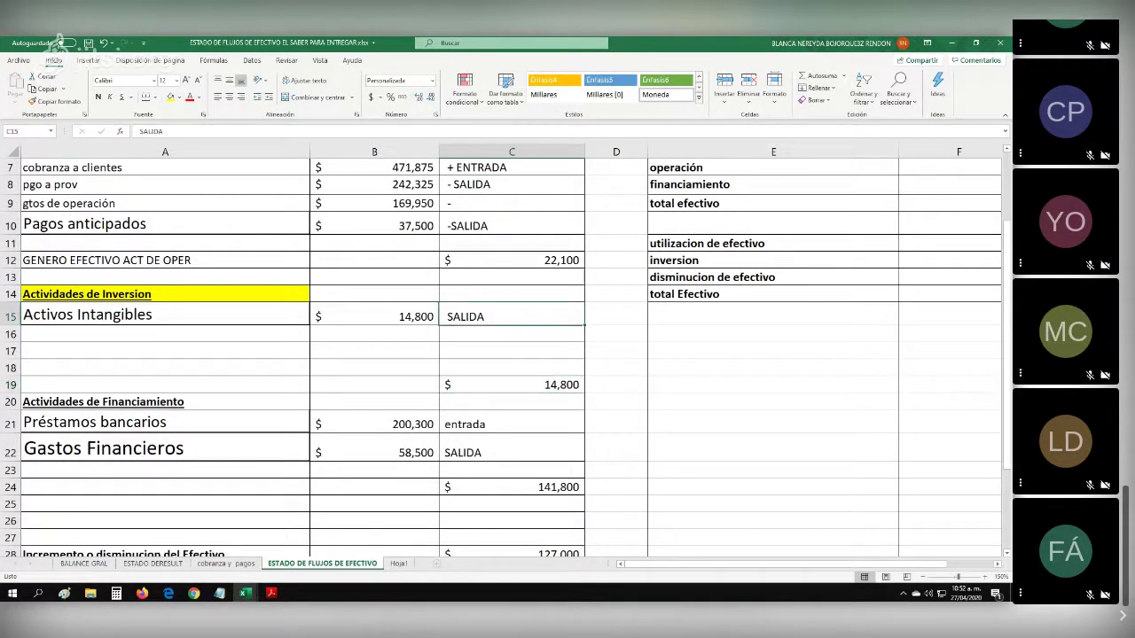
pyautogui.click(165, 385)
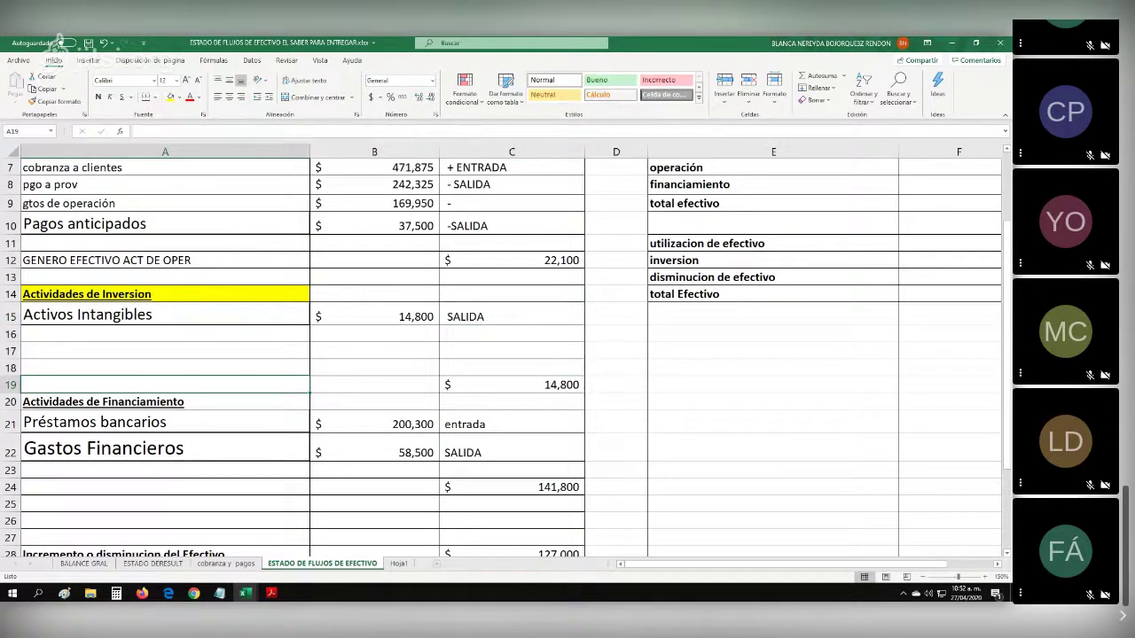
pyautogui.write('APLICO EFE')
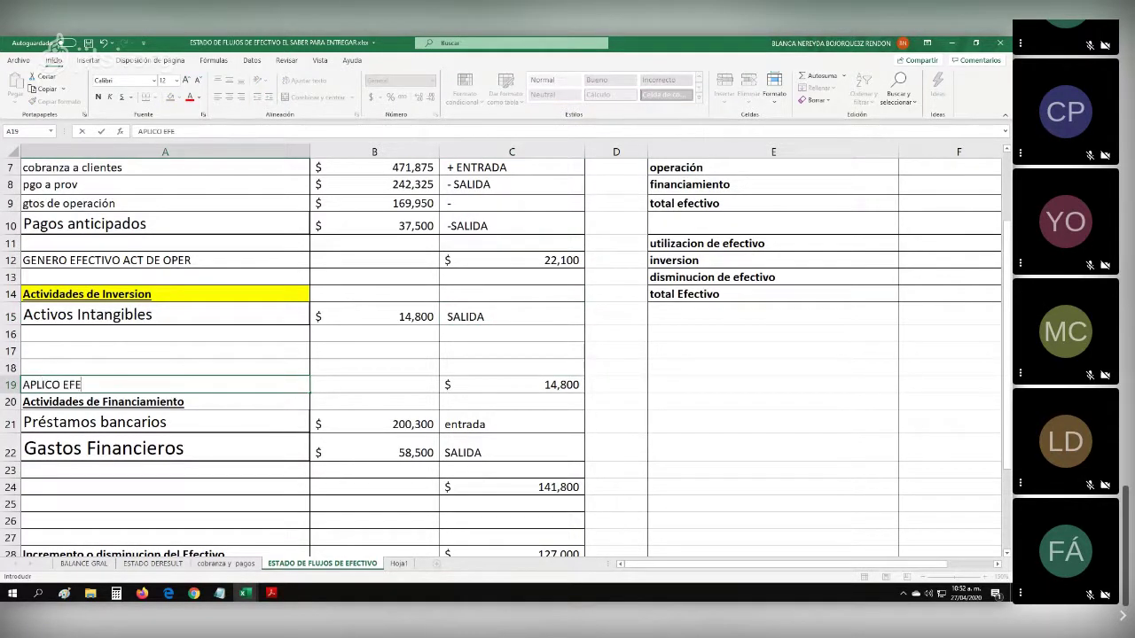
pyautogui.write('CTIVO ACT DE INVER')
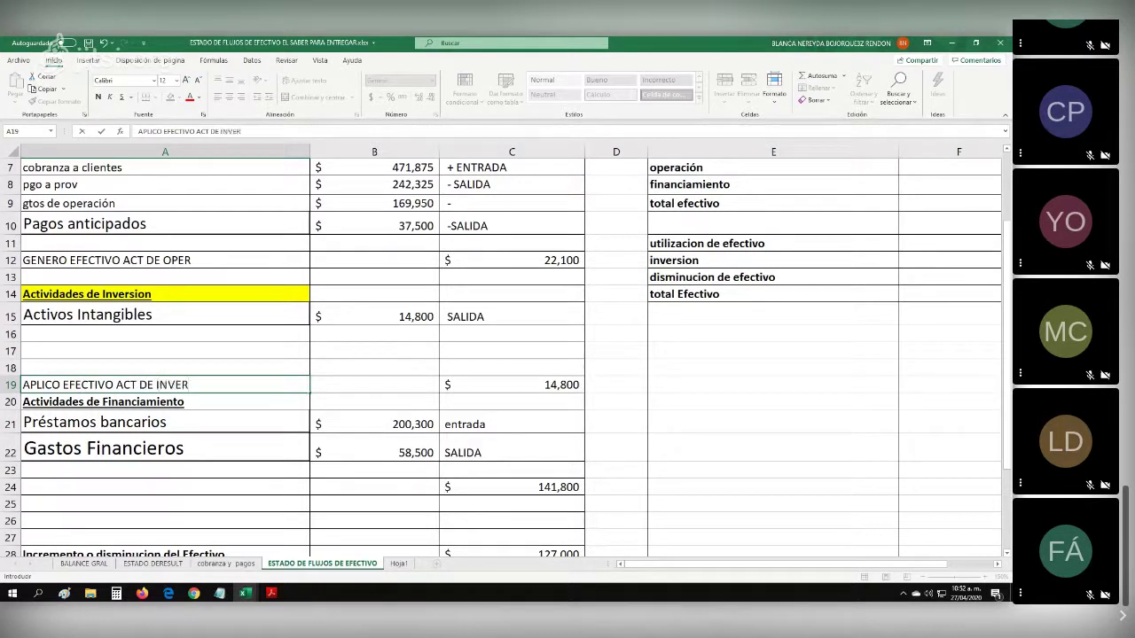
# Clear the financing subtotal from C24 and fill the Actividades de Financiamiento heading in A20 with yellow.
pyautogui.click(511, 385)
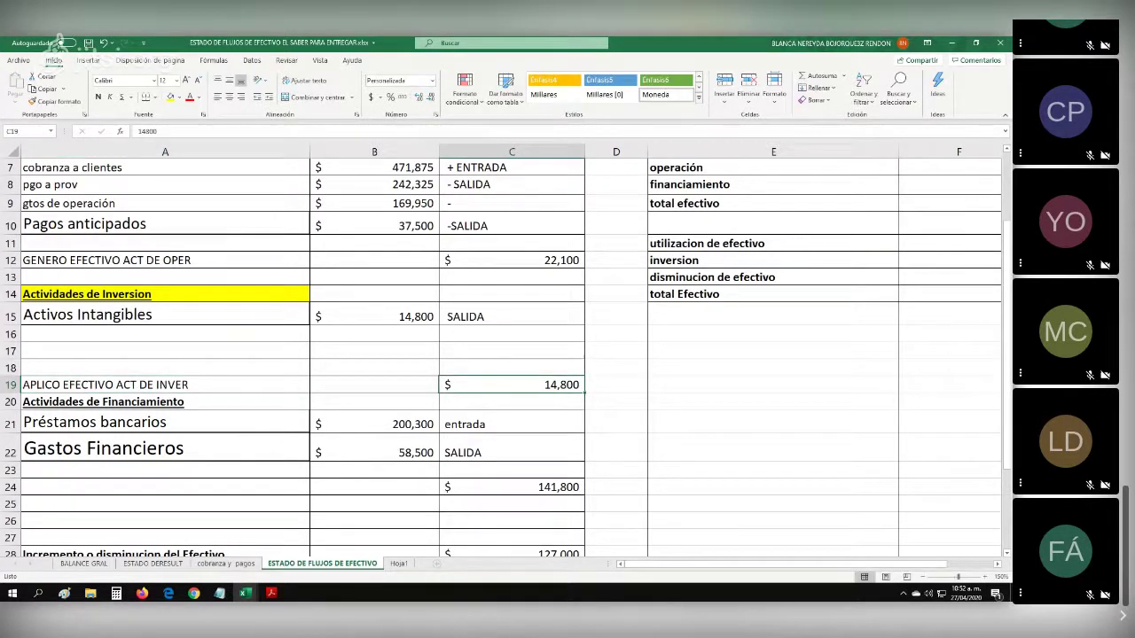
pyautogui.press('Down')
pyautogui.press('Down')
pyautogui.press('Down')
pyautogui.press('Down')
pyautogui.press('Down')
pyautogui.press('BackSpace')
pyautogui.press('Down')
pyautogui.press('Down')
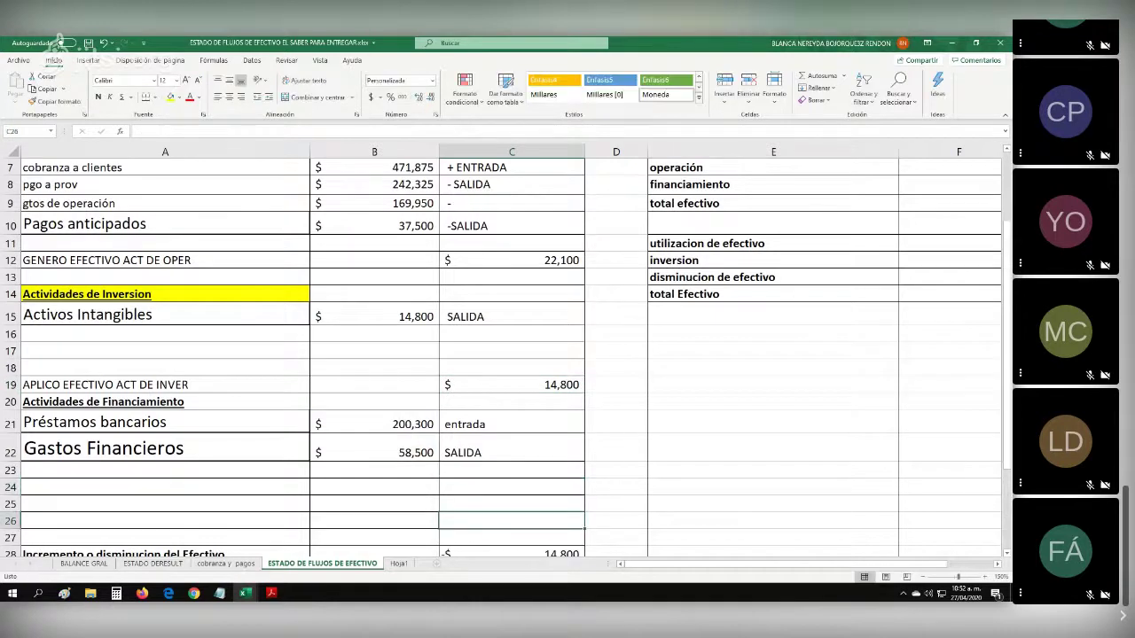
pyautogui.press('Up')
pyautogui.press('Up')
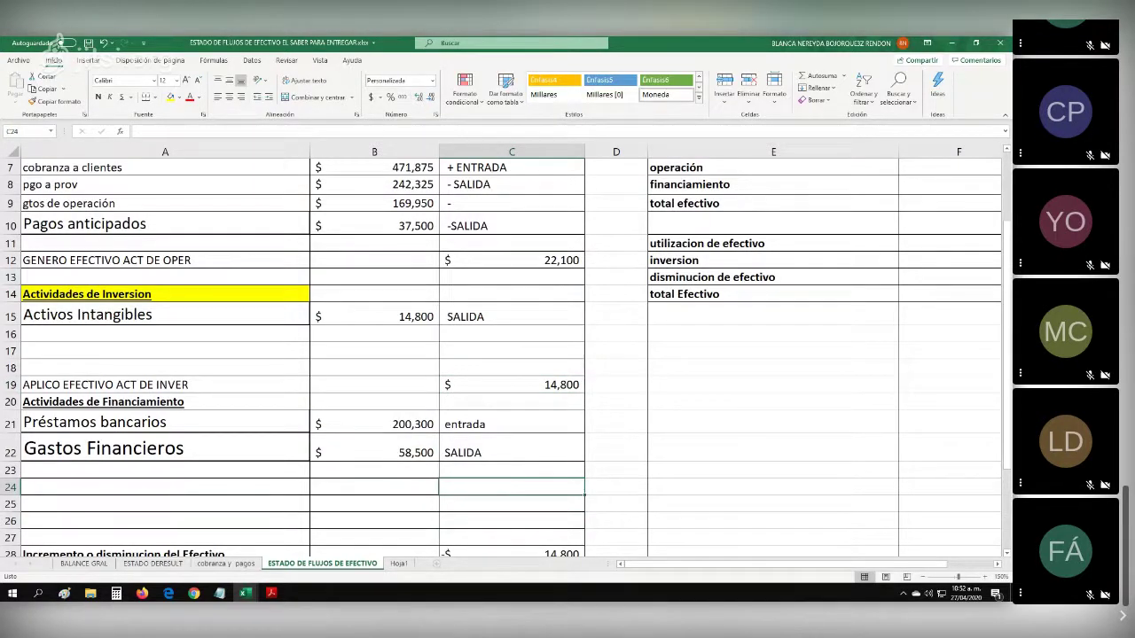
pyautogui.click(165, 401)
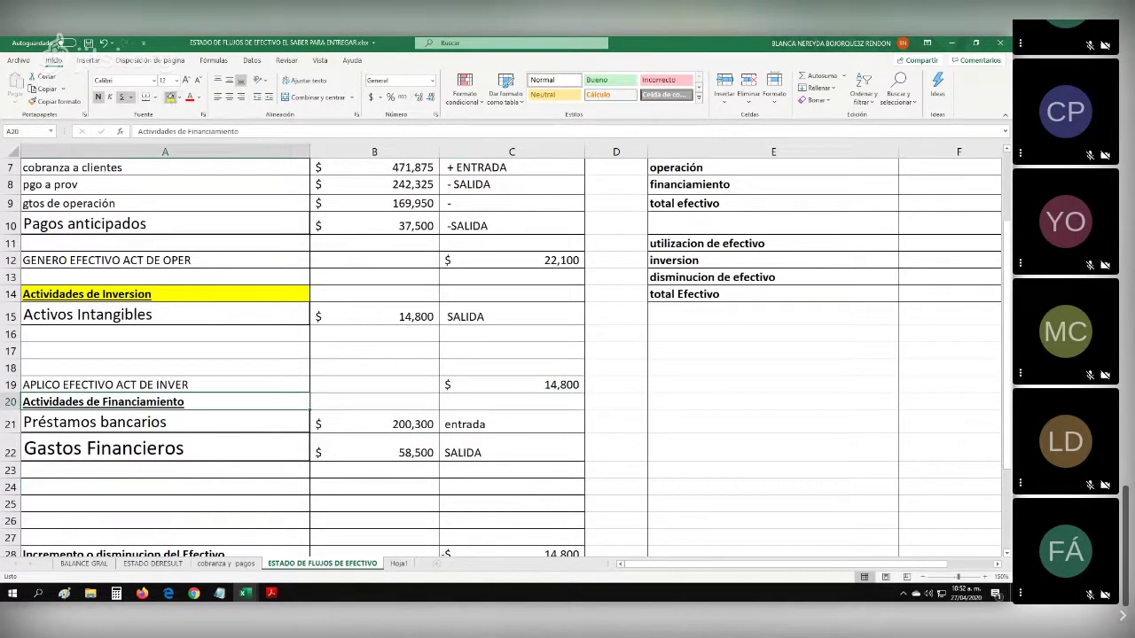
pyautogui.click(170, 98)
# Calculate the financing activities subtotal in C23 with the formula =B21-B22.
pyautogui.click(511, 470)
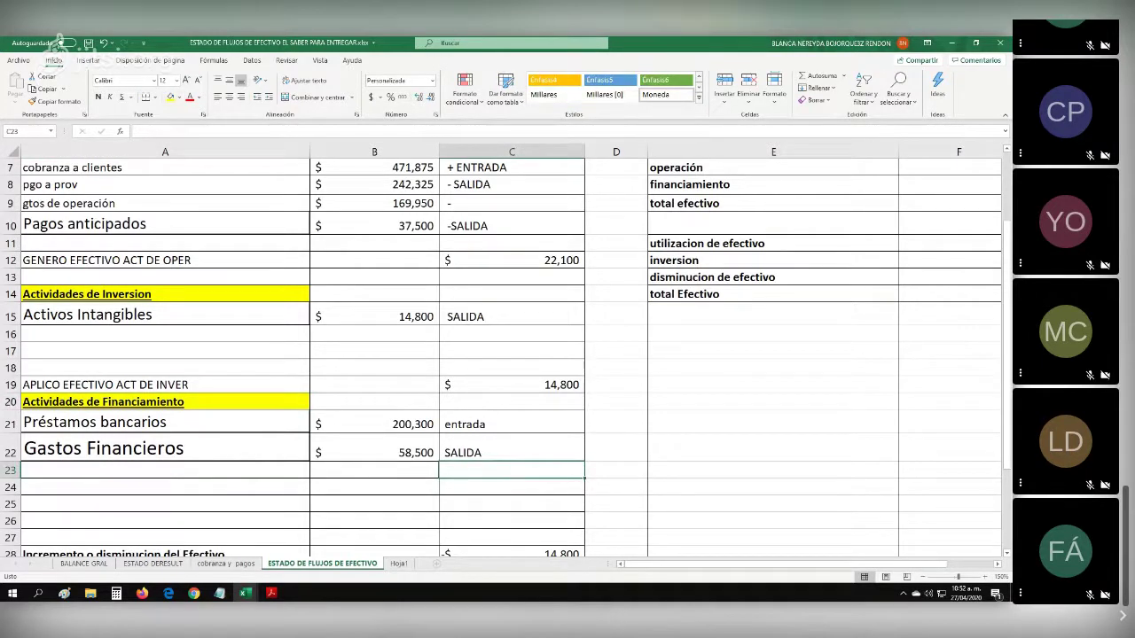
pyautogui.write('=')
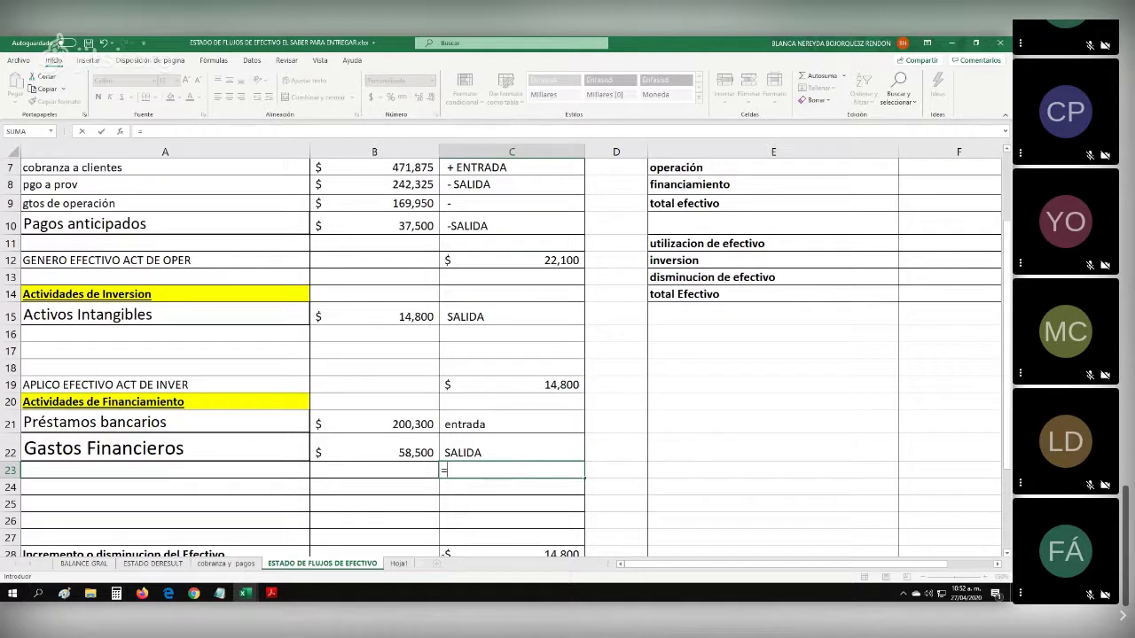
pyautogui.click(374, 424)
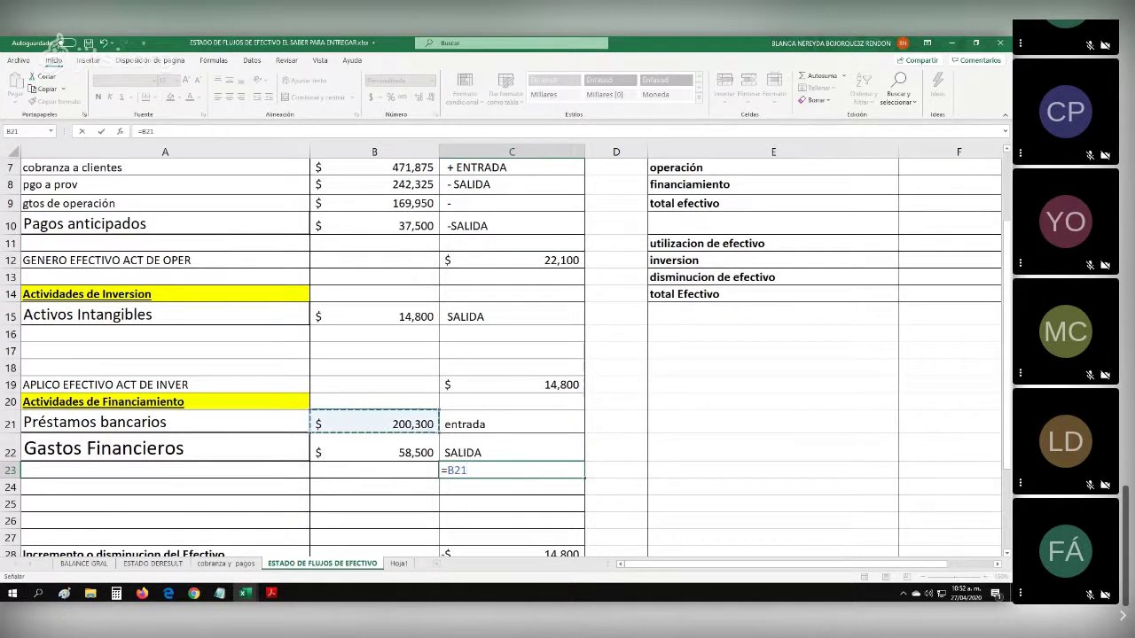
pyautogui.write('-')
pyautogui.click(374, 452)
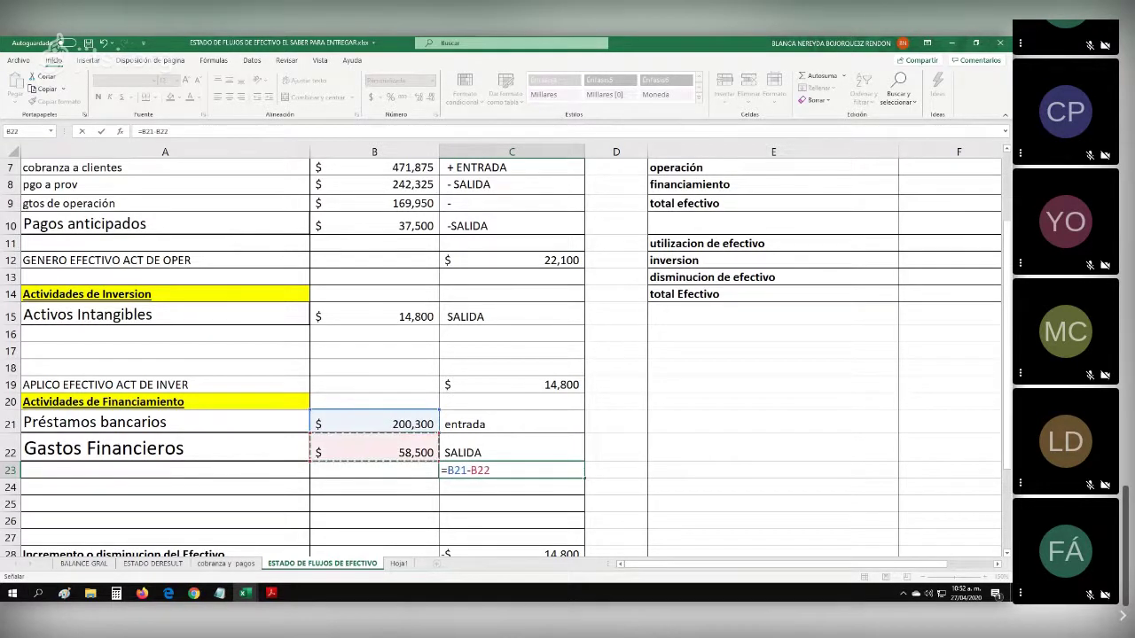
pyautogui.press('Return')
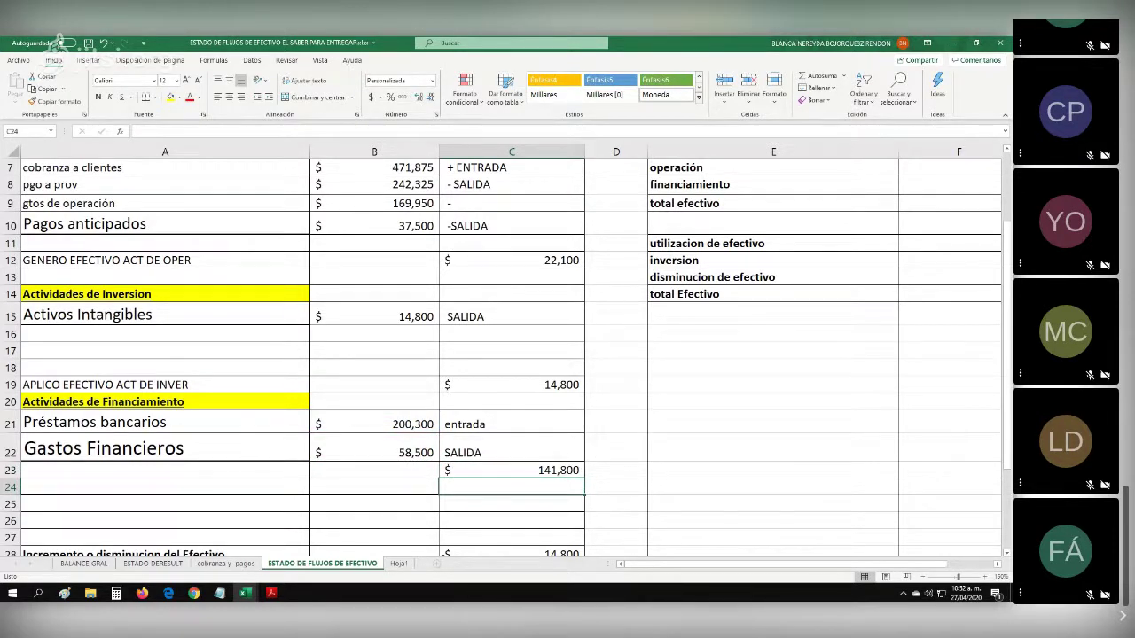
# Label the financing subtotal in A23 as GENERO EFECTIVO ACT DE FIN.
pyautogui.click(164, 470)
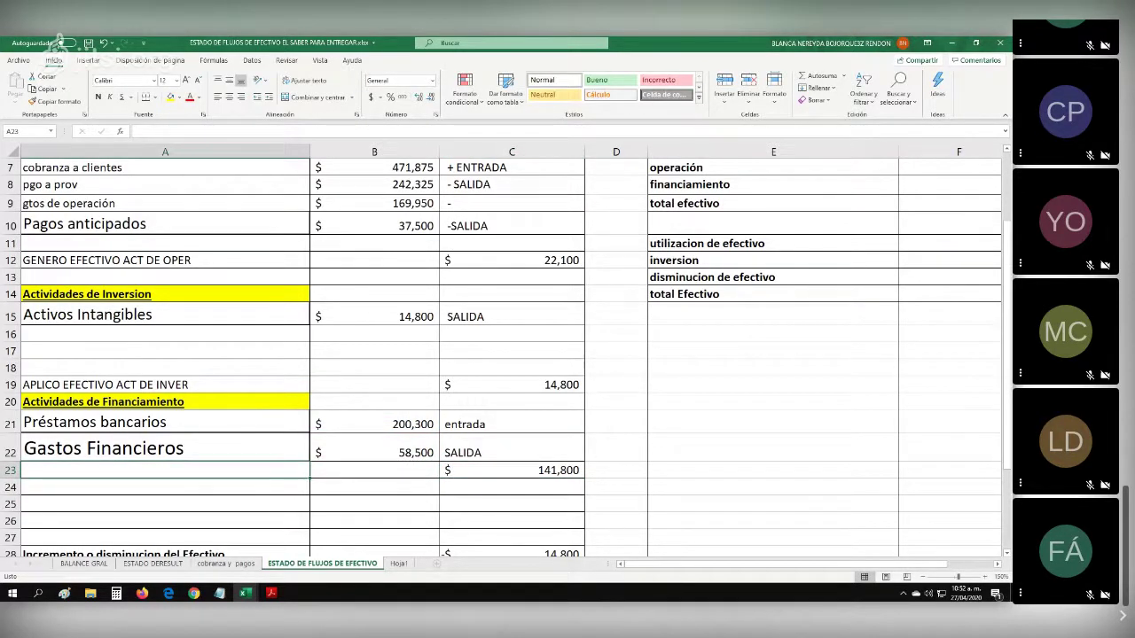
pyautogui.write('GENERO EFECTIVO')
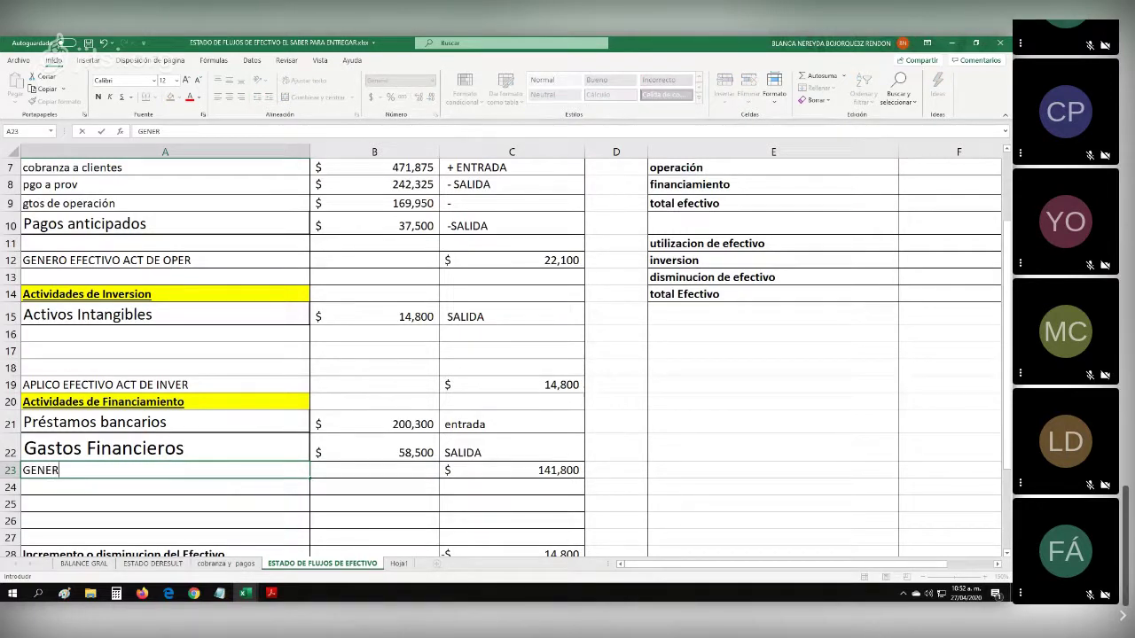
pyautogui.write(' AC')
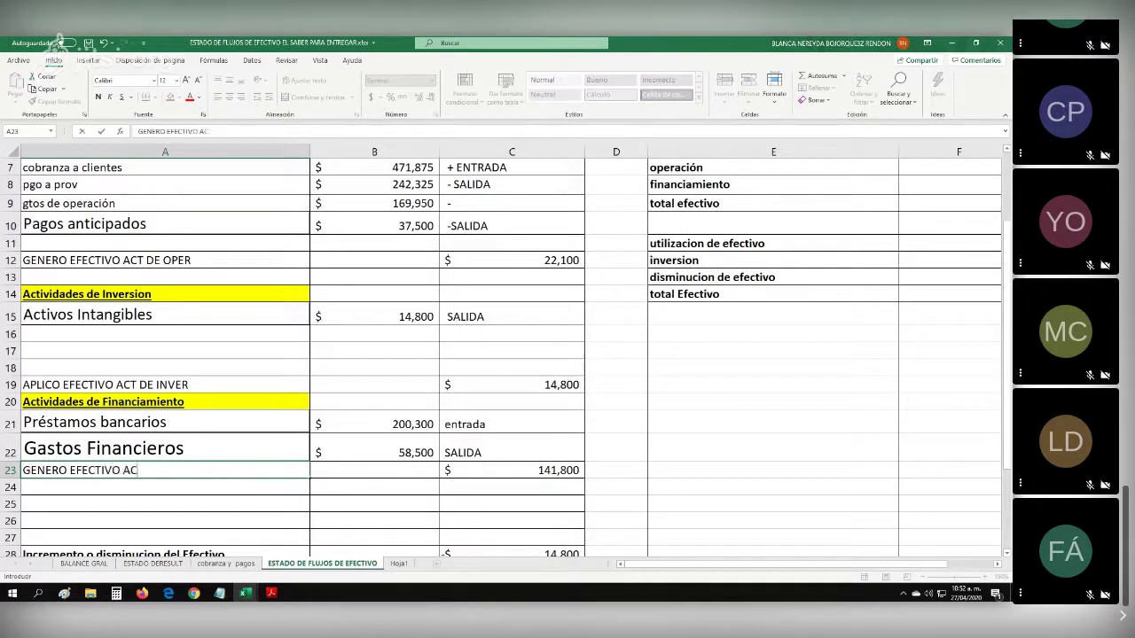
pyautogui.write('T DE FIN')
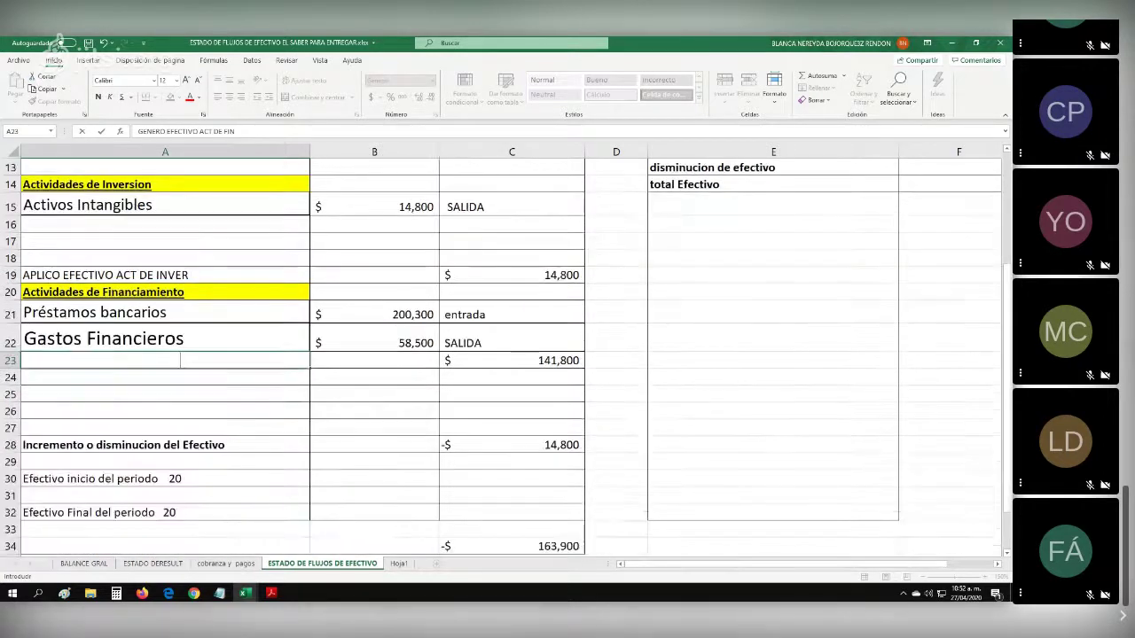
# Clear the Incremento o disminucion del Efectivo formula from C28.
pyautogui.scroll(-2, 511, 354)
pyautogui.click(512, 445)
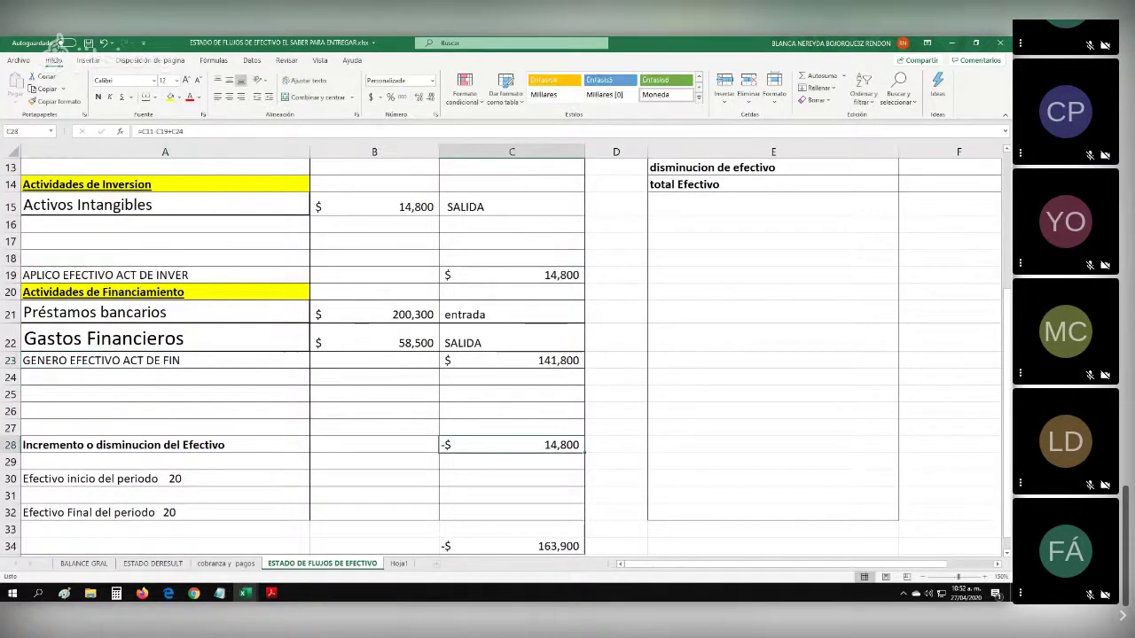
pyautogui.press('BackSpace')
pyautogui.click(511, 479)
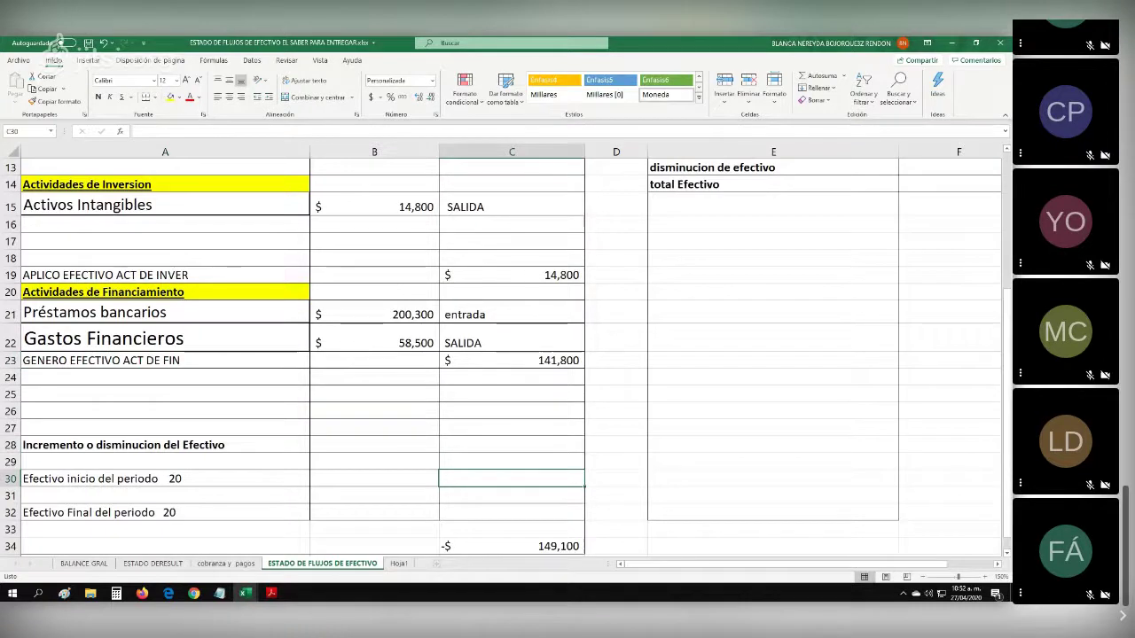
# Calculate the Incremento o disminucion del Efectivo in C28 with the formula =C12-C19+C23.
pyautogui.click(511, 445)
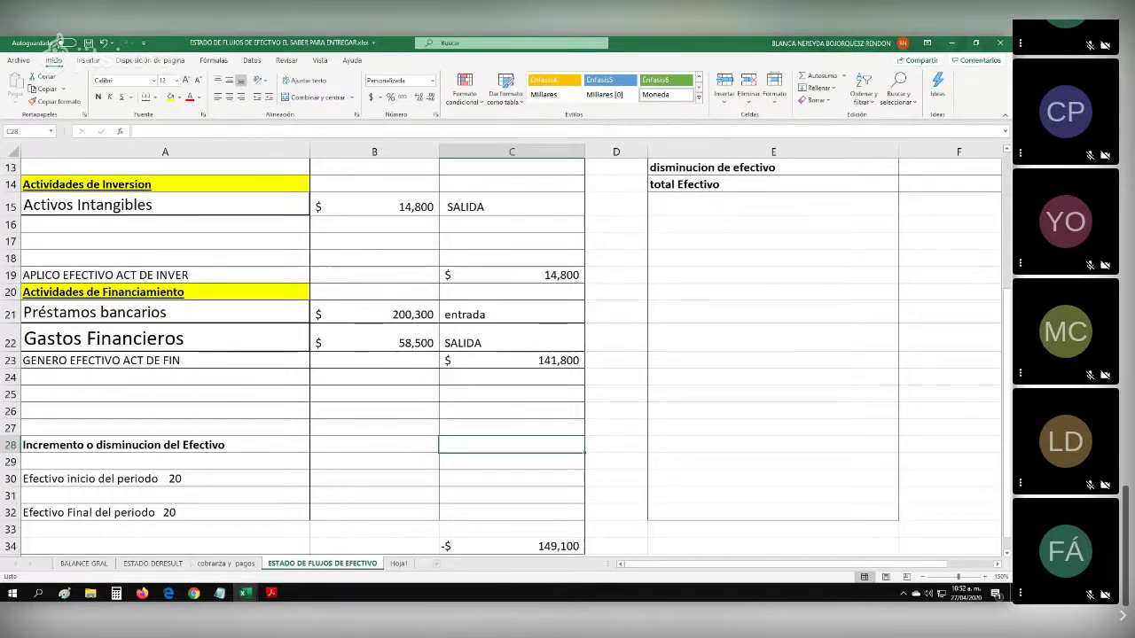
pyautogui.click(84, 563)
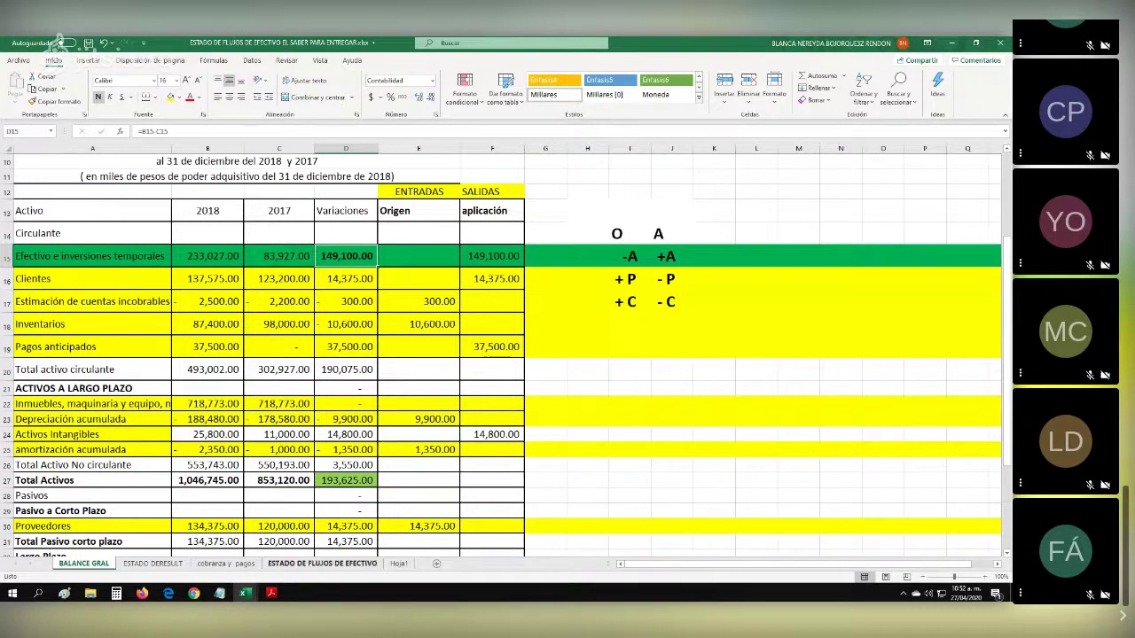
pyautogui.click(322, 563)
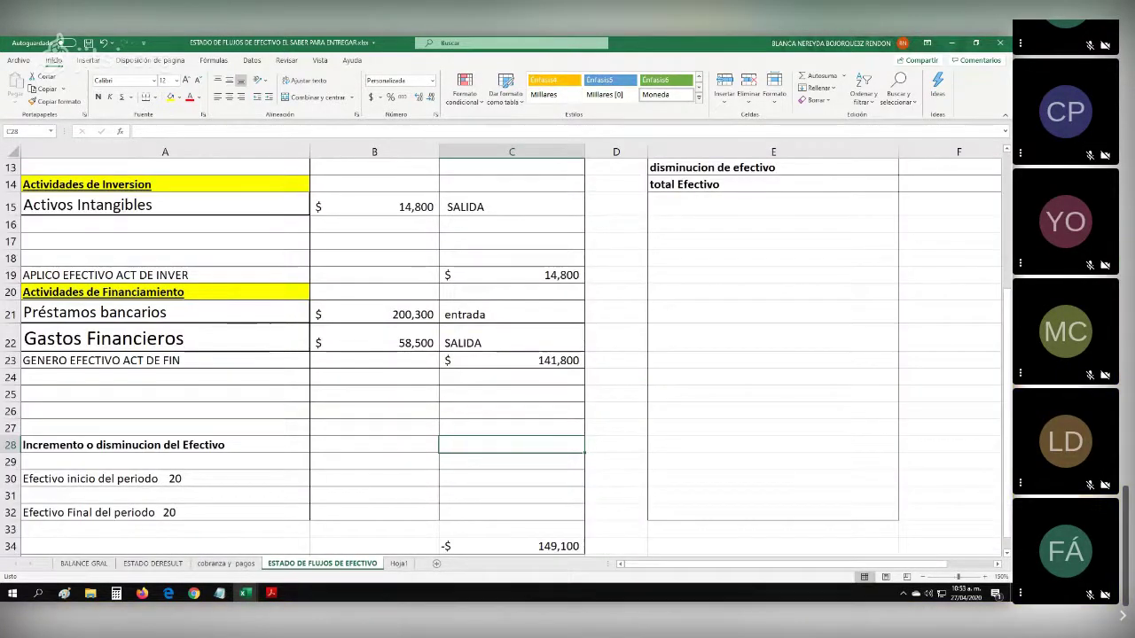
pyautogui.write('=')
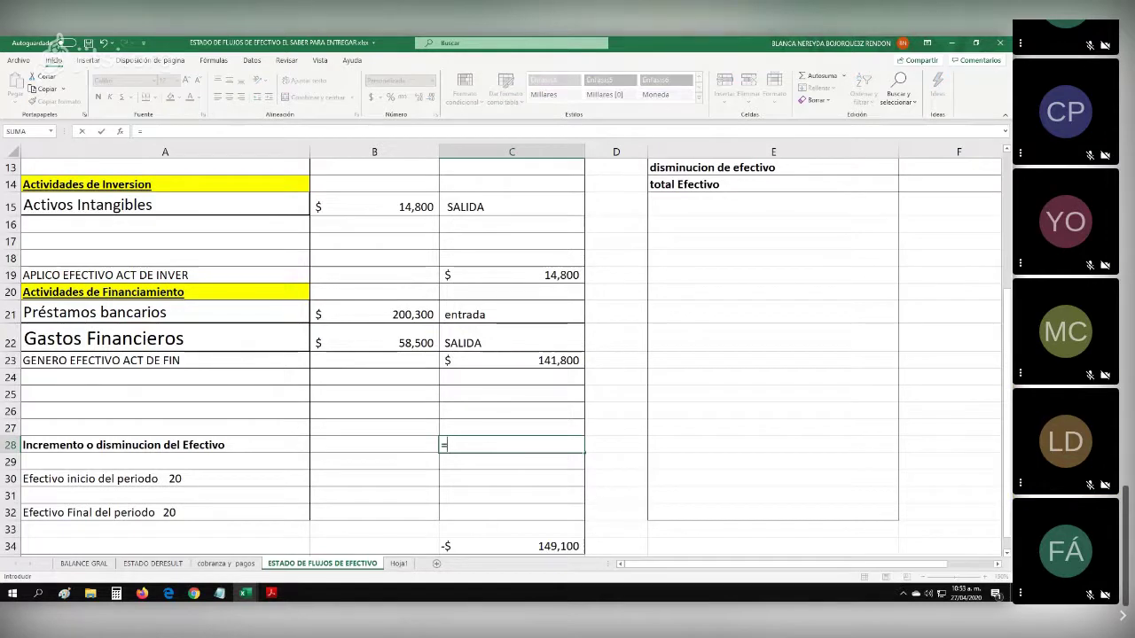
pyautogui.scroll(3, 512, 355)
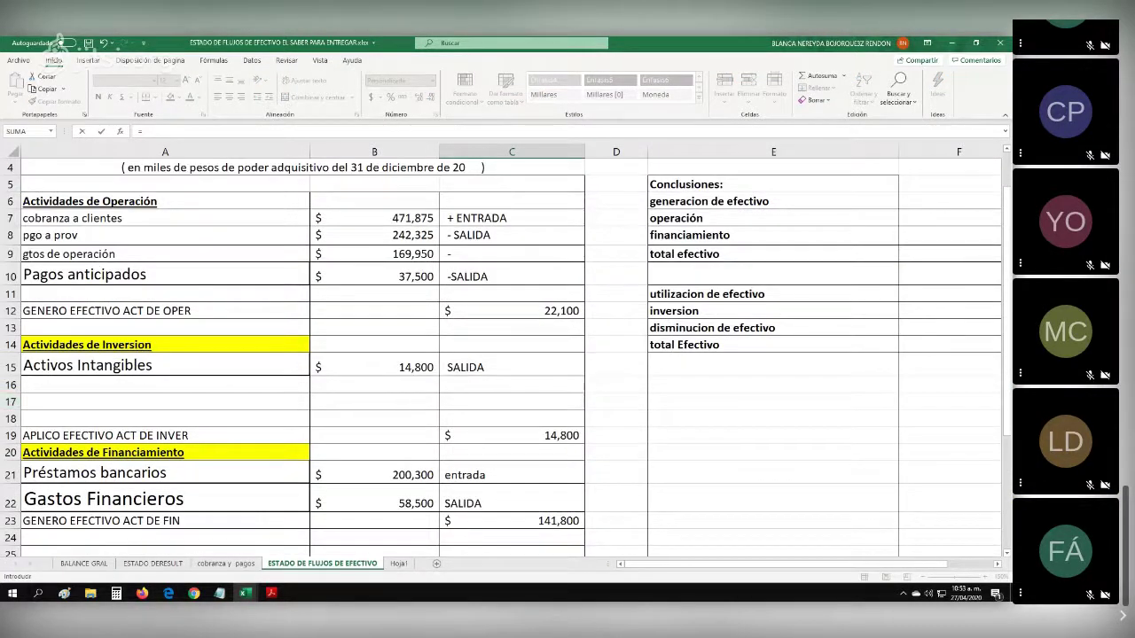
pyautogui.click(512, 311)
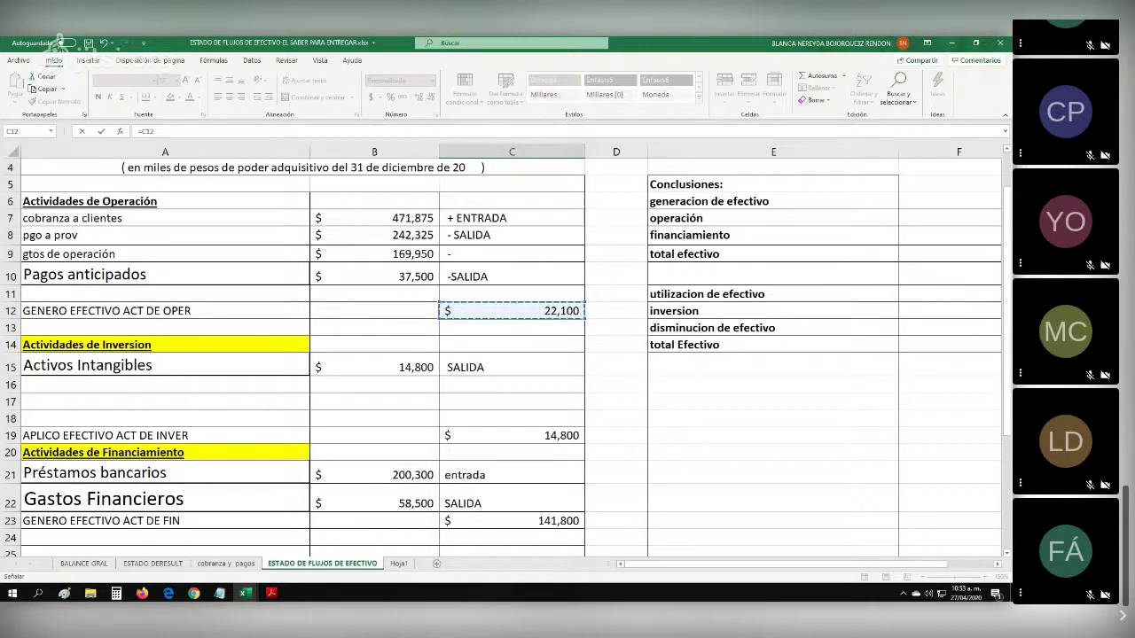
pyautogui.press('Return')
pyautogui.write('-')
pyautogui.click(512, 436)
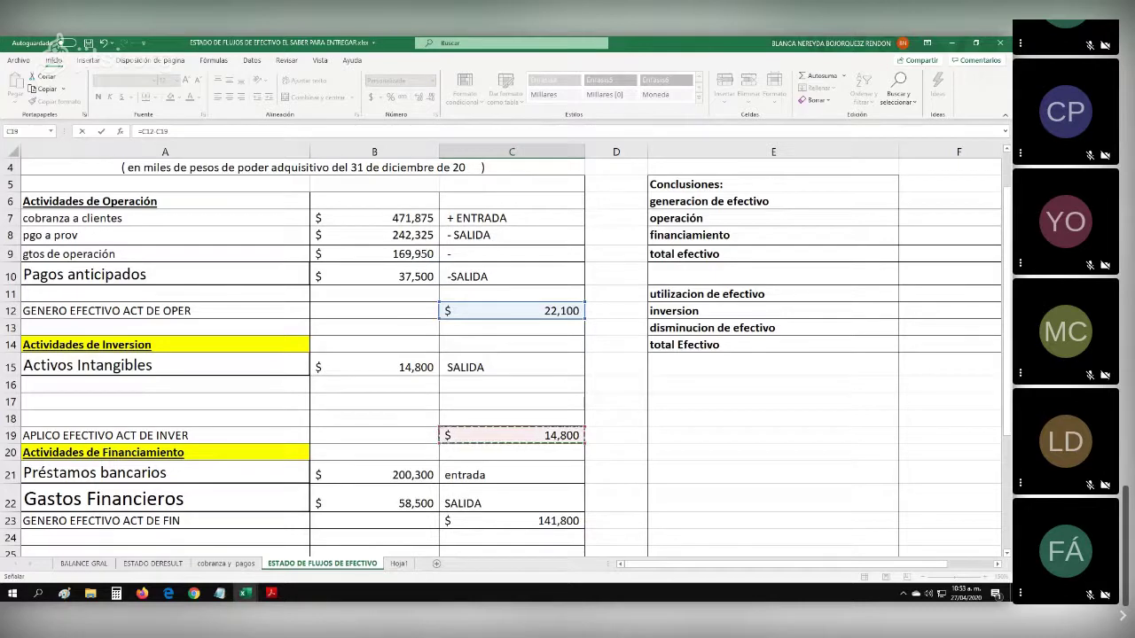
pyautogui.scroll(-2, 505, 355)
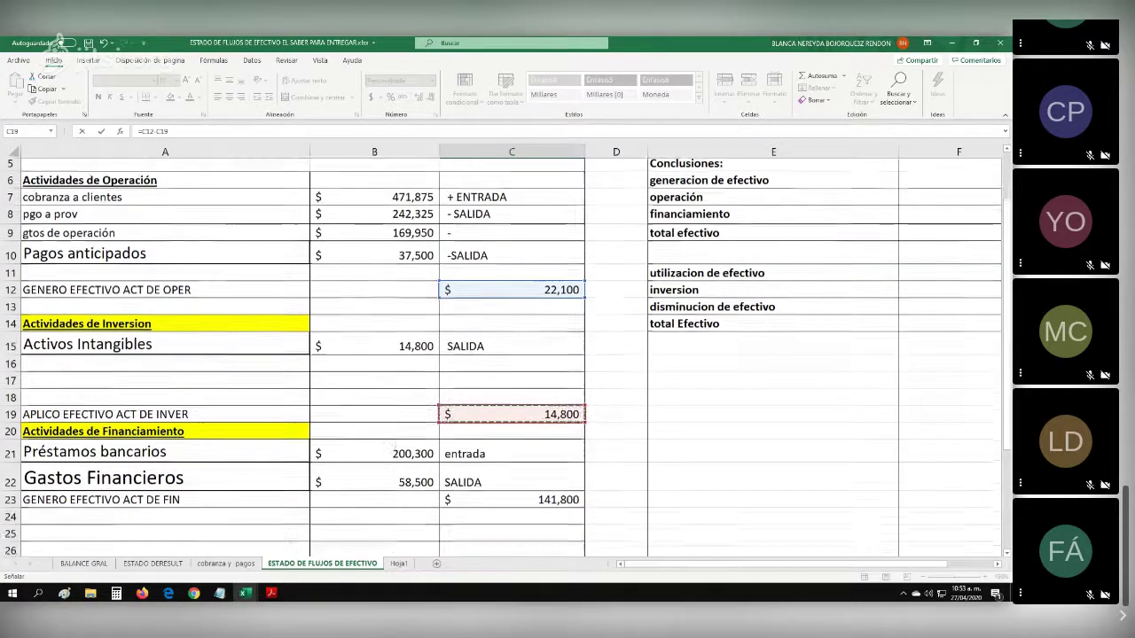
pyautogui.write('+')
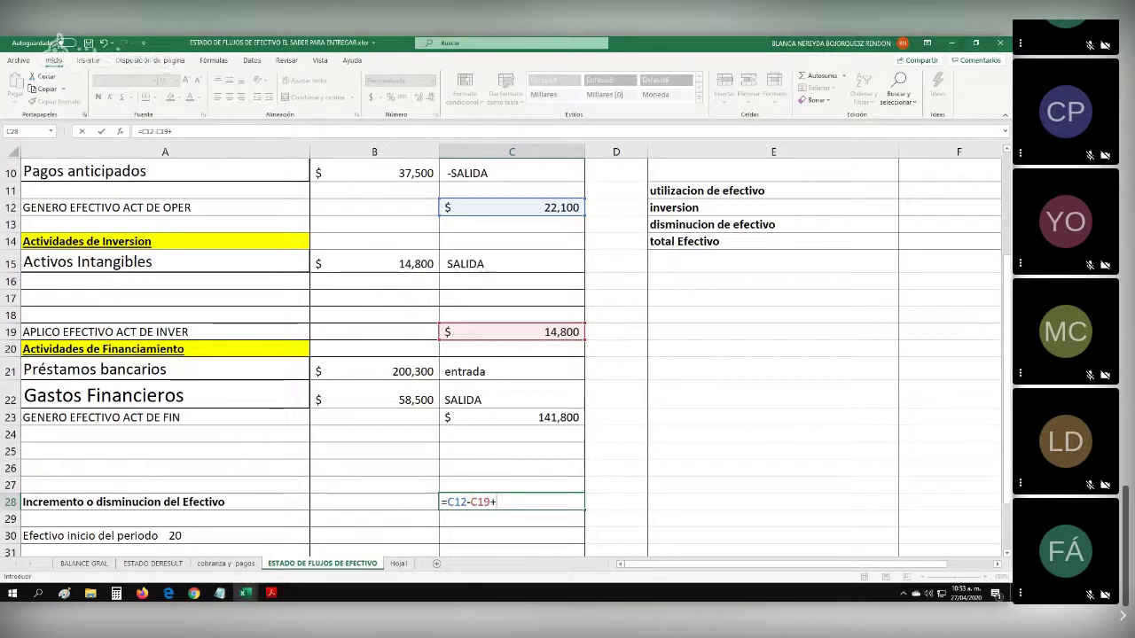
pyautogui.click(512, 418)
pyautogui.press('Return')
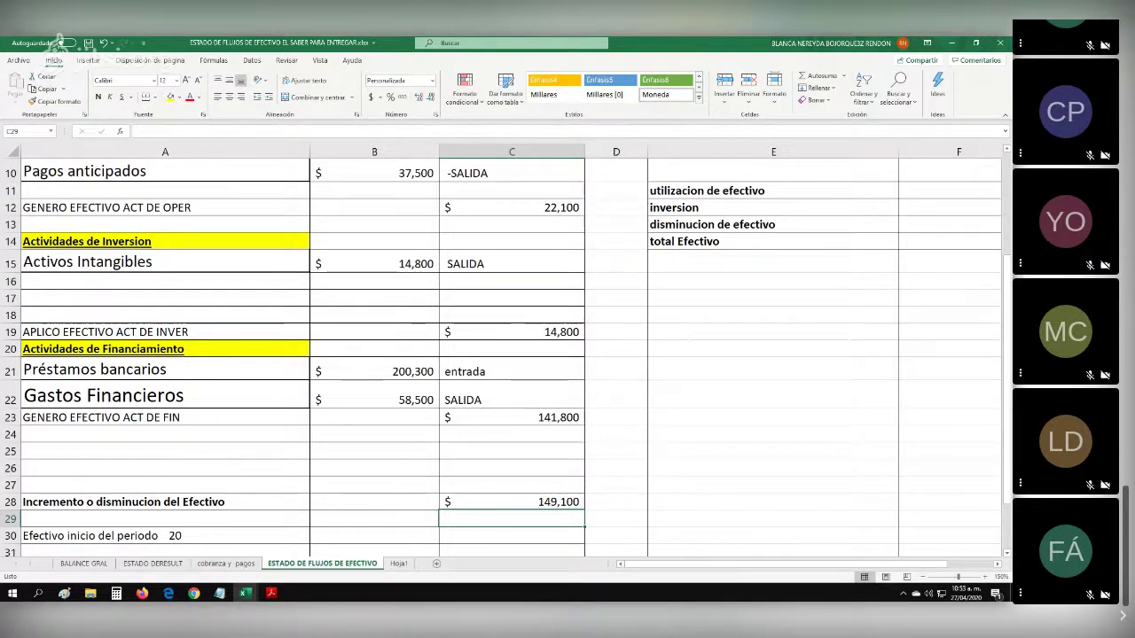
# Clear the operación, financiamiento, inversion and disminucion de efectivo labels from E7, E8, E12 and E13 in the Conclusiones section.
pyautogui.scroll(3, 512, 354)
pyautogui.moveTo(773, 218); pyautogui.dragTo(940, 417)
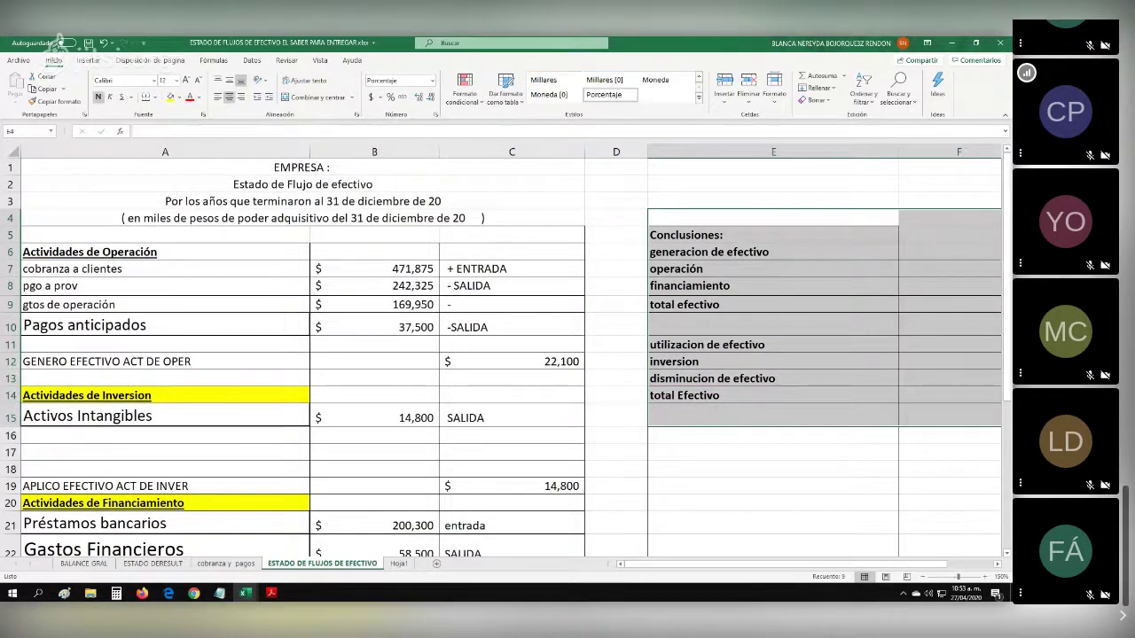
pyautogui.click(773, 268)
pyautogui.press('BackSpace')
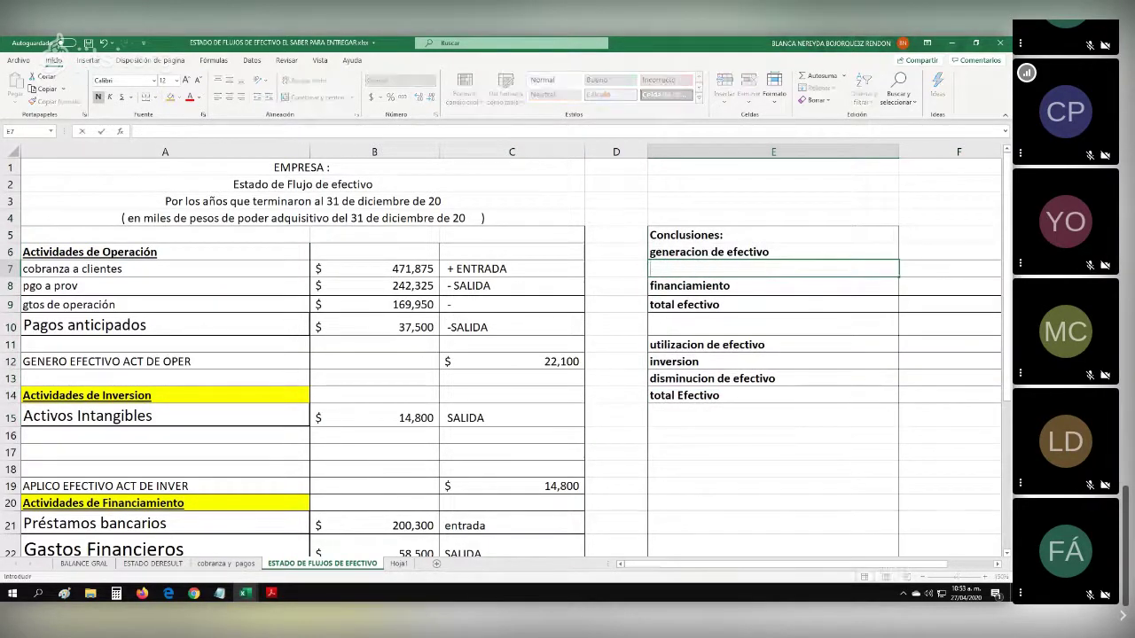
pyautogui.click(773, 286)
pyautogui.press('BackSpace')
pyautogui.click(773, 362)
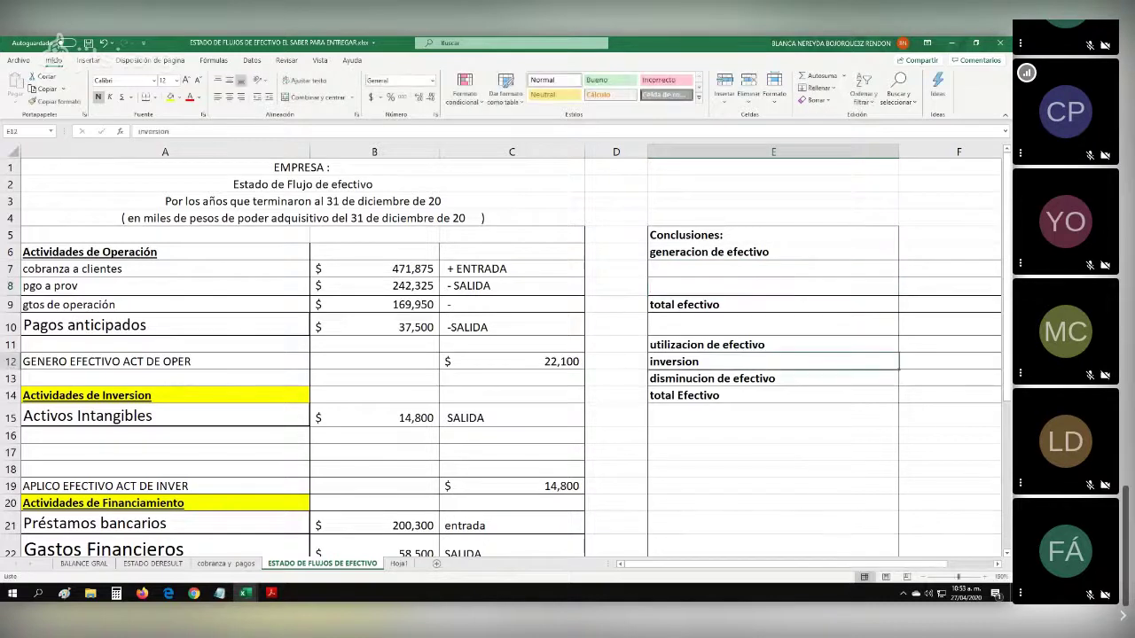
pyautogui.press('BackSpace')
pyautogui.click(773, 378)
pyautogui.press('BackSpace')
pyautogui.click(773, 469)
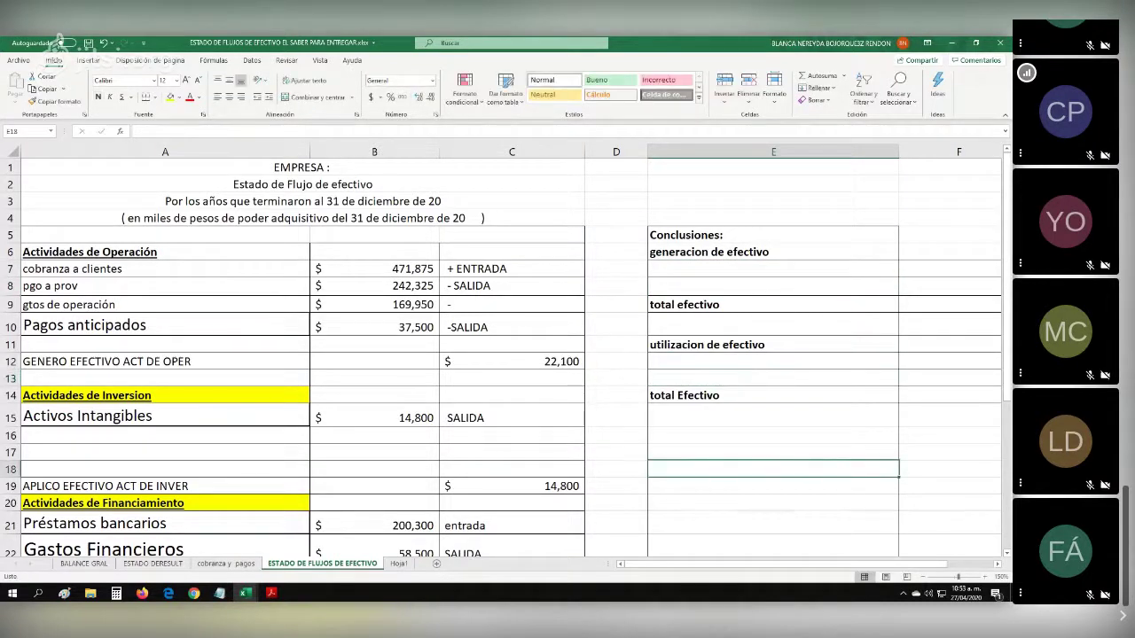
# Replace the utilizacion de efectivo label in E11 with APLICO EFECTIVO.
pyautogui.click(773, 345)
pyautogui.press('BackSpace')
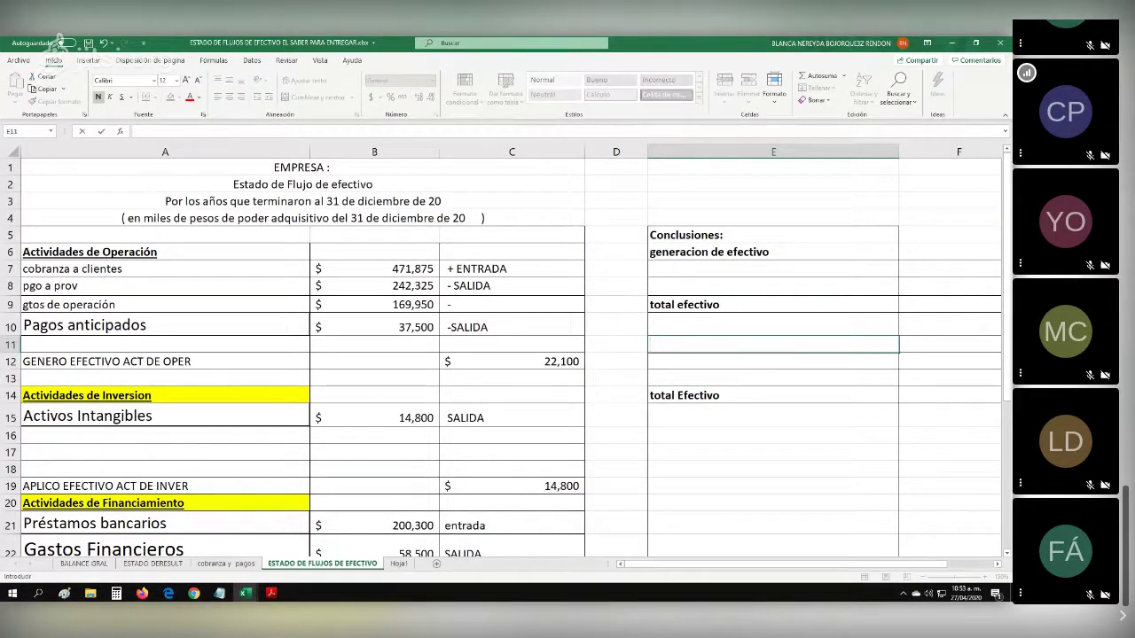
pyautogui.write('APLICO EFE')
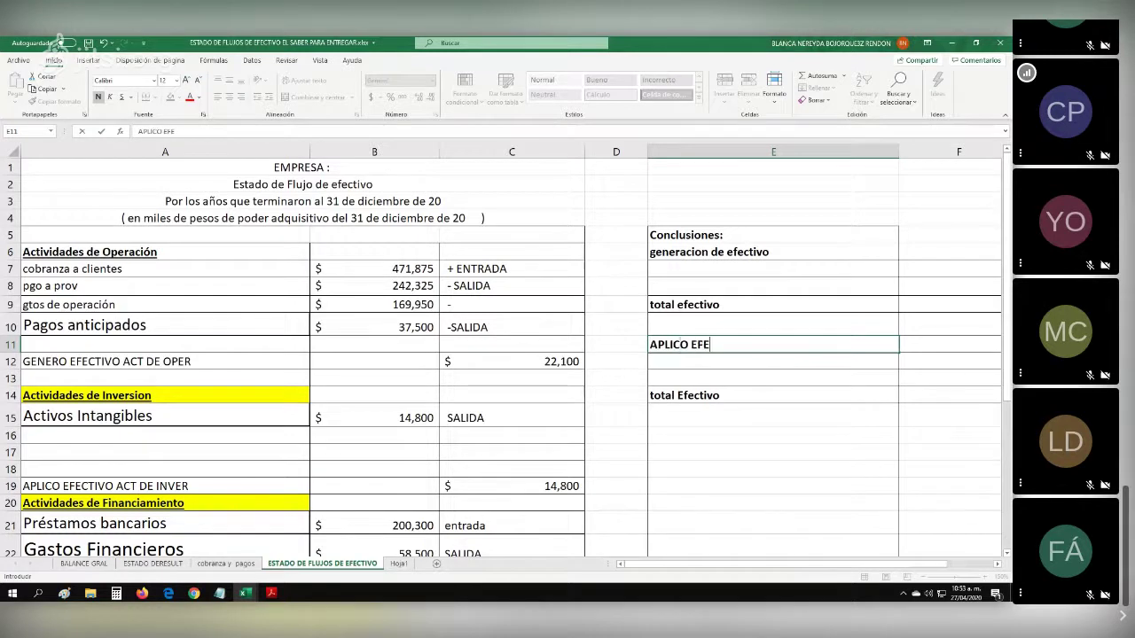
pyautogui.write('CTIVO')
# Switch to the Jitsi meeting in Firefox and request to stop its recording.
pyautogui.click(142, 593)
pyautogui.click(142, 593)
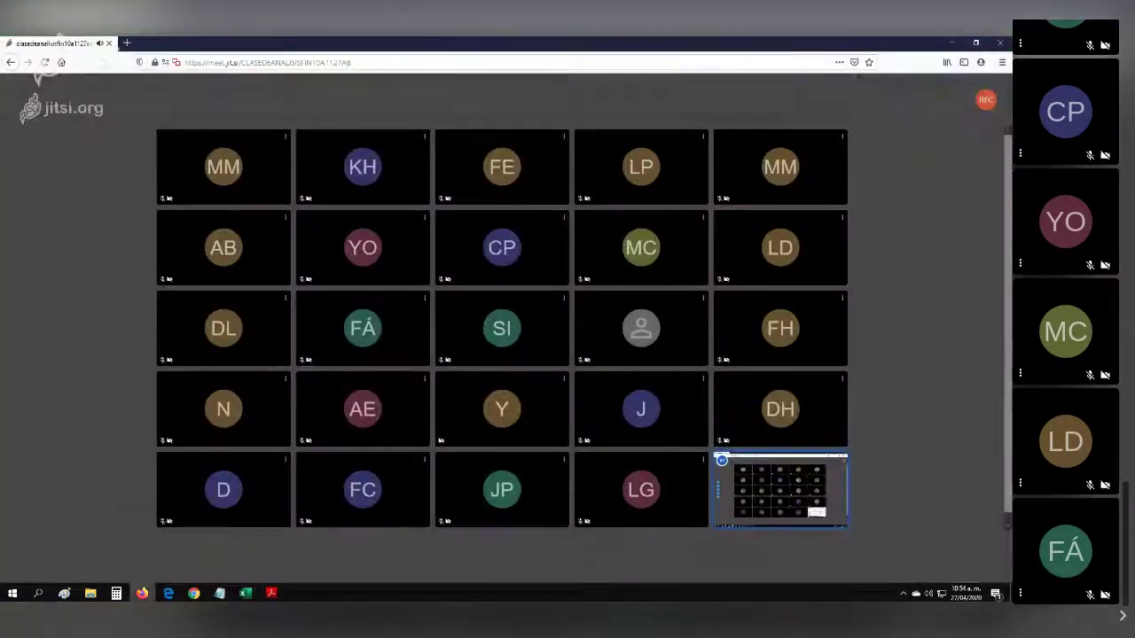
pyautogui.click(989, 561)
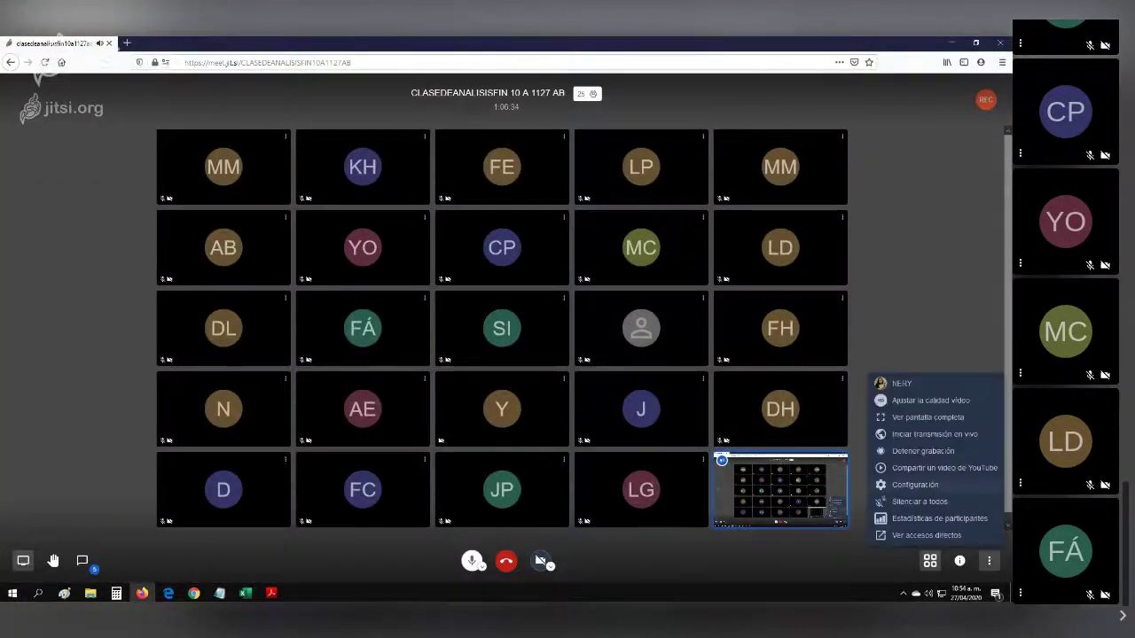
pyautogui.click(923, 450)
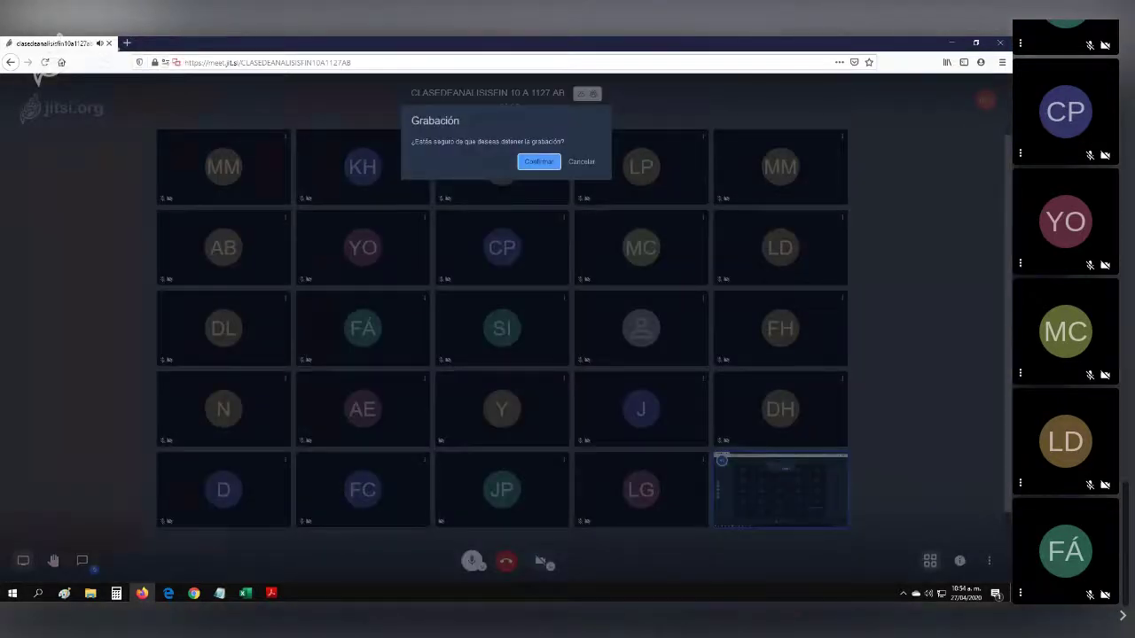